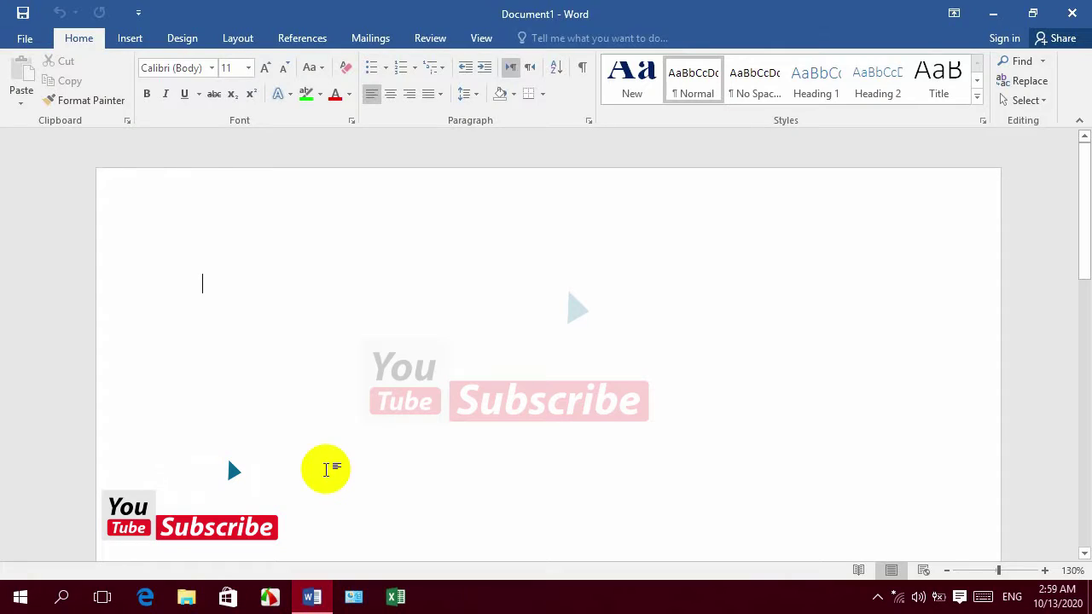
Show the Insert ribbon commands for the empty Document1.
left_click(130, 45)
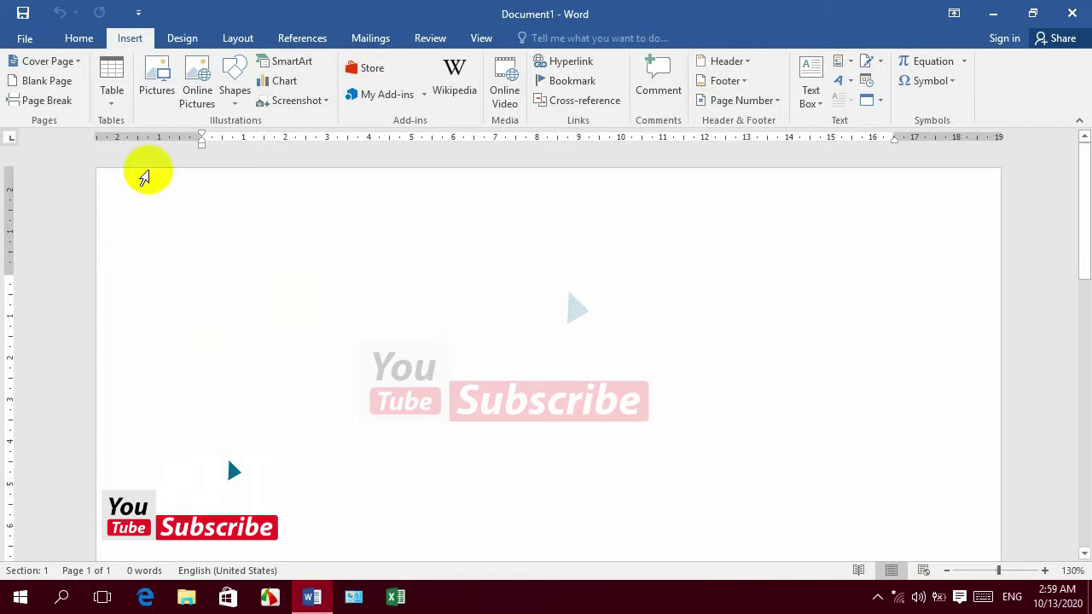
Insert a 5x4 table with headers ID, Name, F/Name, Program, Marks.
left_click(110, 101)
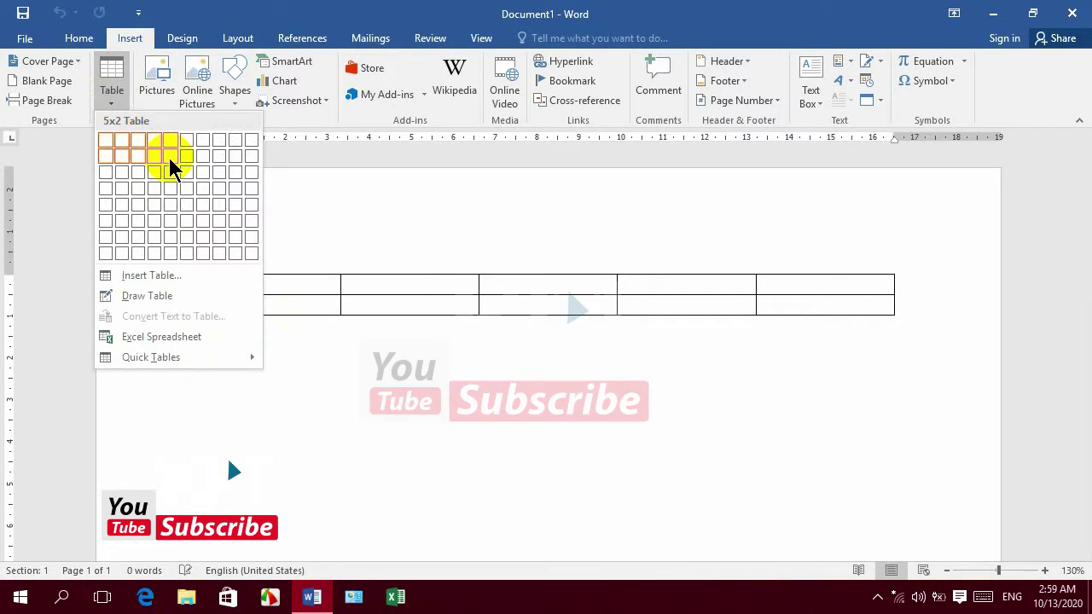
left_click(169, 195)
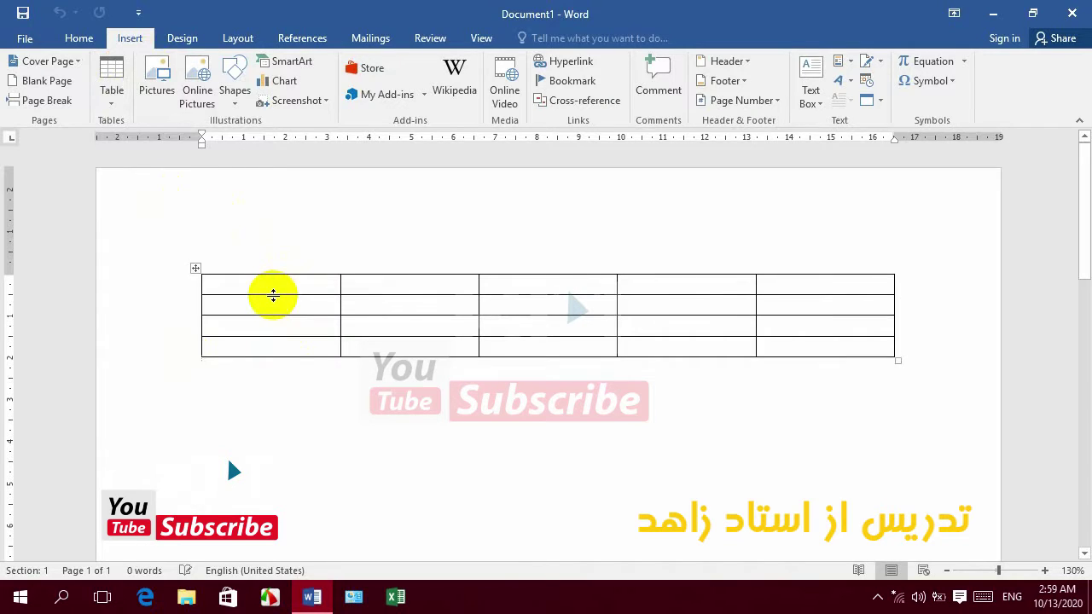
type("ID")
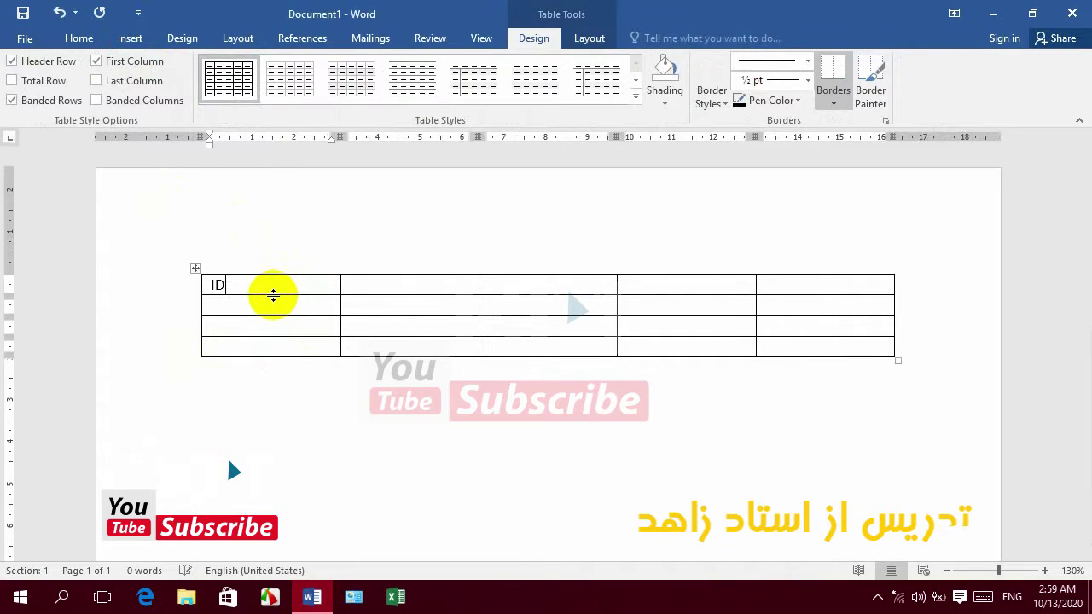
key("Tab")
type("N")
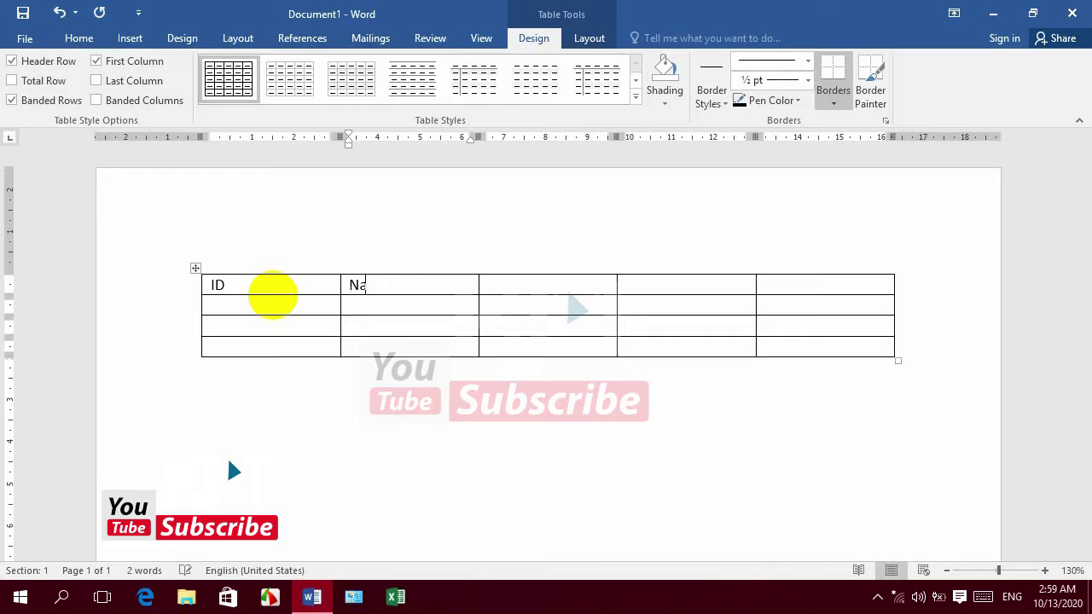
type("ame")
key("Tab")
type("F/Nn")
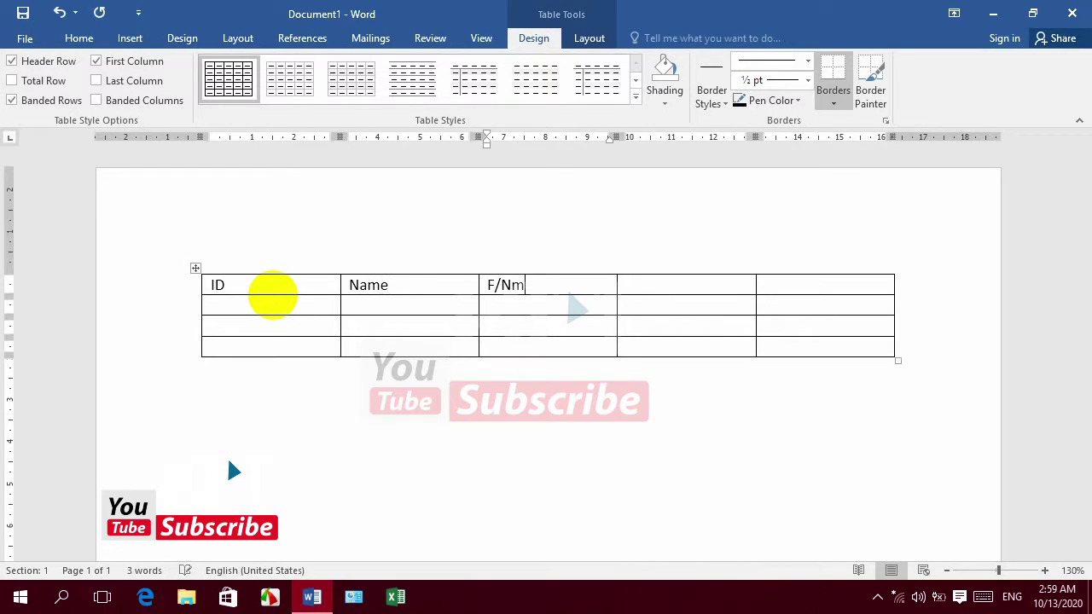
key("BackSpace")
type("ame")
key("Tab")
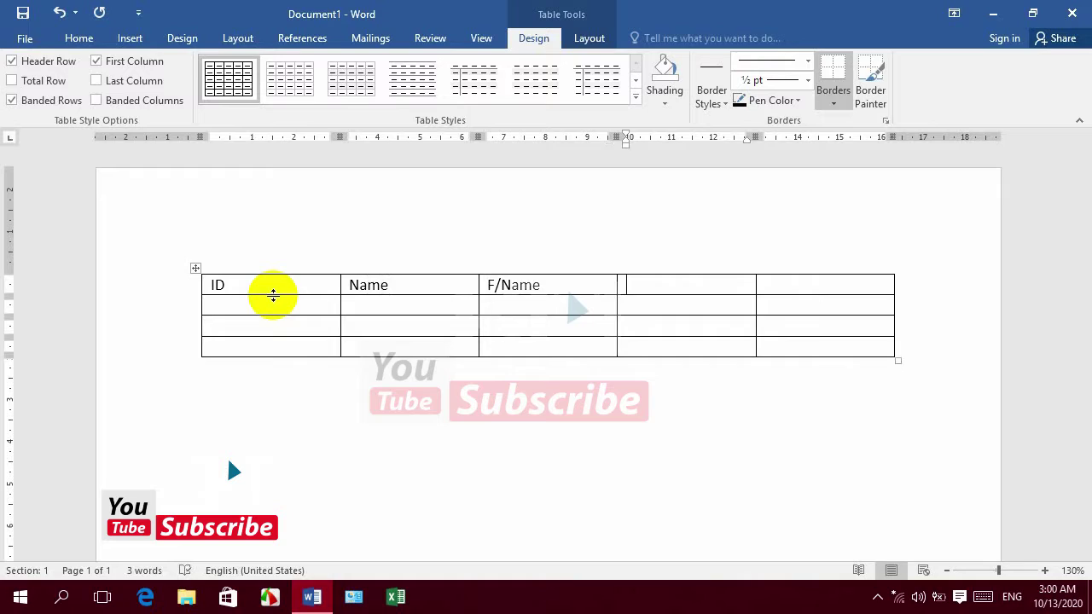
type("P")
type("rogram")
key("Tab")
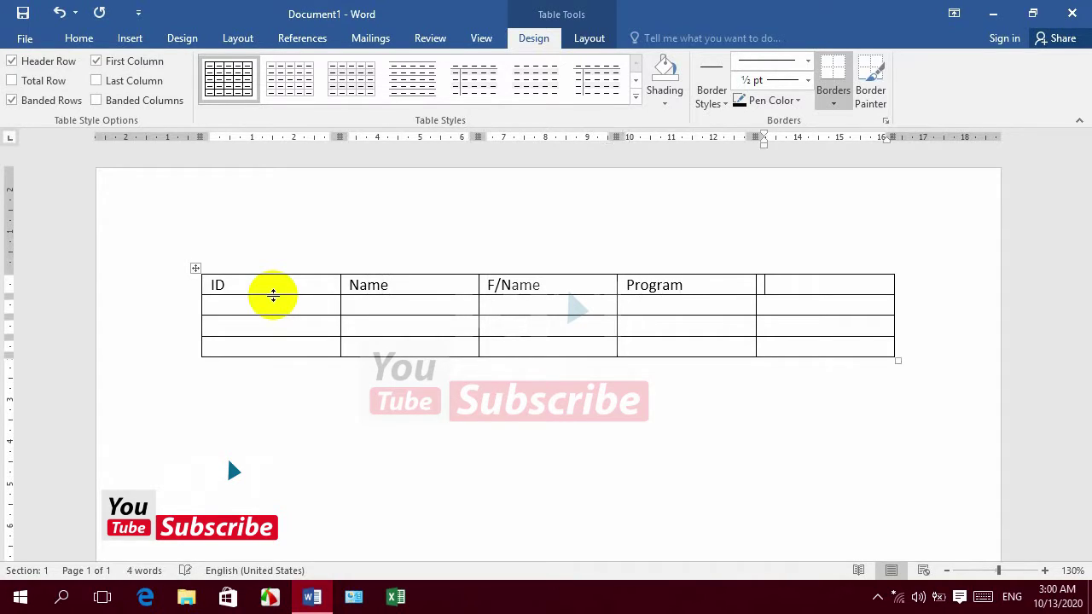
type("Marks")
Fill row 2 with ID 1, the worker's name and father's name, Word, 50.
left_click(234, 303)
type("1")
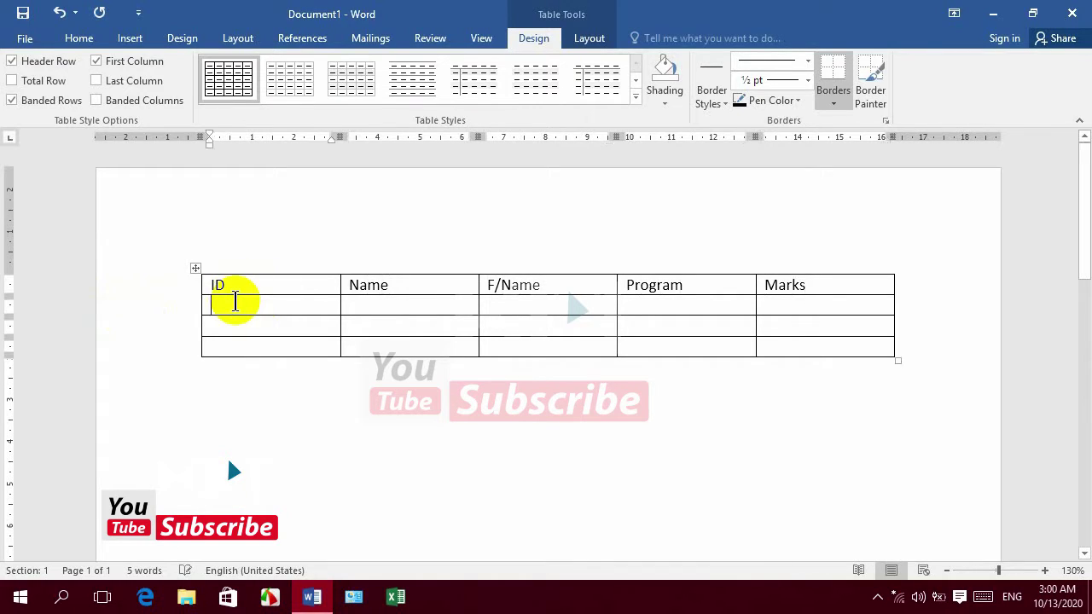
key("Tab")
type("Ali")
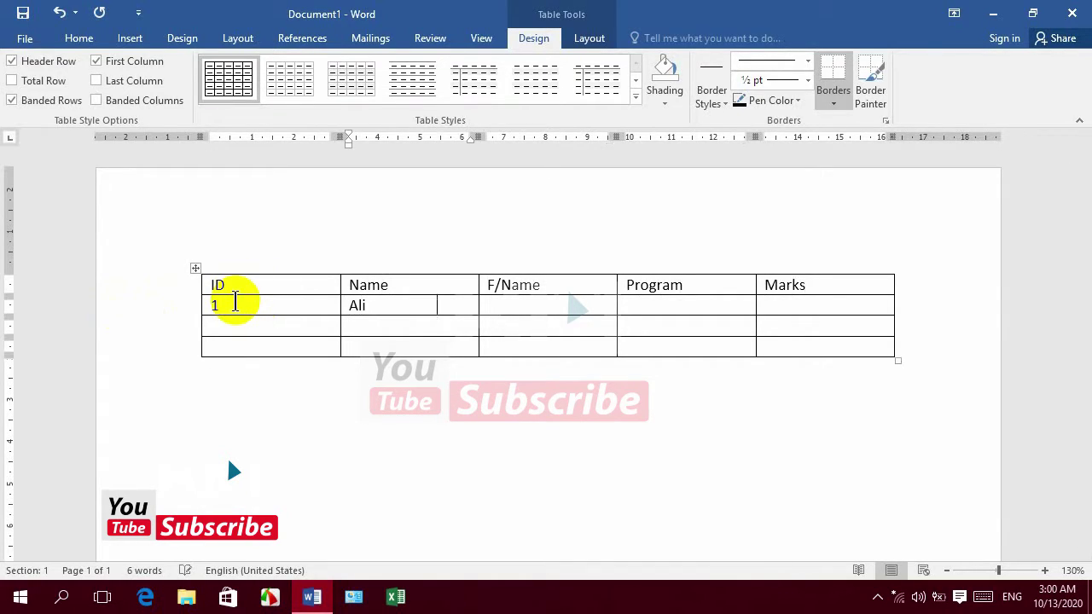
key("Tab")
type("Rahm")
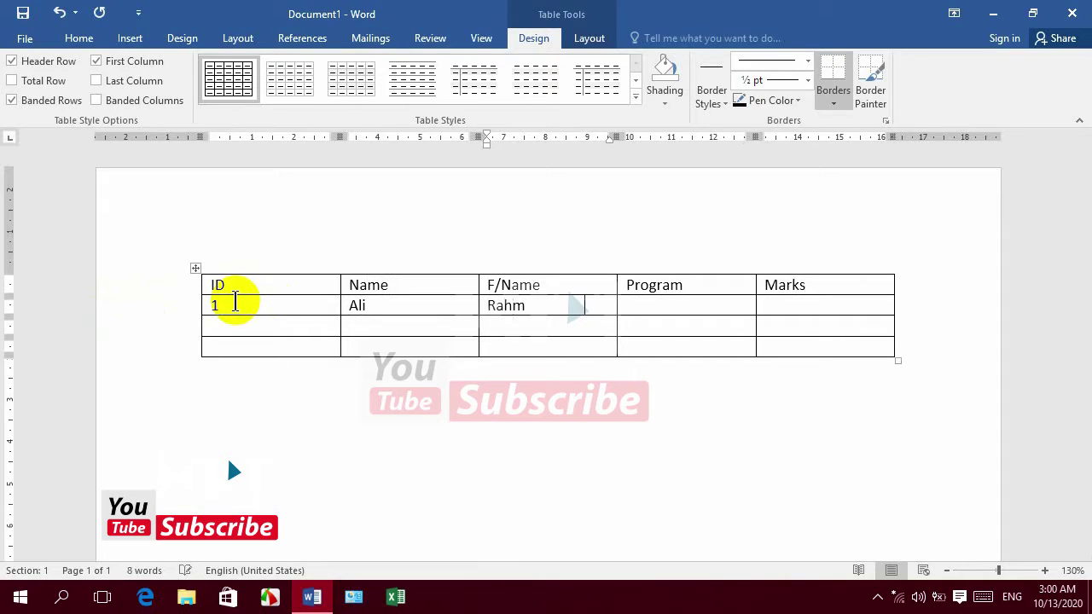
key("Tab")
key("Left")
key("BackSpace")
type("im")
key("Tab")
type("Word")
key("Tab")
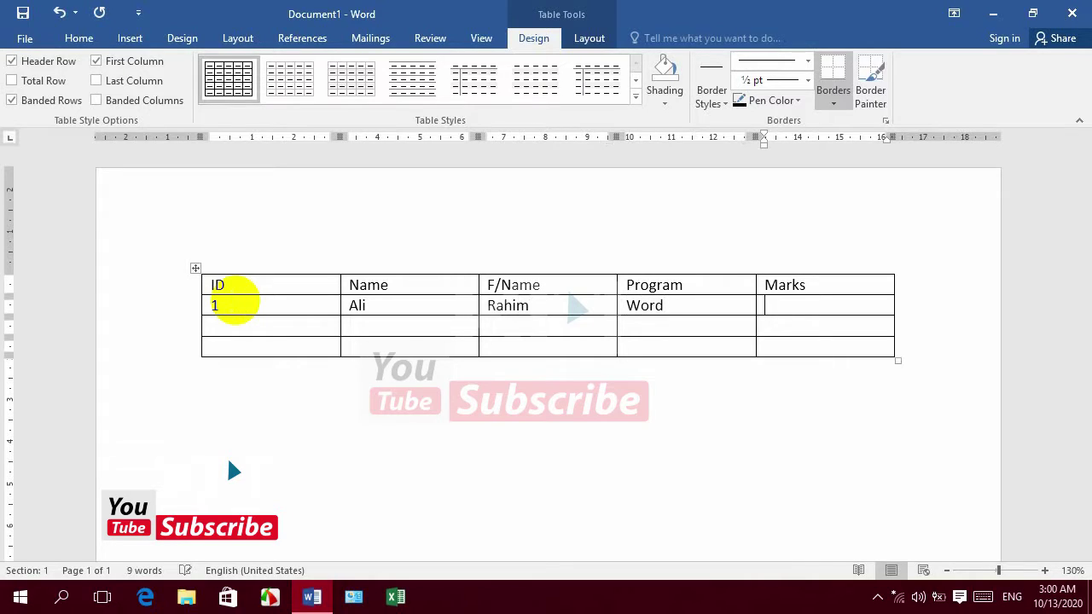
type("50")
Fill rows 3 and 4 with IDs 2 and 3, worker names, Word, marks 100 and 87.
key("Tab")
type("2")
key("Tab")
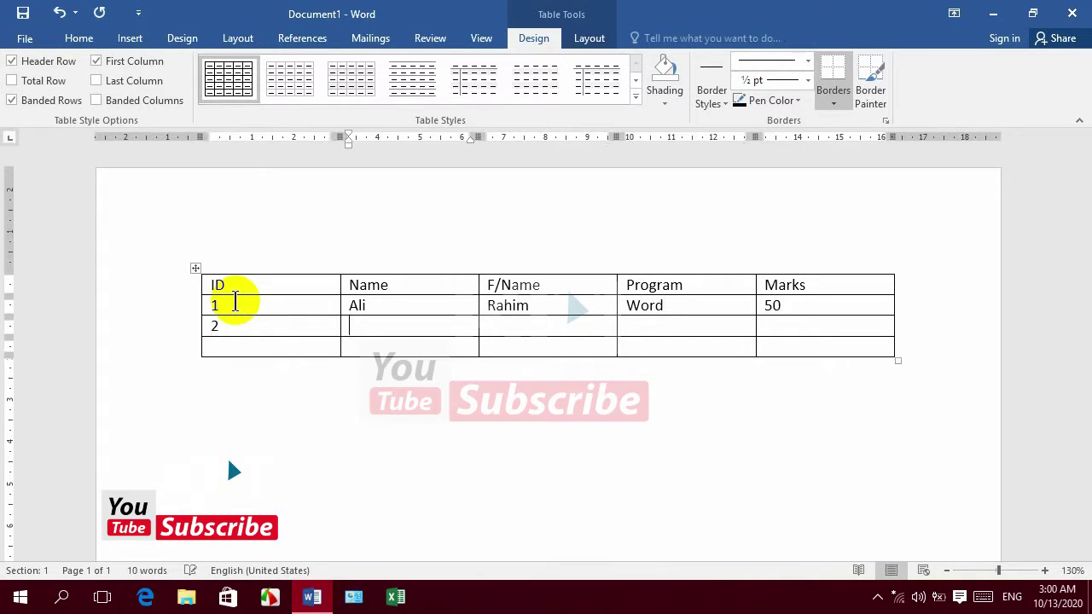
type("Tahir")
key("Tab")
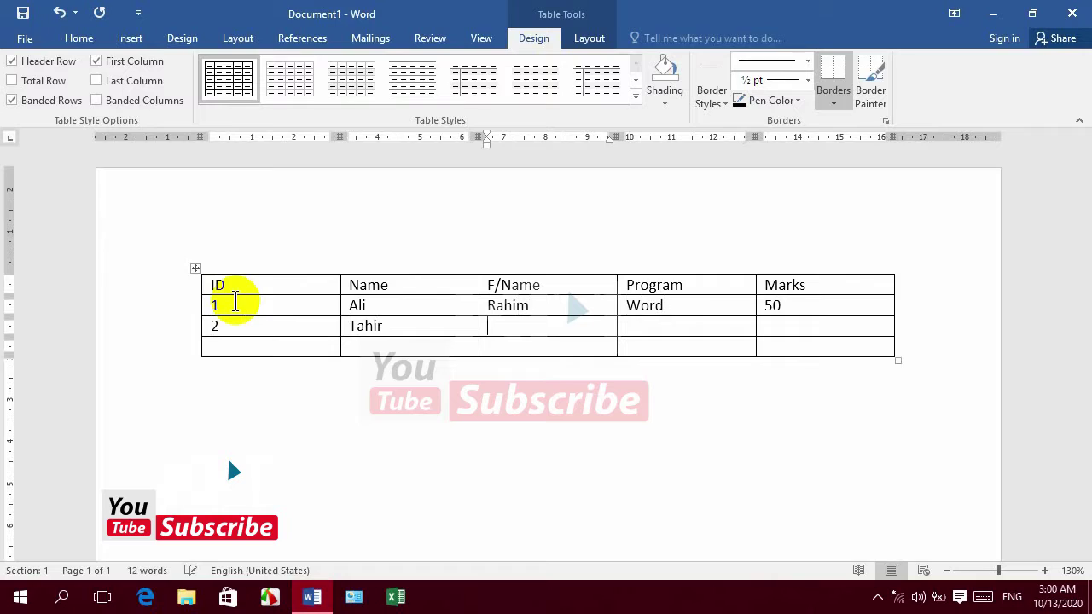
type("Omid")
key("Tab")
type("Word")
key("Tab")
type("1")
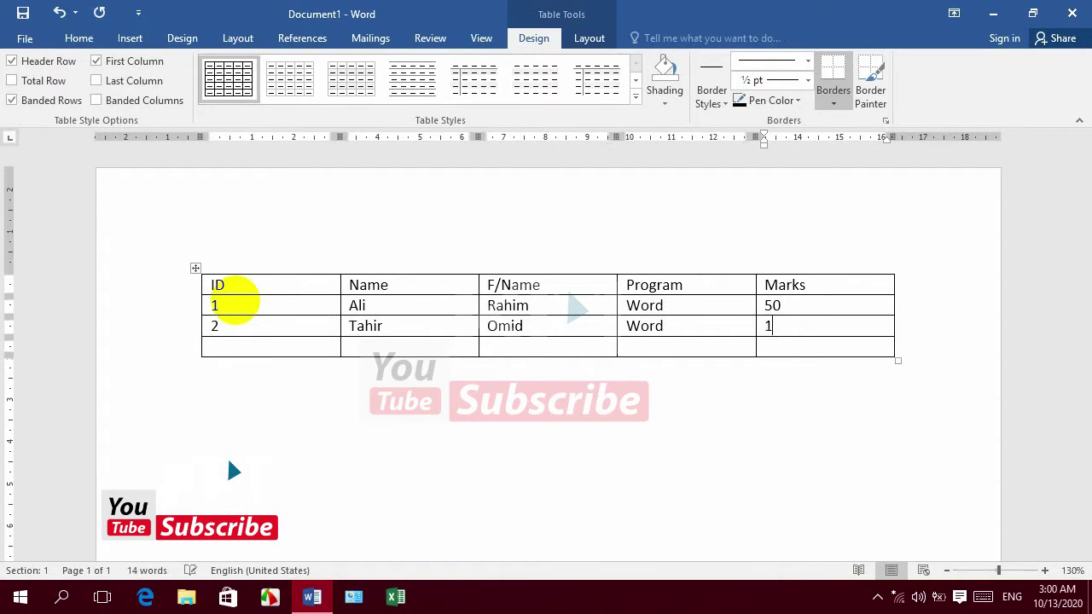
type("00")
key("Tab")
type("3")
key("Tab")
type("Za")
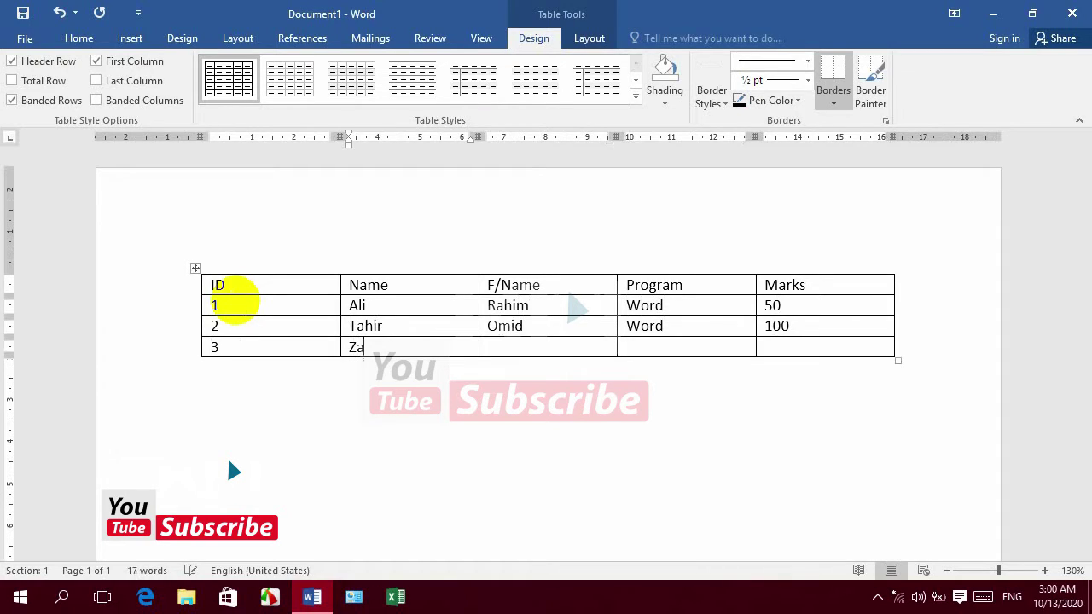
type("ki")
key("Tab")
type("T")
type("ahir")
key("Tab")
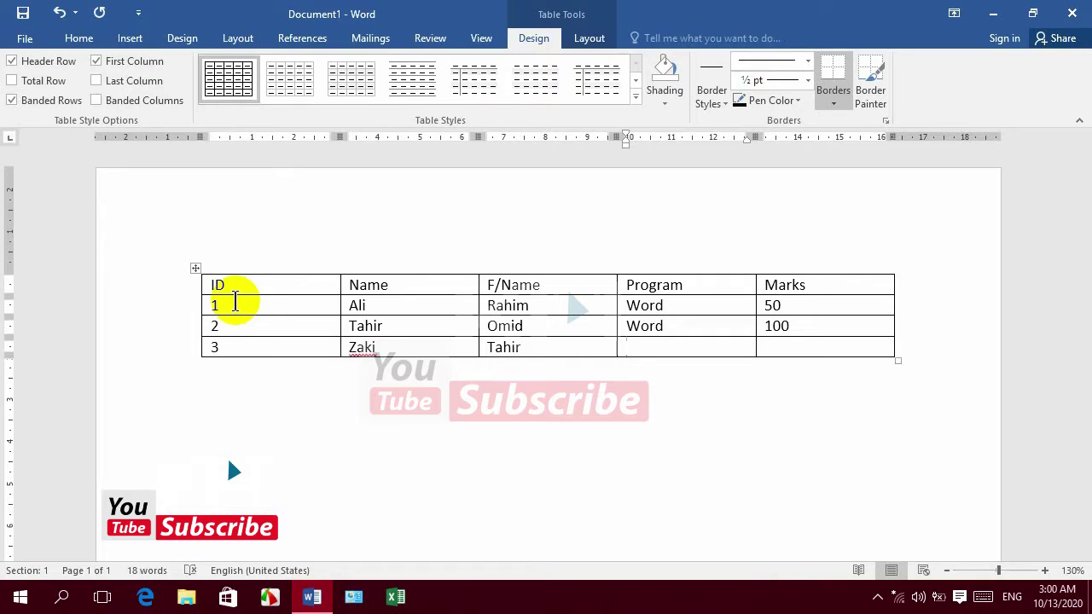
type("Word")
key("Tab")
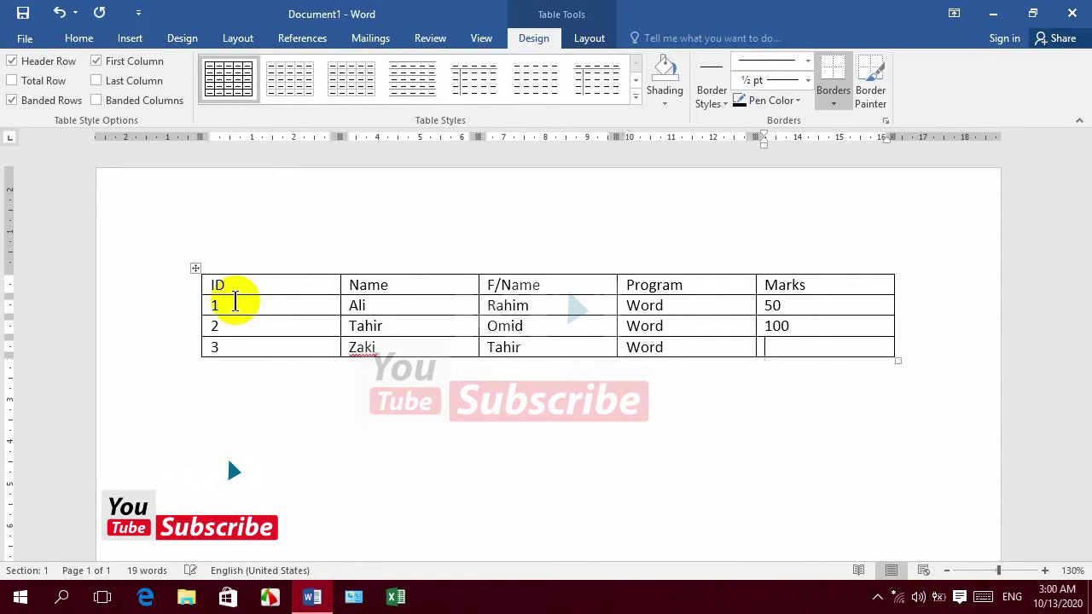
type("87")
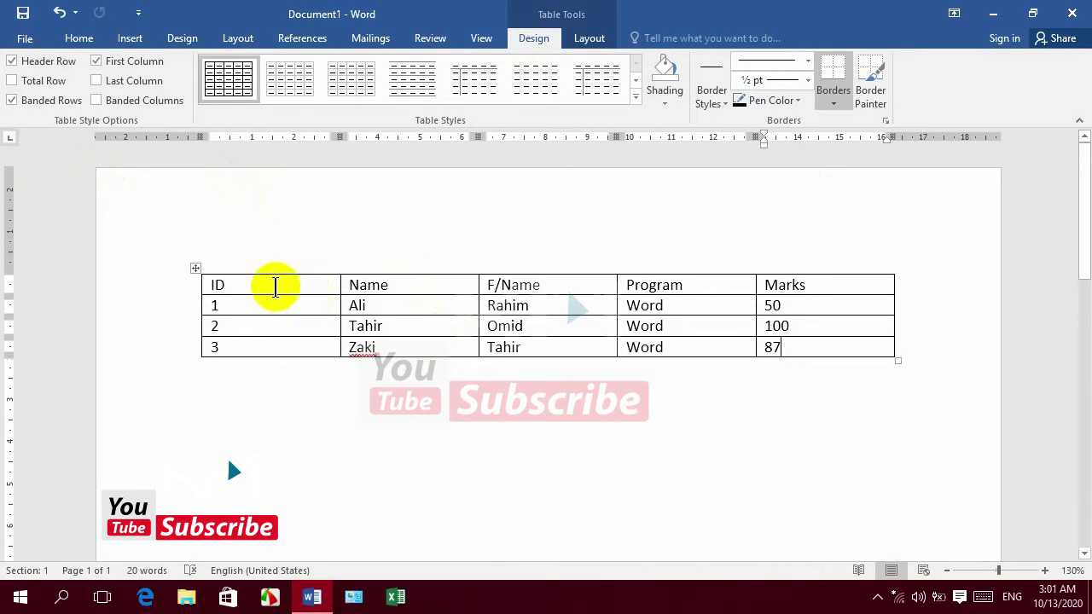
left_click(194, 269)
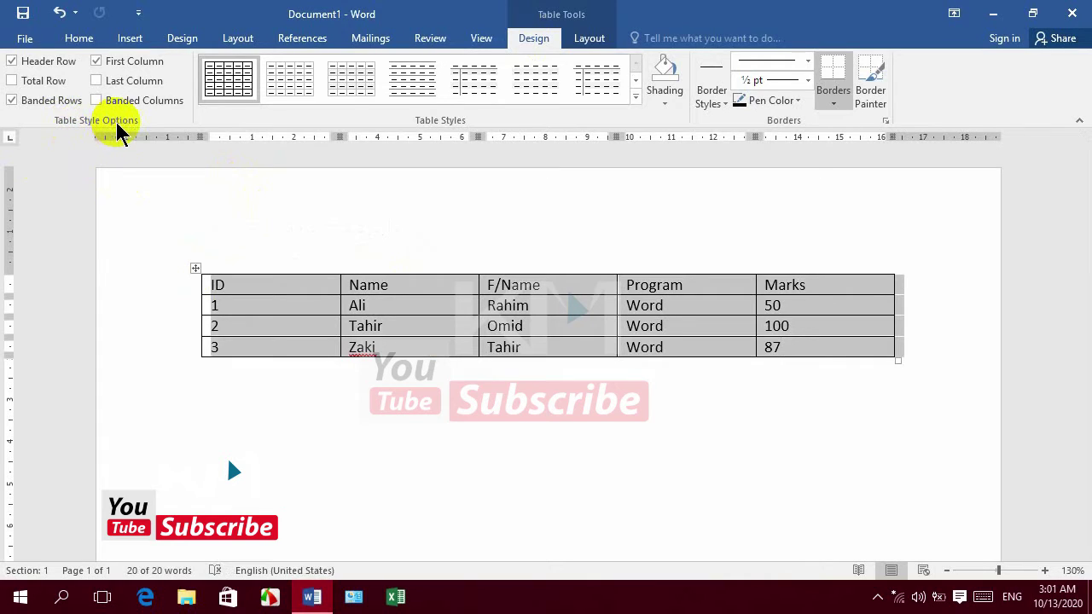
left_click(35, 83)
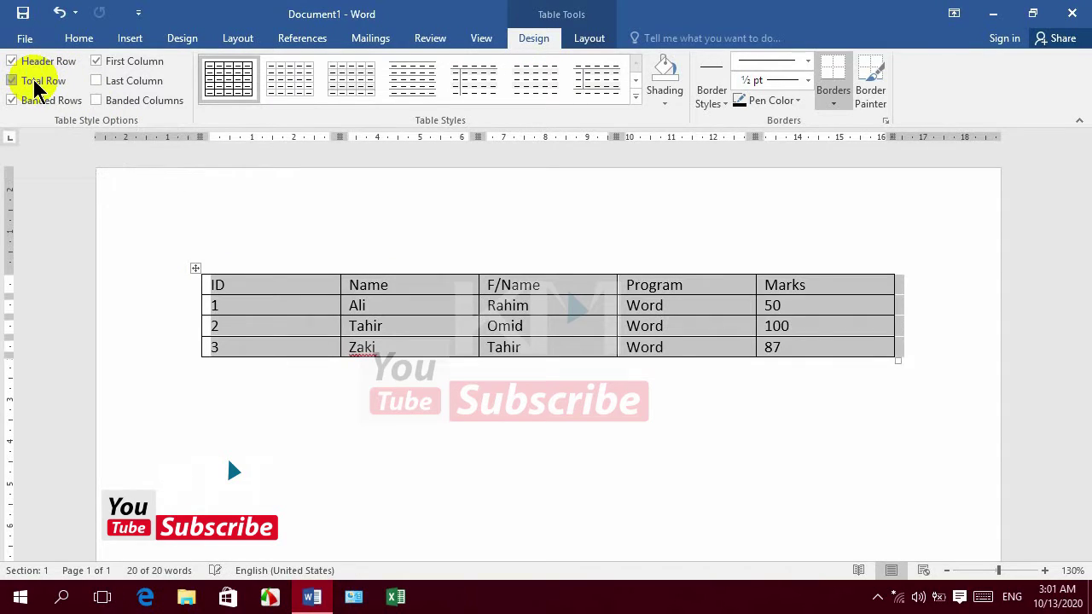
left_click(35, 82)
left_click(109, 83)
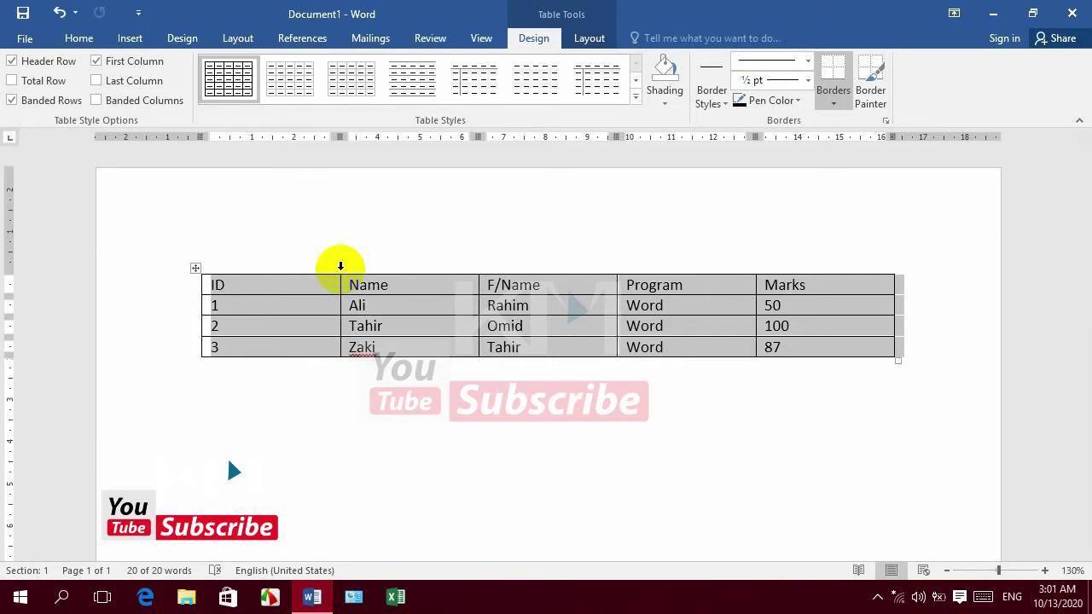
Apply the dark blue grid table style and select the whole table.
left_click(635, 98)
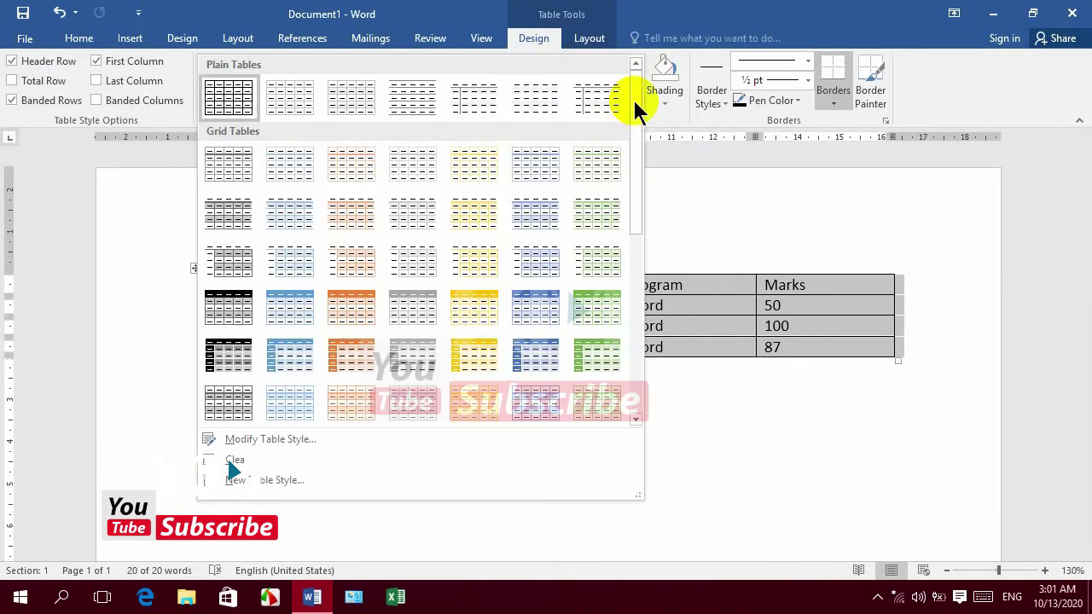
left_click(528, 357)
key("ctrl+a")
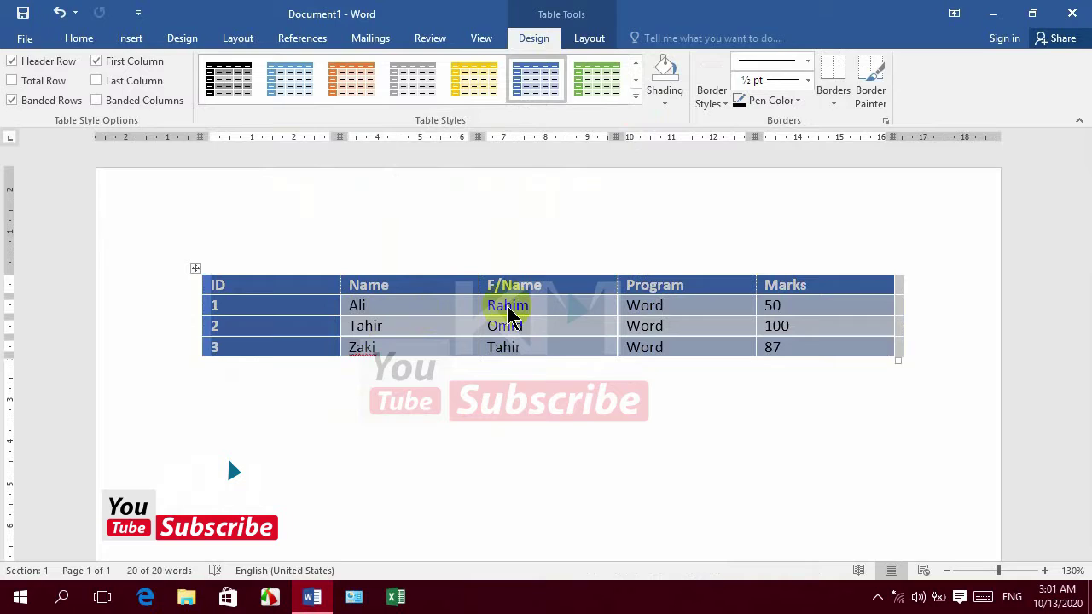
Turn on Total Row and Last Column, keeping Header Row on and banded columns off.
left_click(26, 66)
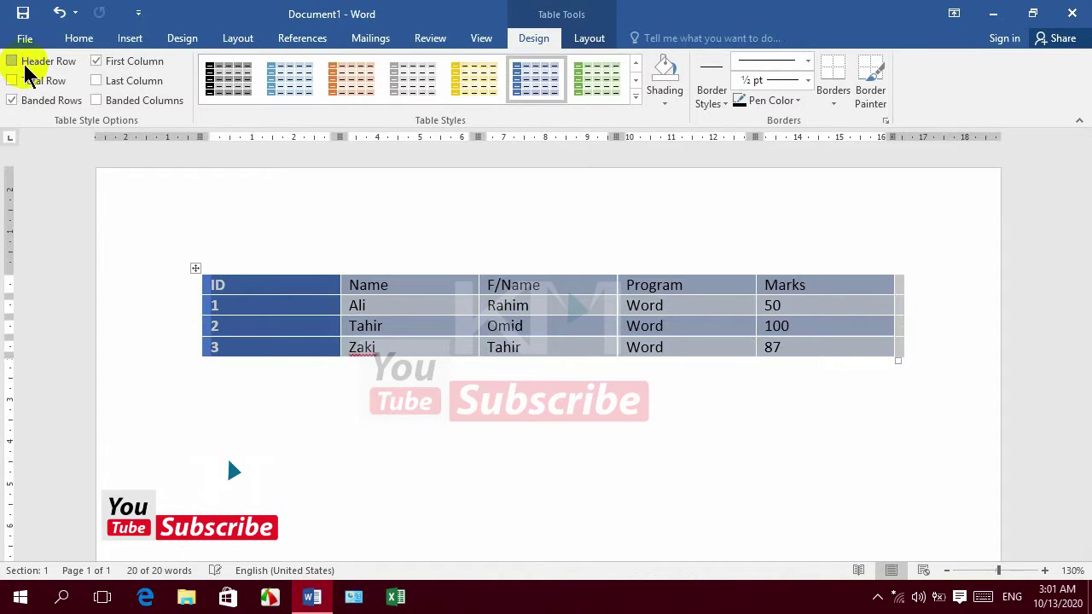
left_click(23, 65)
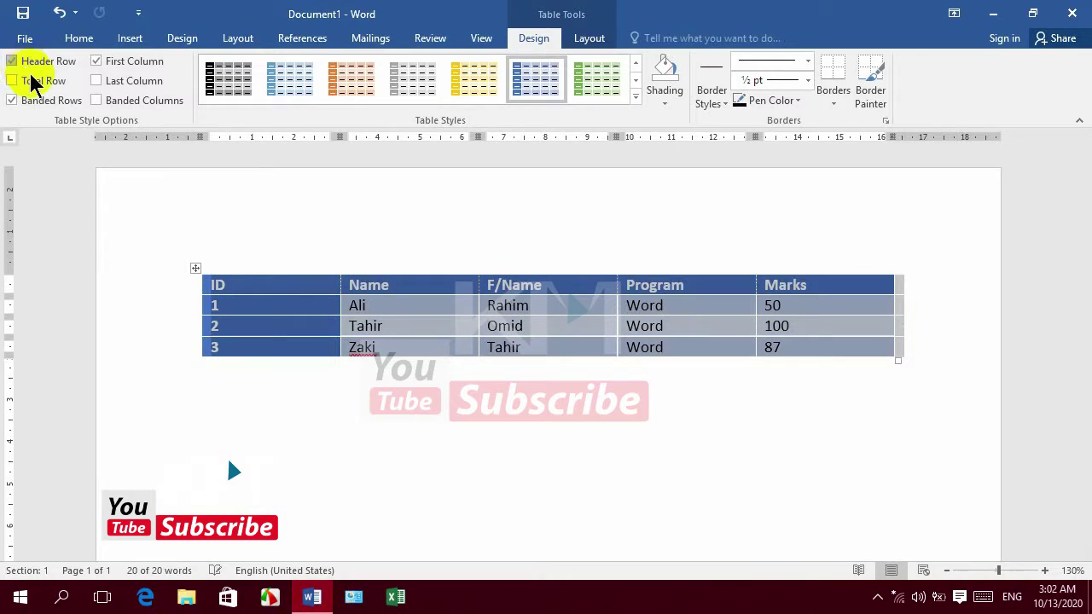
left_click(31, 80)
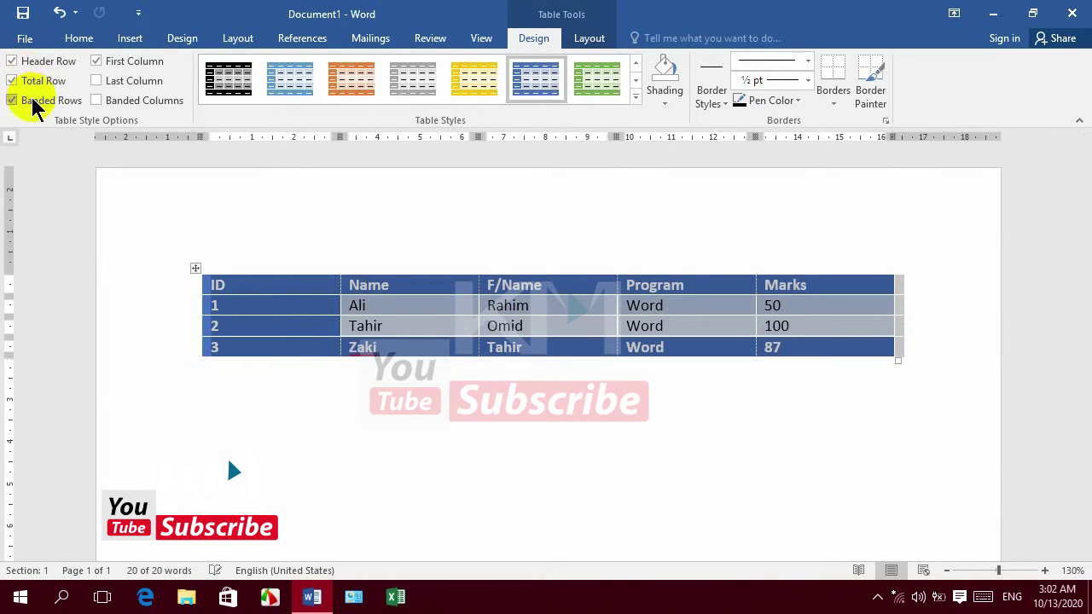
left_click(123, 81)
left_click(124, 101)
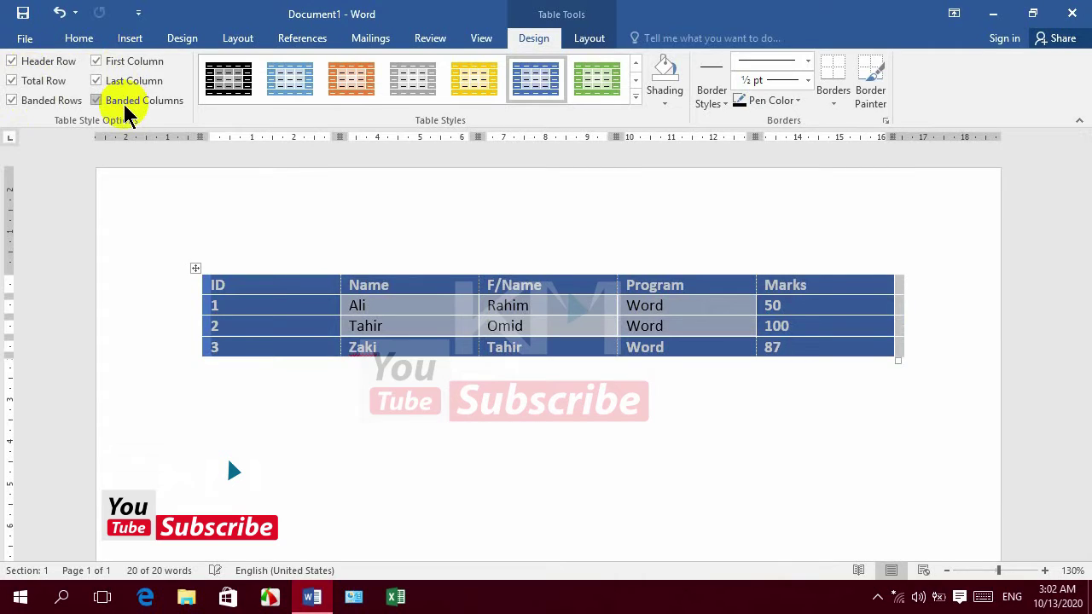
left_click(124, 102)
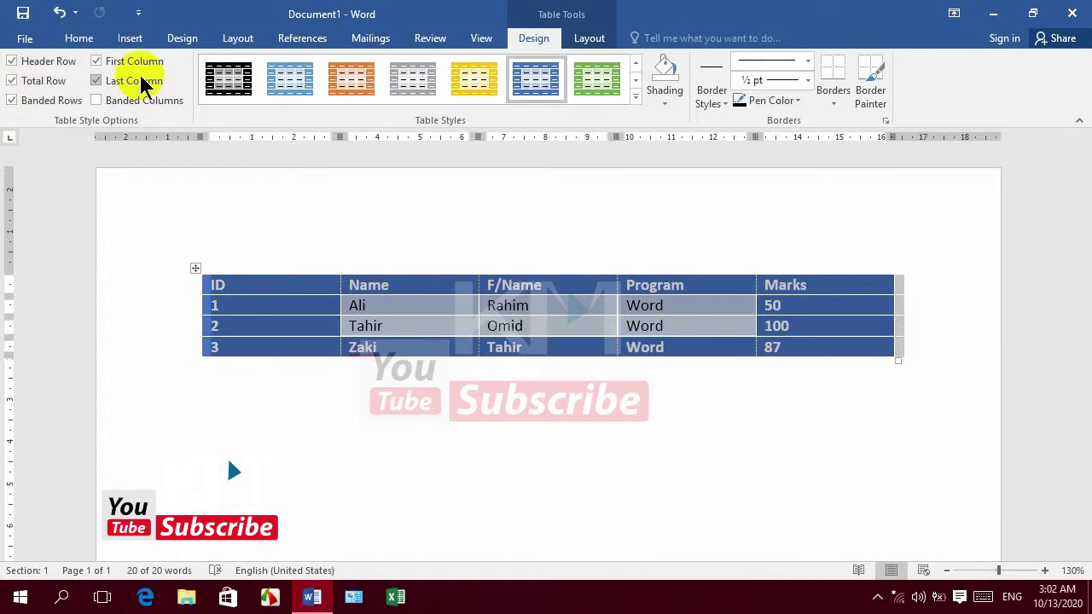
left_click(41, 64)
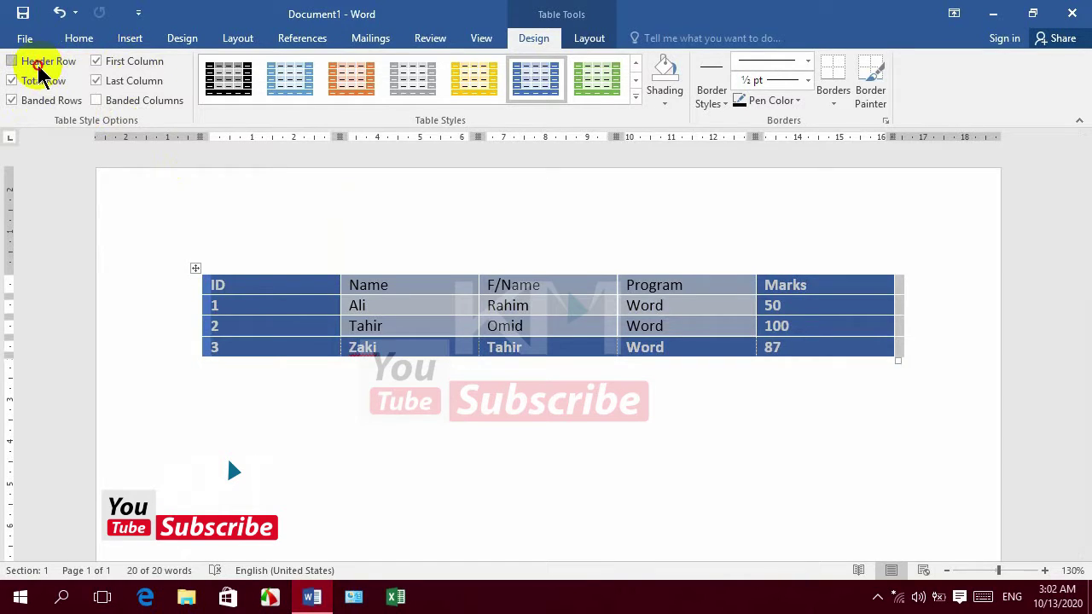
left_click(40, 67)
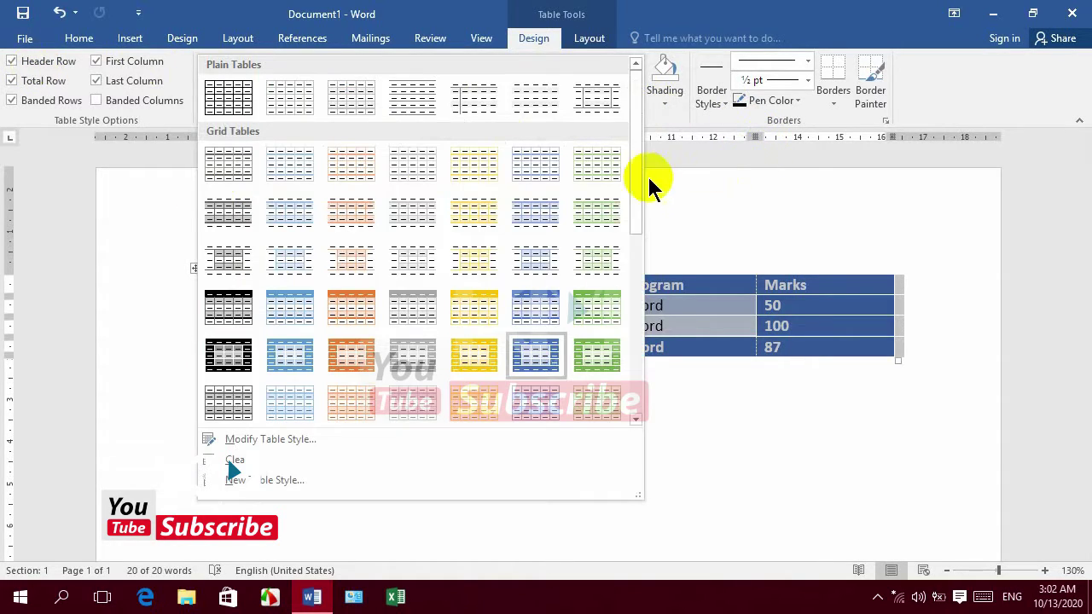
Try the yellow list table style on the worker table.
scroll(645, 251, "down", 4)
scroll(645, 312, "down", 2)
scroll(642, 321, "down", 3)
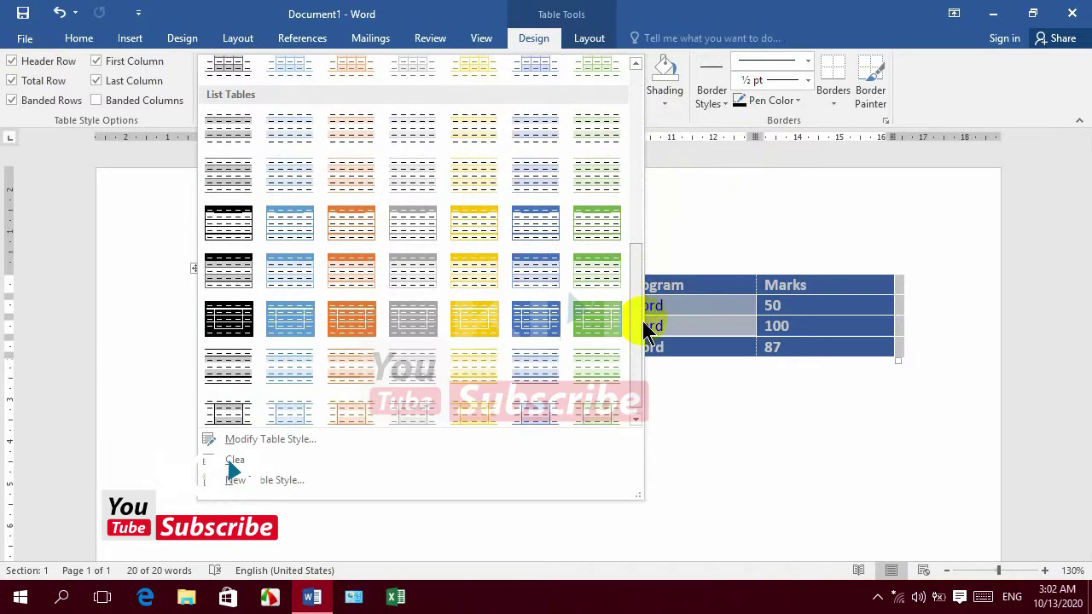
left_click(489, 324)
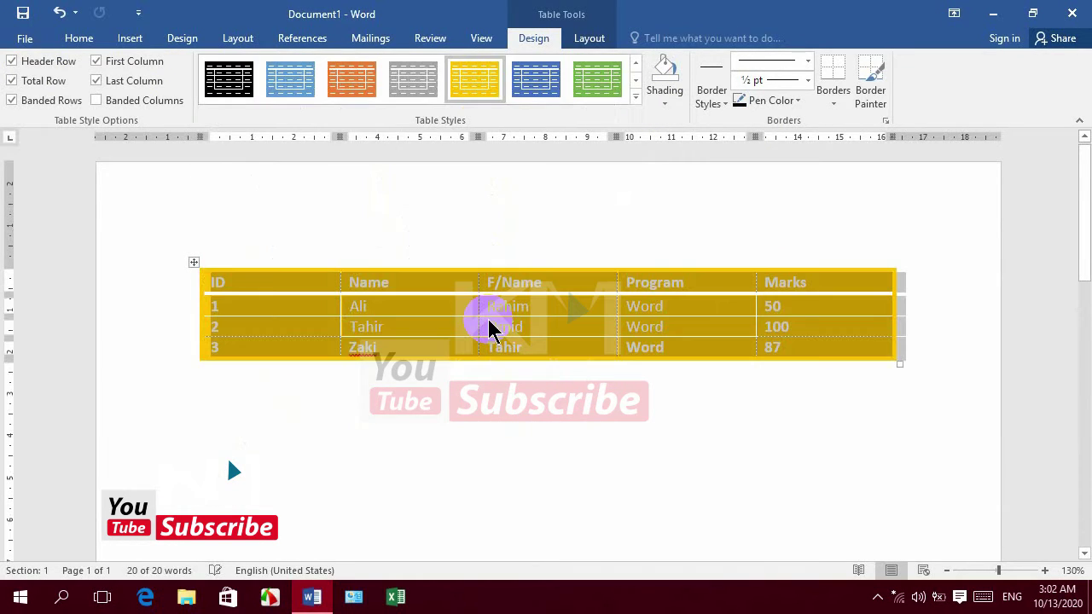
Apply the List Table 6 Colorful style instead.
left_click(635, 98)
left_click_drag(639, 231, 634, 303)
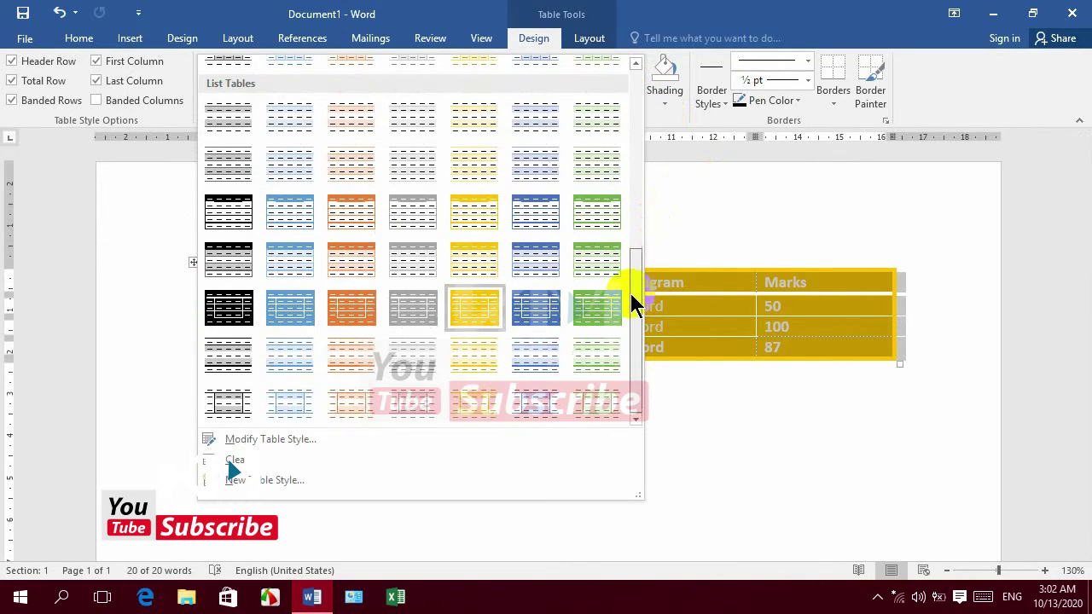
left_click(231, 357)
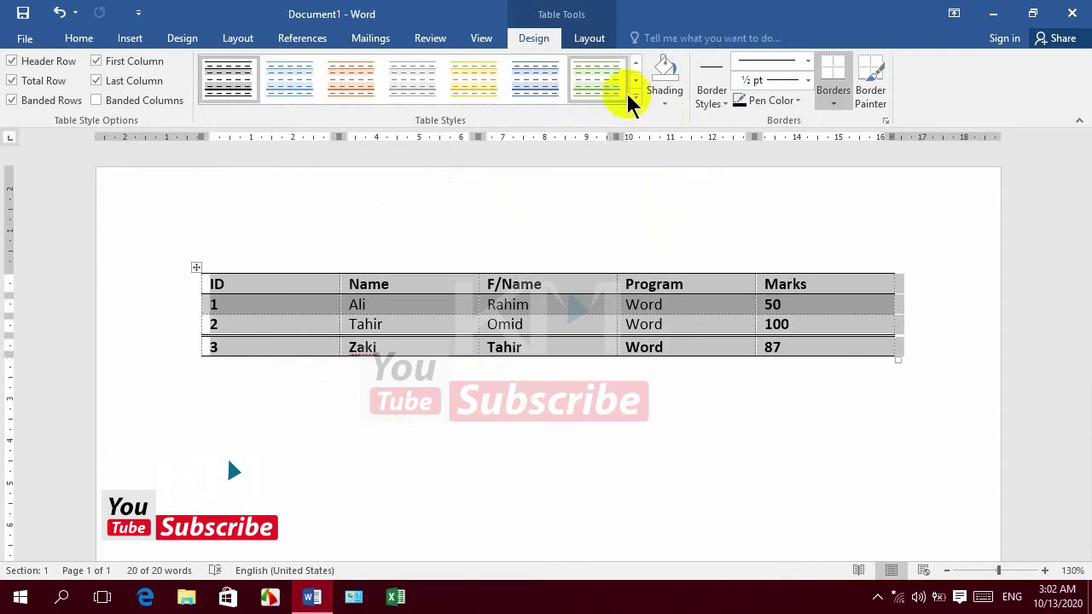
left_click(635, 97)
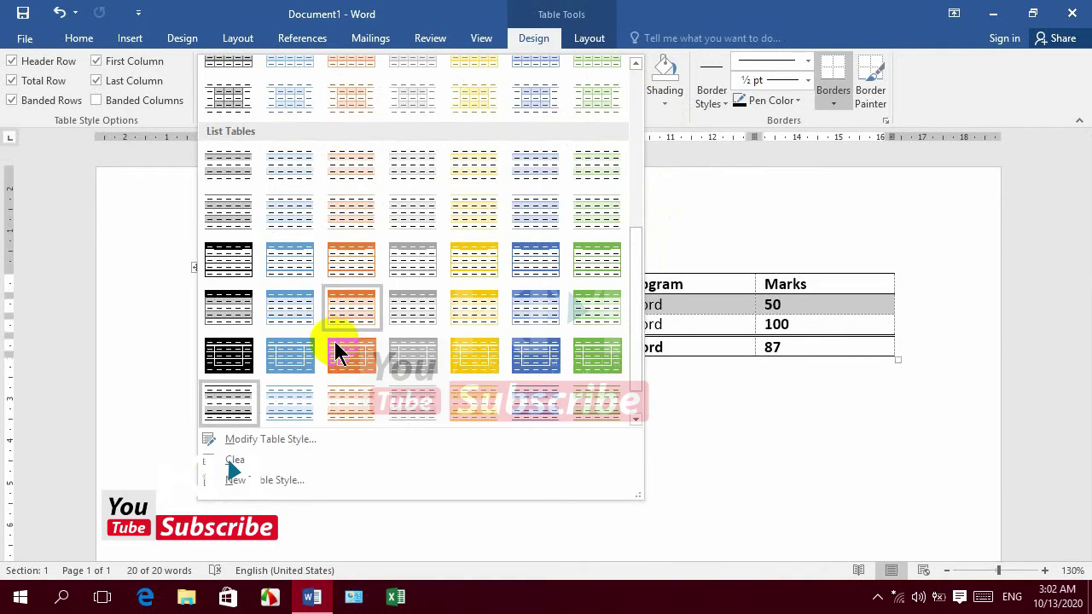
Modify List Table 6 Colorful: red font, green dash-dot 1½ pt All Borders, dark blue shading.
left_click(265, 439)
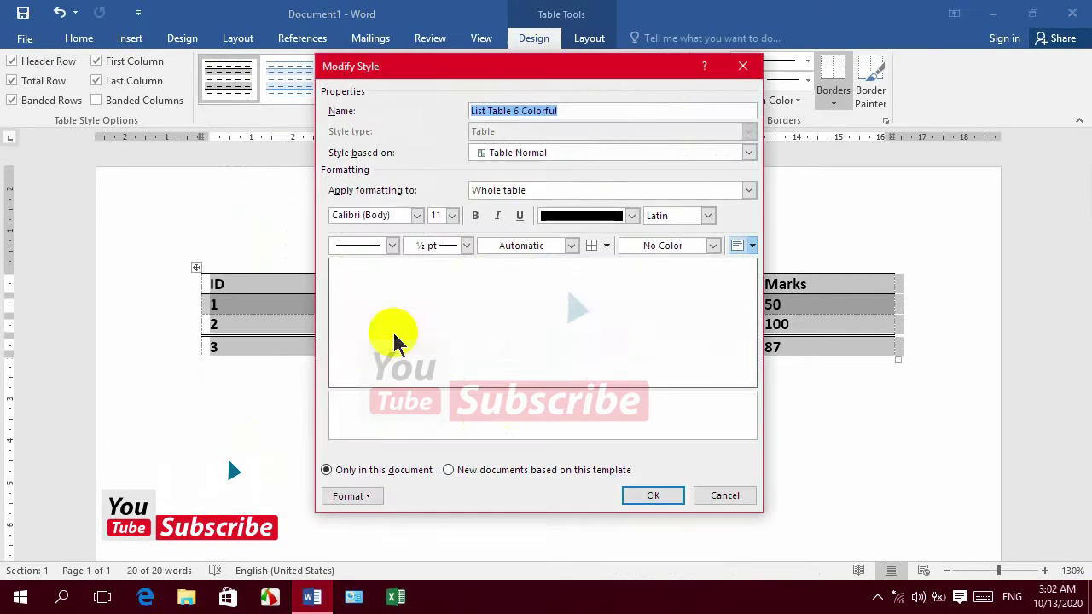
left_click(632, 216)
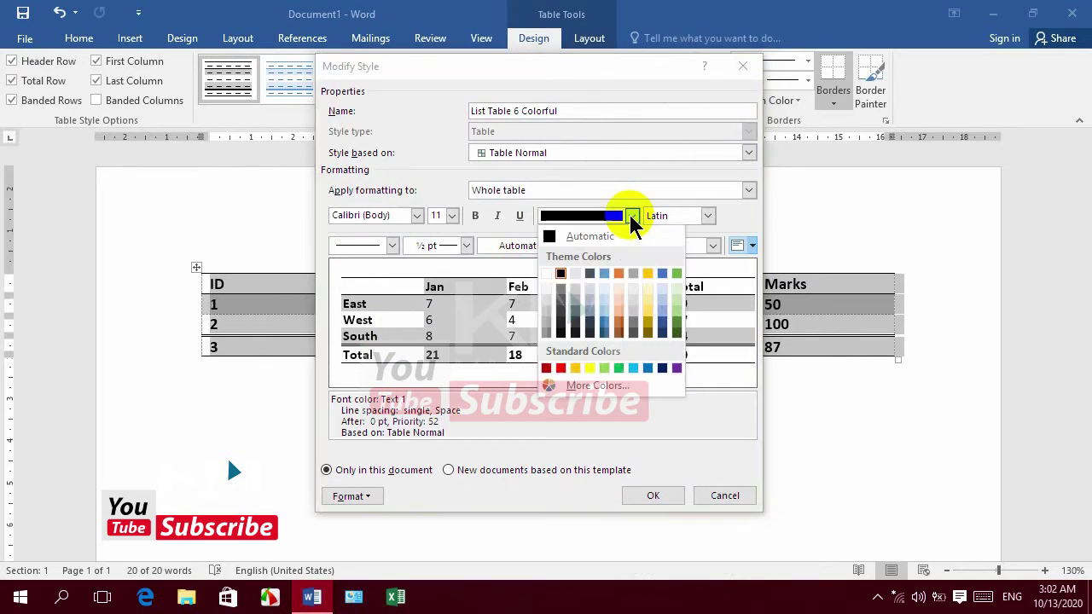
left_click(559, 365)
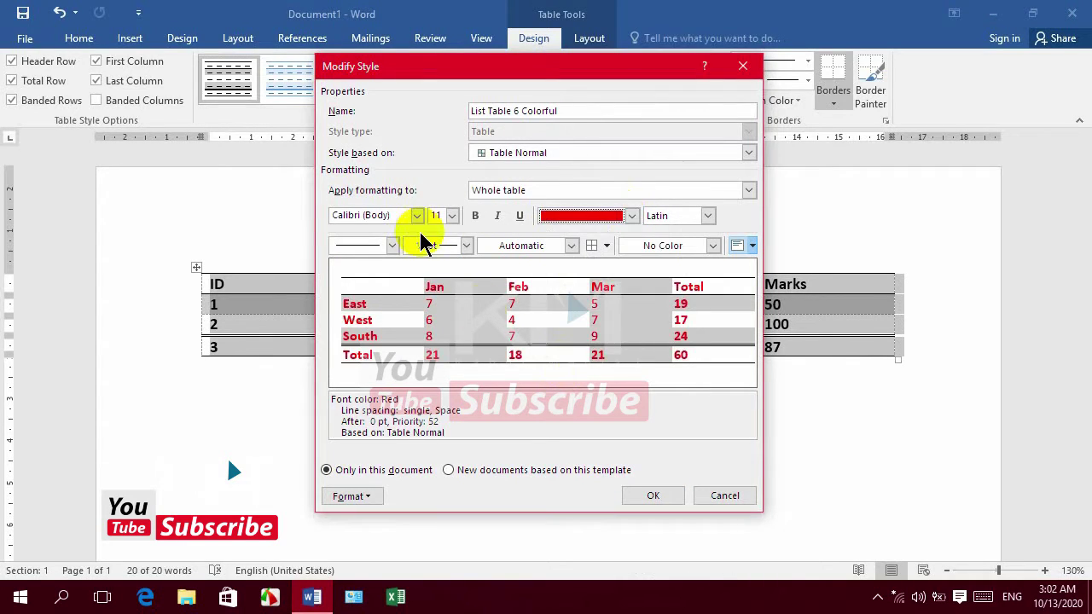
left_click(391, 245)
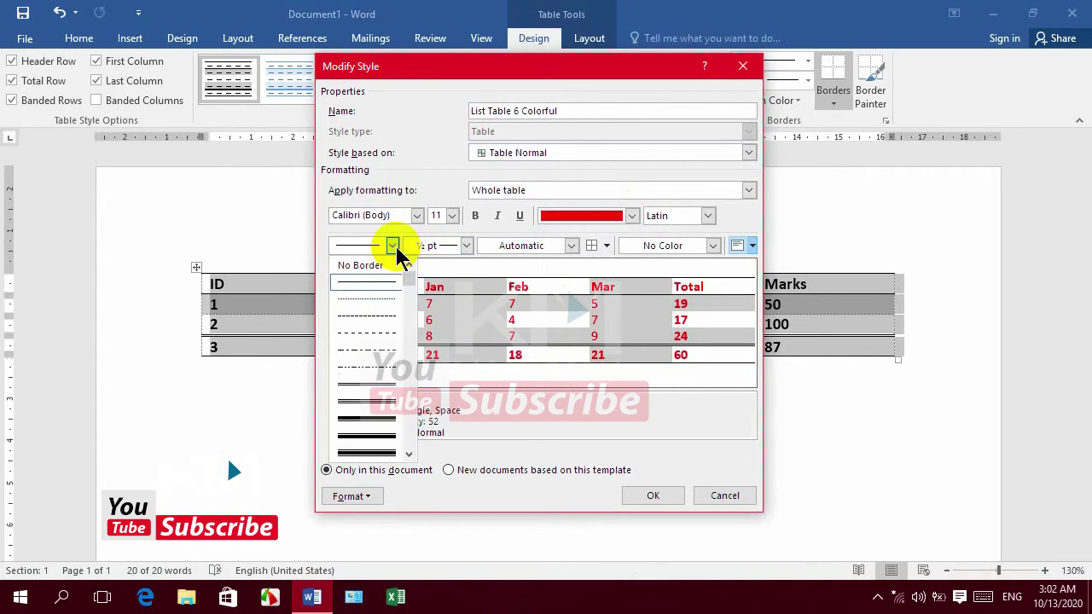
left_click(368, 359)
left_click(465, 246)
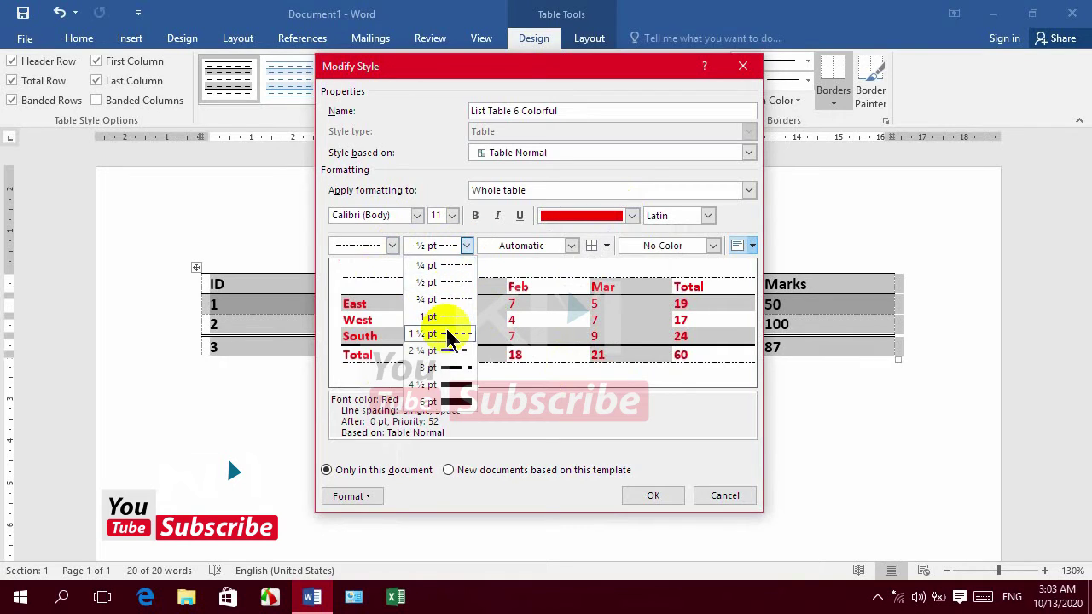
left_click(446, 328)
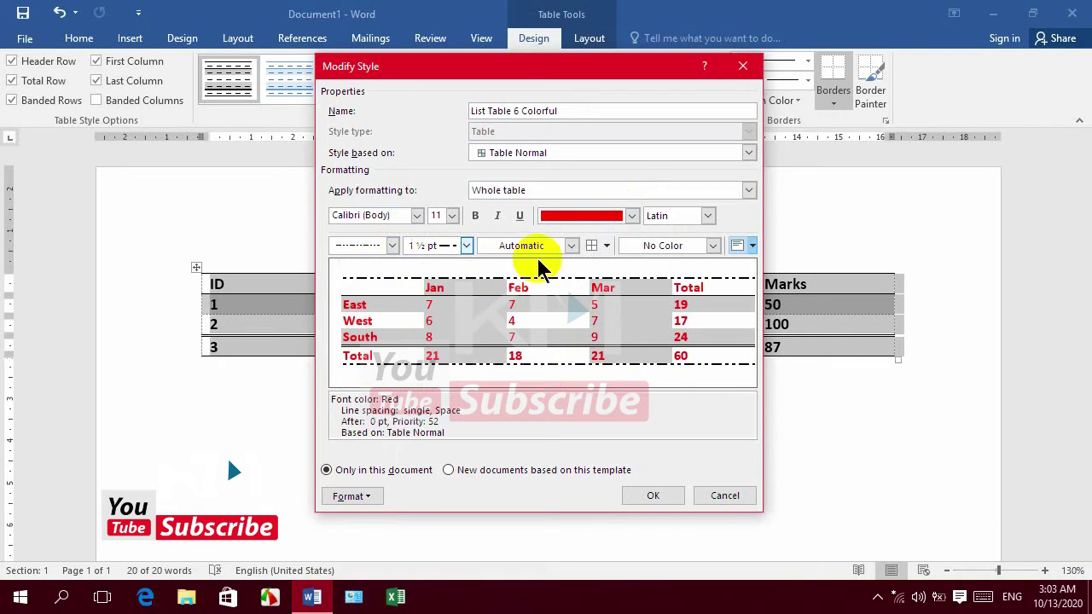
left_click(599, 245)
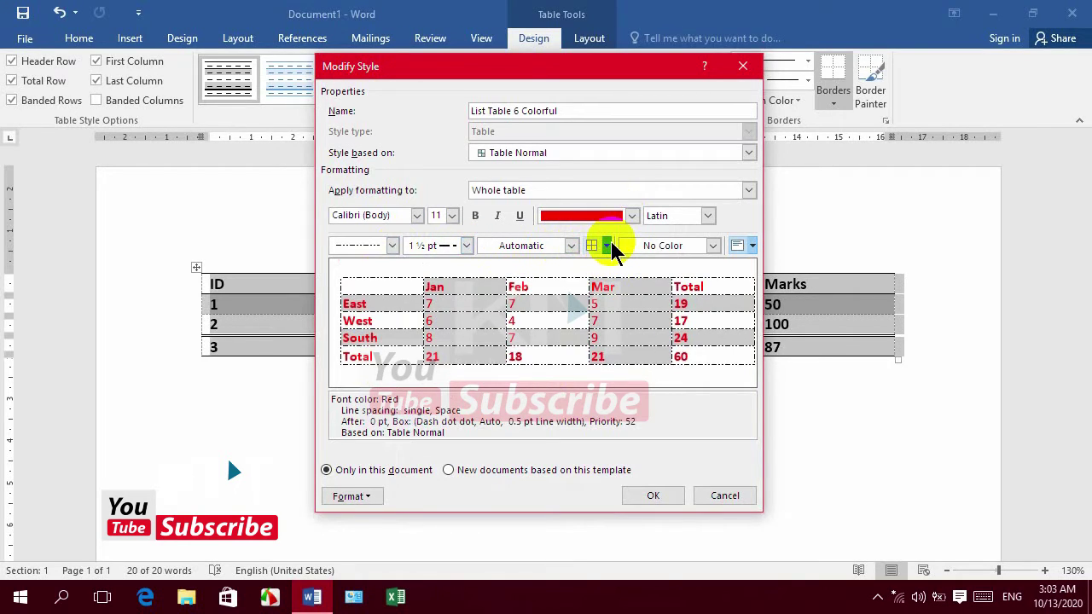
left_click(571, 246)
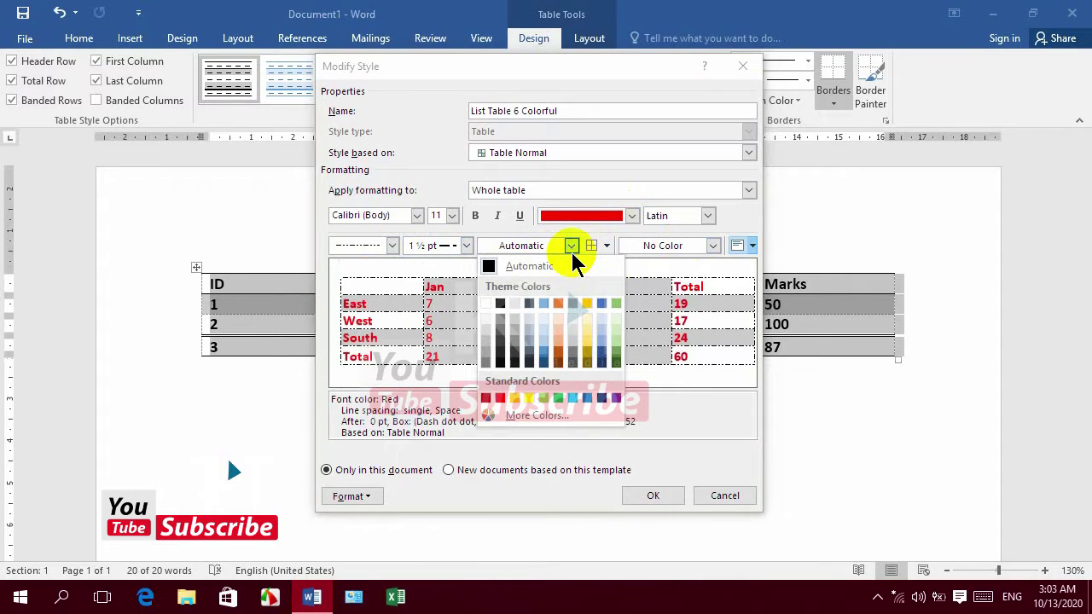
left_click(557, 399)
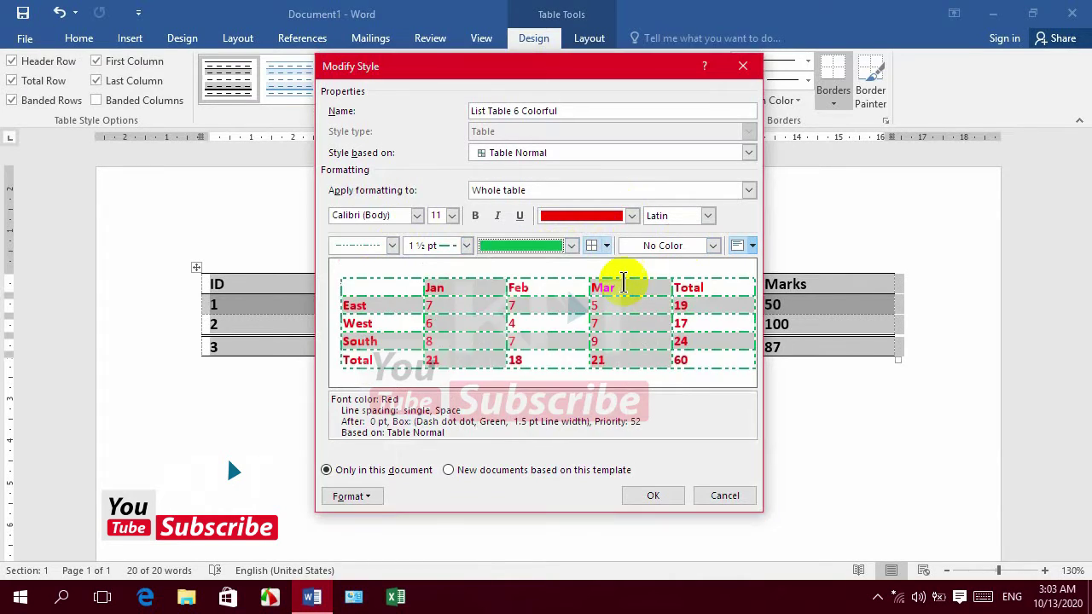
left_click(712, 245)
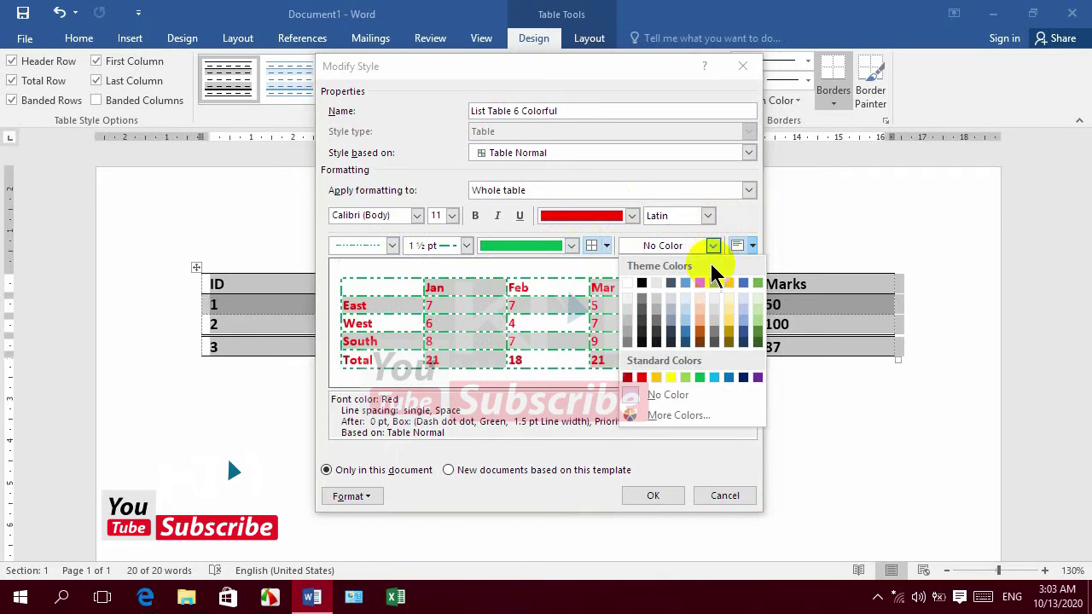
left_click(743, 377)
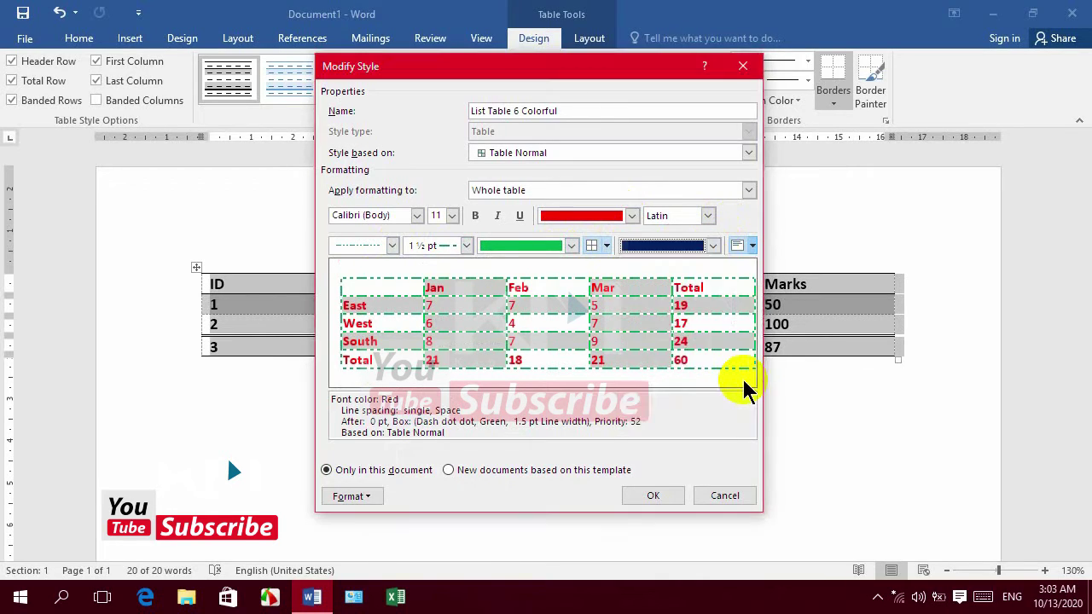
left_click(654, 495)
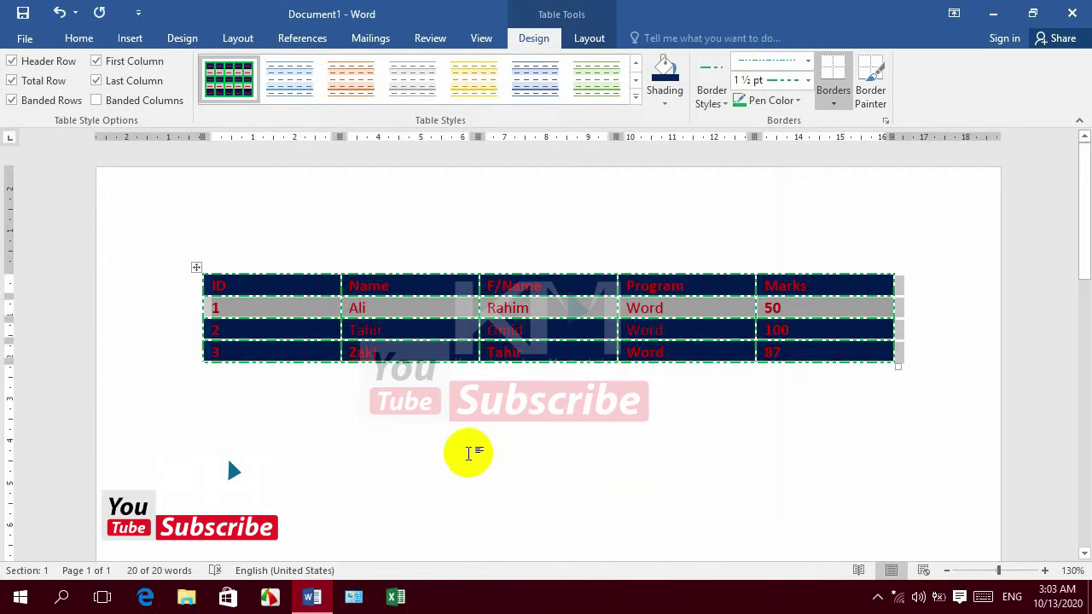
Clear the table style, then undo to keep the red-on-navy customised look.
left_click(635, 100)
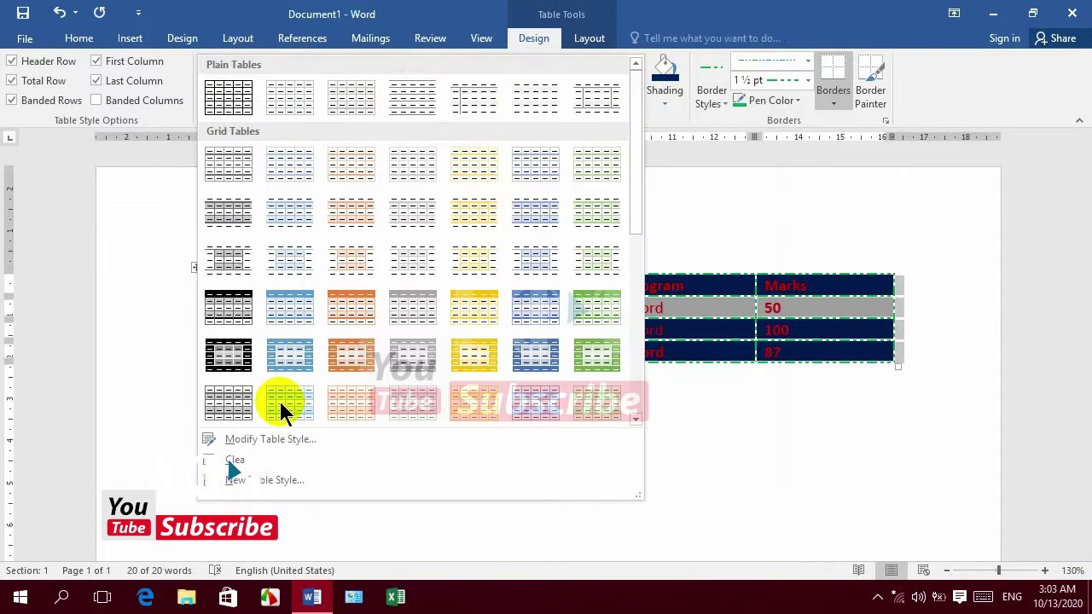
left_click(235, 460)
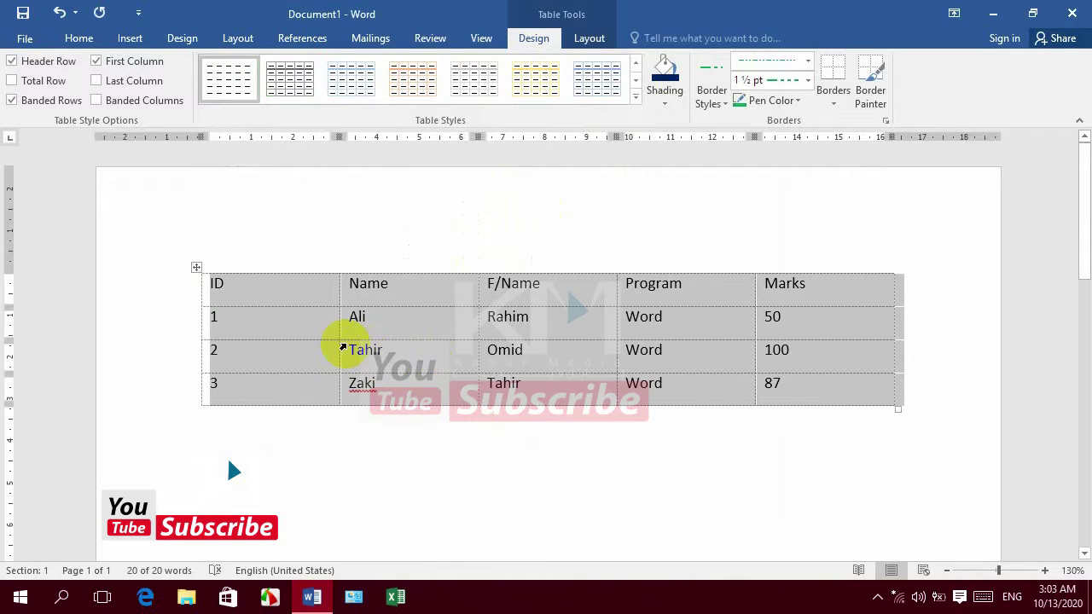
key("ctrl+z")
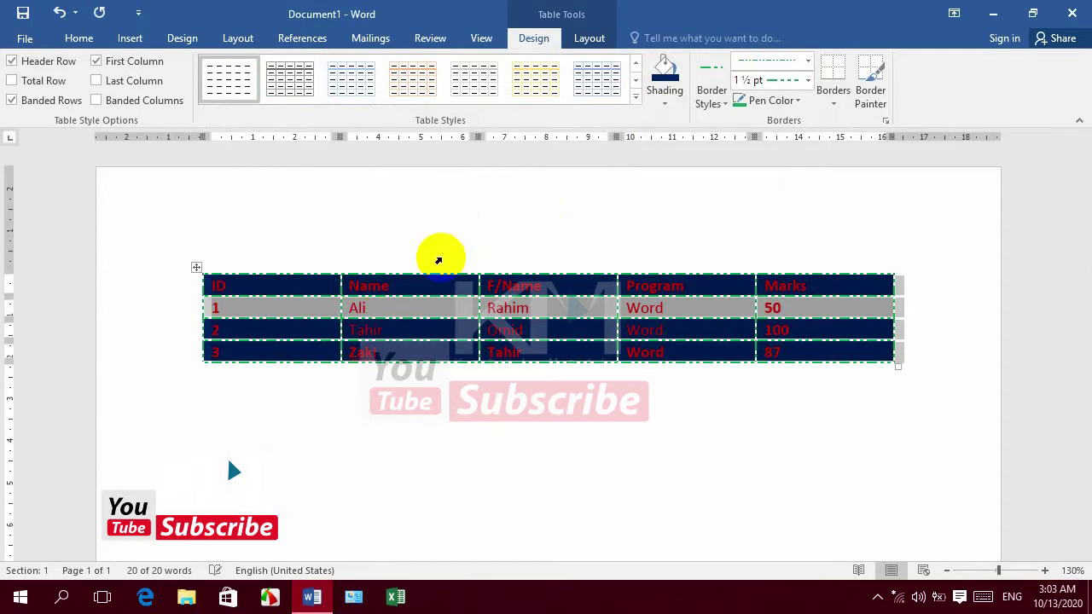
left_click(635, 98)
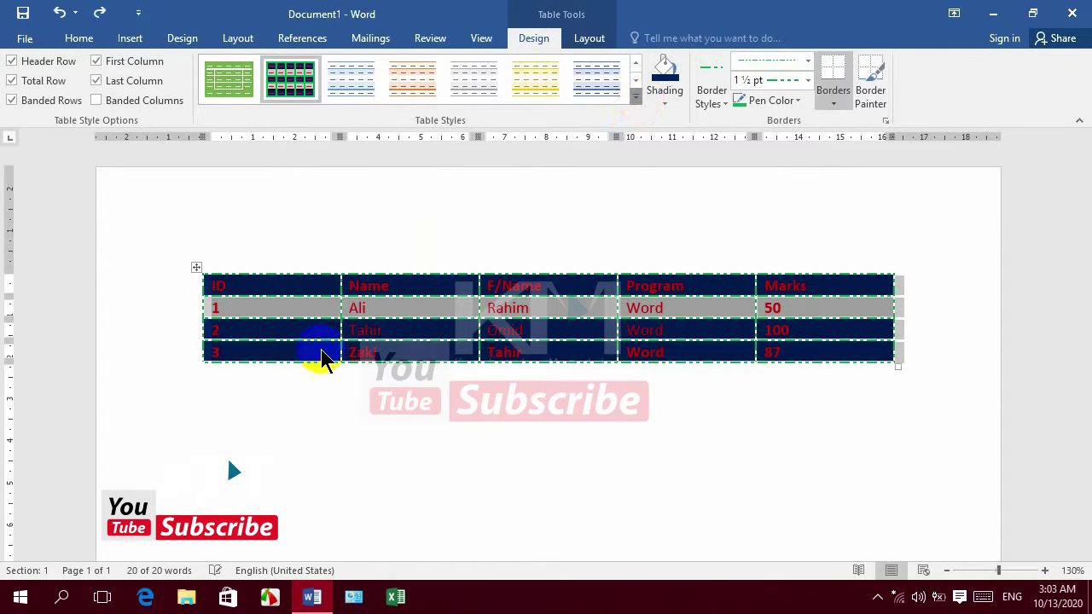
scroll(239, 473, "down", 5)
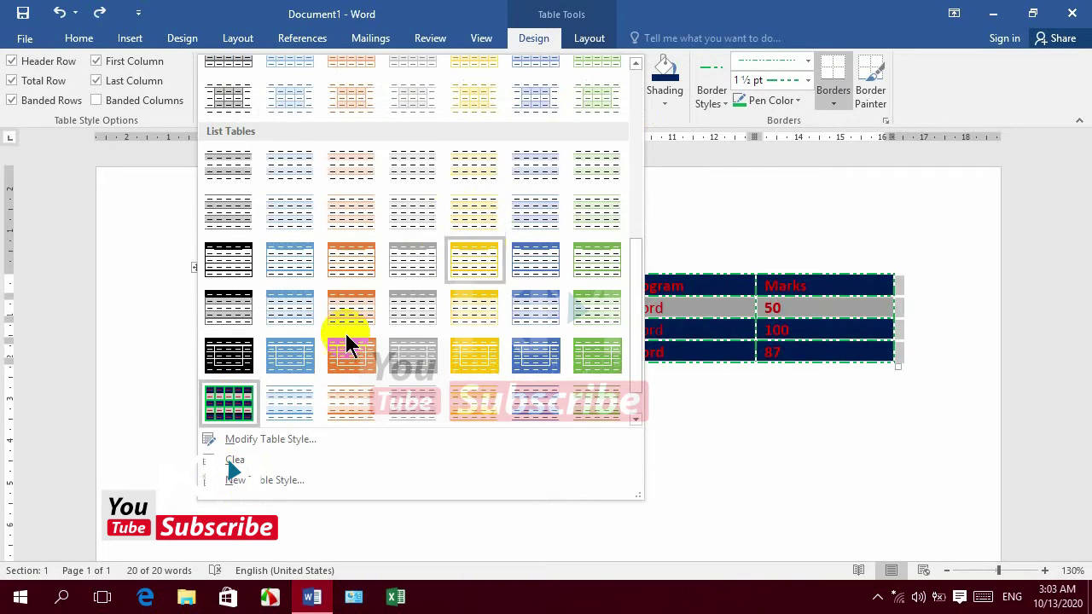
Start table style New1 with bold 12 pt dark blue Times New Roman text.
left_click(247, 481)
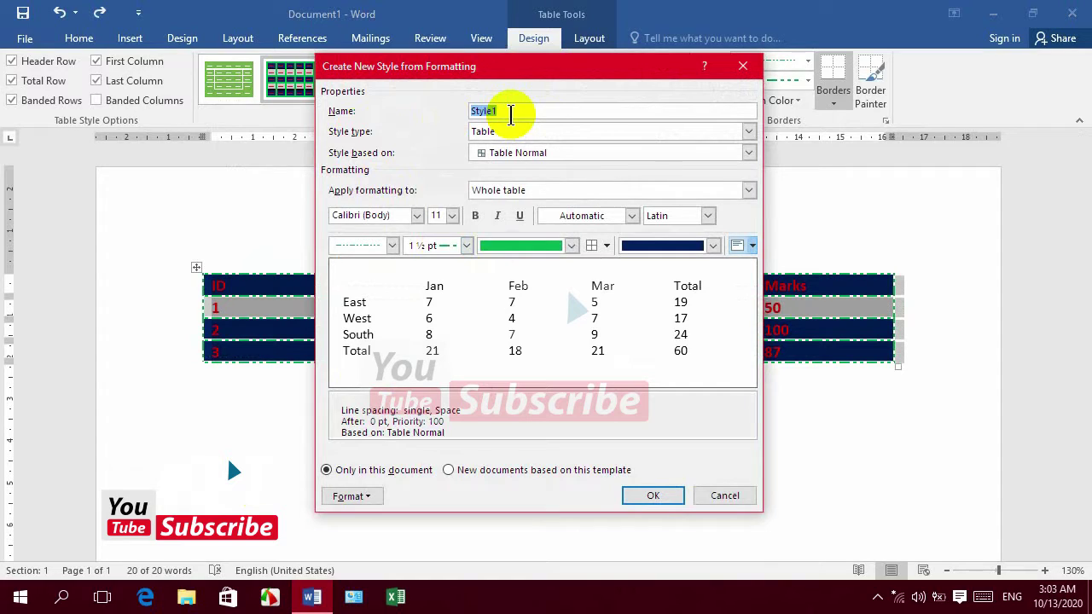
type("New")
left_click(417, 216)
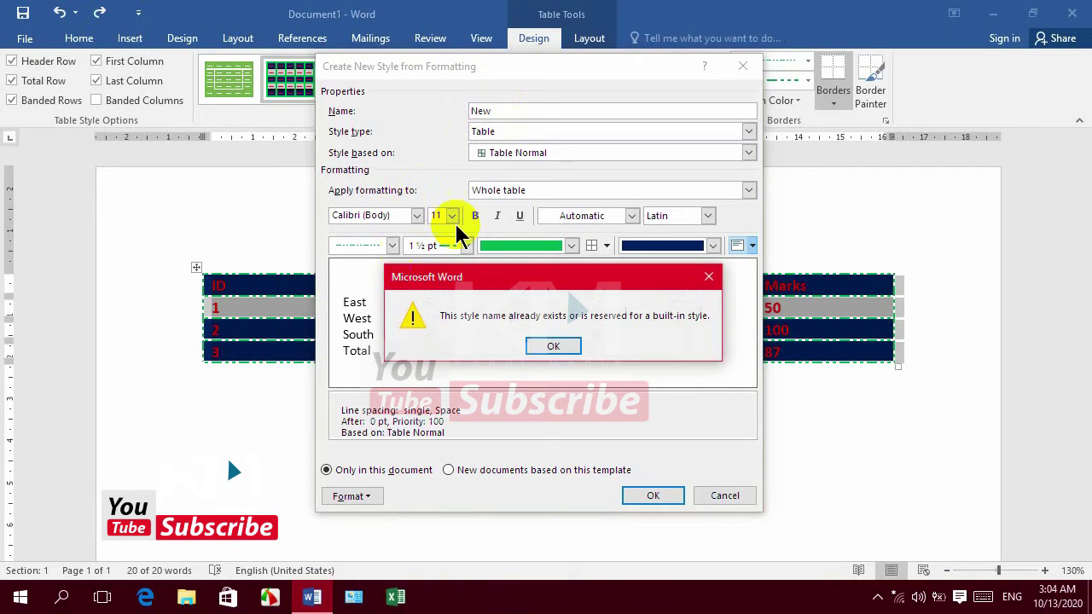
left_click(552, 346)
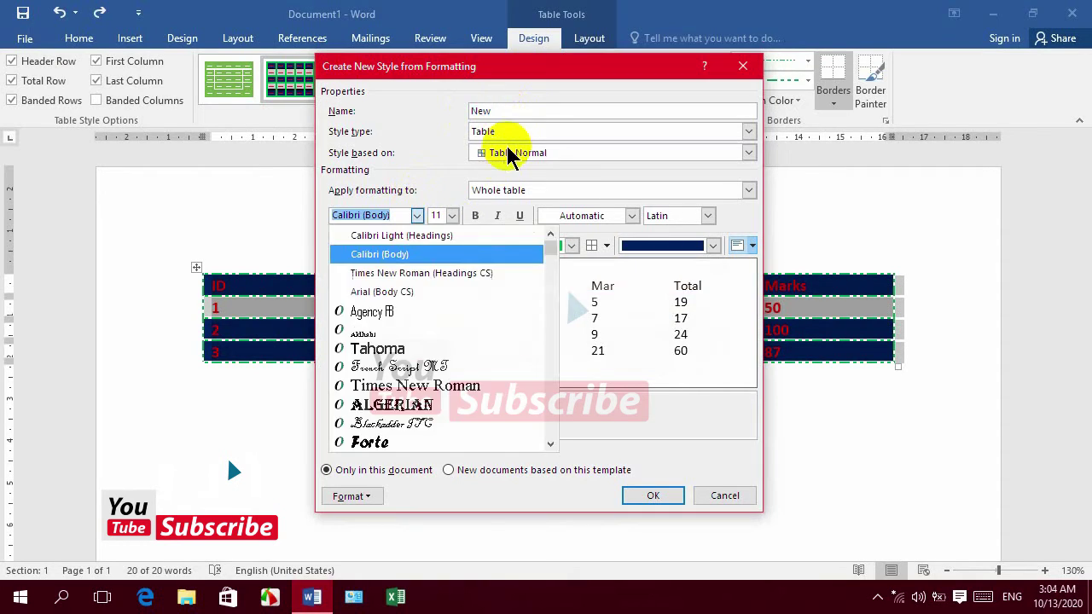
type("New")
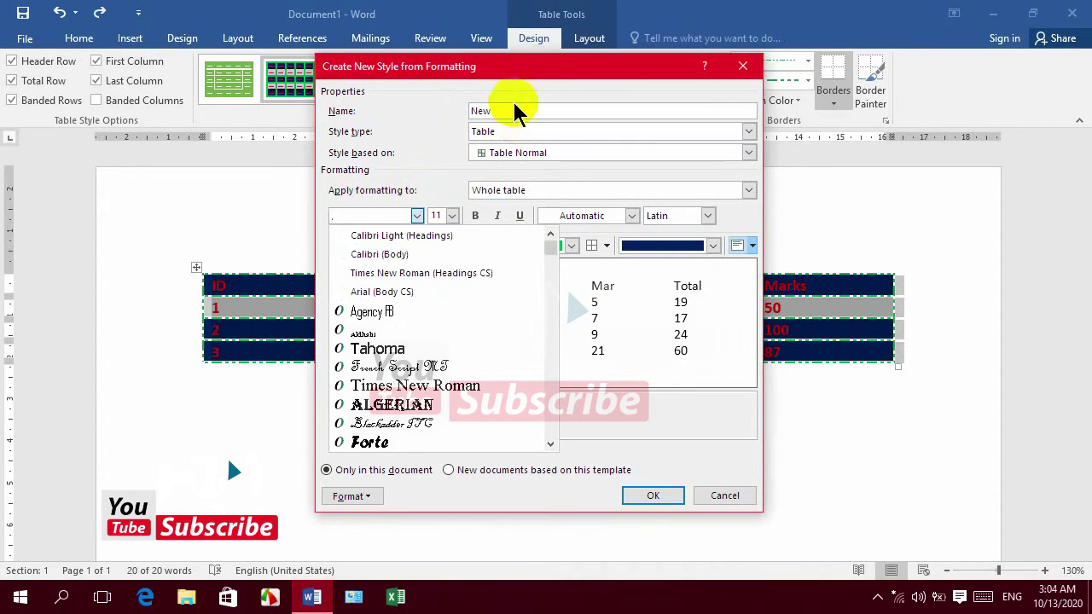
left_click(512, 106)
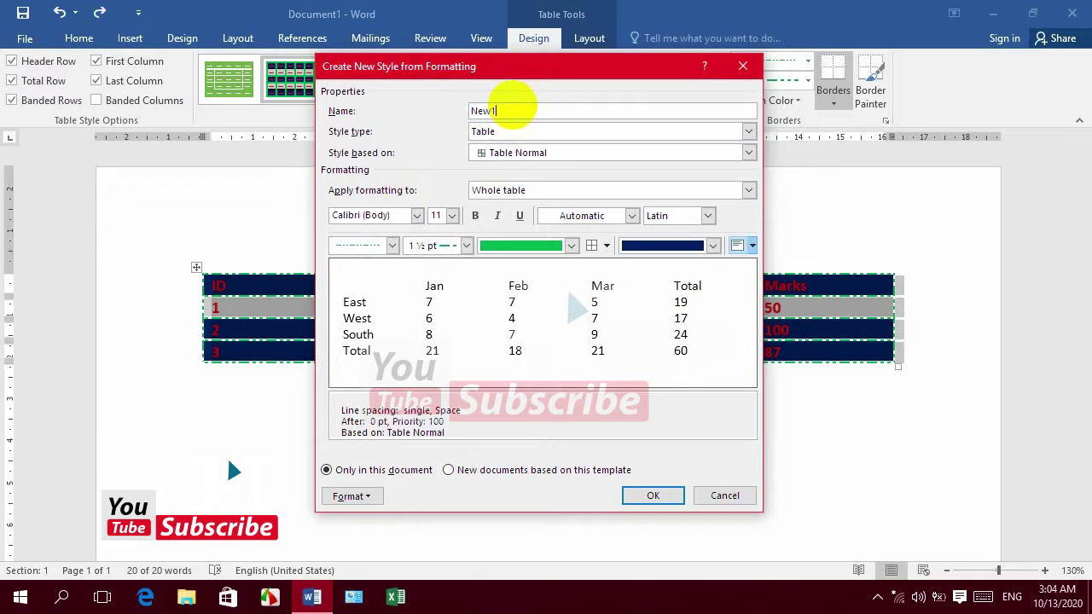
left_click(416, 215)
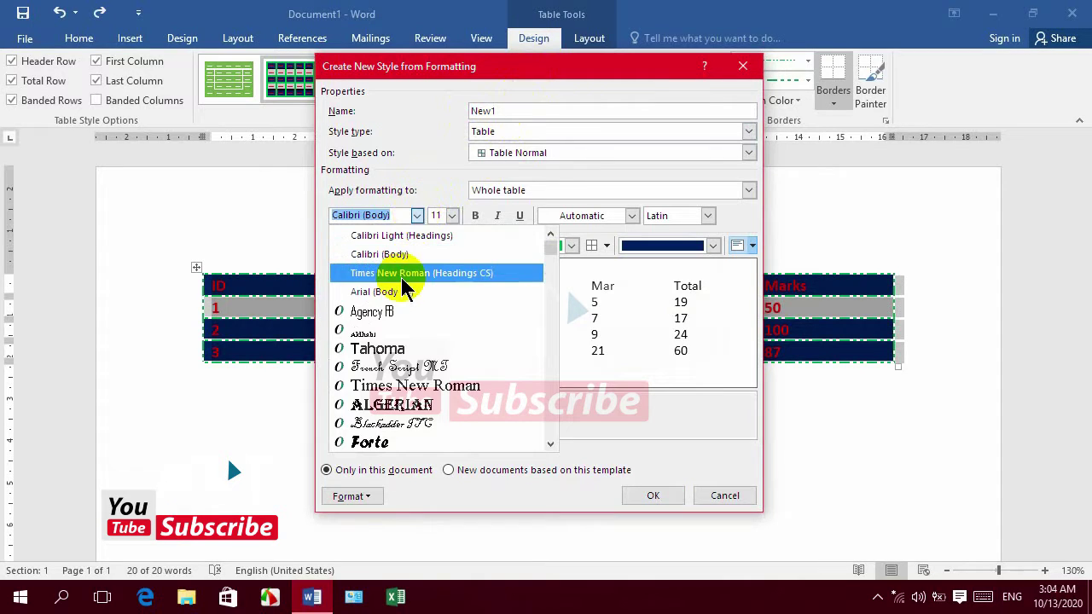
left_click(392, 274)
left_click(450, 214)
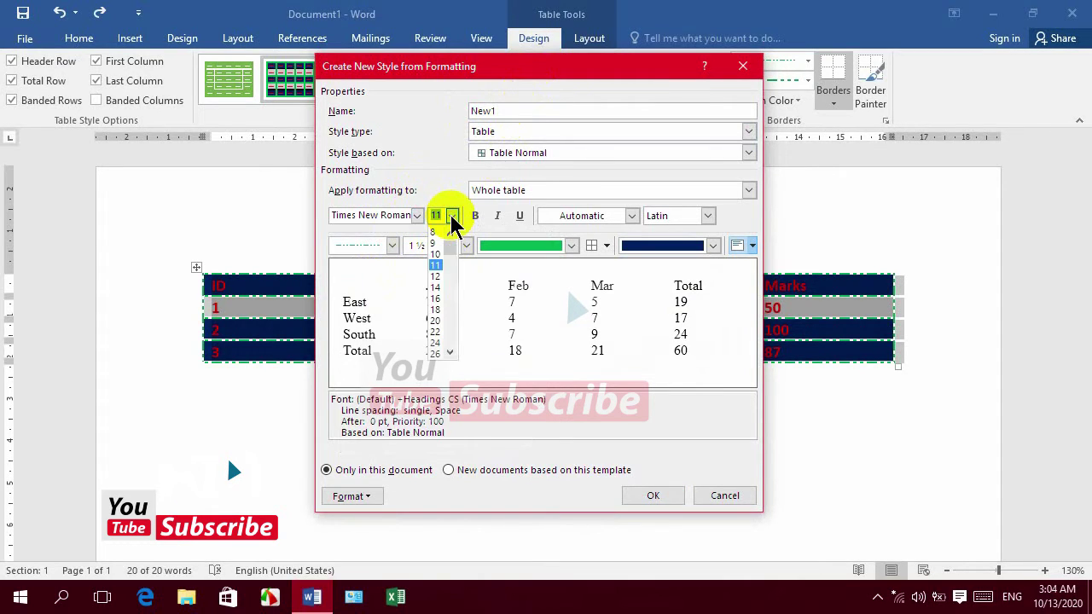
left_click(435, 276)
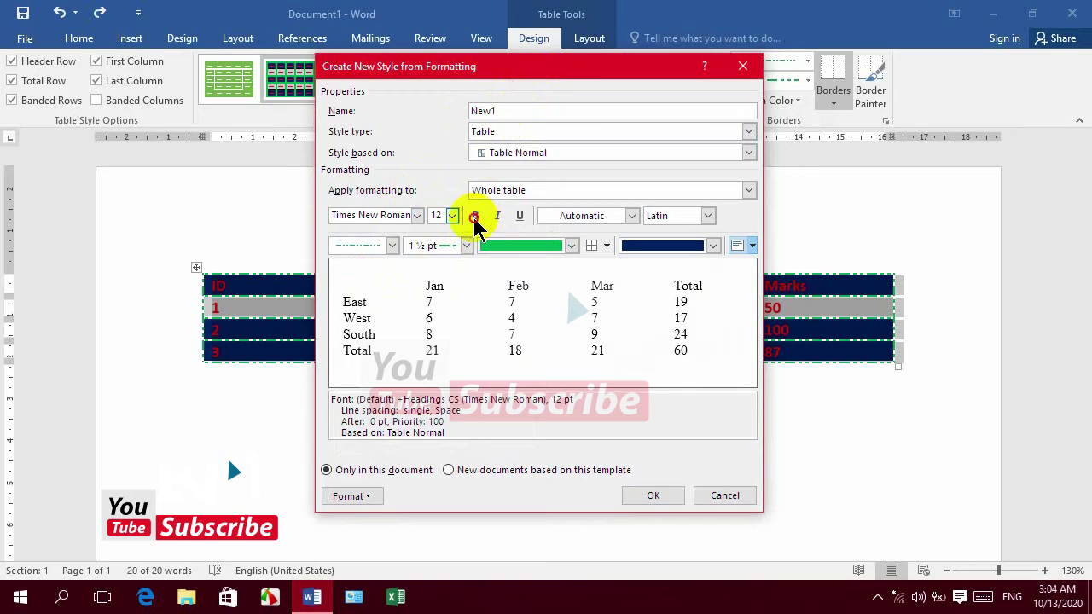
left_click(475, 215)
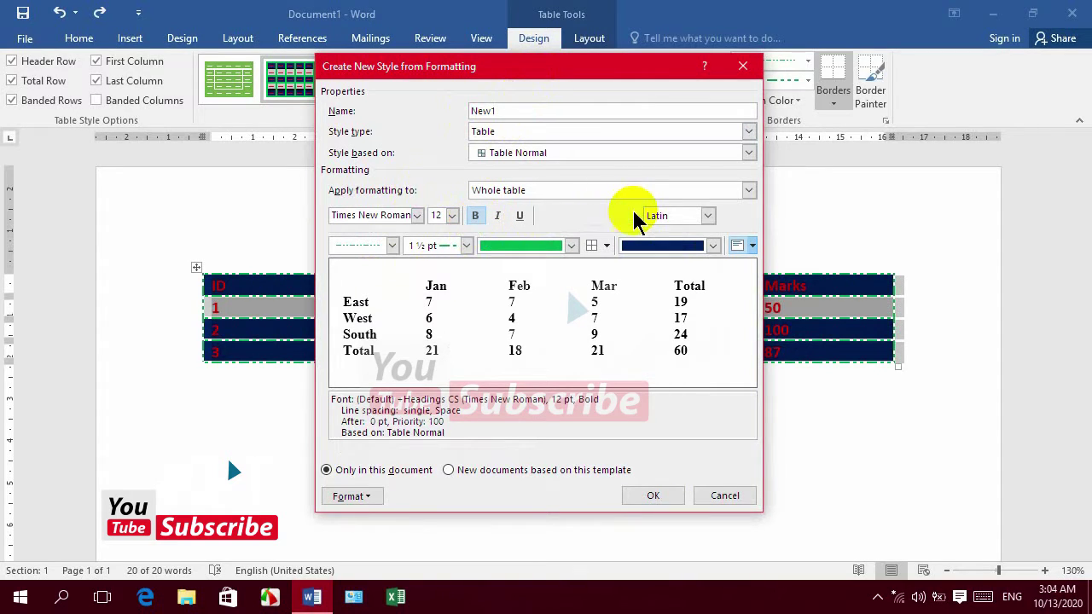
left_click(633, 216)
left_click(667, 367)
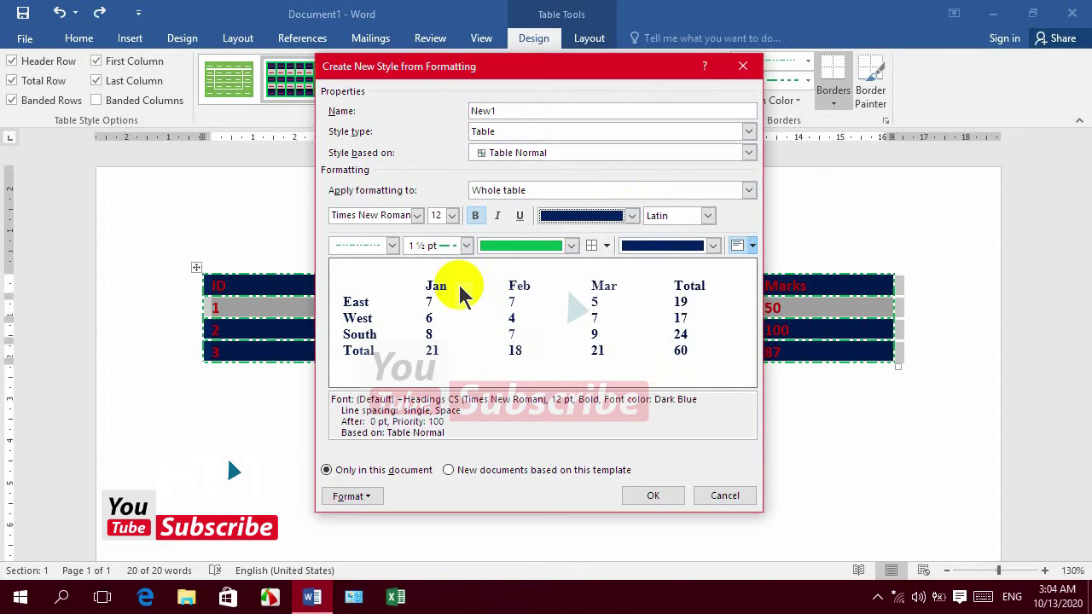
Give New1 solid red borders on all cells and light blue shading, available to new documents.
left_click(392, 245)
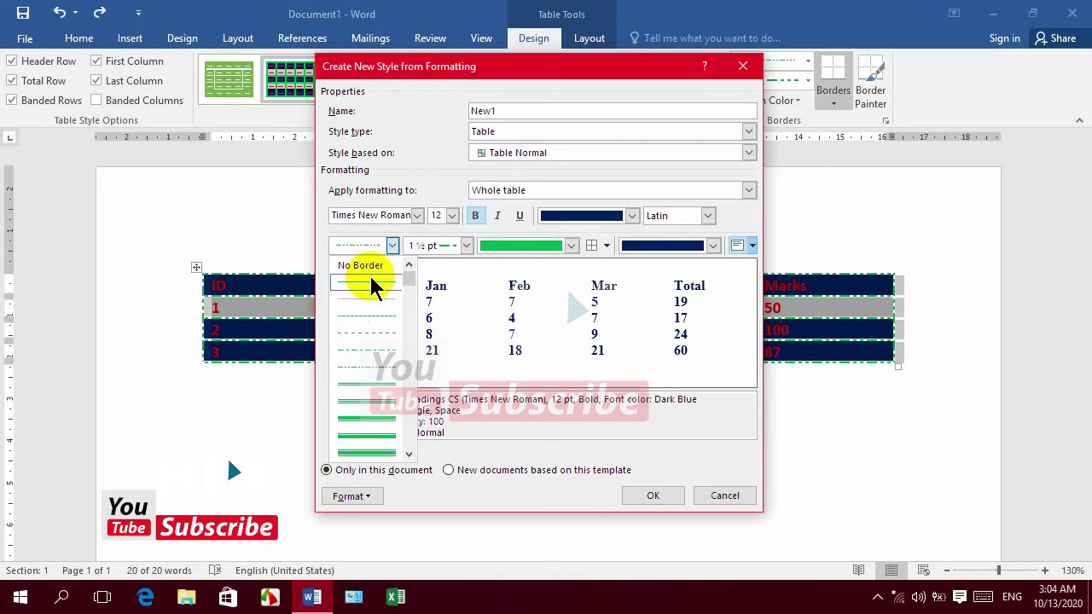
left_click(369, 274)
left_click(550, 246)
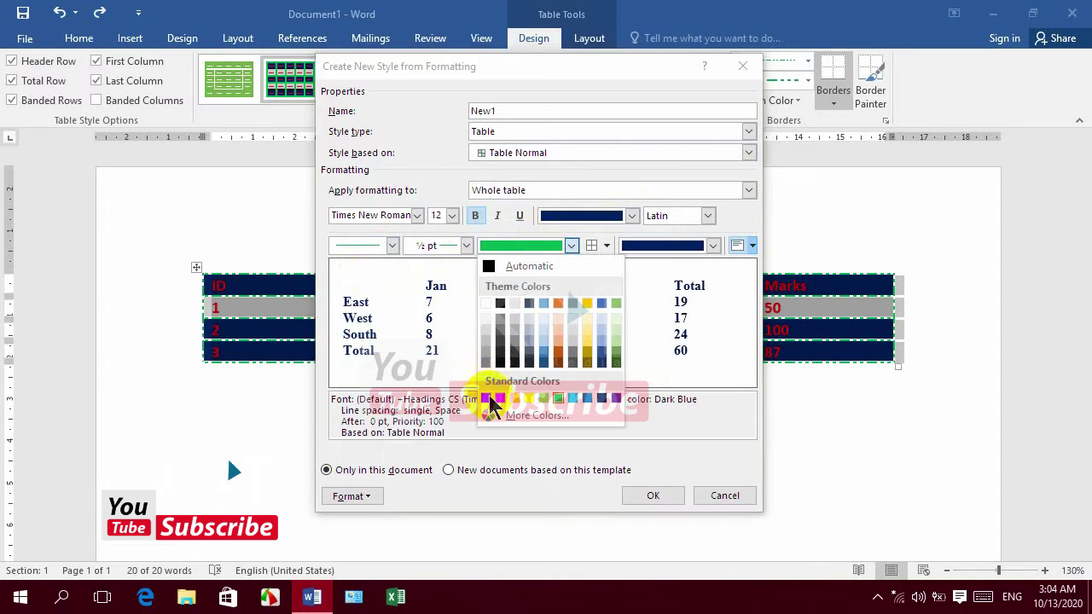
left_click(500, 397)
left_click(607, 245)
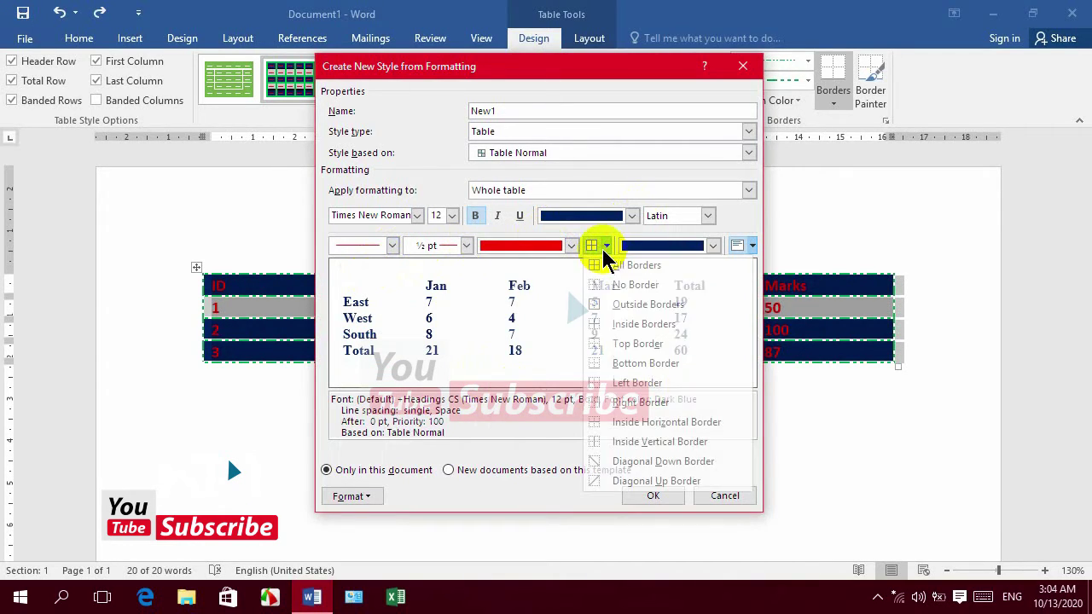
left_click(610, 264)
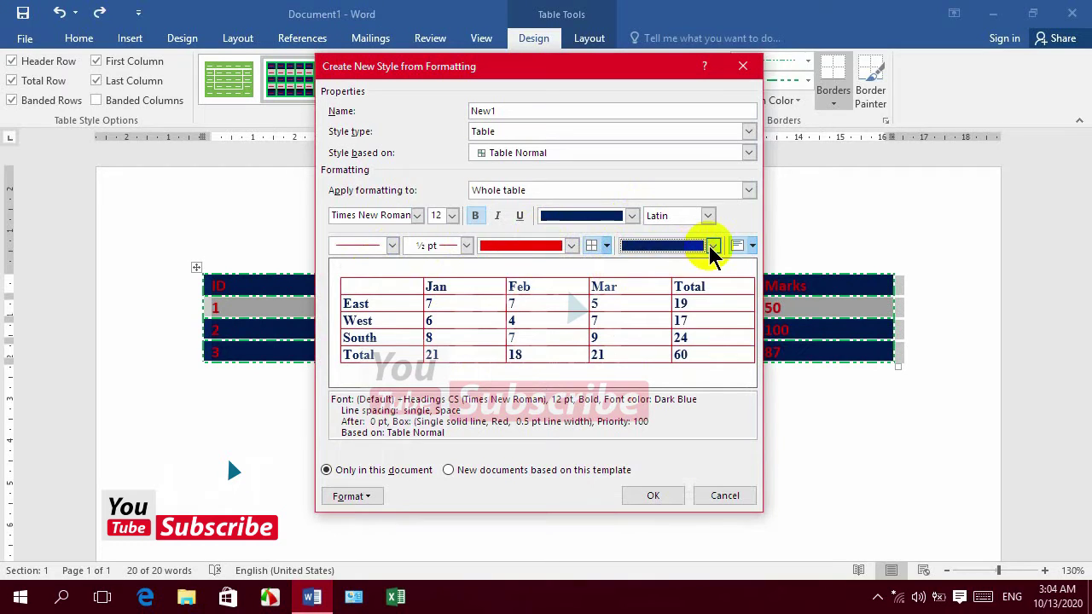
left_click(712, 246)
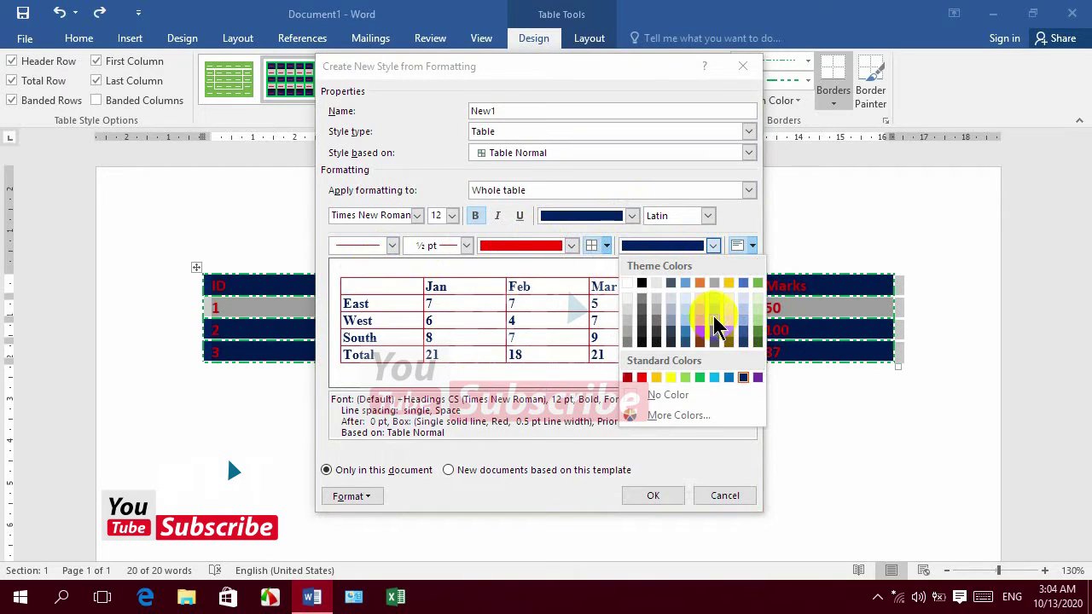
left_click(685, 315)
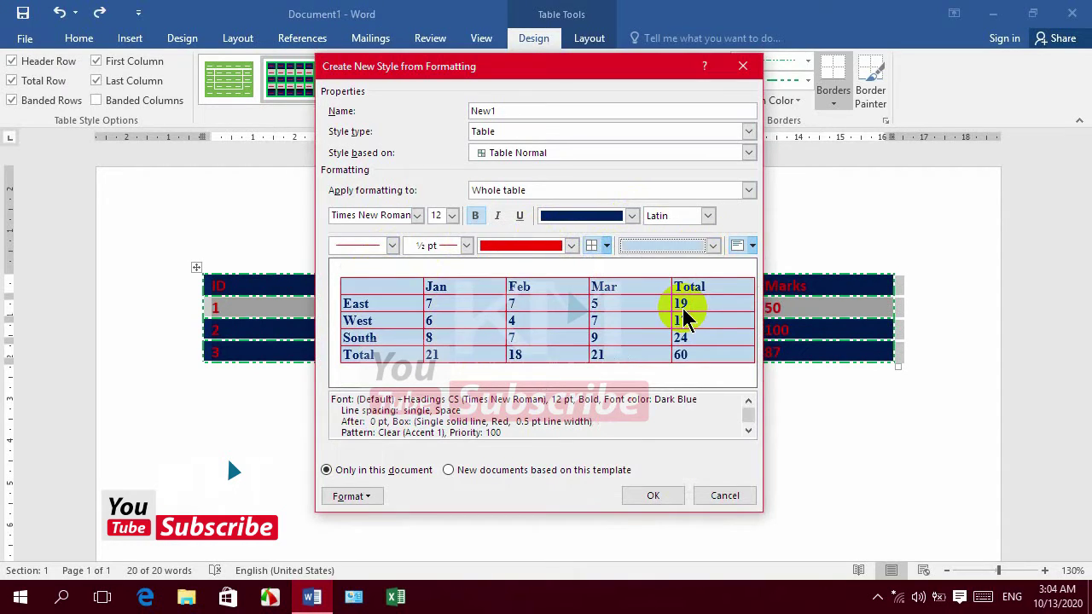
left_click(487, 474)
left_click(652, 499)
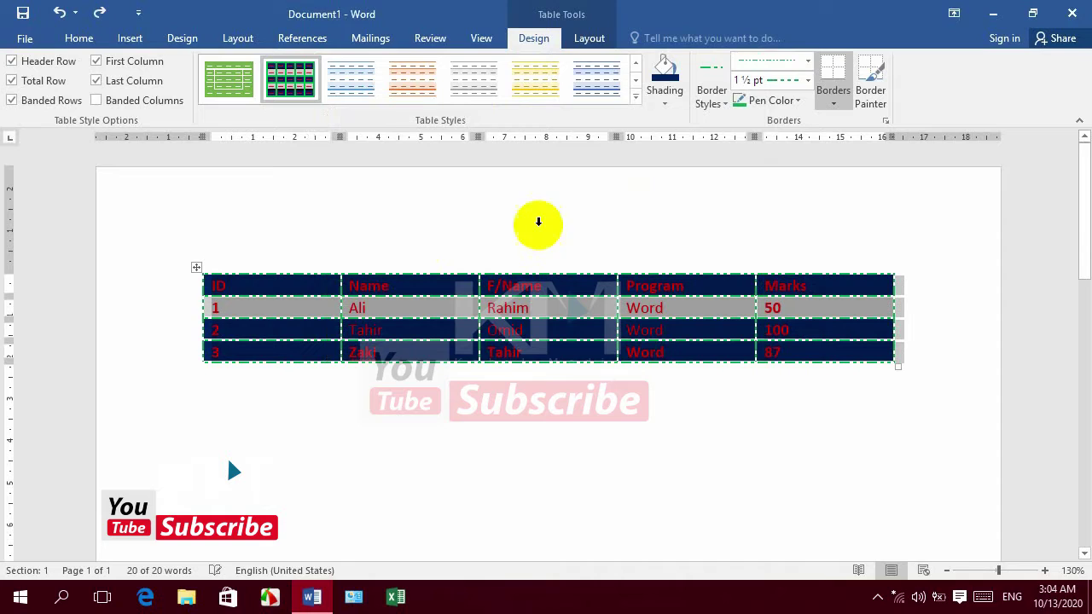
Apply the Custom table style New1 from the Table Styles gallery.
left_click(636, 98)
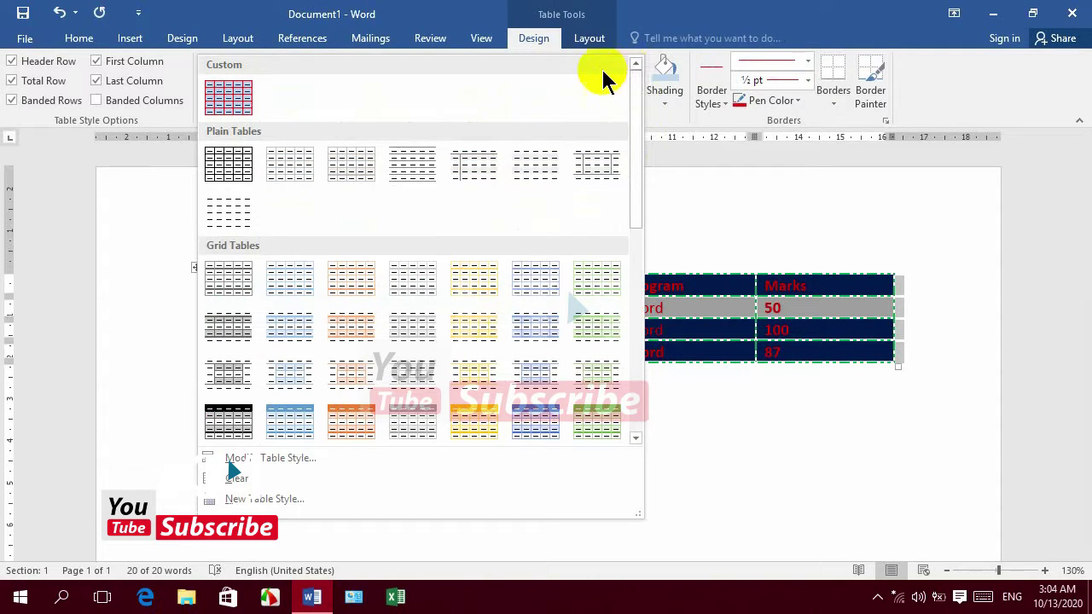
left_click(229, 98)
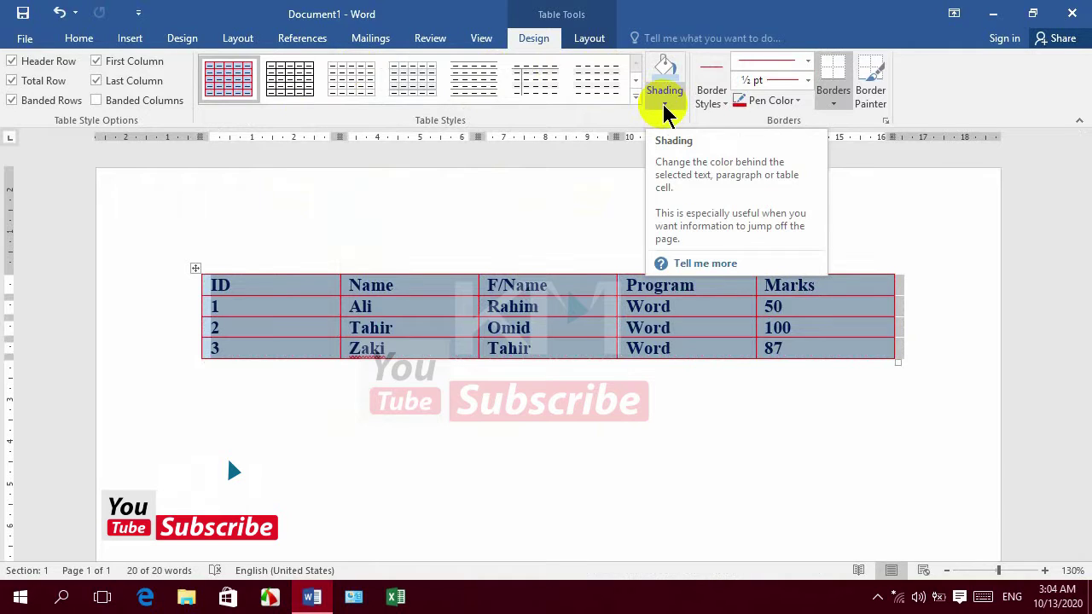
Shade the whole table orange and the ID column light green.
left_click(663, 104)
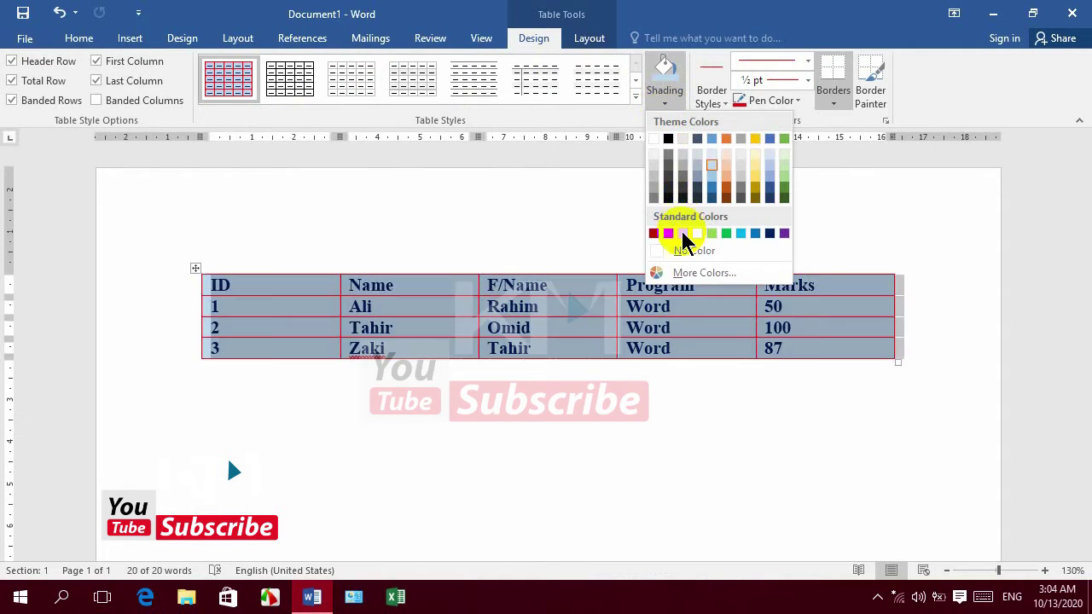
left_click(682, 233)
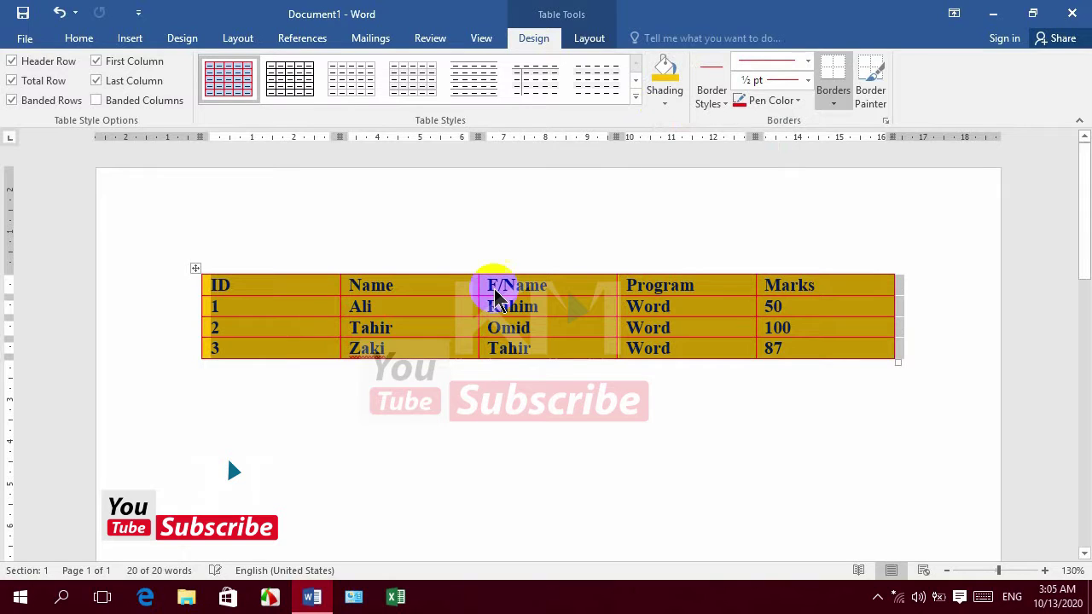
left_click(264, 324)
left_click_drag(244, 288, 246, 346)
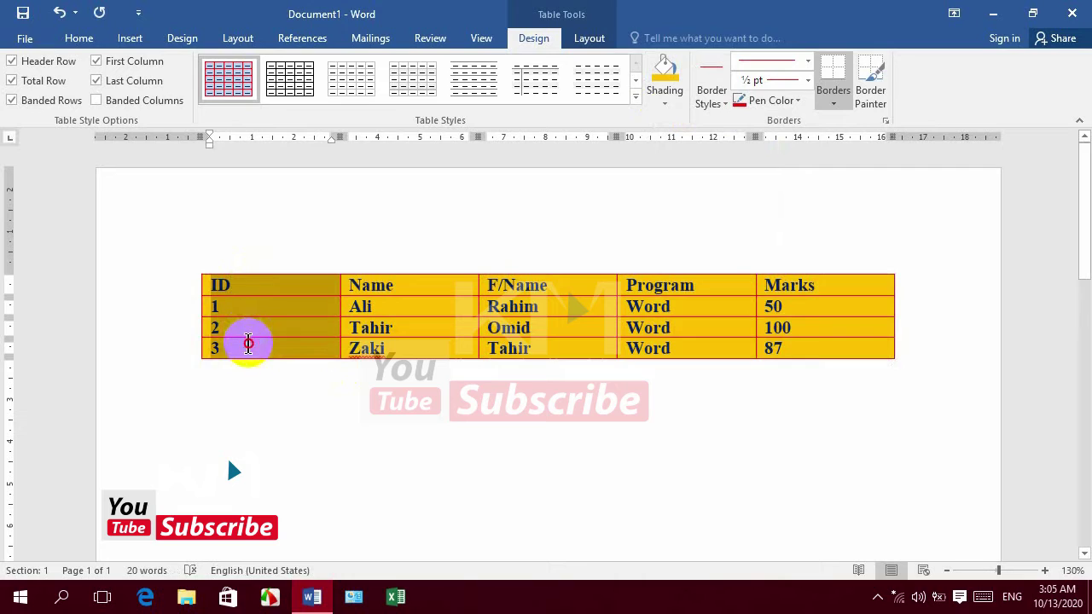
left_click(665, 104)
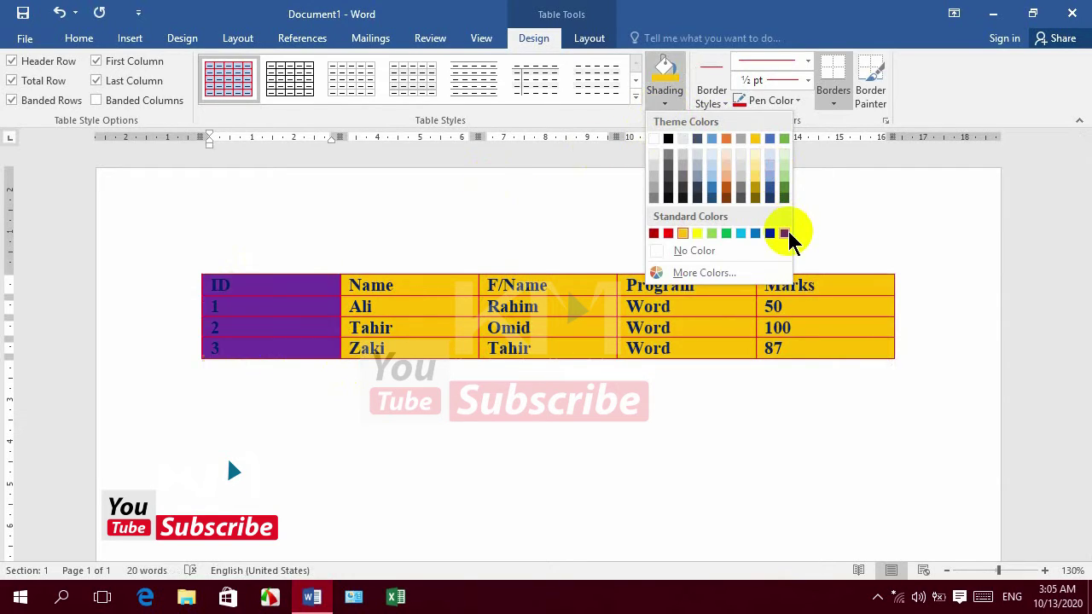
left_click(784, 179)
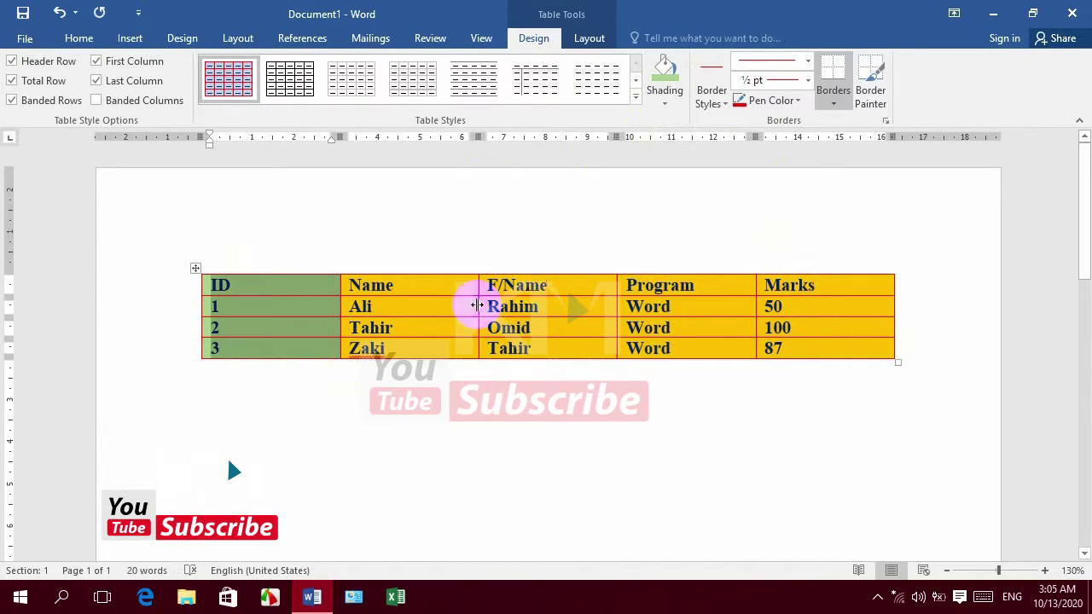
Shade the F/Name entry in row 2 green.
left_click(558, 305)
double_click(492, 305)
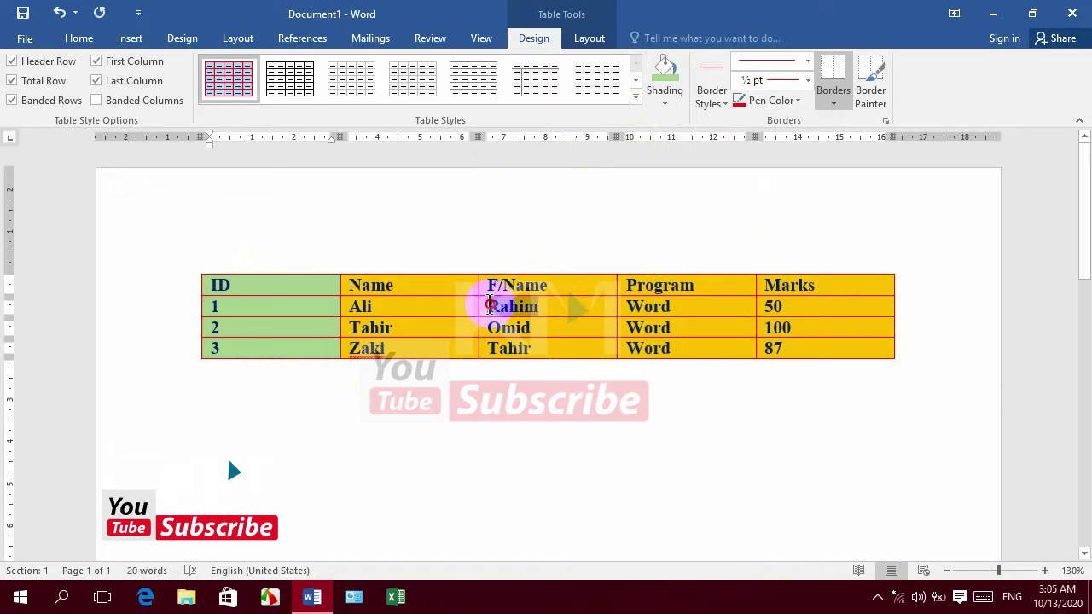
left_click(672, 108)
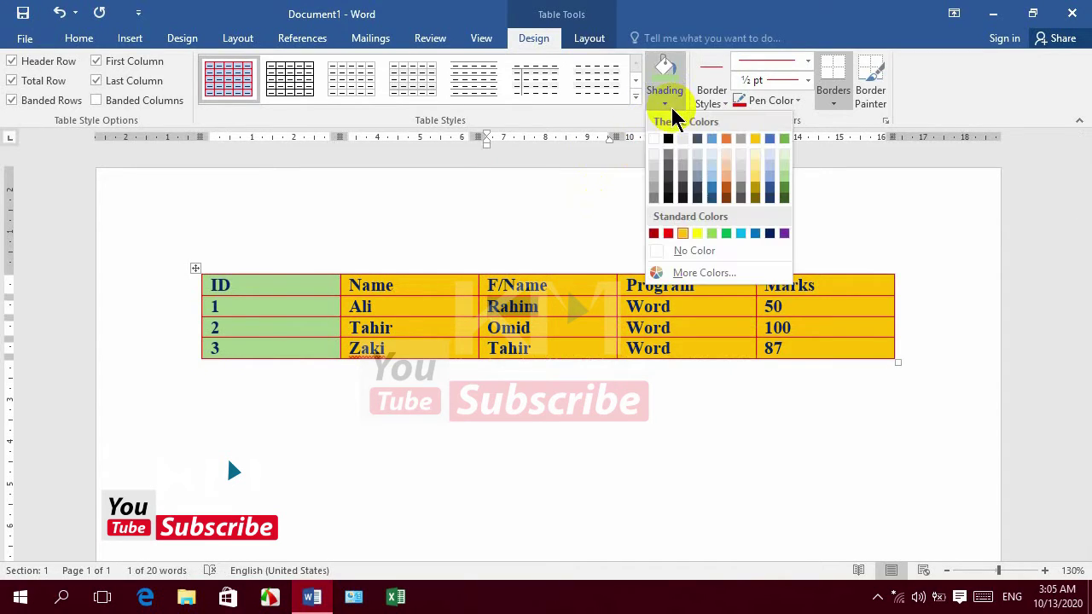
left_click(725, 234)
left_click(469, 303)
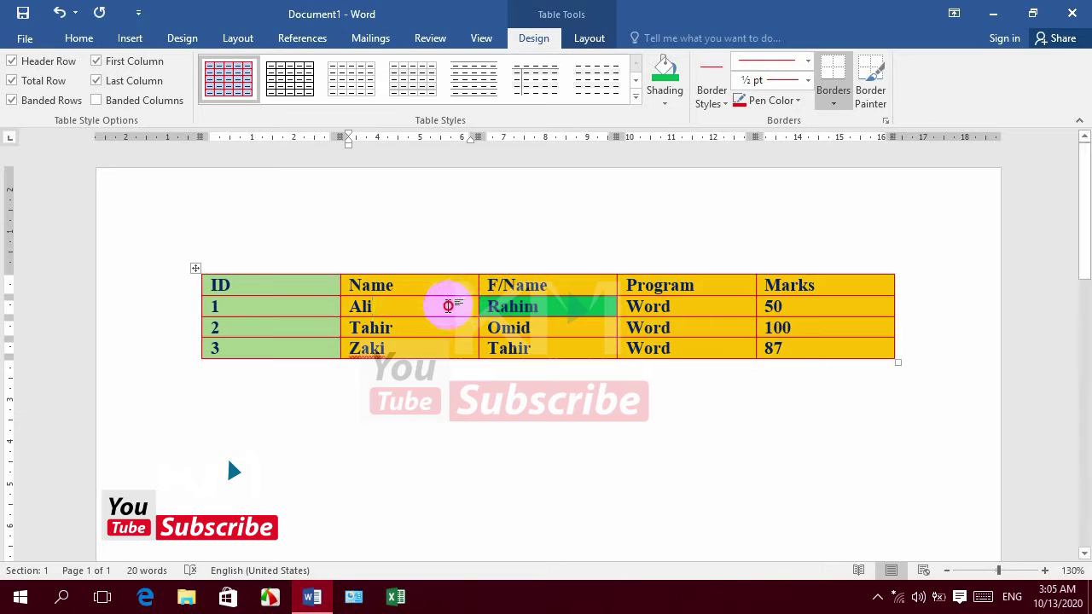
Paint the table's top border with a dark grey double line.
left_click(715, 102)
left_click(713, 99)
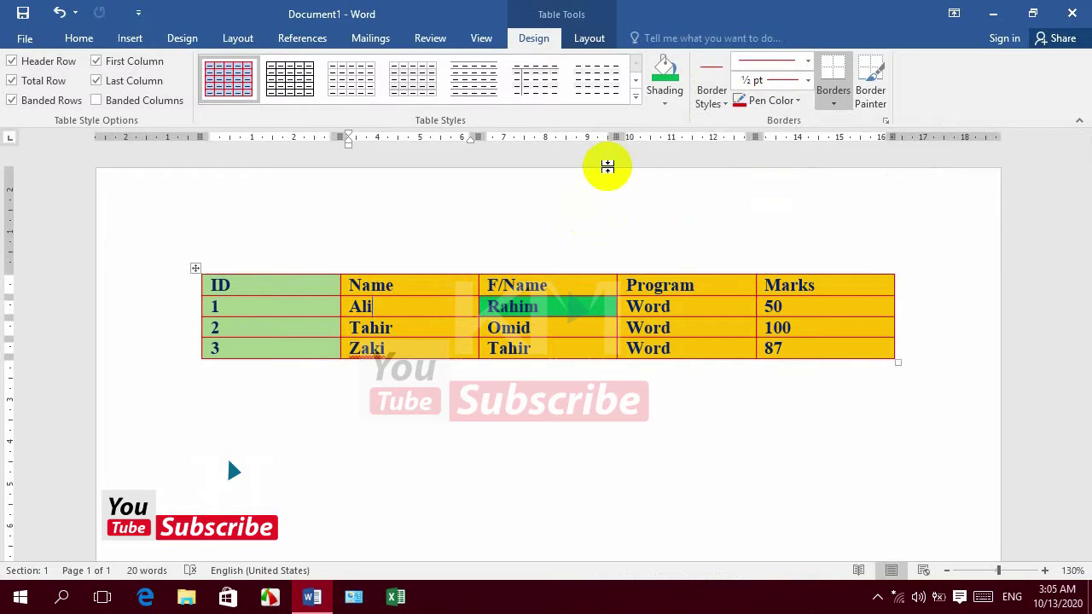
left_click(712, 104)
left_click(651, 205)
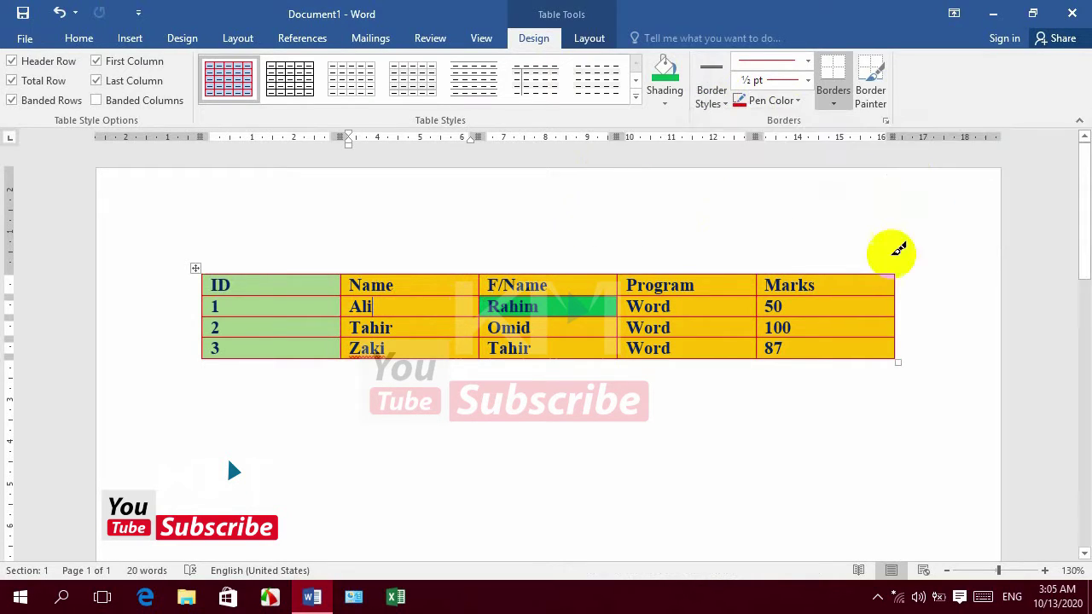
left_click_drag(892, 275, 292, 272)
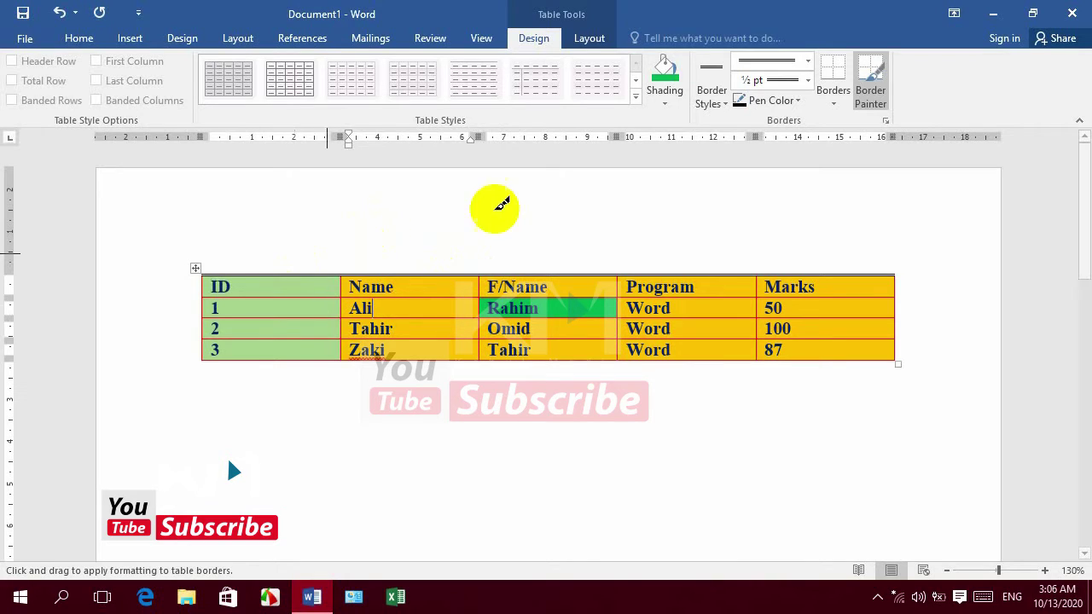
Paint a yellow 1½ pt border along the bottom row and a 3 pt yellow top border.
left_click(704, 98)
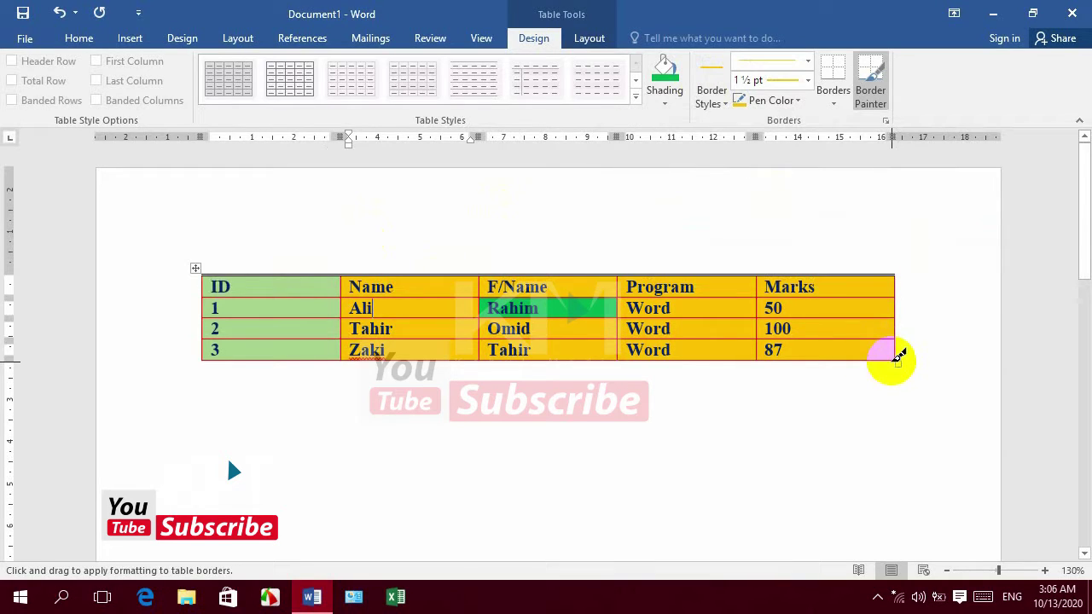
mouse_move(898, 358)
left_mouse_down()
mouse_move(207, 353)
mouse_move(280, 365)
left_mouse_up()
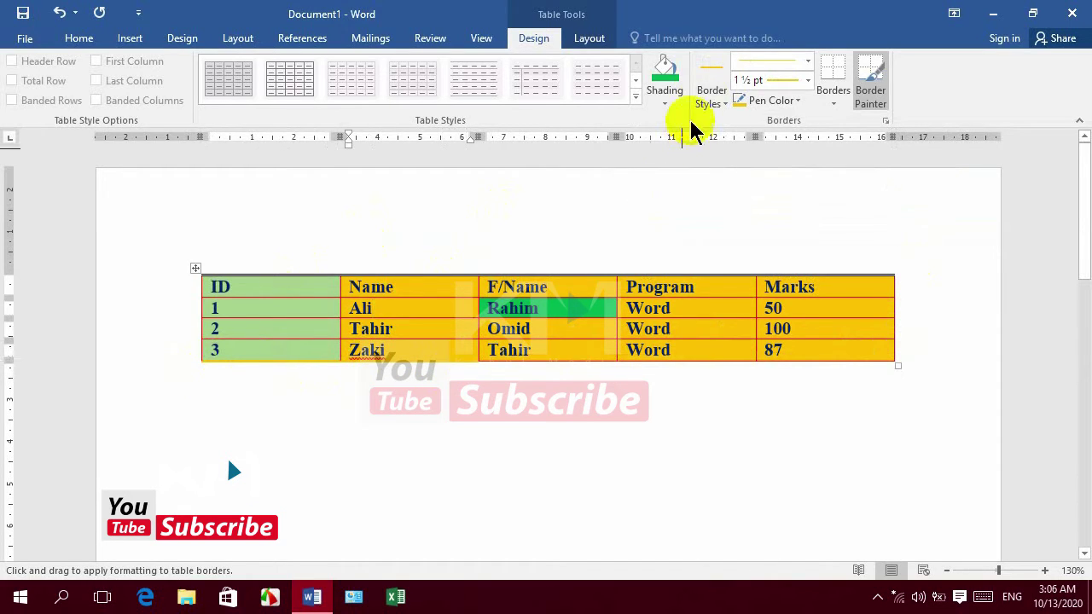
left_click(723, 104)
left_click(723, 107)
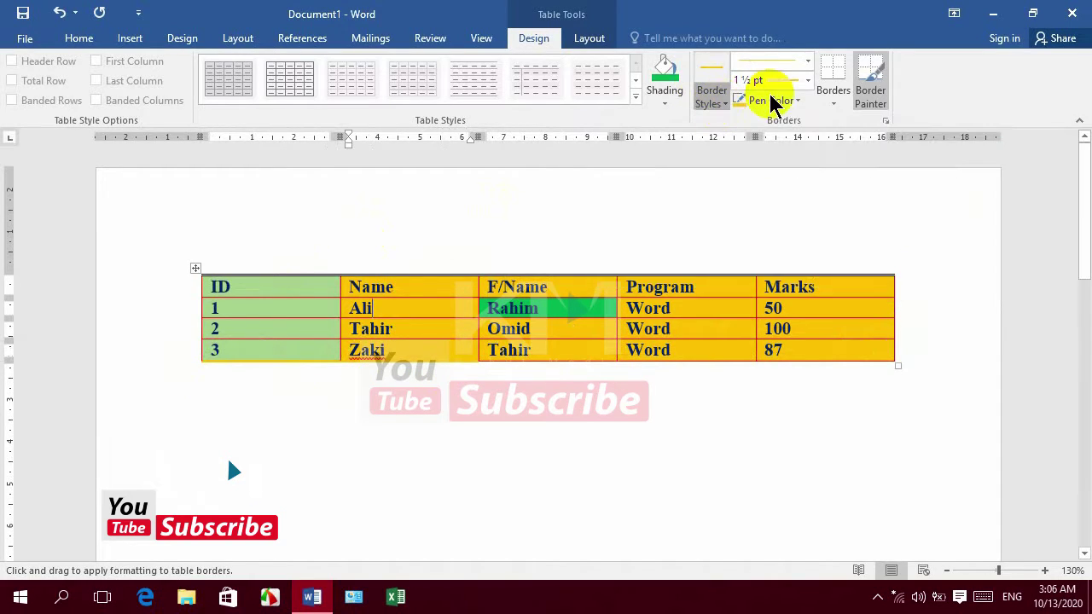
left_click(807, 63)
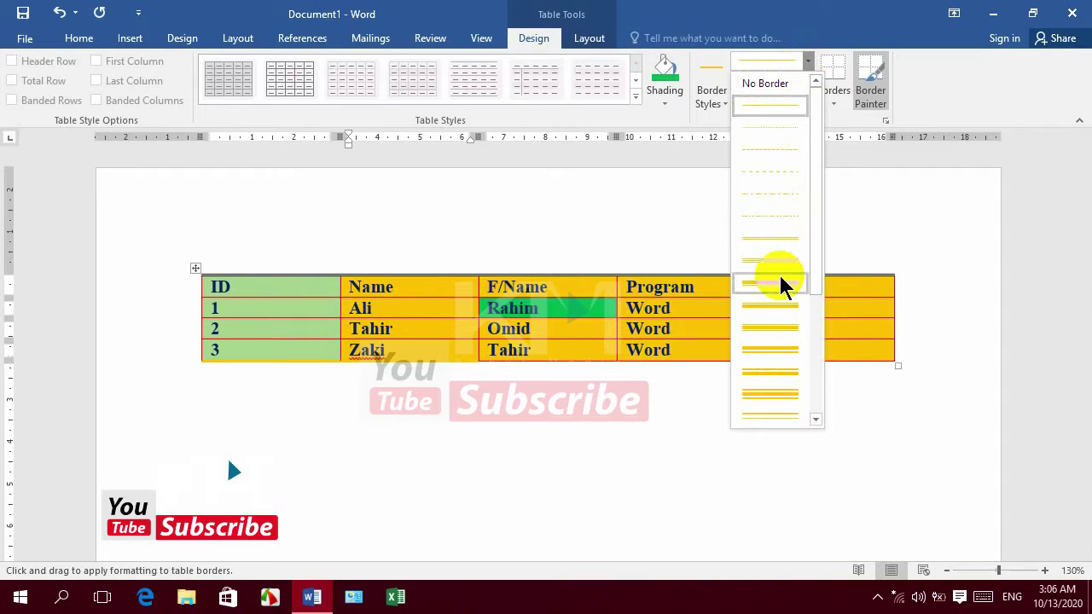
left_click(778, 273)
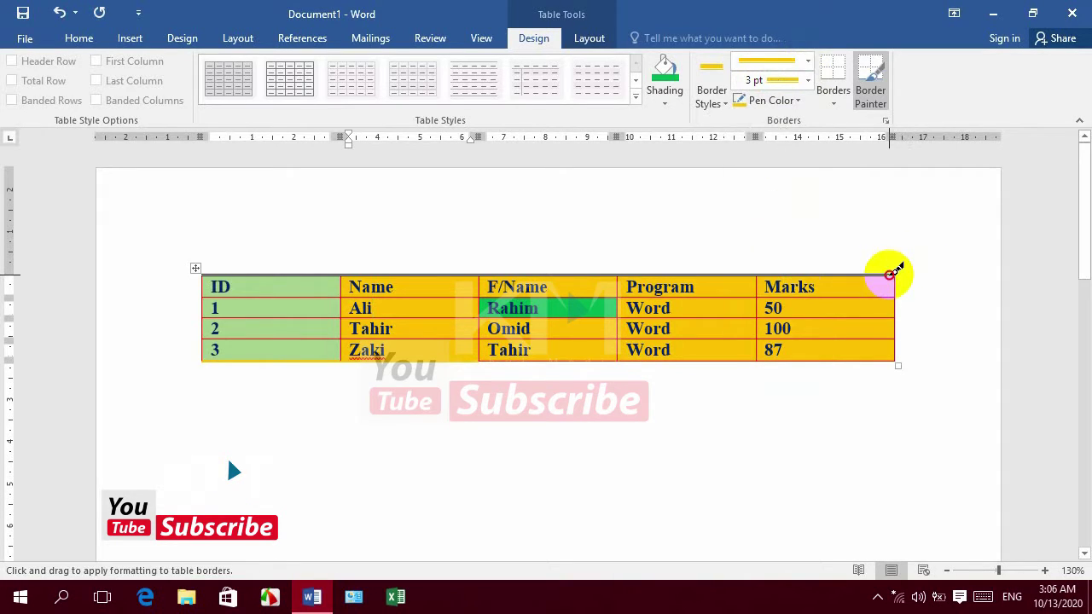
left_click_drag(891, 274, 255, 273)
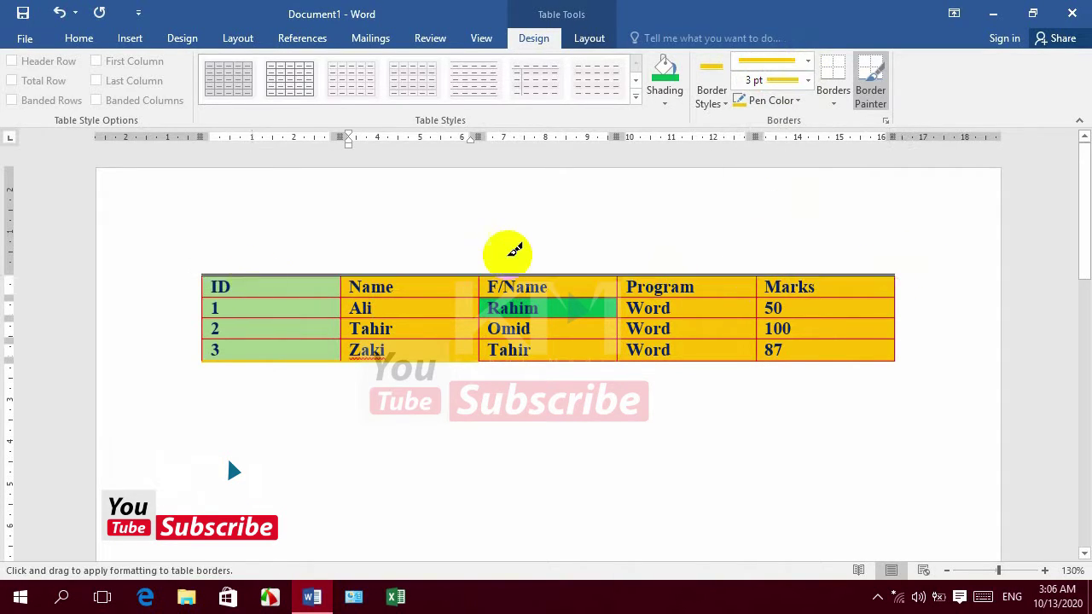
Paint blue borders beneath the header row and, at 4½ pt, along the table's top.
left_click(786, 102)
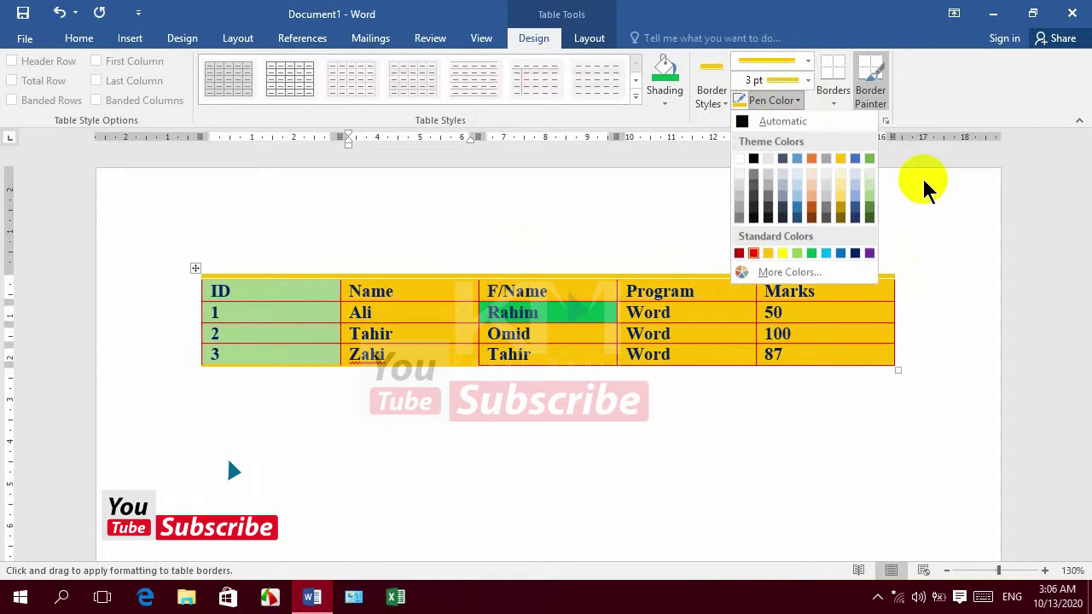
left_click(840, 253)
left_click_drag(887, 304, 271, 317)
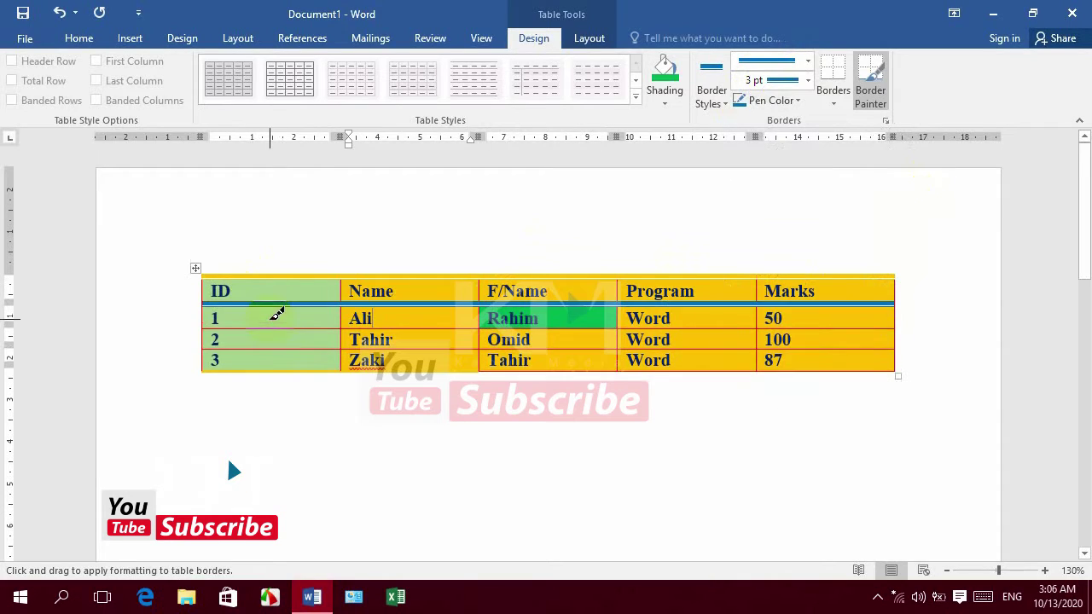
left_click_drag(271, 317, 277, 316)
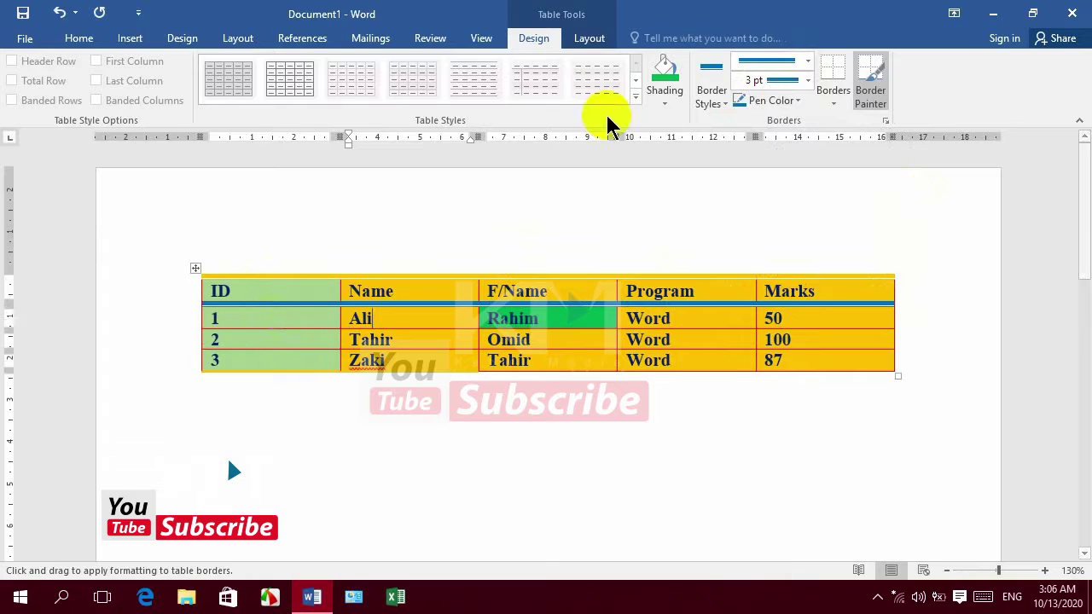
left_click(808, 81)
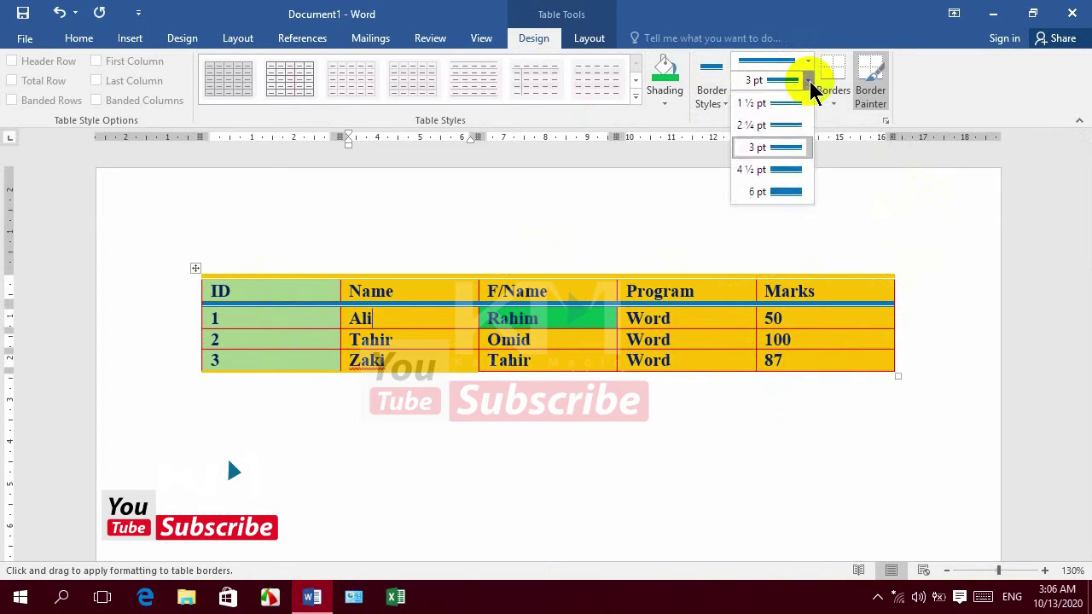
left_click(786, 173)
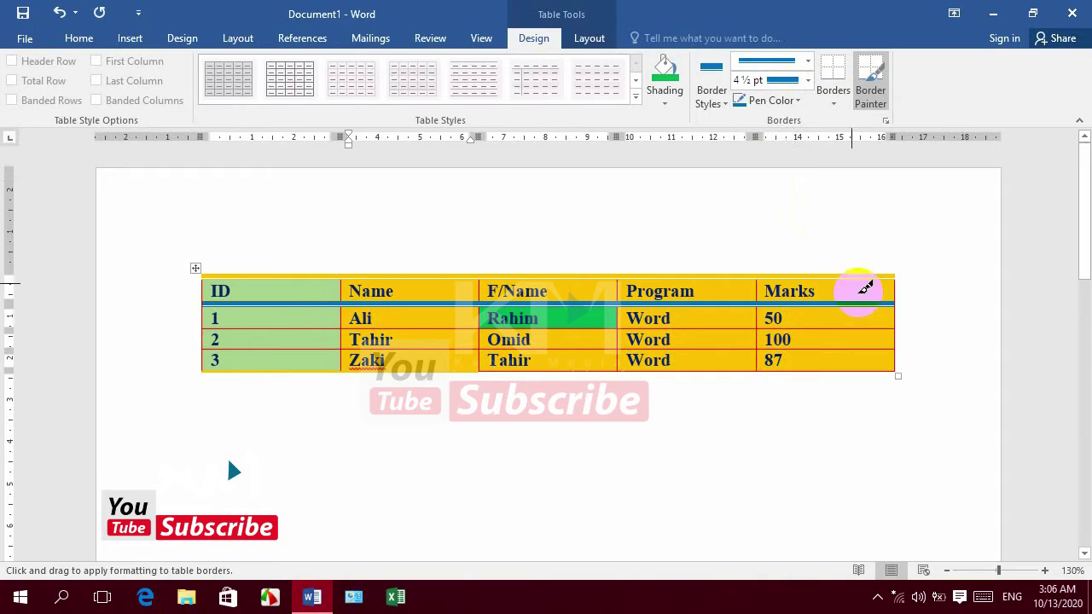
left_click_drag(892, 277, 269, 265)
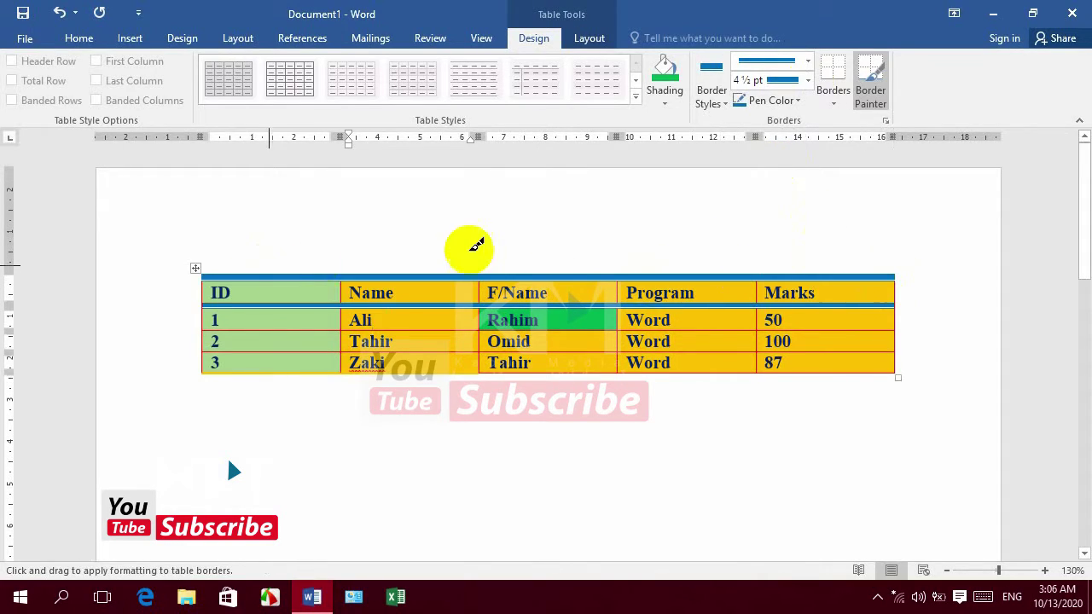
Set the border pen to a red hatched 3 pt line.
left_click(807, 81)
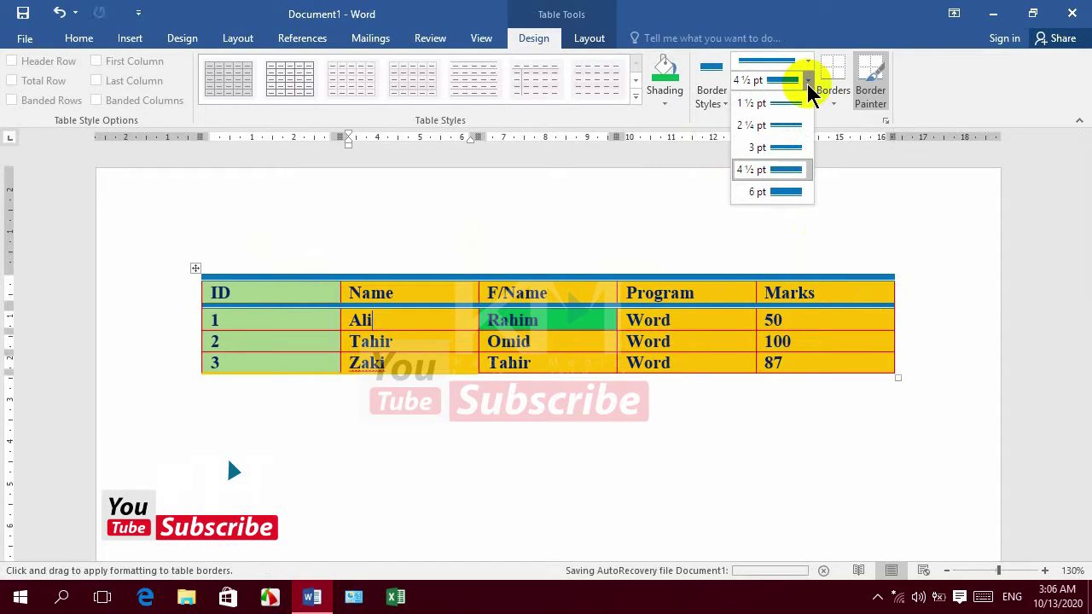
left_click(807, 81)
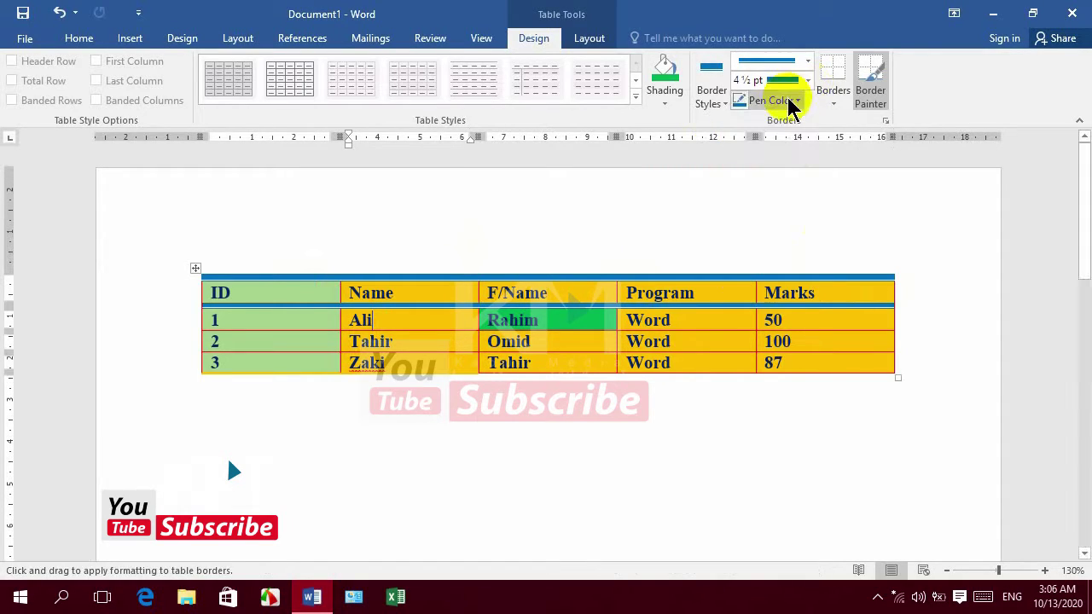
left_click(795, 100)
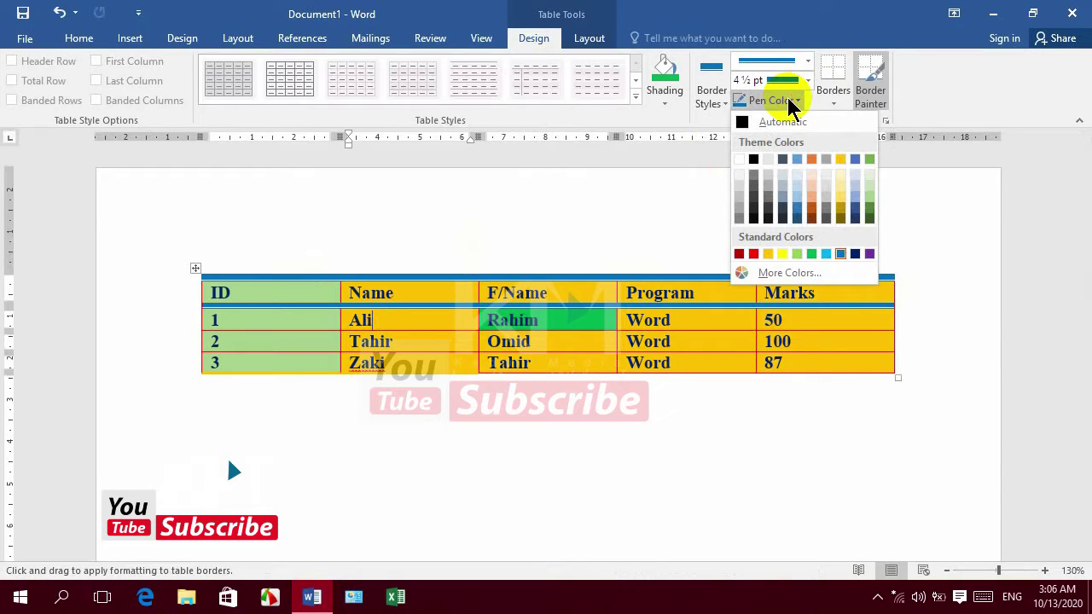
left_click(804, 68)
left_click(806, 60)
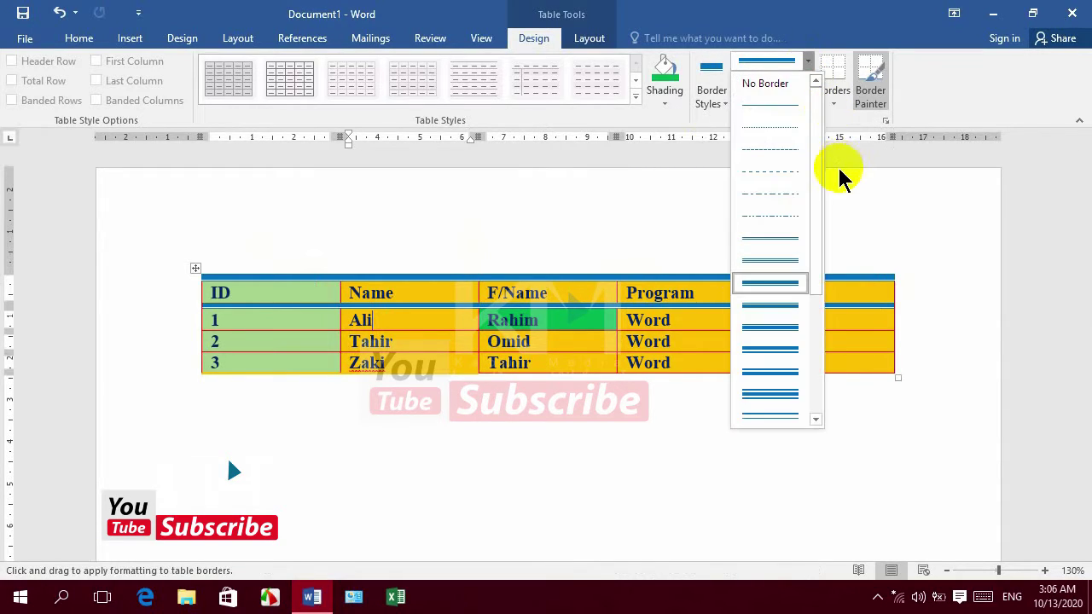
left_click_drag(816, 145, 815, 281)
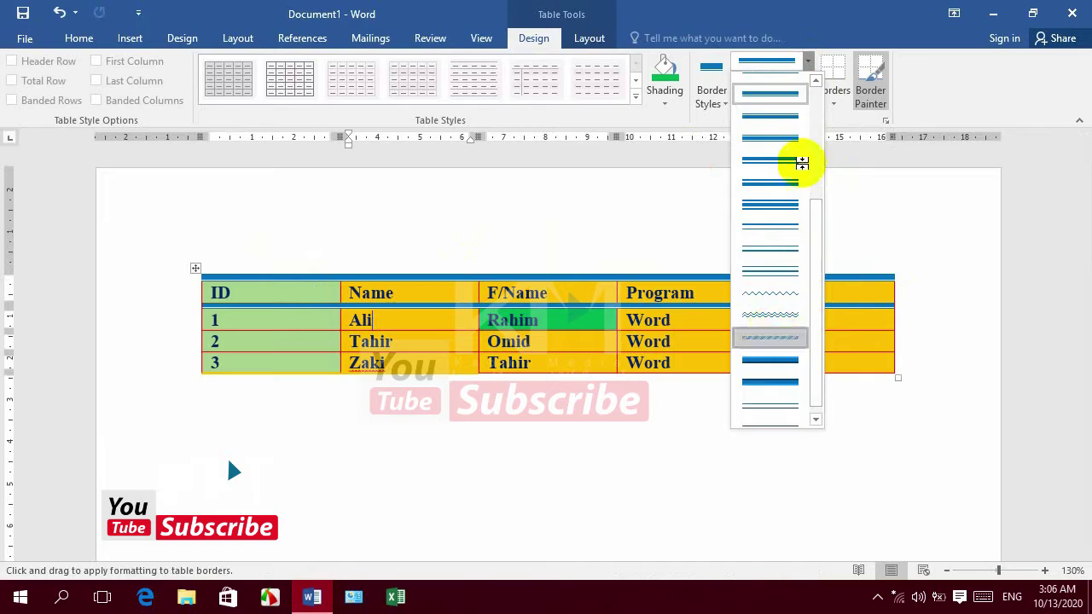
left_click(770, 337)
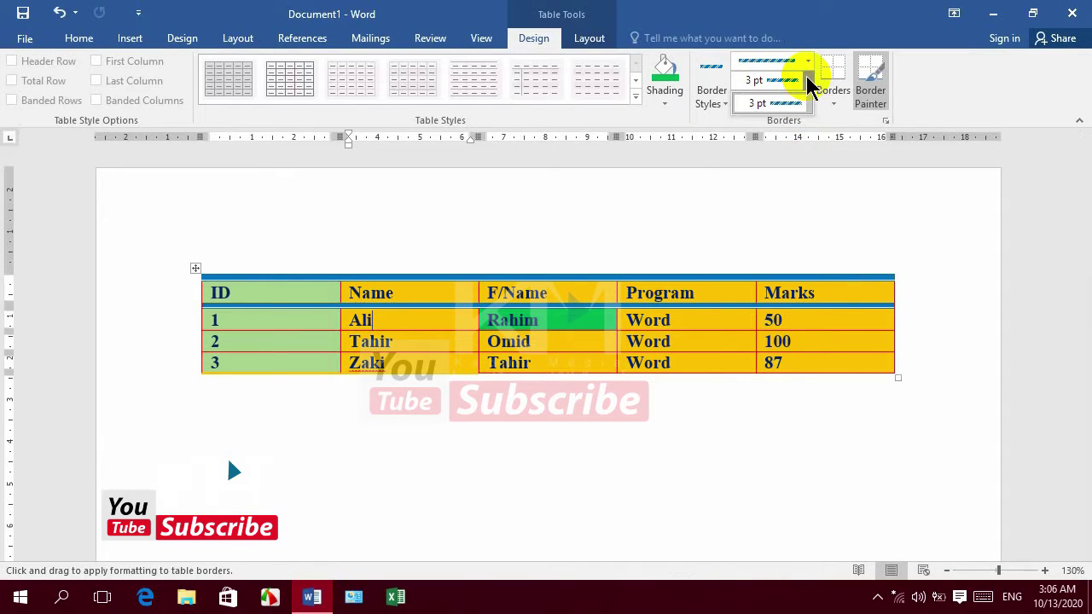
left_click(797, 102)
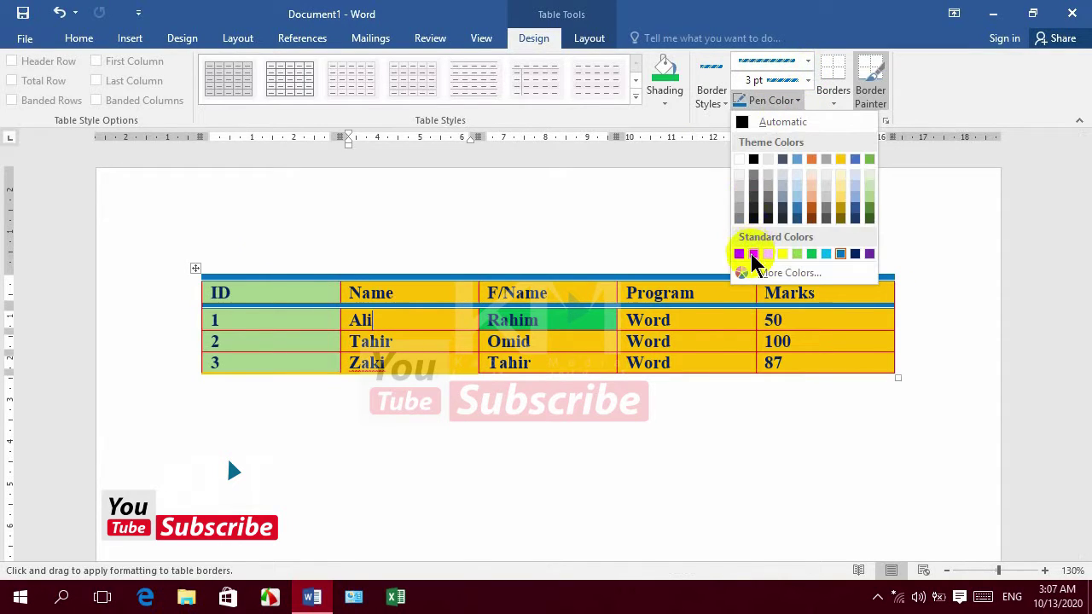
left_click(753, 254)
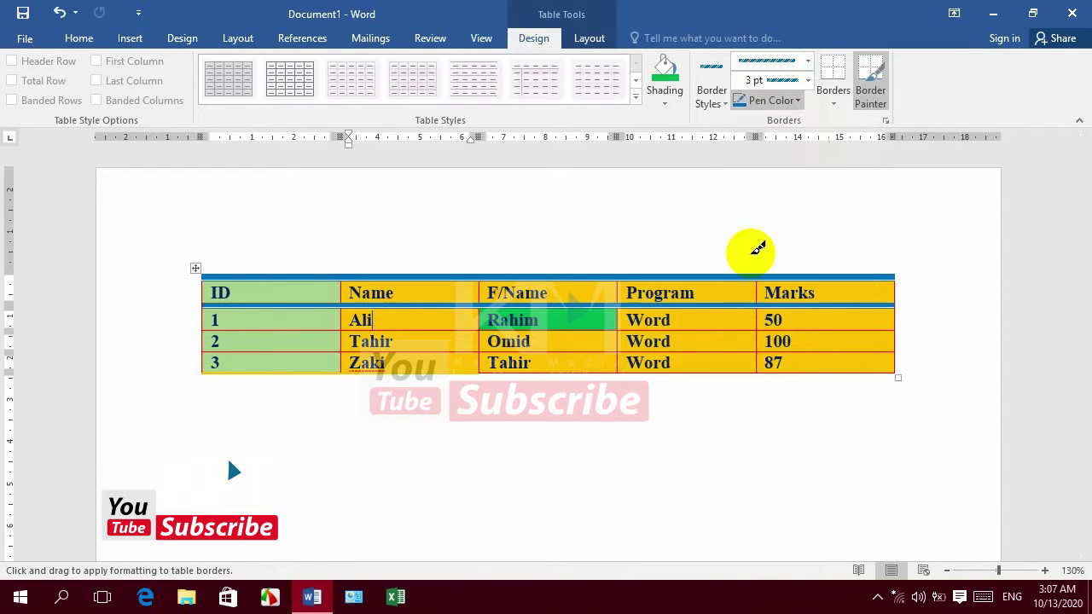
Select the whole table and give every cell red hatched borders with All Borders.
left_click(834, 102)
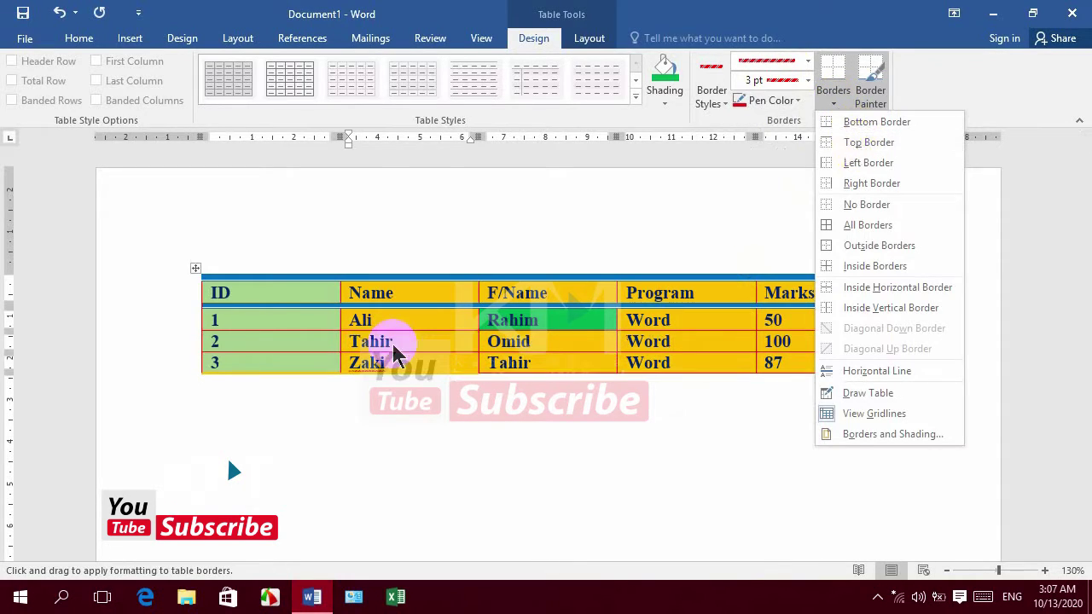
left_click(196, 267)
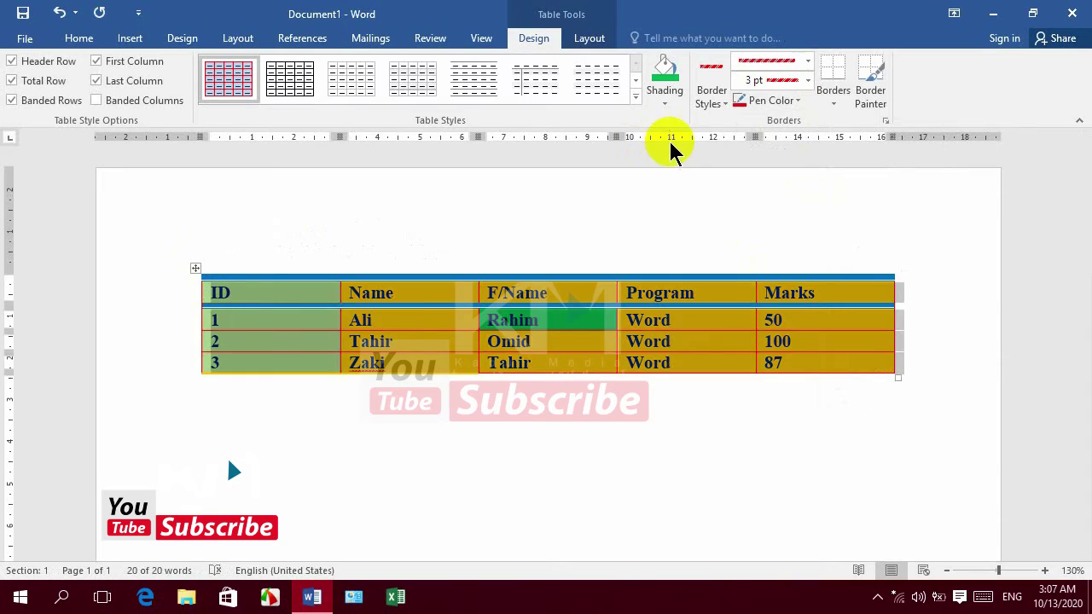
left_click(826, 101)
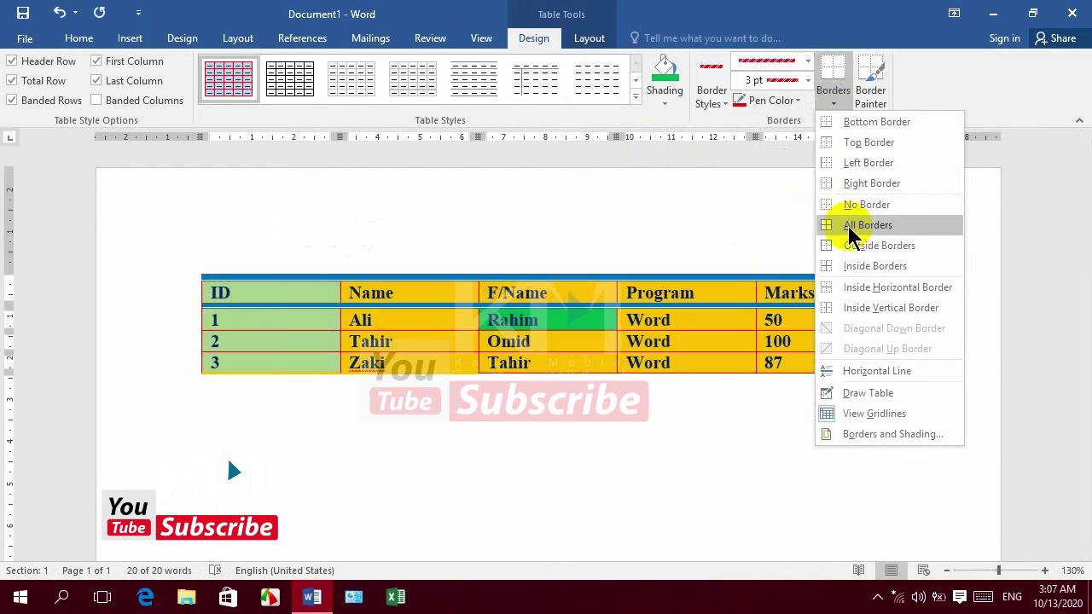
left_click(862, 225)
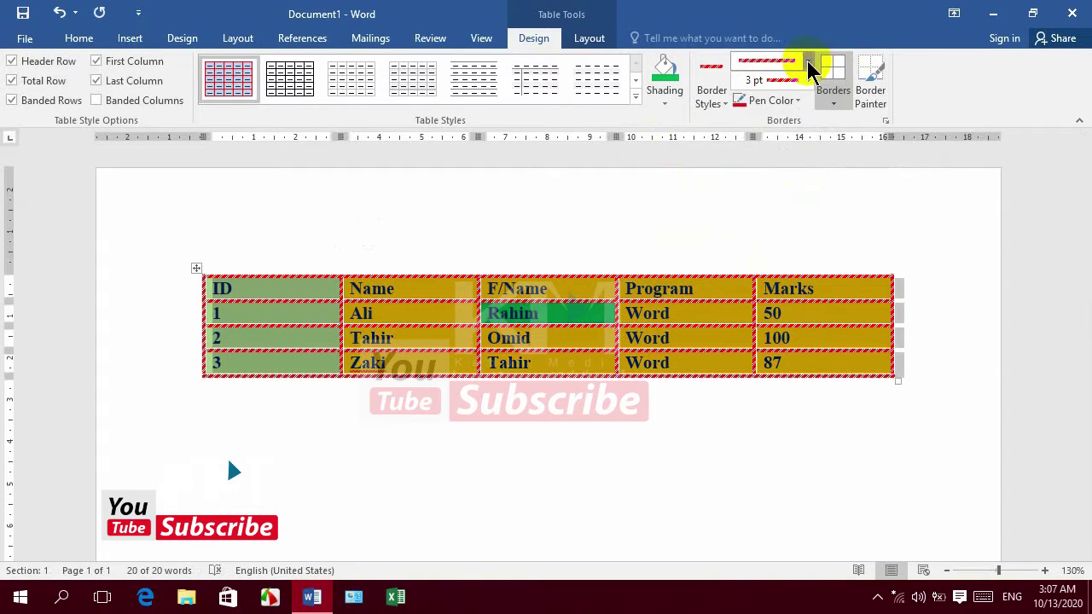
Clear all table borders with No Border, leaving only gridlines.
left_click(809, 68)
left_click(808, 68)
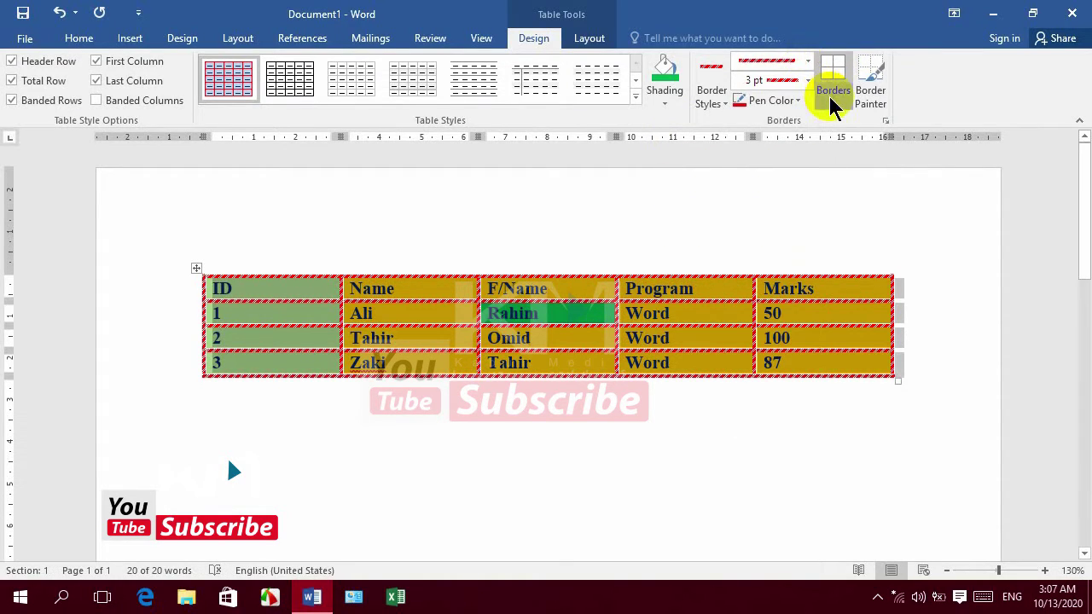
left_click(829, 97)
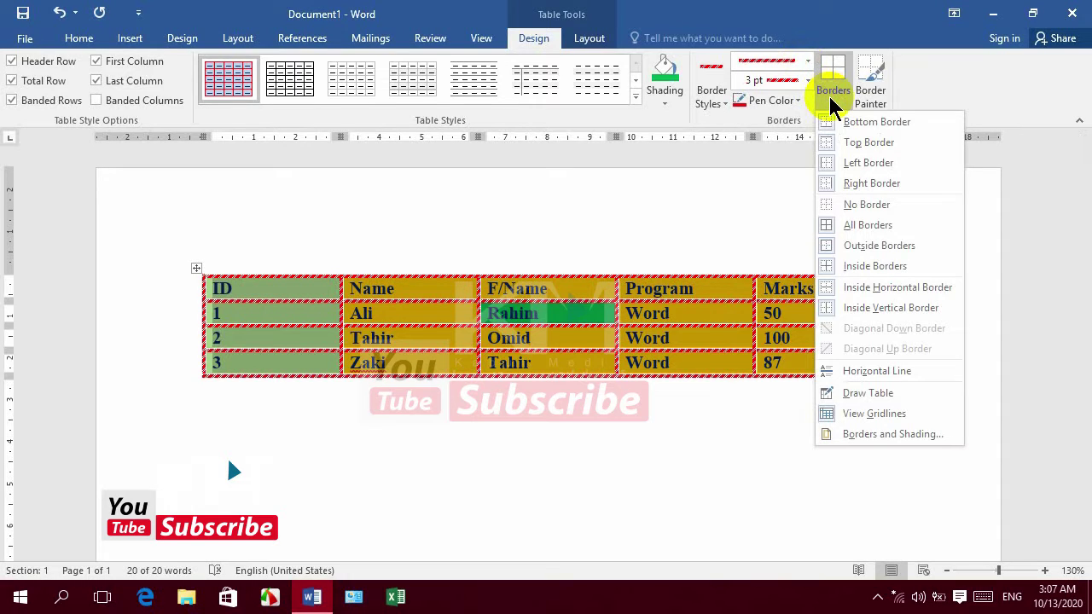
left_click(856, 215)
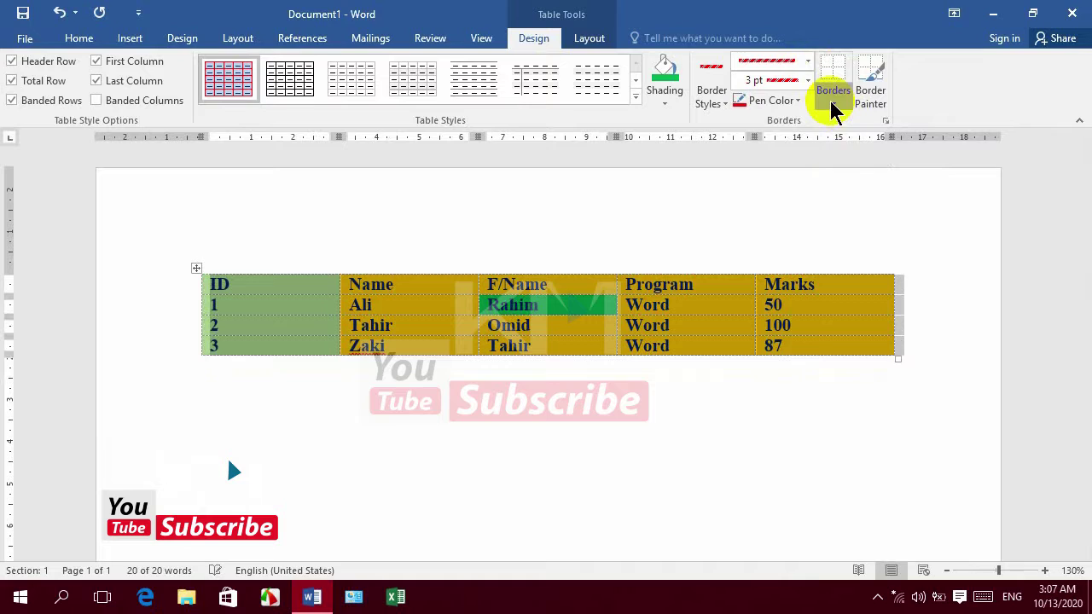
left_click(834, 99)
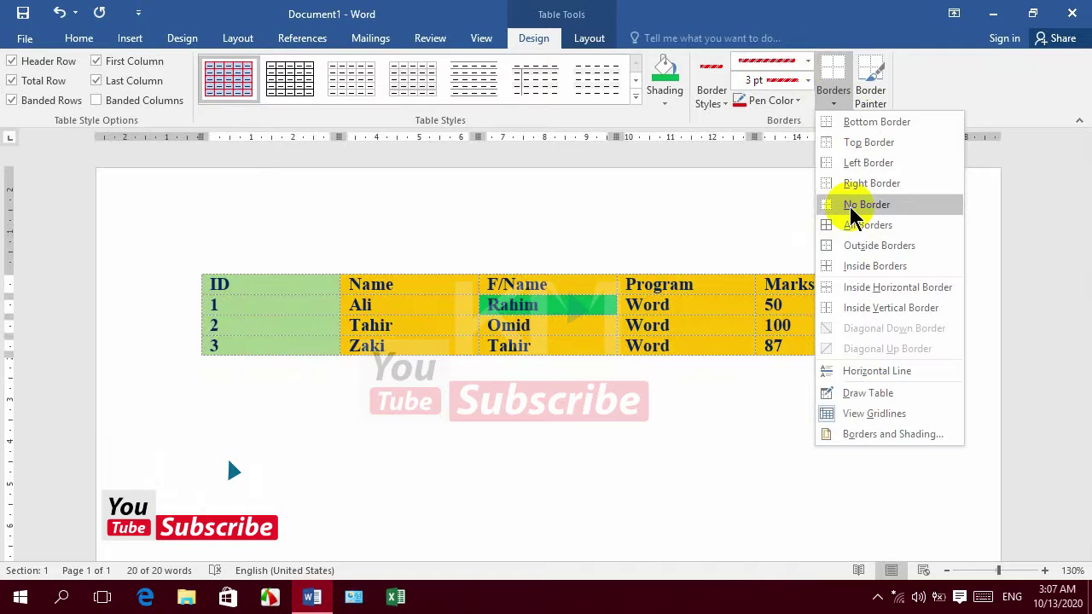
left_click(853, 209)
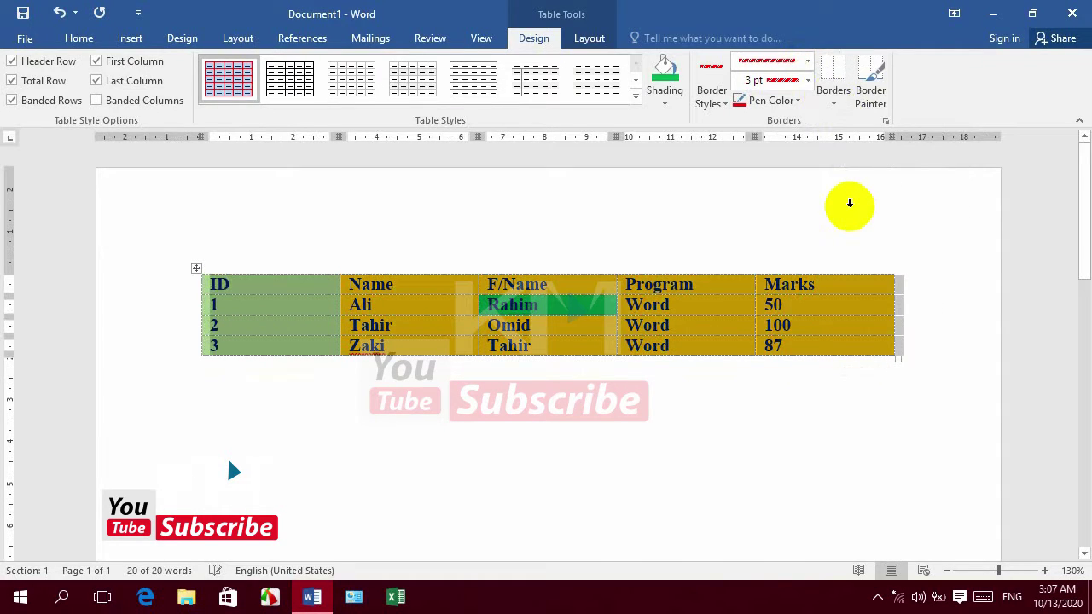
Use Border Painter to paint a red hatched top border over the F/Name, Program and Marks cells.
left_click(877, 92)
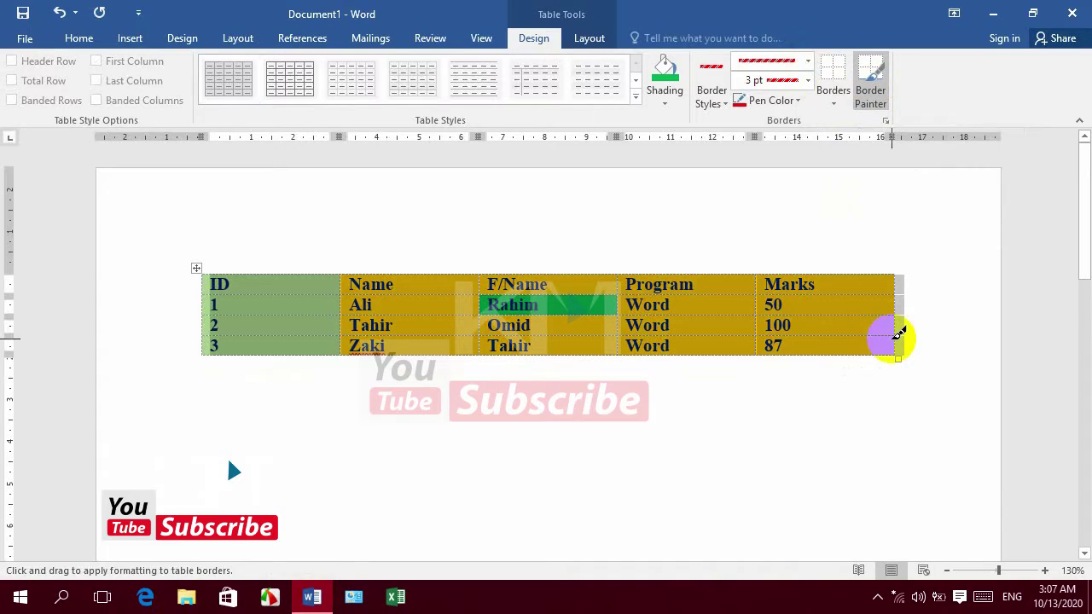
left_click_drag(897, 276, 599, 243)
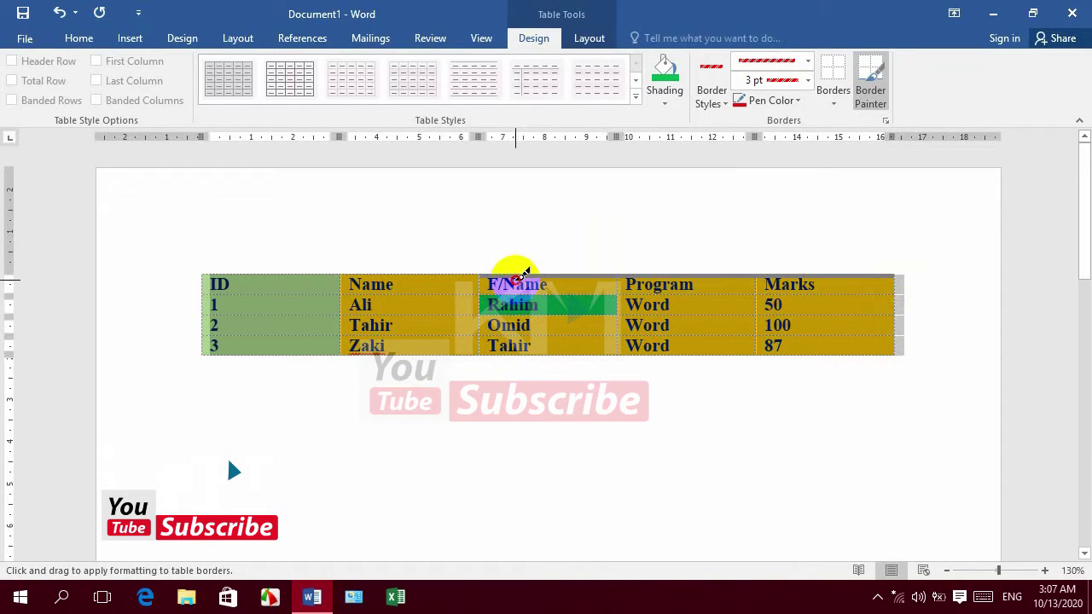
left_click_drag(600, 243, 522, 274)
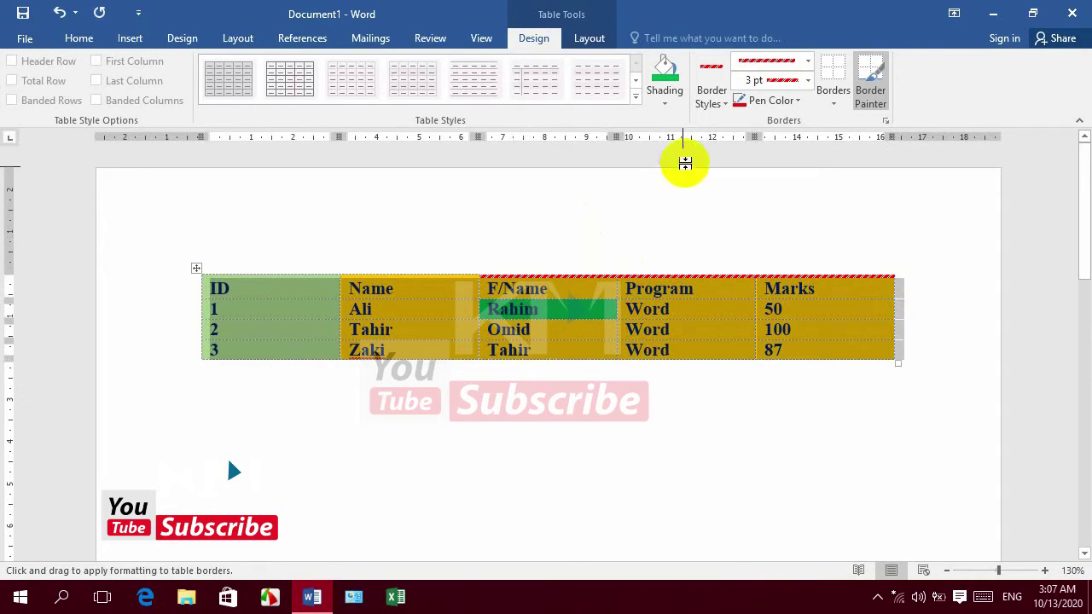
left_click(867, 92)
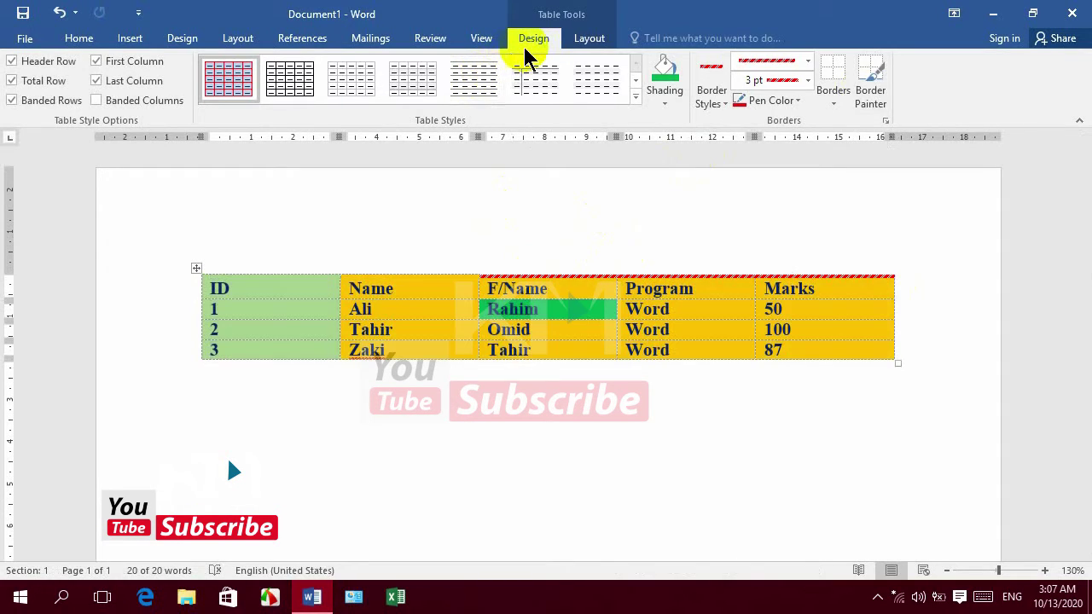
left_click(587, 39)
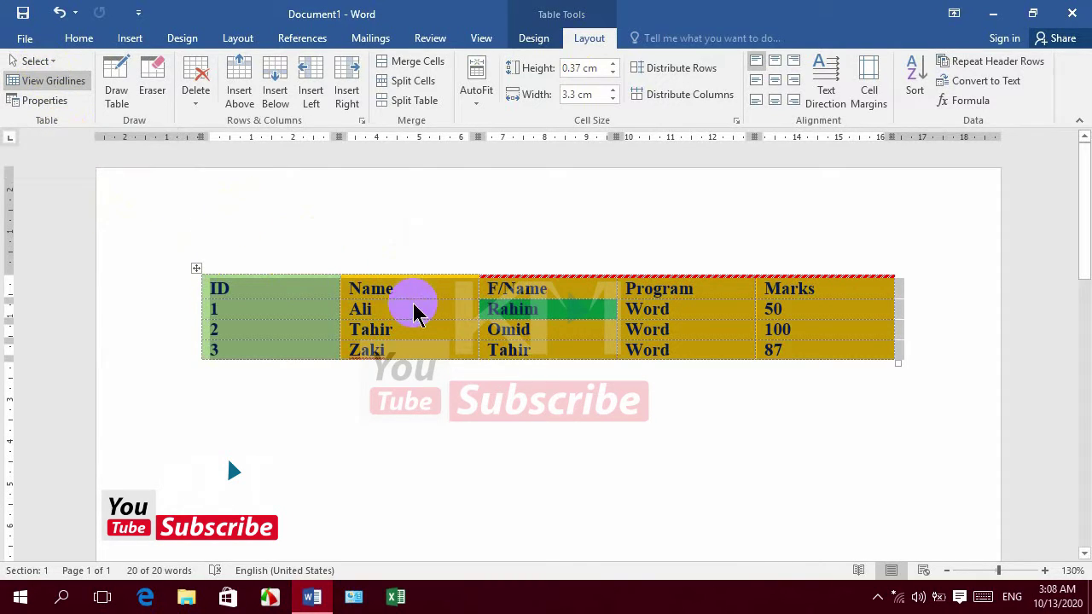
left_click(551, 40)
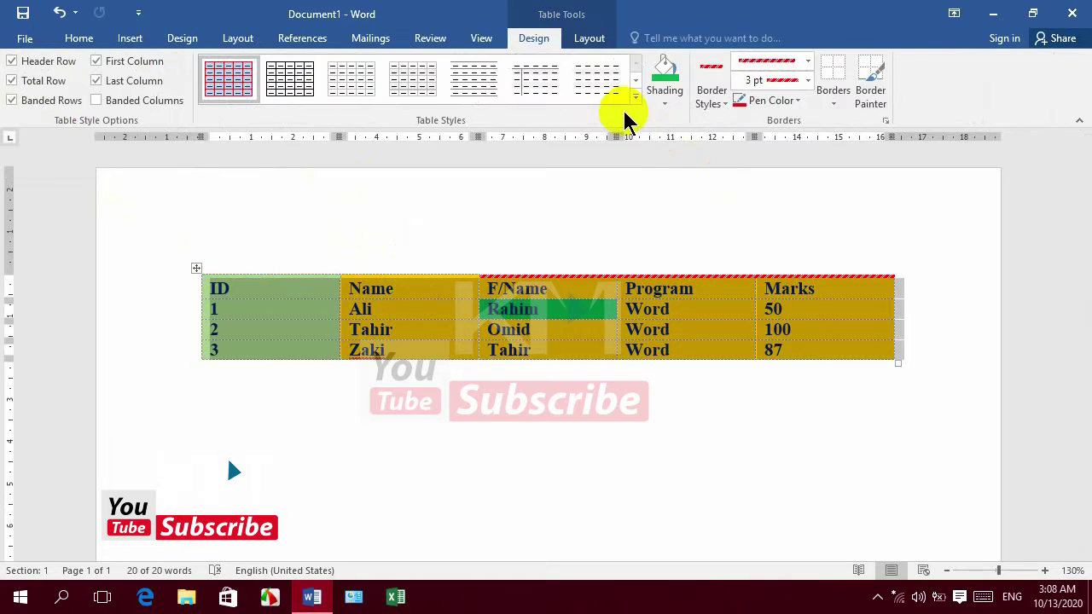
left_click(636, 95)
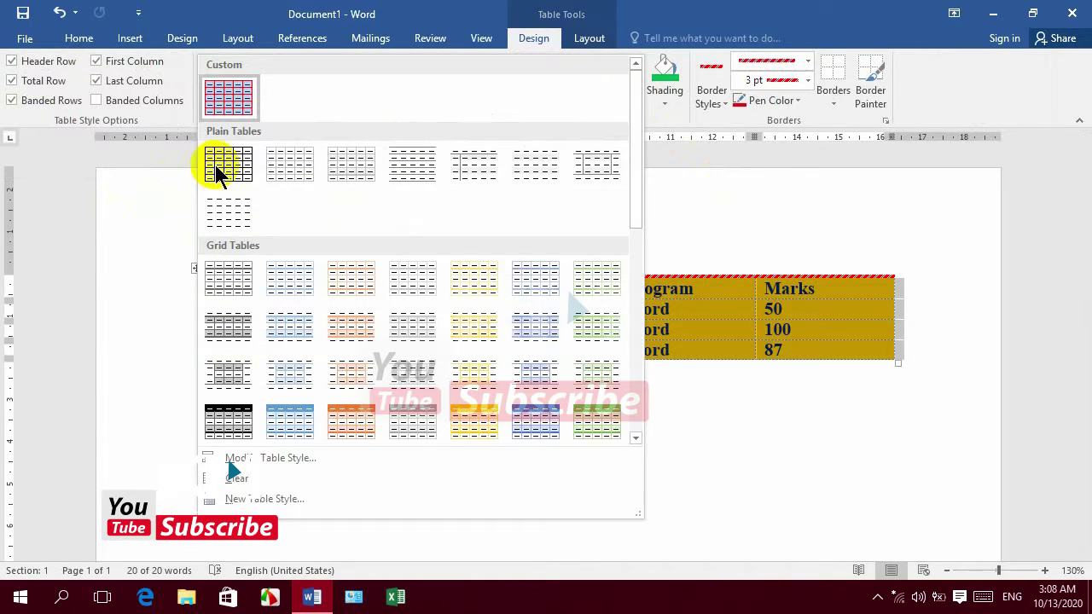
key("Escape")
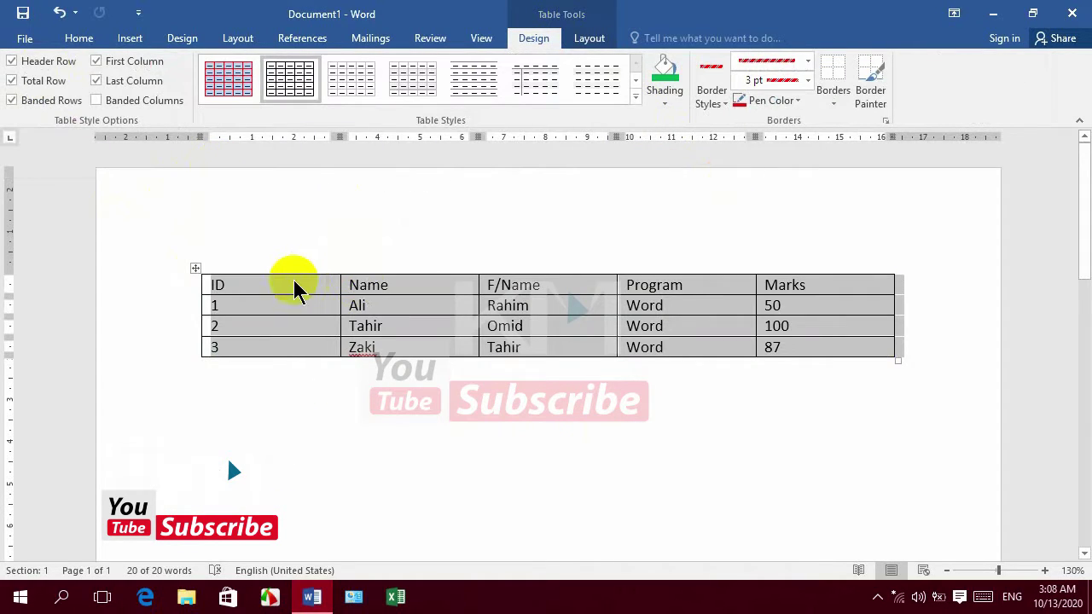
left_click(292, 282)
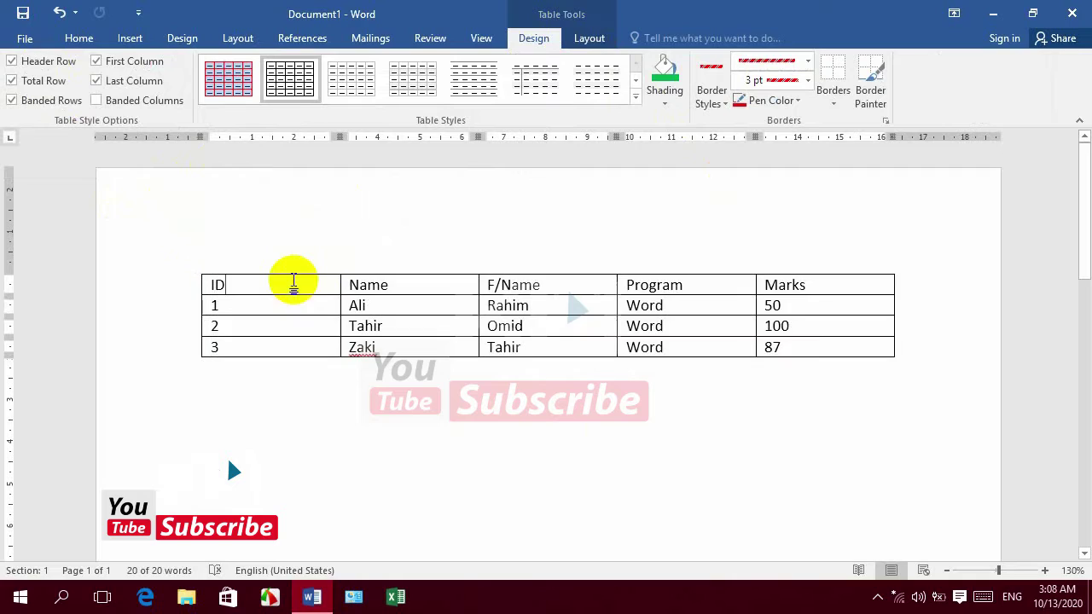
left_click(247, 304)
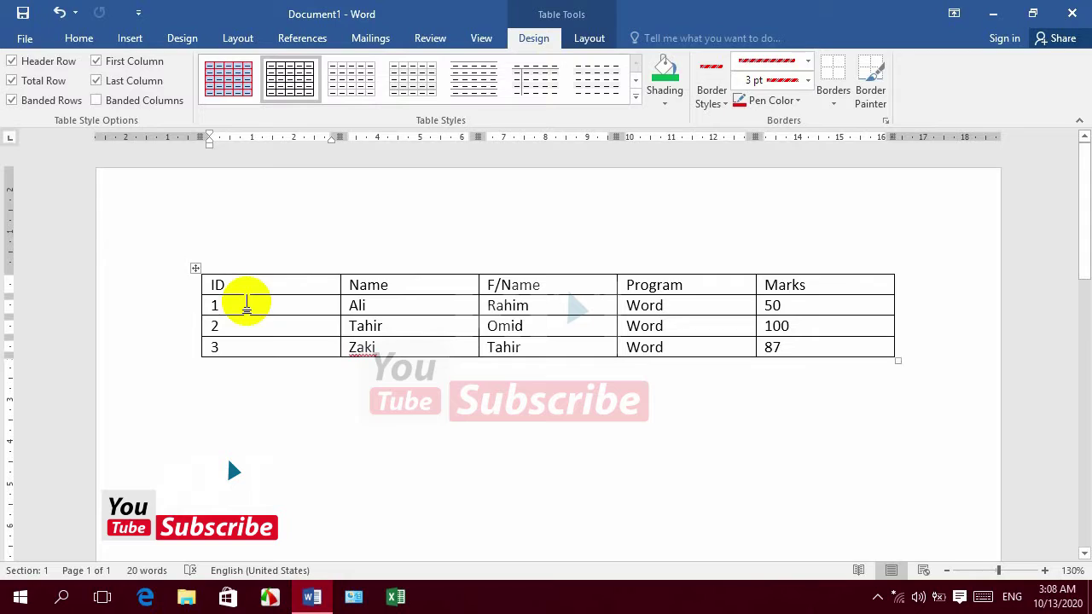
left_click(587, 52)
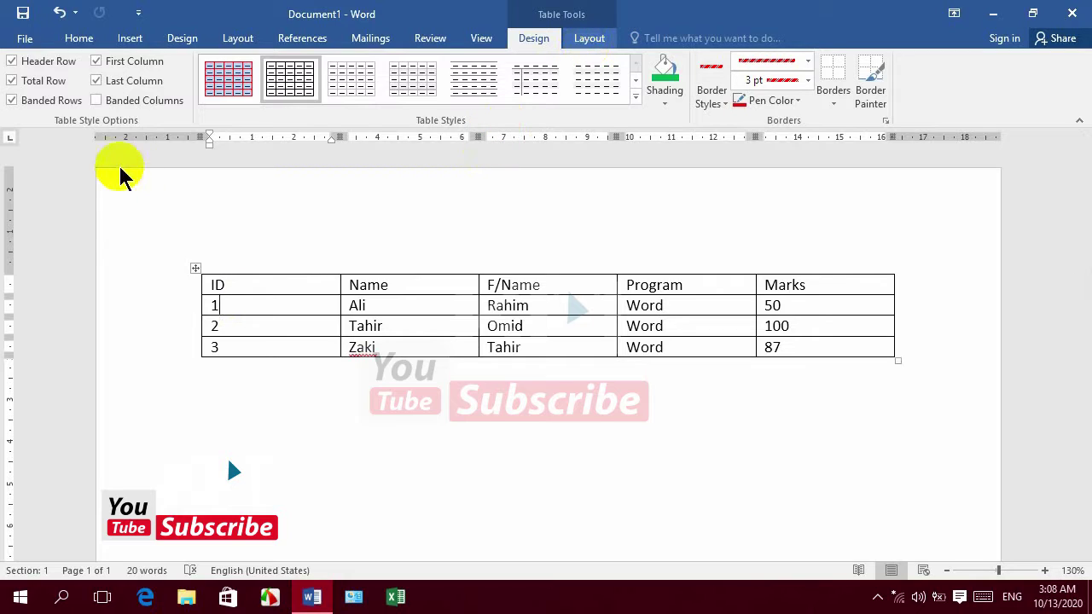
Select only the ID cell containing 1 and open the Shading colour palette.
left_click(52, 64)
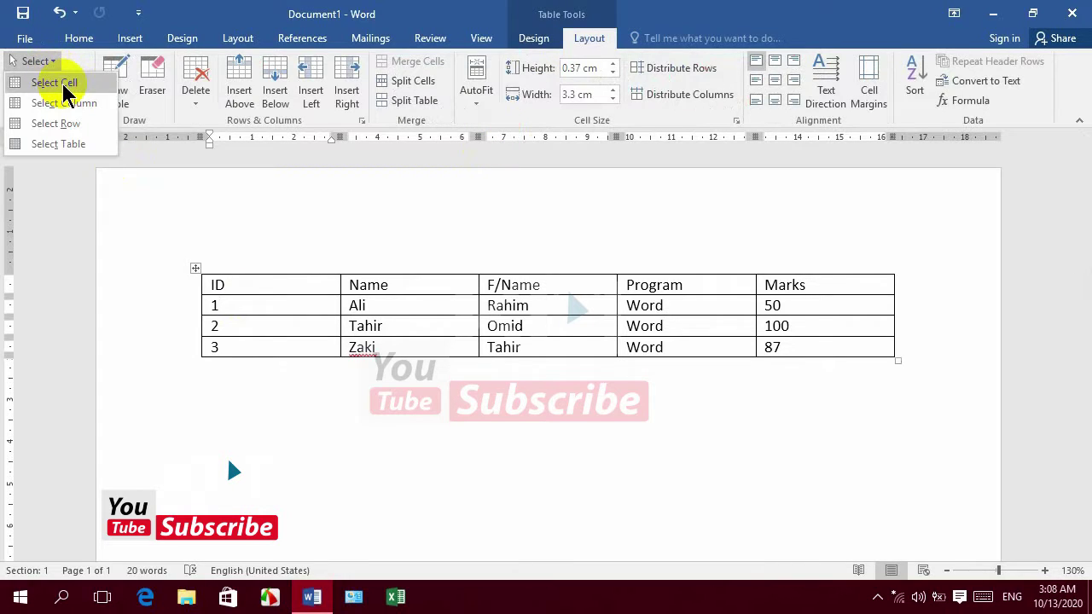
left_click(61, 83)
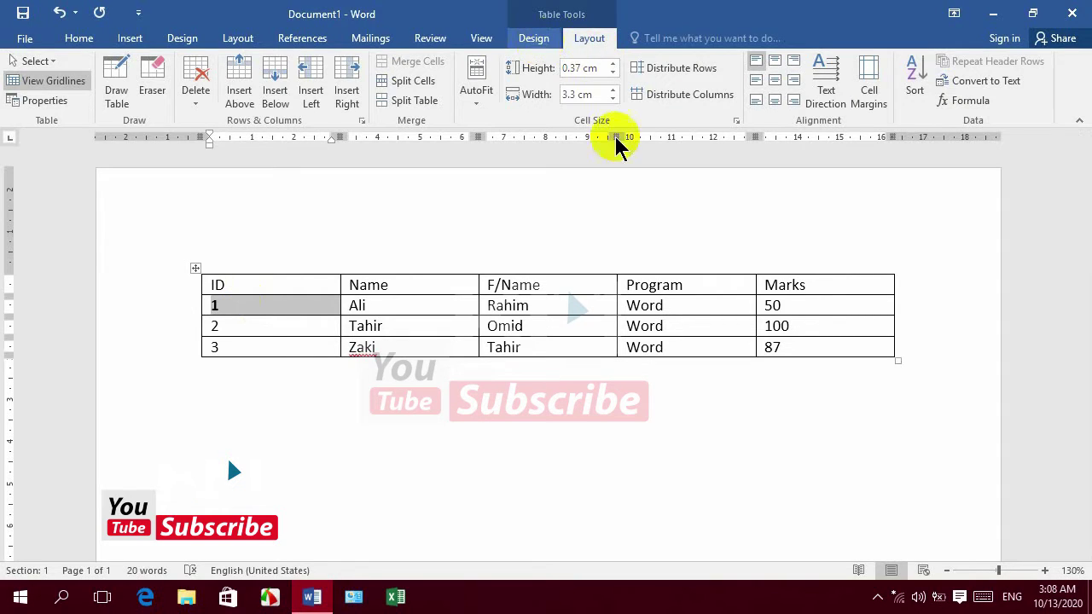
left_click(533, 37)
left_click(664, 98)
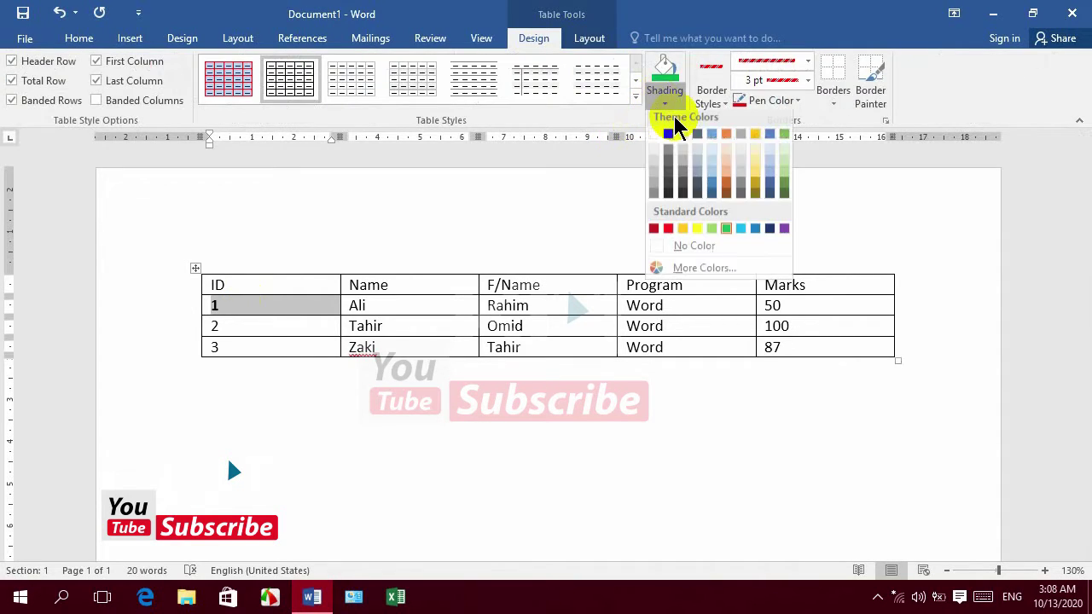
Shade the cell holding 1 dark blue and place the caret in the Omid cell.
left_click(769, 233)
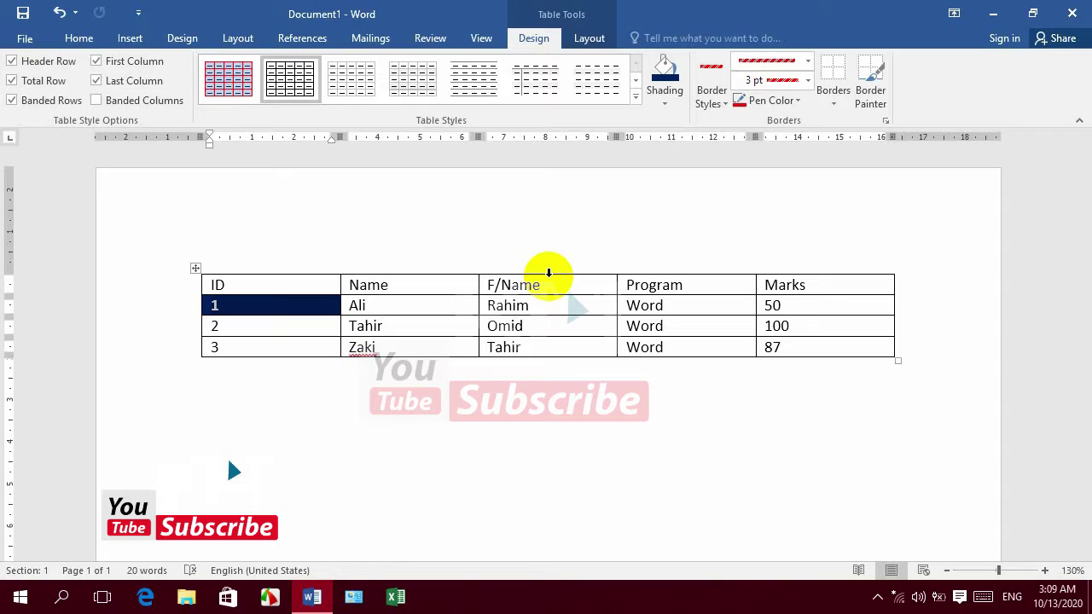
left_click(541, 327)
left_click(589, 37)
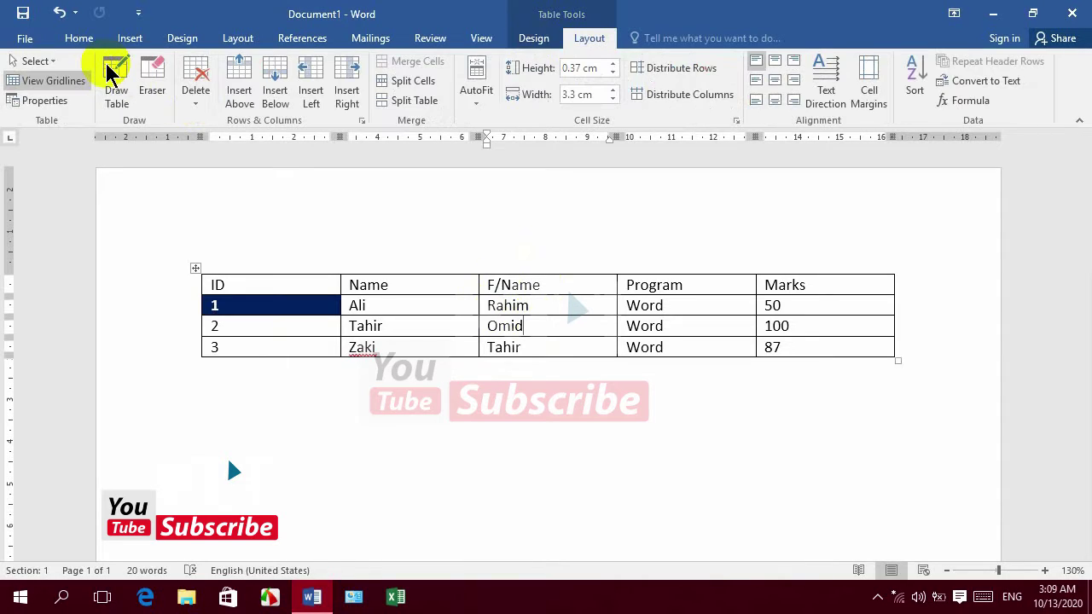
left_click(34, 60)
left_click(69, 103)
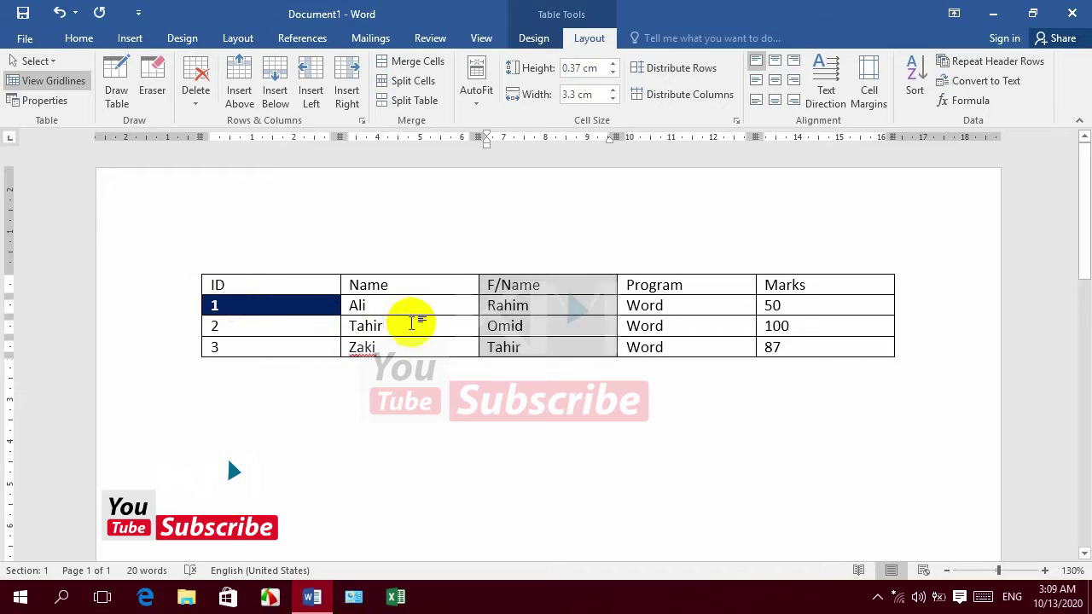
left_click(39, 63)
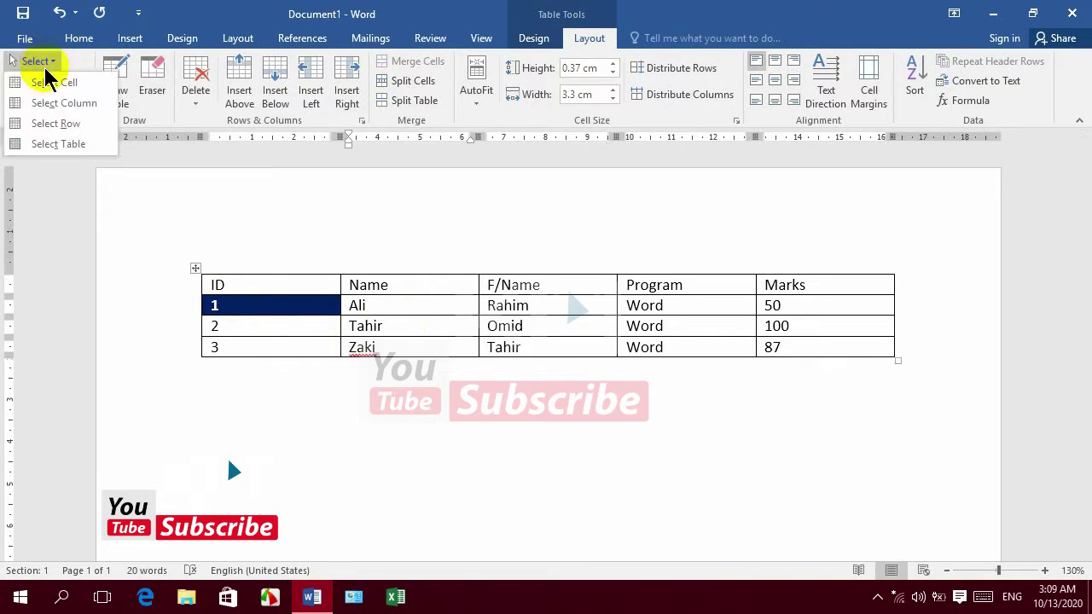
left_click(66, 125)
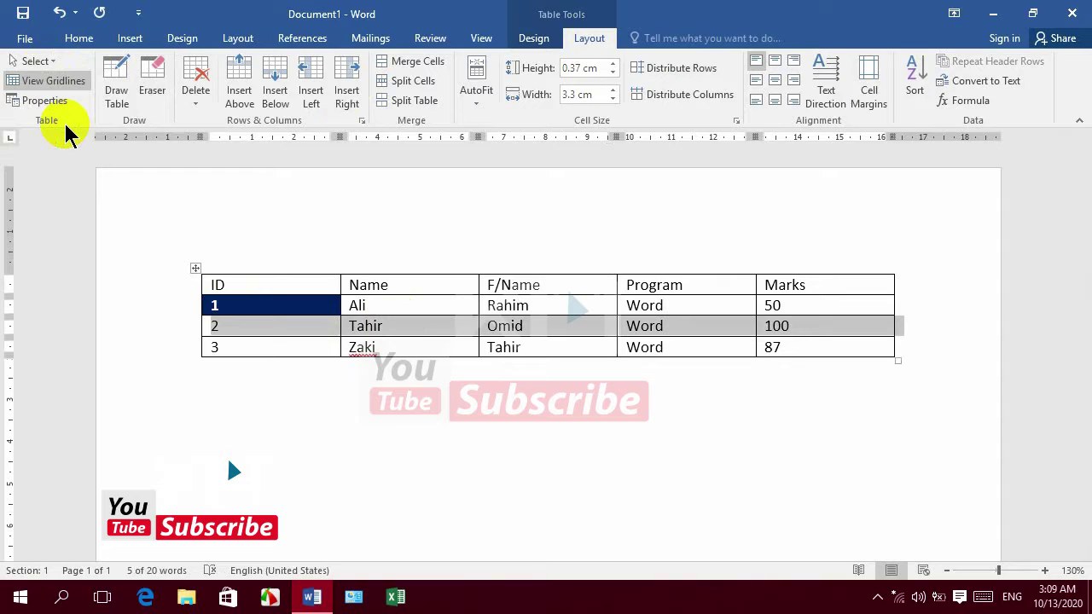
left_click(415, 305)
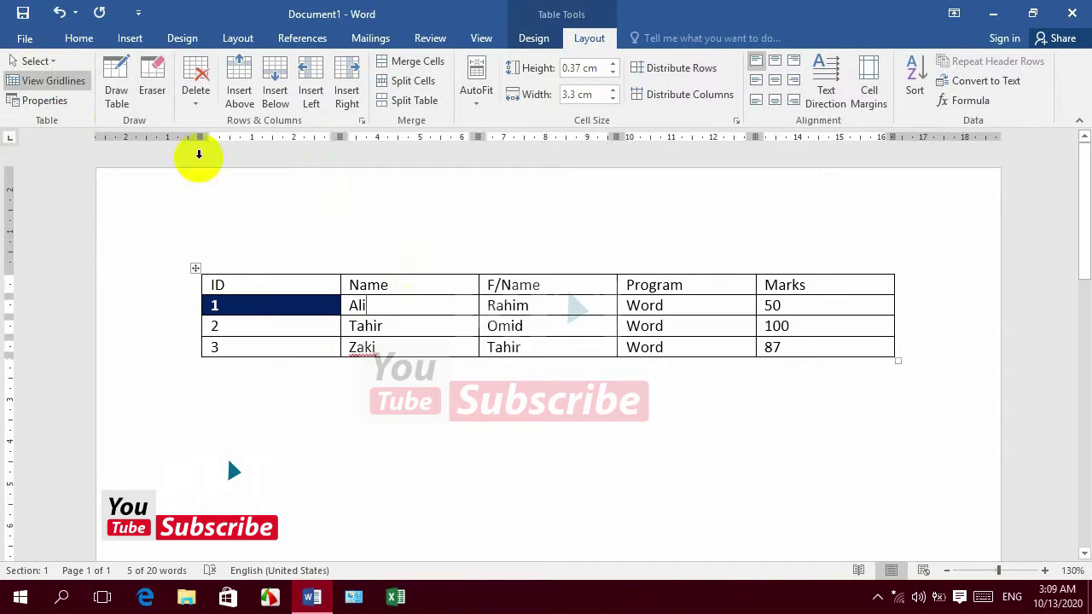
left_click(43, 61)
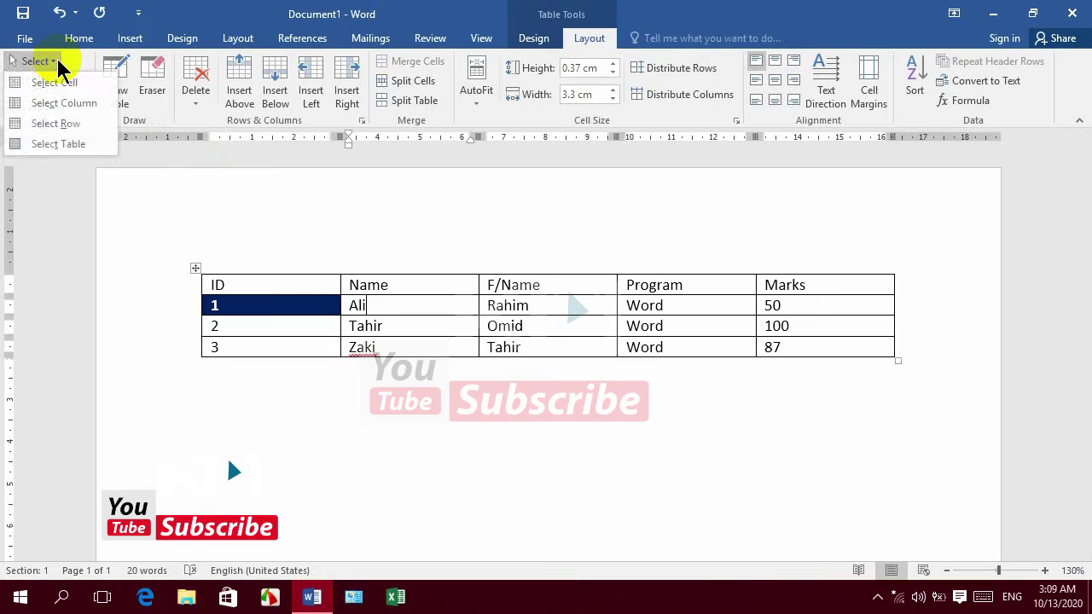
Select the entire worker table and apply No Border from the Borders list.
left_click(60, 144)
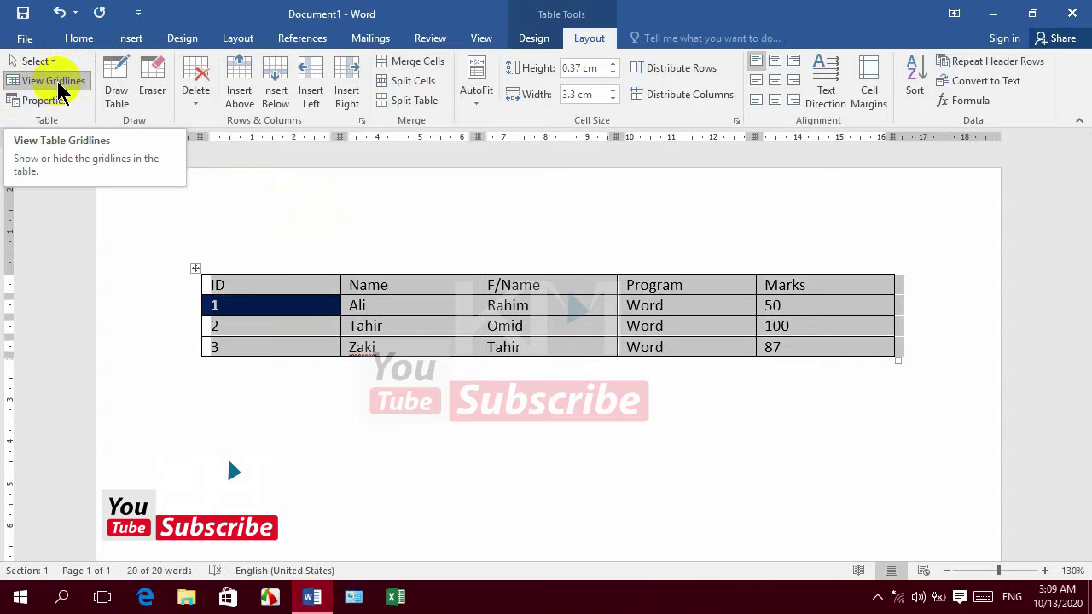
left_click(529, 39)
left_click(841, 98)
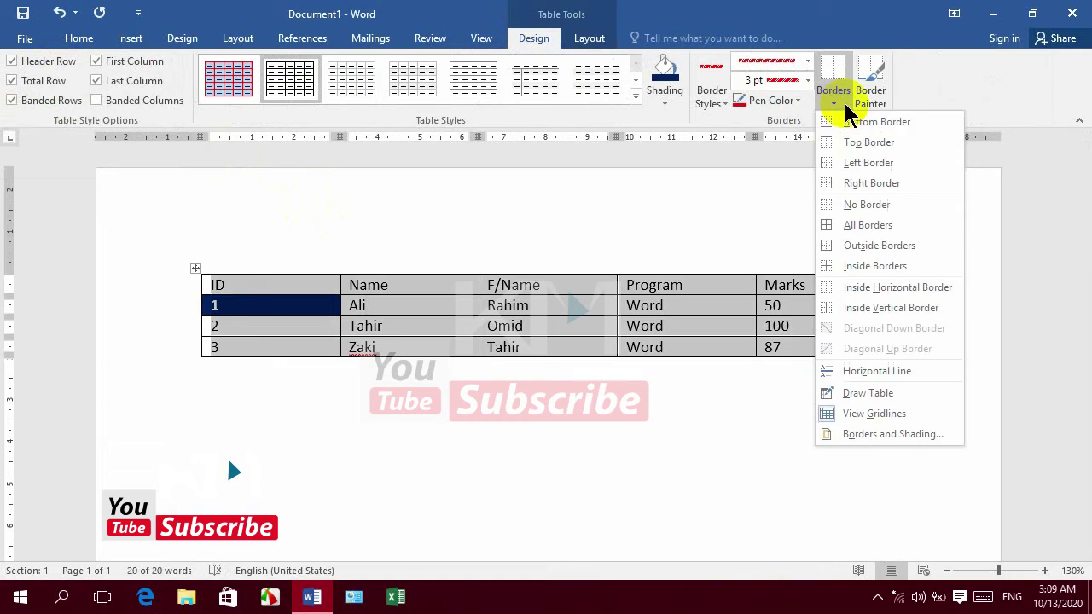
left_click(863, 204)
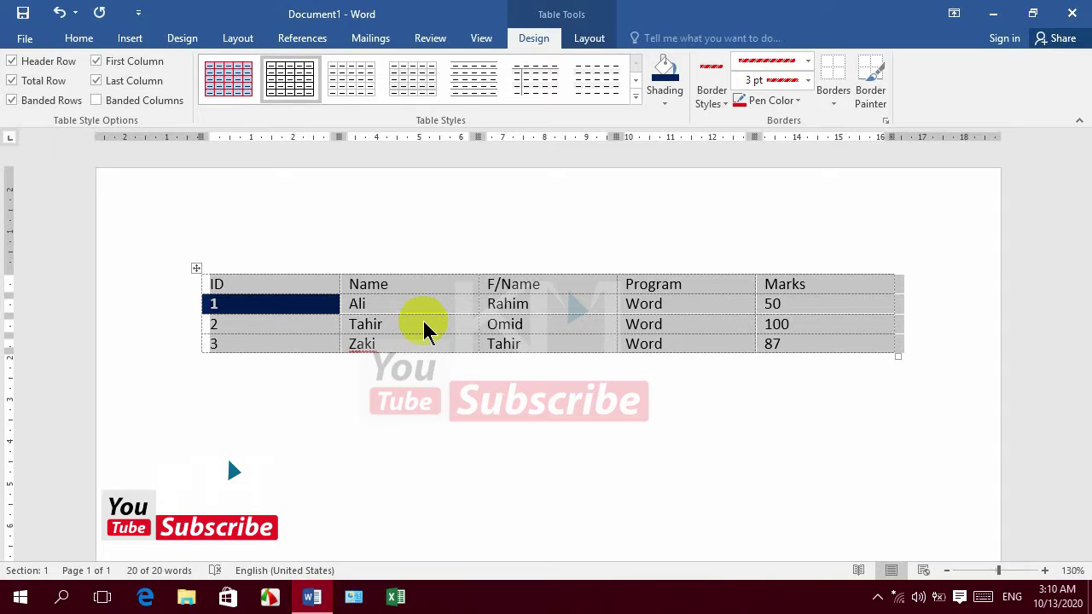
Toggle View Gridlines off and on, then apply the Table Grid style for solid borders.
left_click(589, 38)
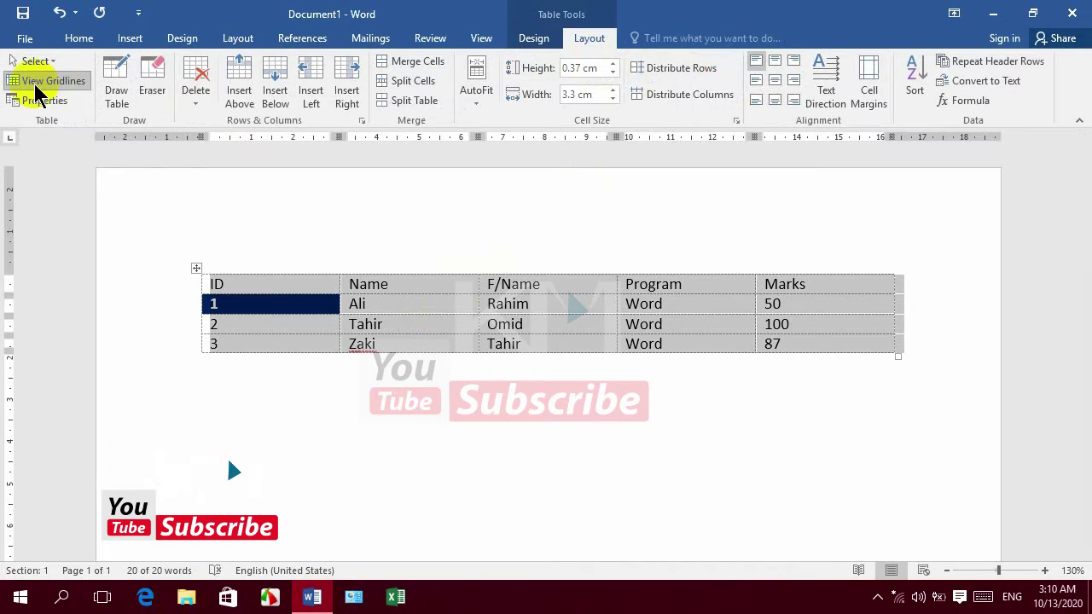
left_click(35, 84)
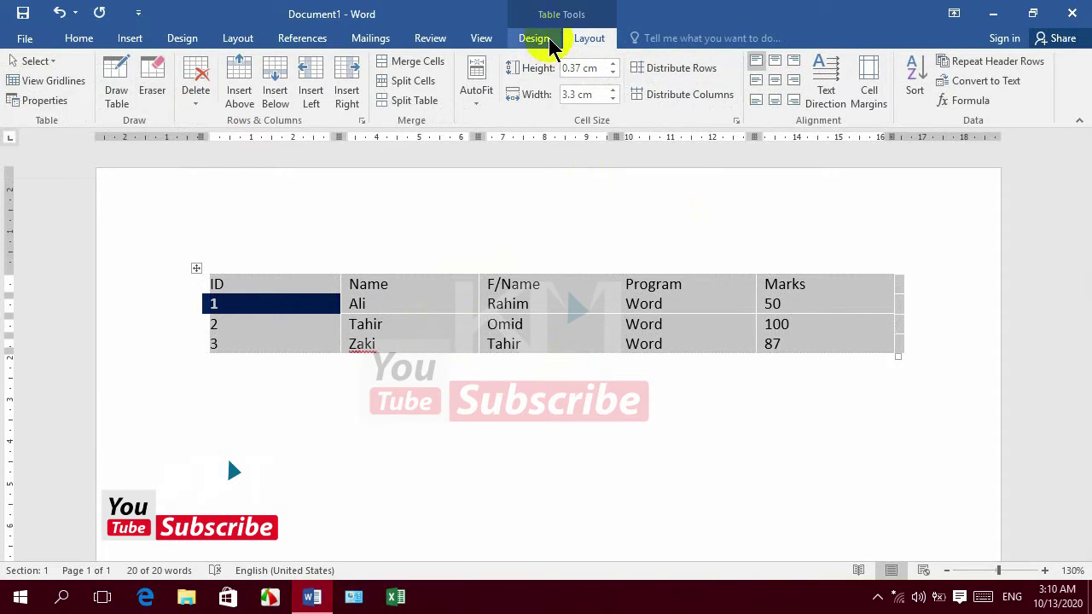
left_click(39, 85)
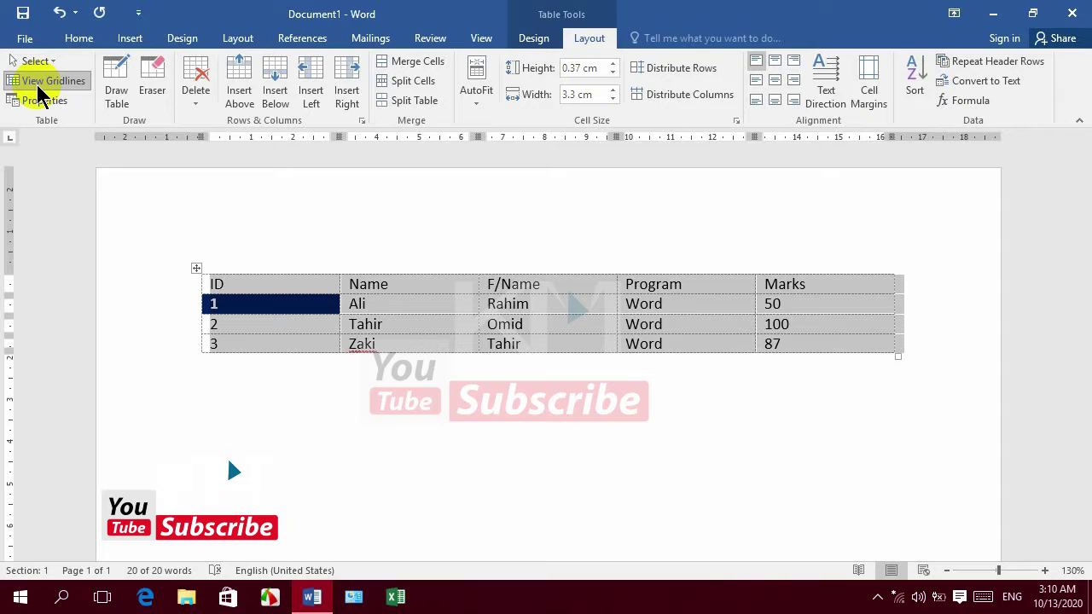
left_click(533, 38)
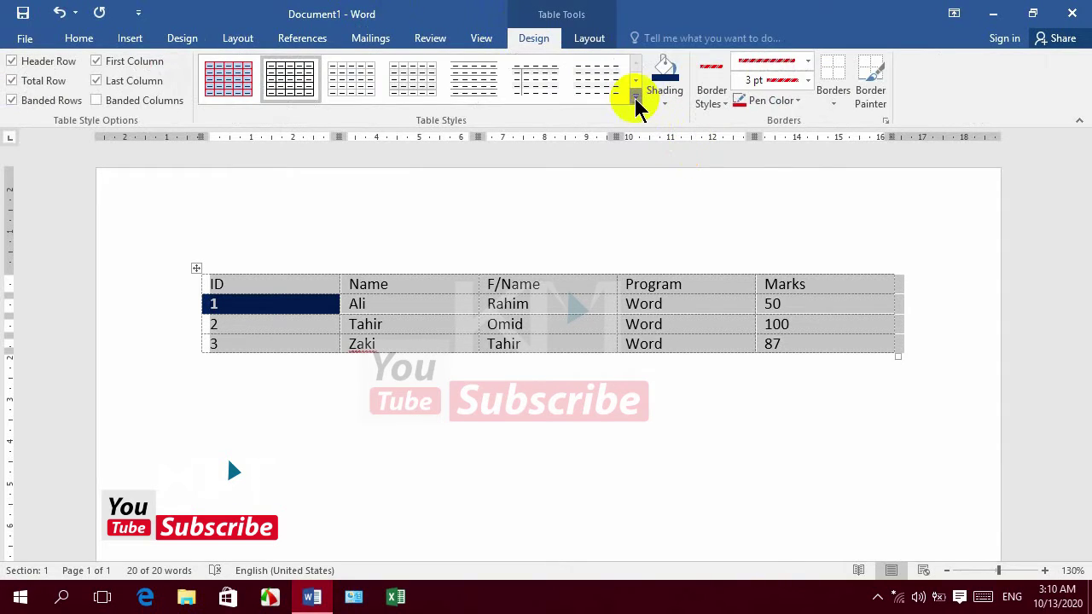
left_click(634, 98)
left_click(232, 166)
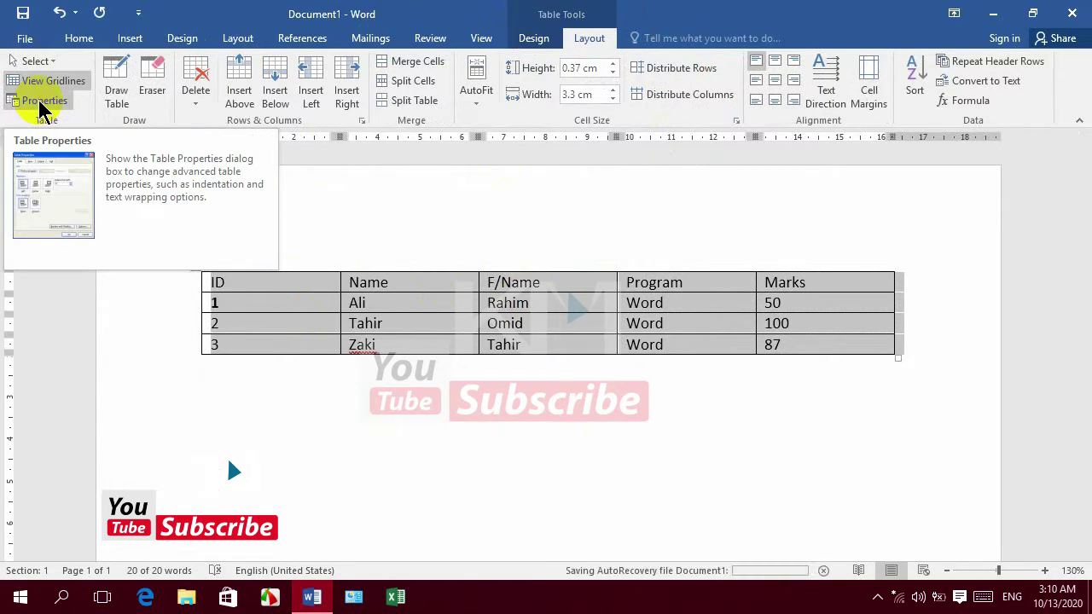
left_click(40, 101)
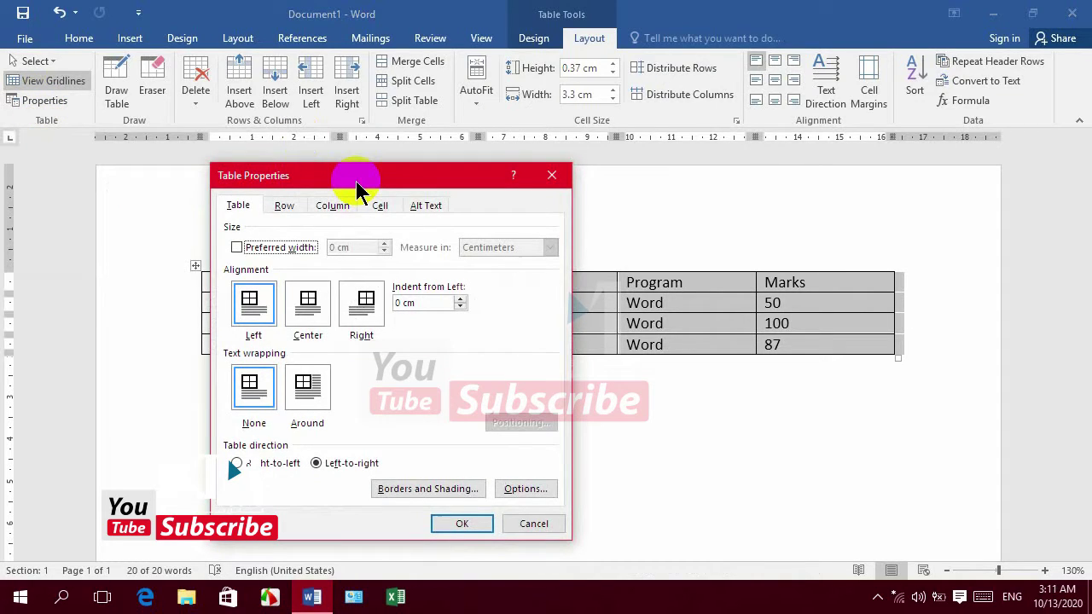
left_click(550, 176)
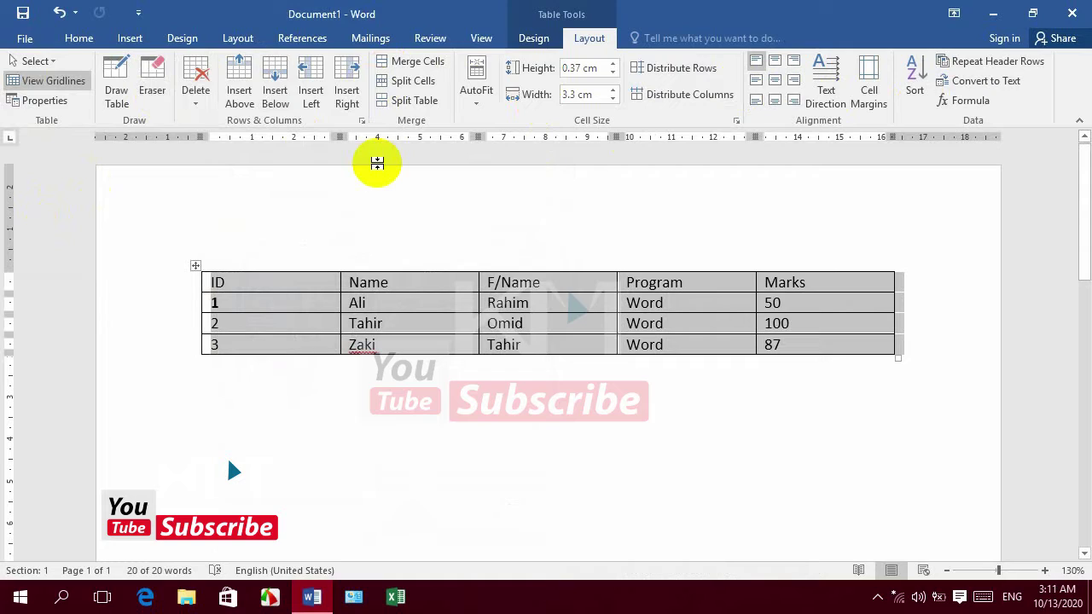
left_click(43, 102)
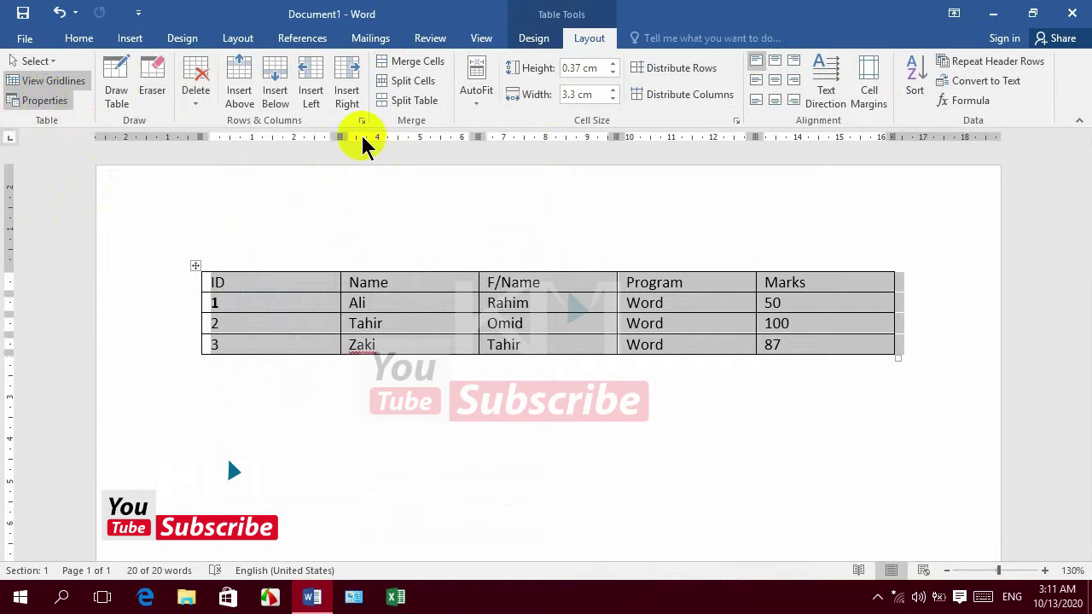
left_click(377, 210)
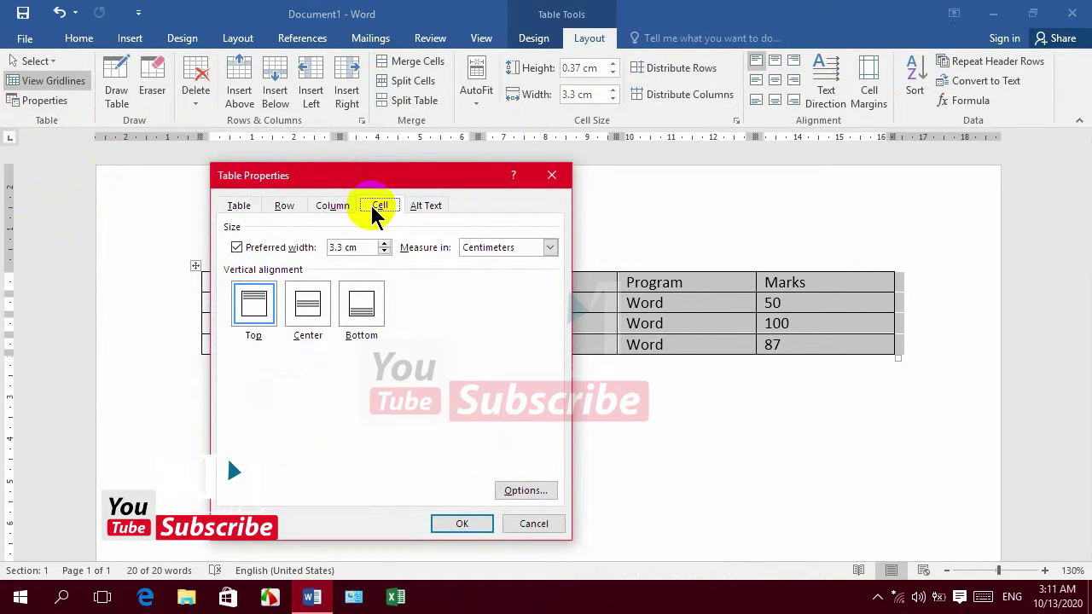
left_click(553, 177)
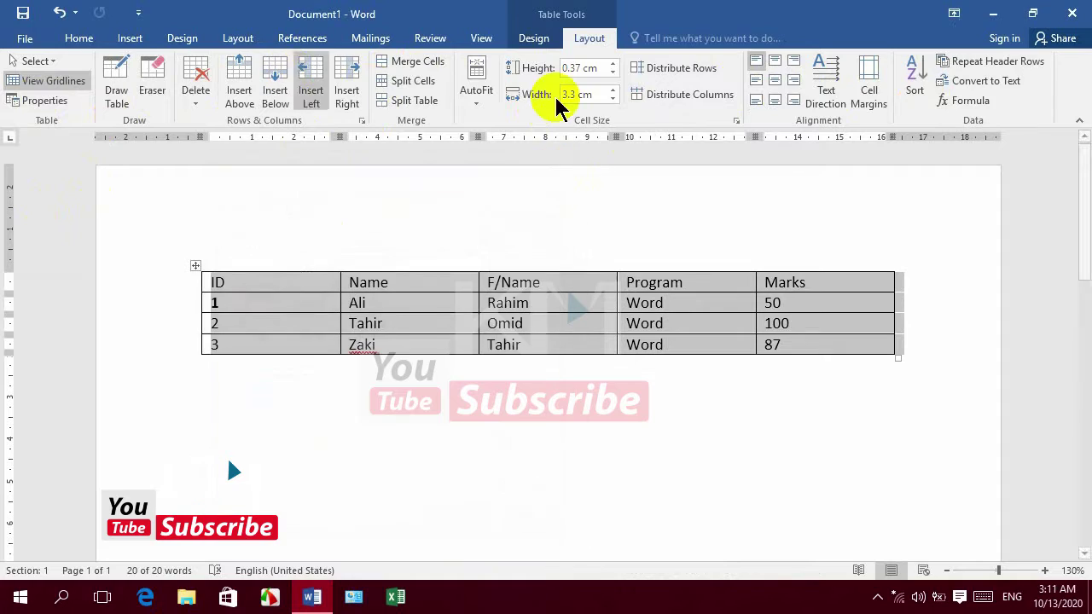
left_click(393, 303)
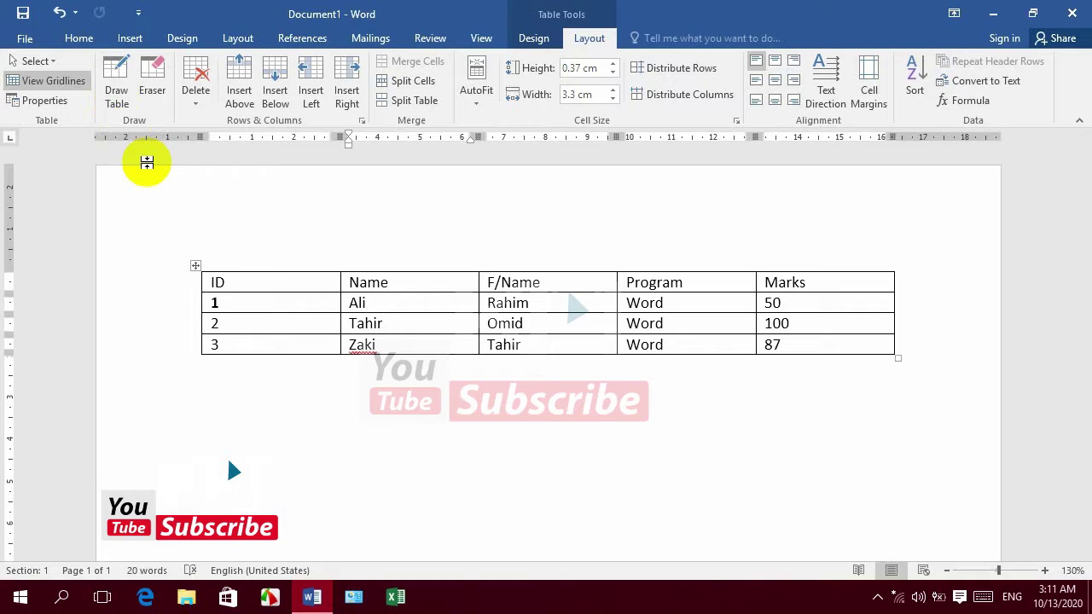
Draw a new table below the worker table and split it with a vertical line.
left_click(114, 79)
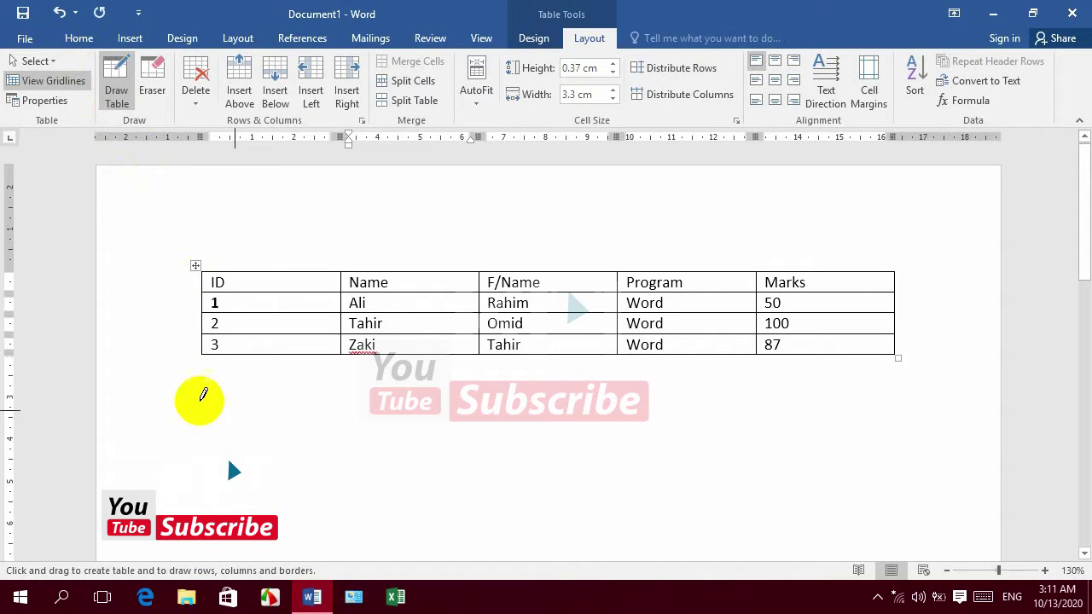
left_click_drag(200, 400, 909, 529)
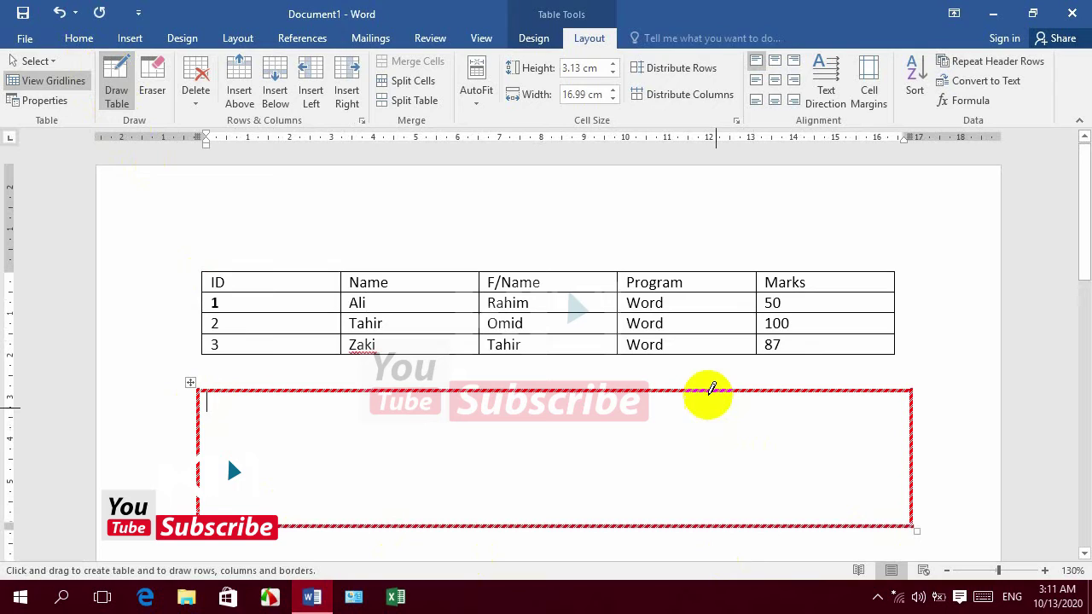
left_click_drag(707, 391, 708, 468)
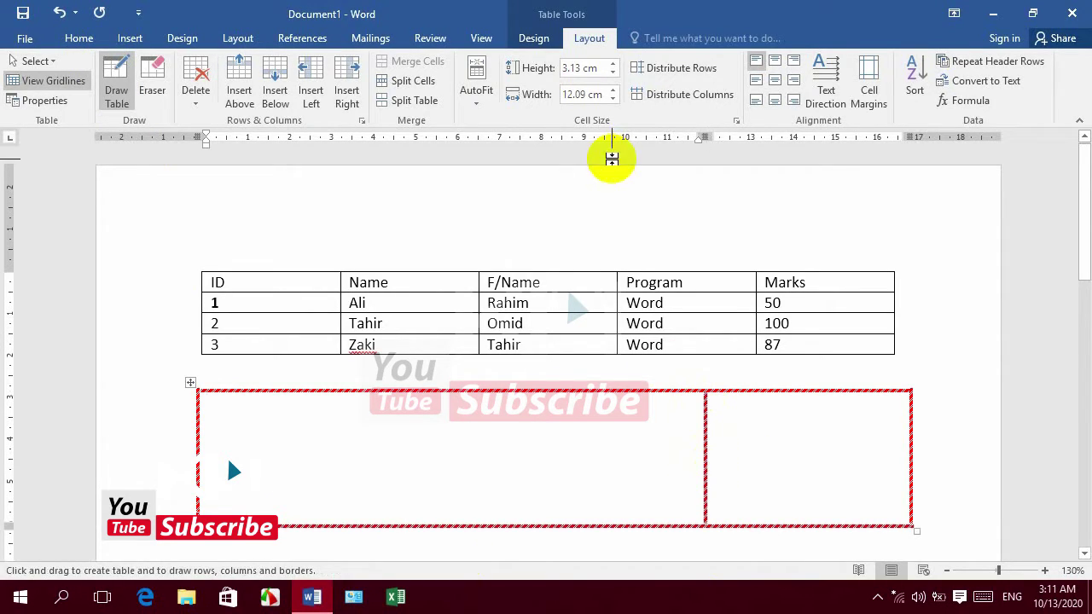
With a solid blue pen, draw a horizontal line dividing the new table's left cell.
left_click(530, 38)
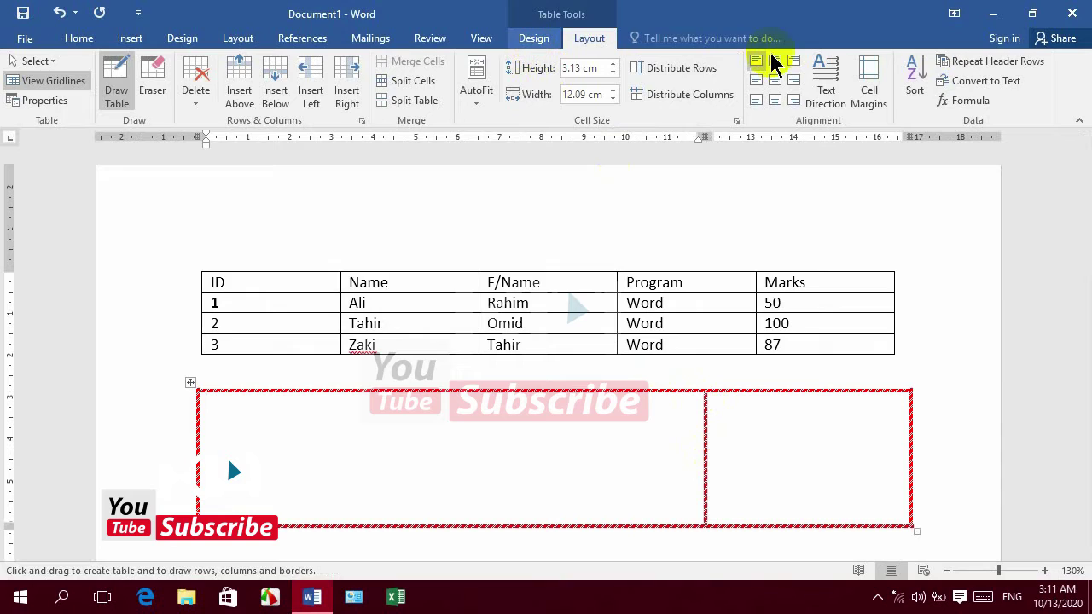
left_click(806, 62)
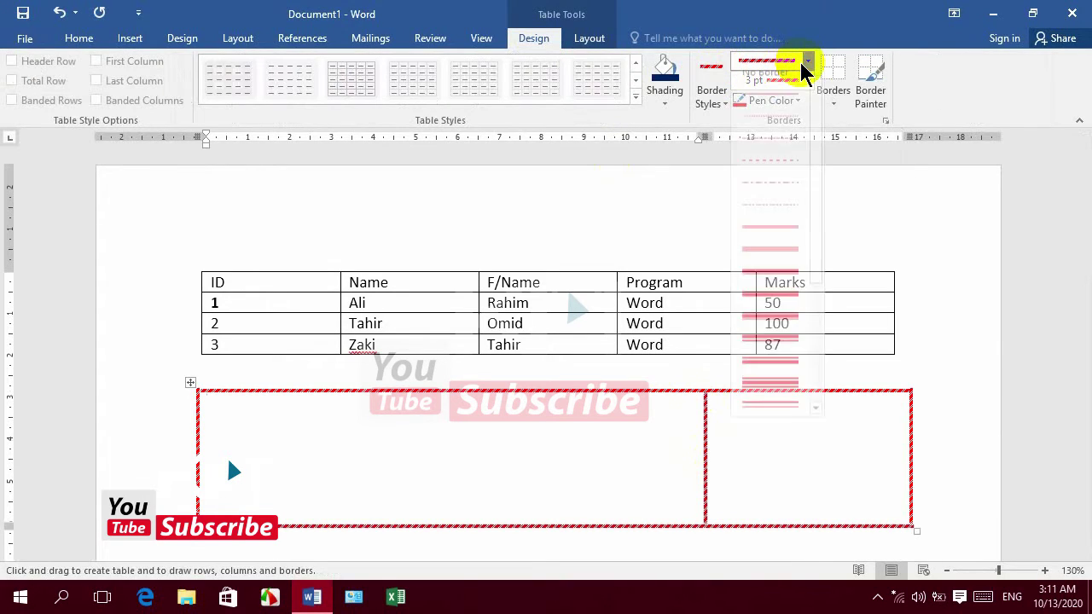
left_click(772, 230)
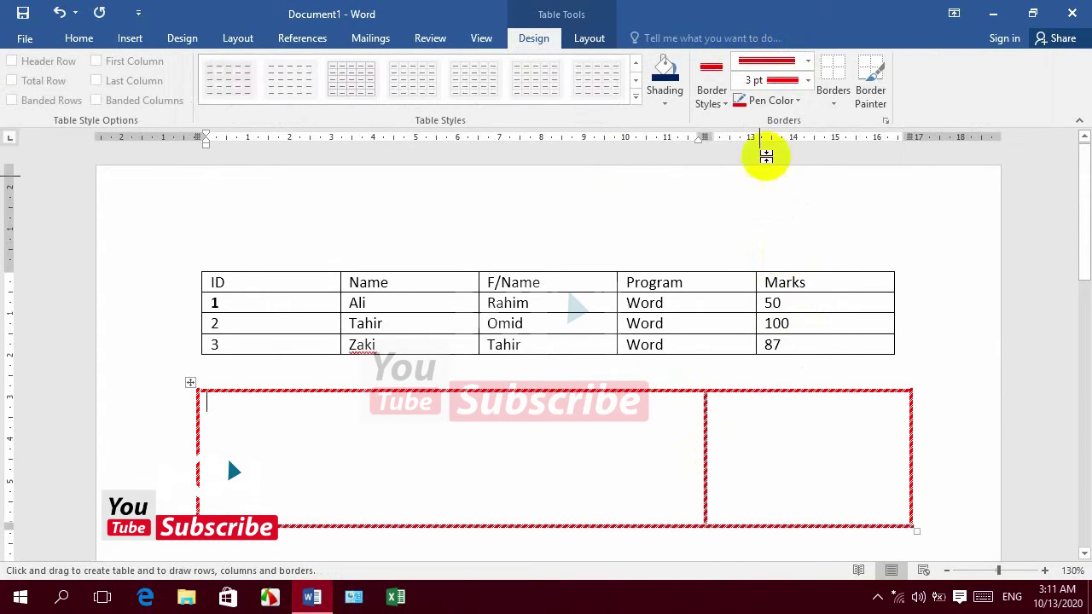
left_click(784, 100)
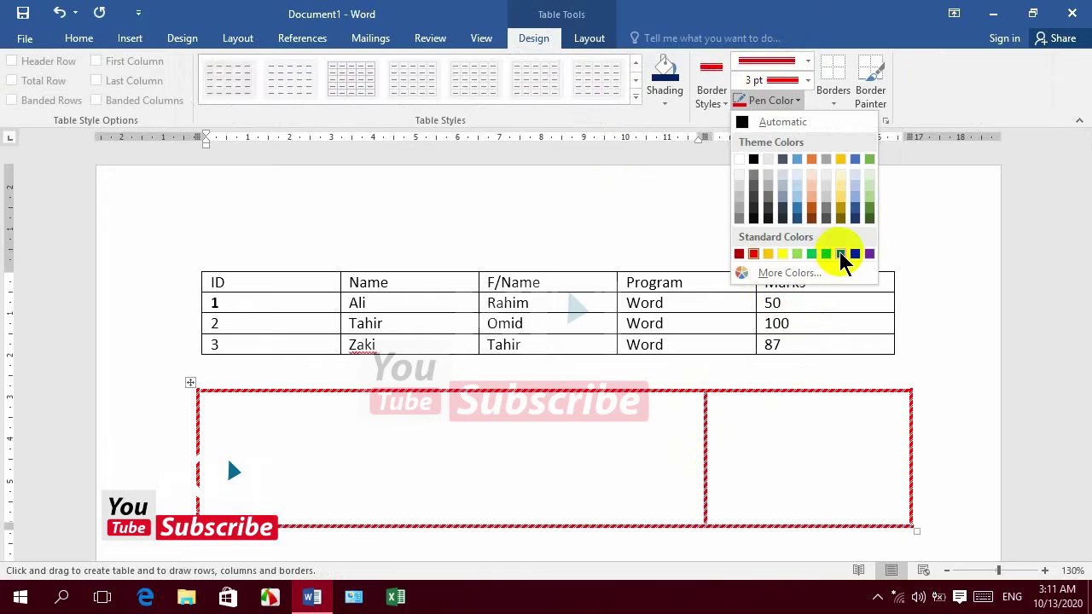
left_click(840, 254)
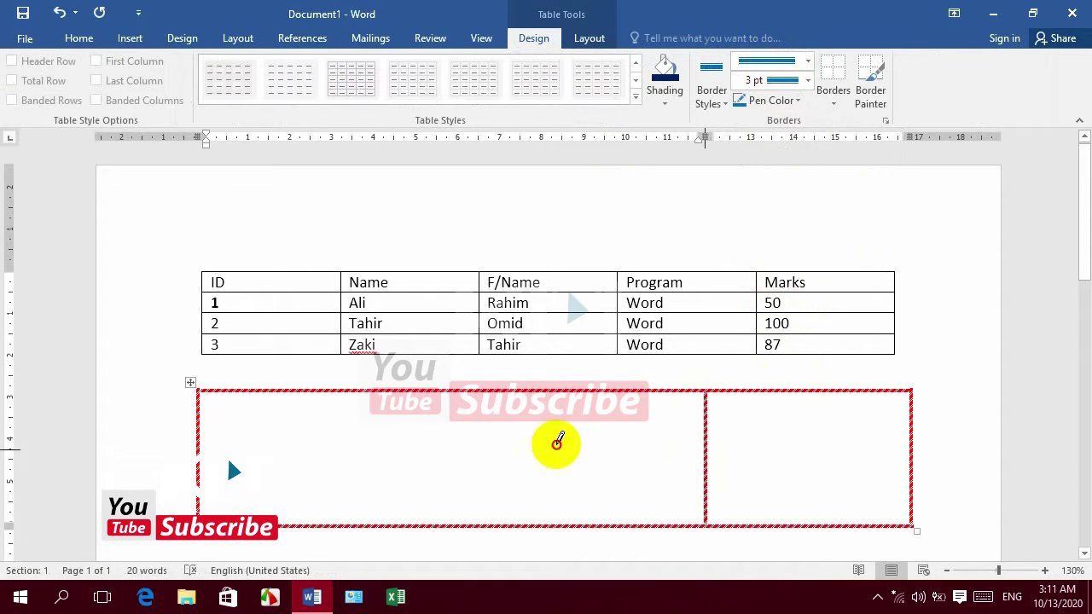
mouse_move(556, 443)
left_mouse_down()
mouse_move(457, 442)
mouse_move(455, 483)
left_mouse_up()
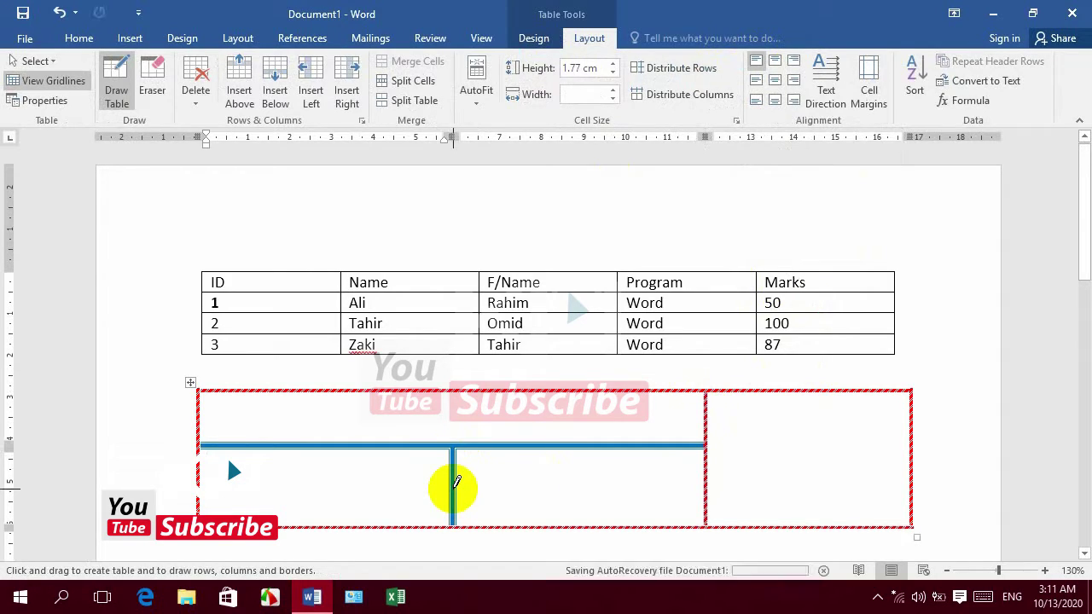
left_click(120, 107)
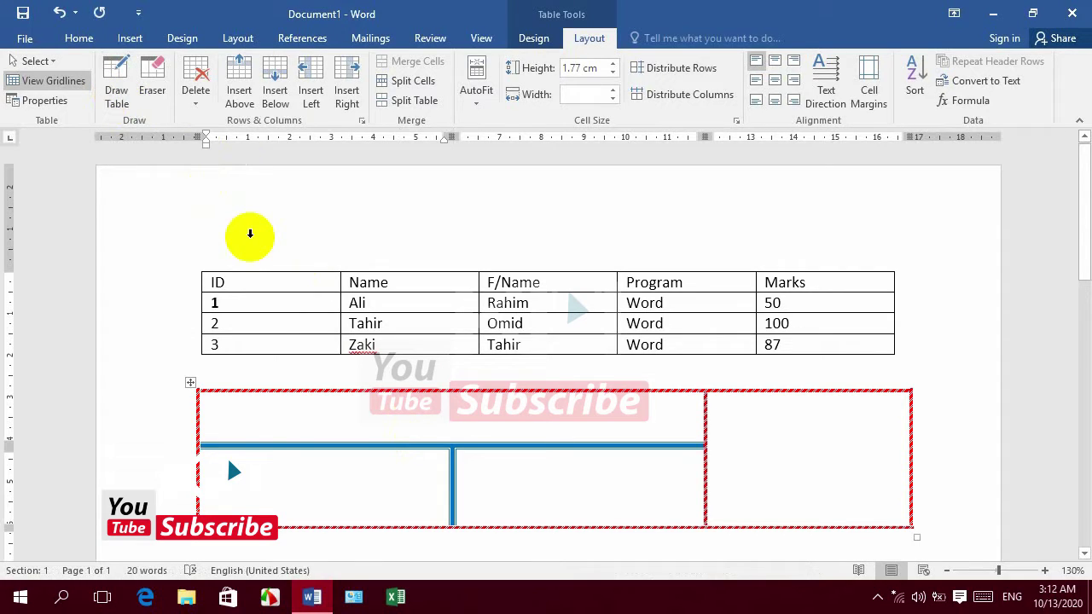
left_click(412, 320)
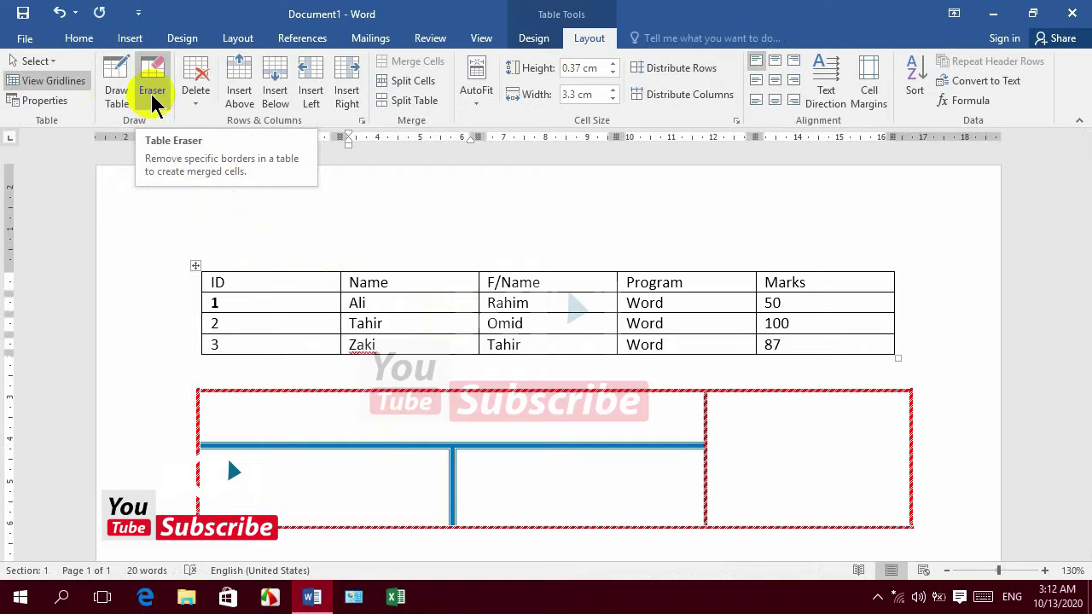
Erase the blue vertical divider in the lower table, merging its lower-left cells.
left_click(151, 96)
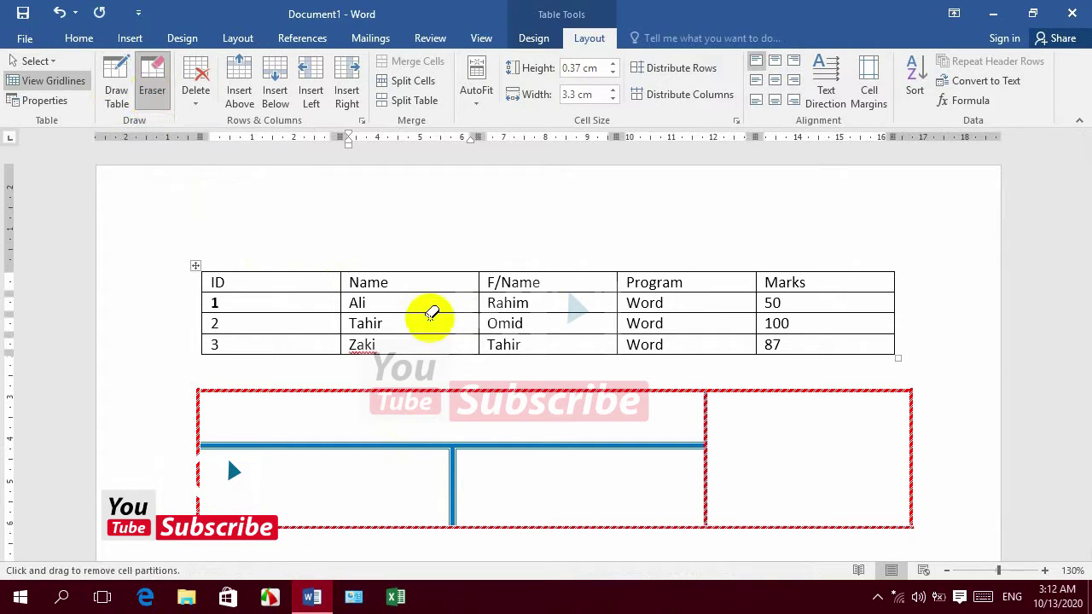
left_click(710, 422)
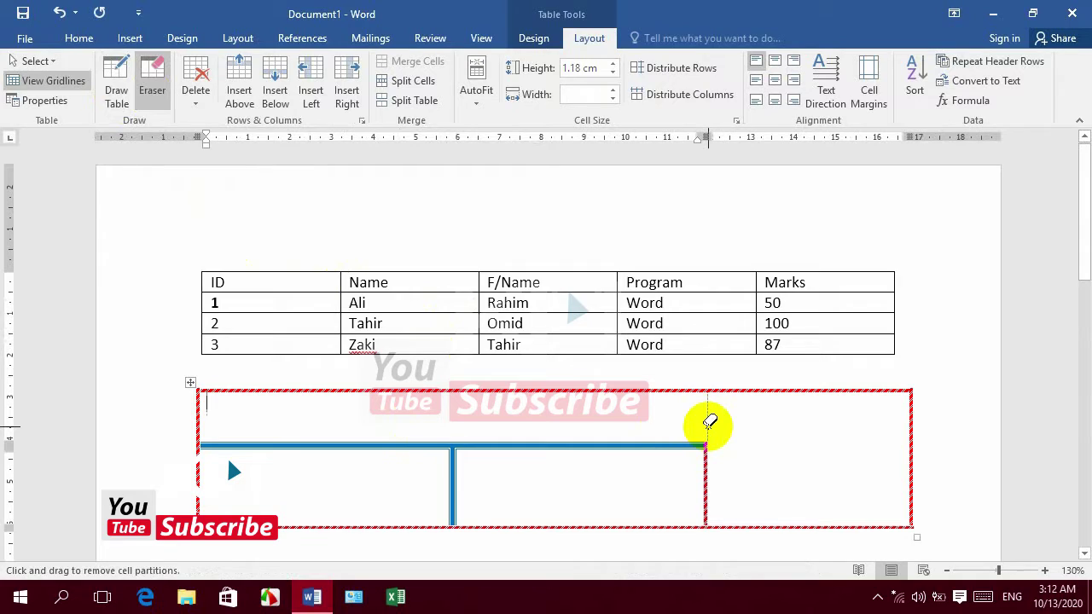
left_click(453, 493)
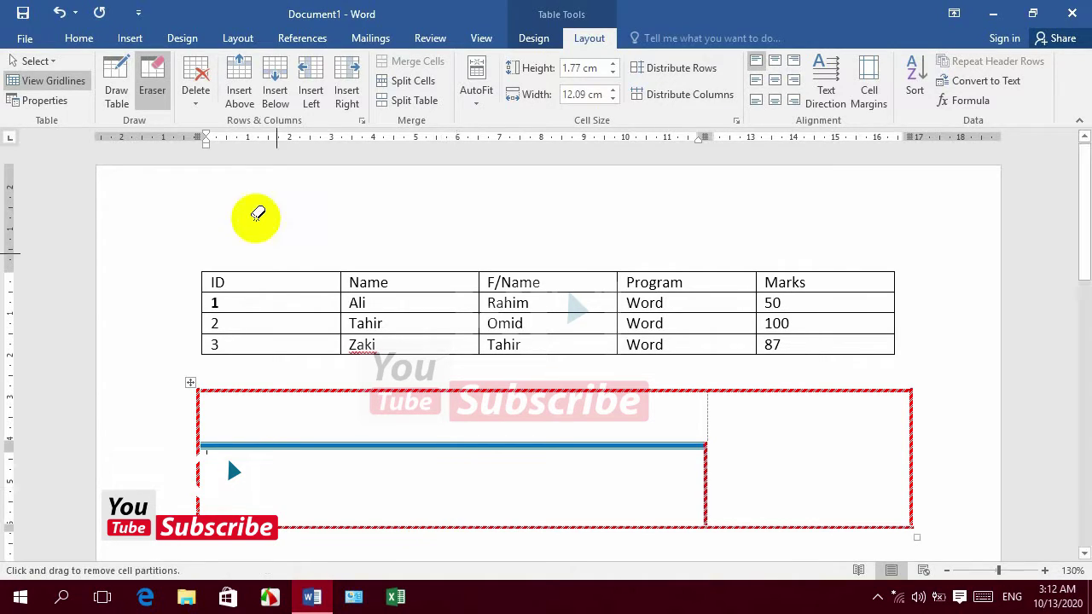
left_click(151, 85)
left_click(433, 300)
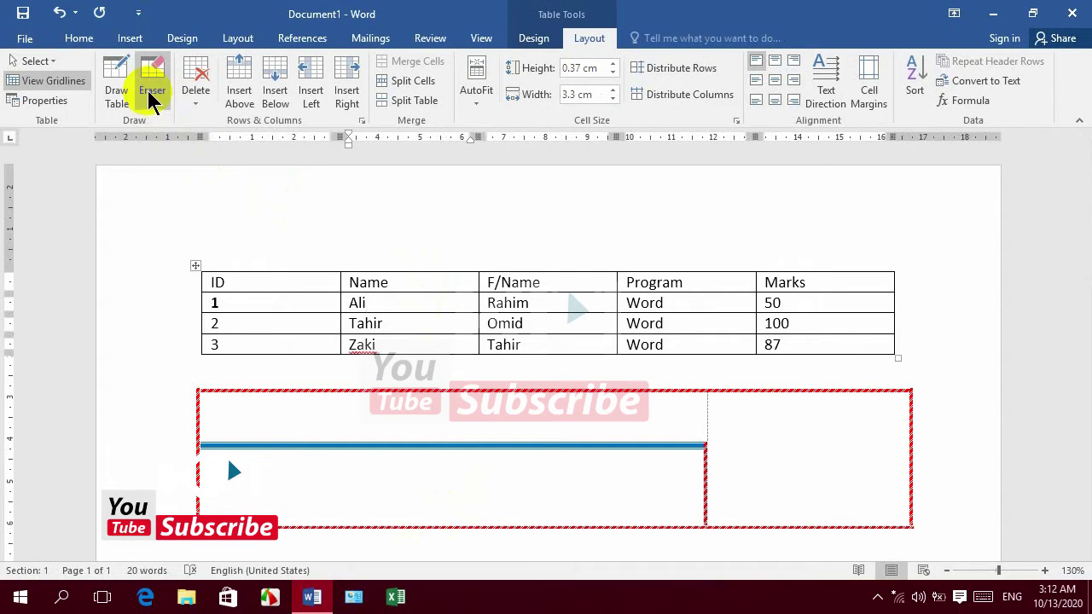
left_click(195, 119)
left_click(195, 118)
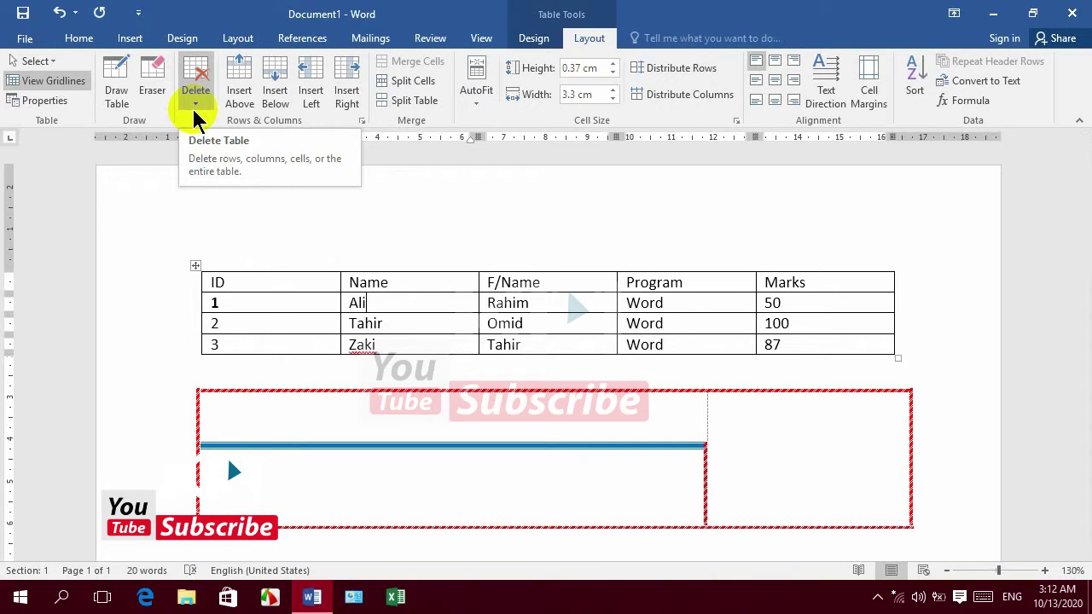
left_click(194, 112)
left_click(217, 124)
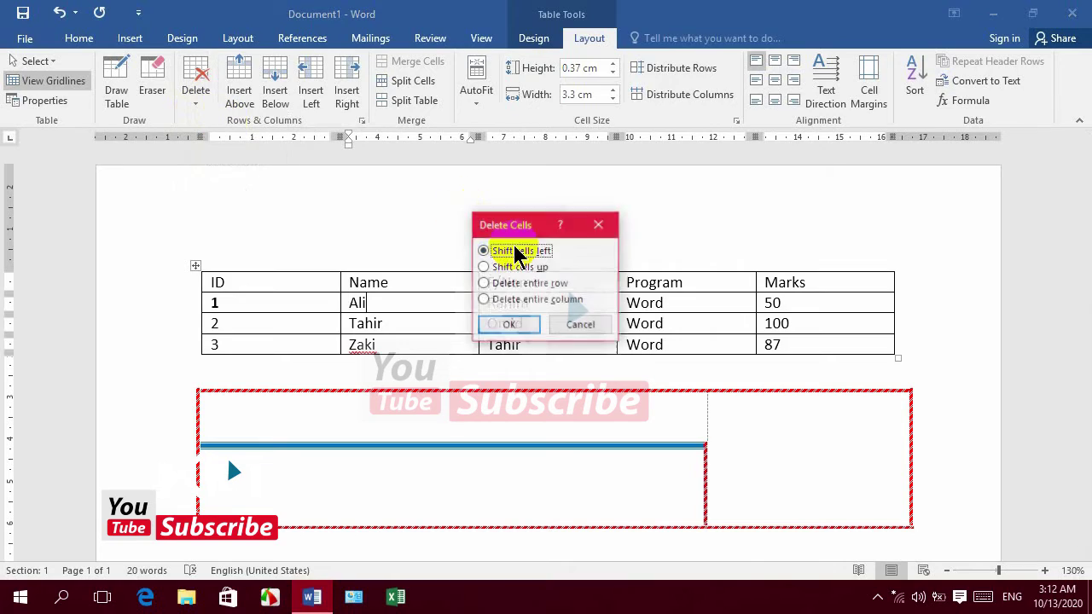
left_click(511, 324)
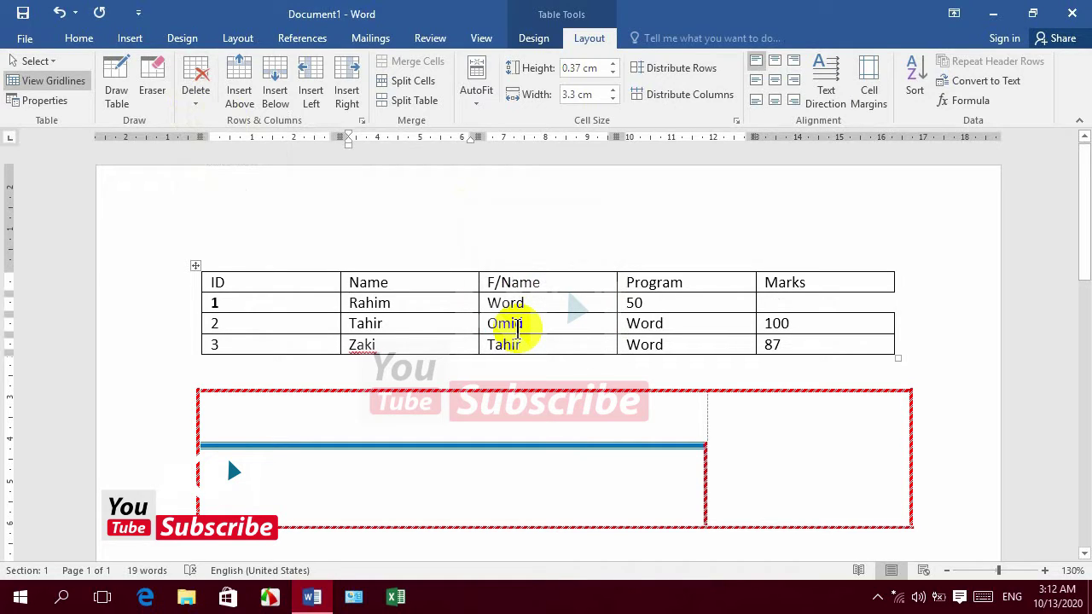
key("ctrl+z")
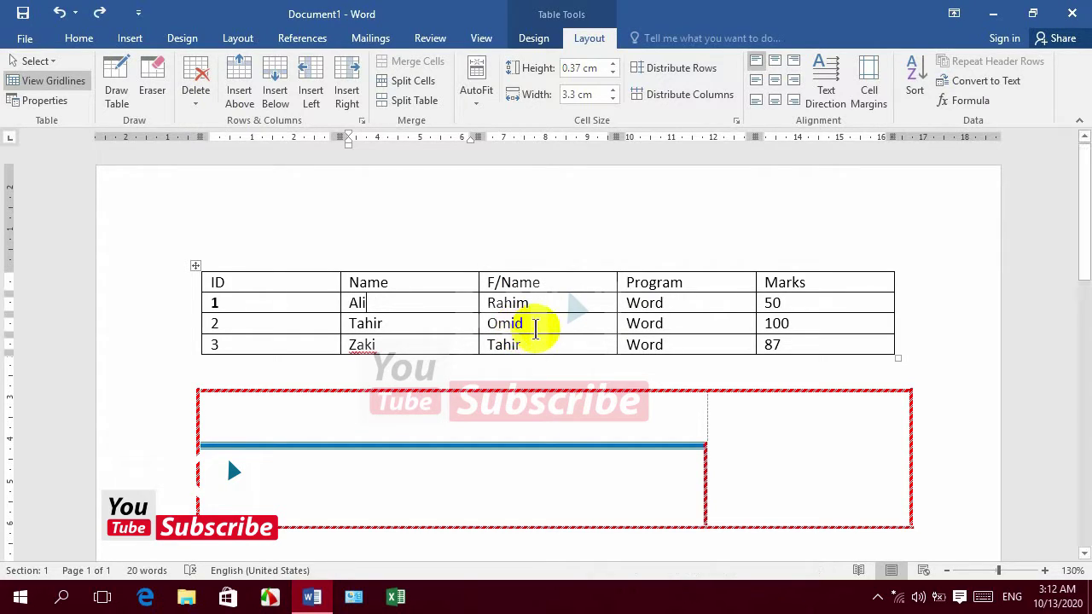
left_click_drag(529, 326, 480, 329)
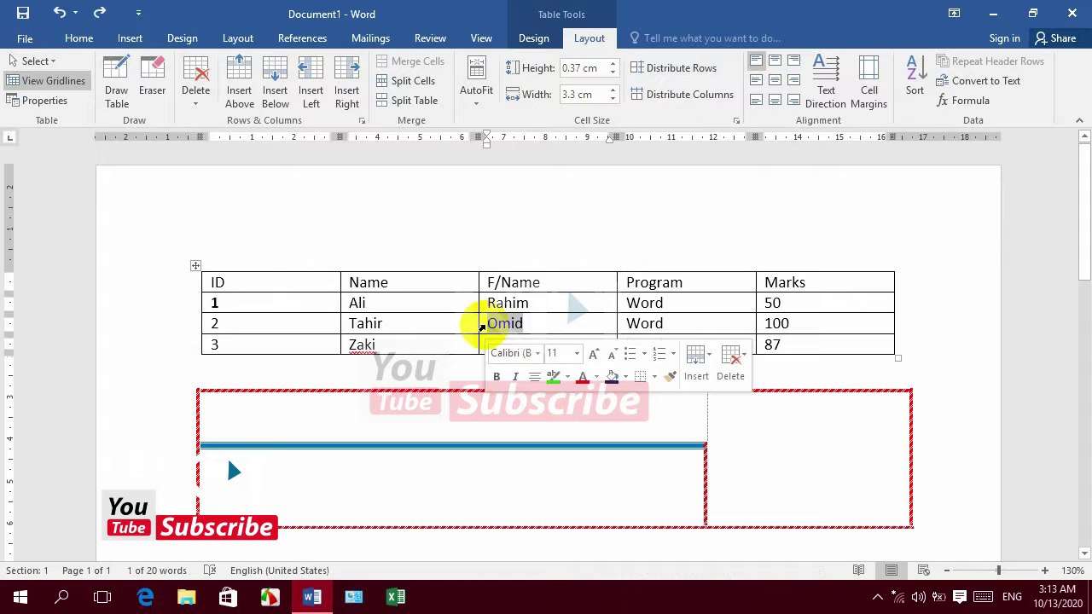
key("Delete")
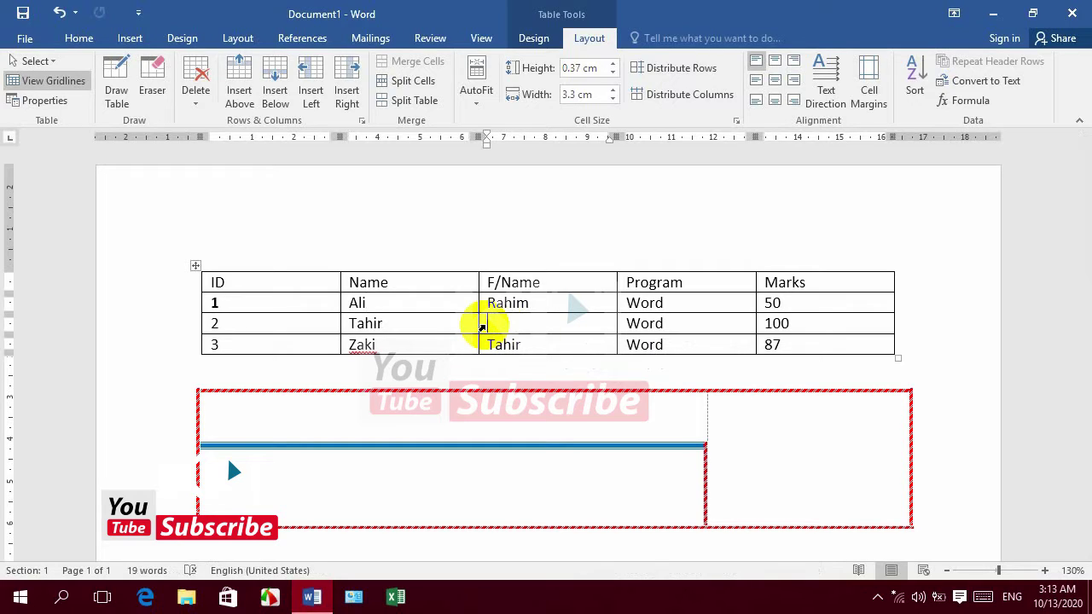
type("Omid")
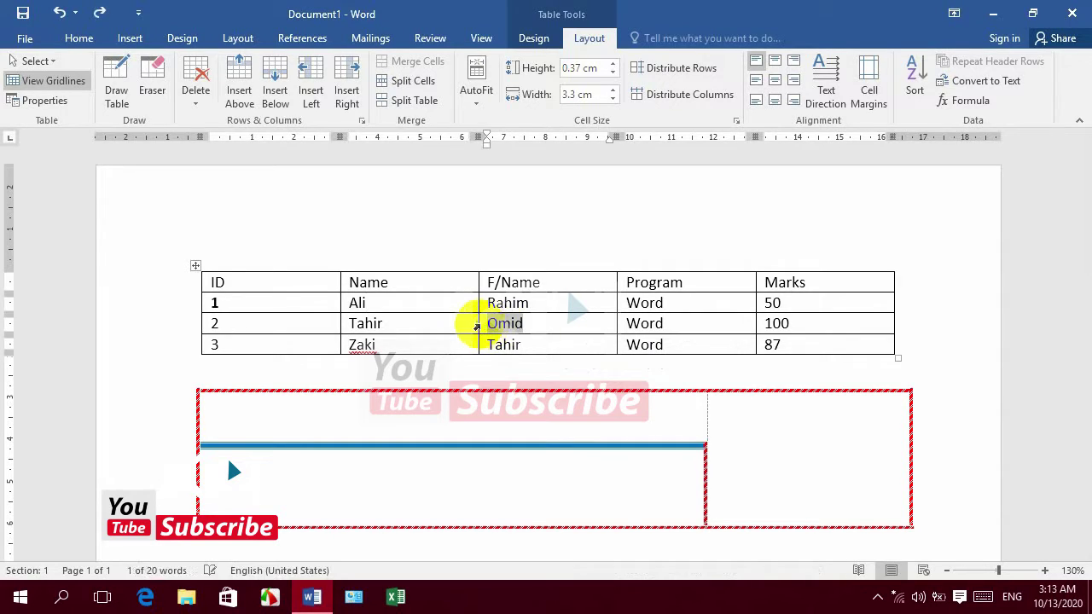
left_click(446, 325)
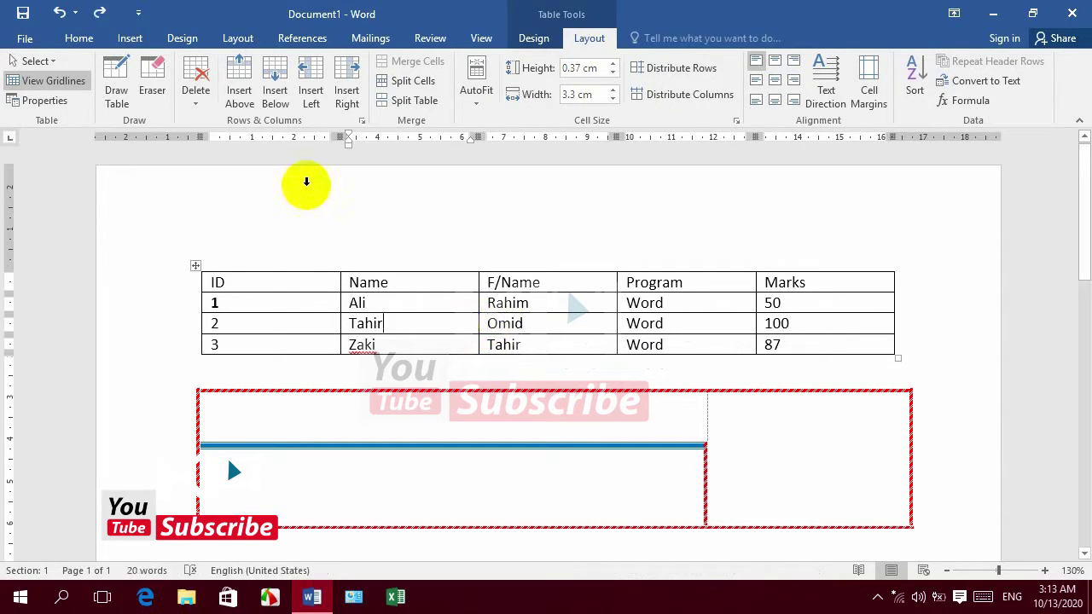
Delete the F/Name column and undo it, twice.
left_click(196, 104)
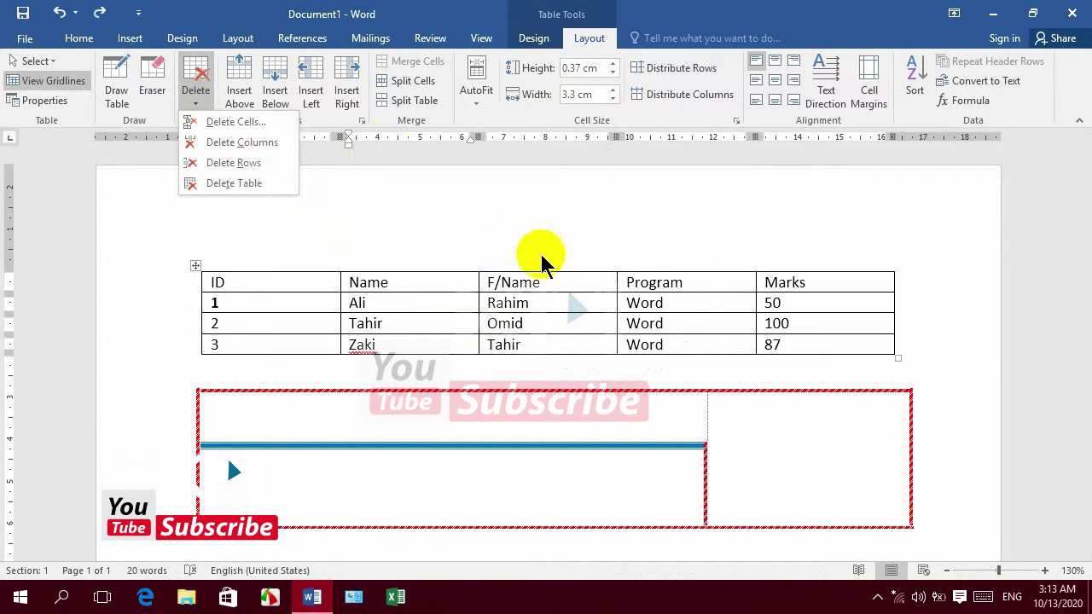
left_click(563, 280)
left_click(563, 280)
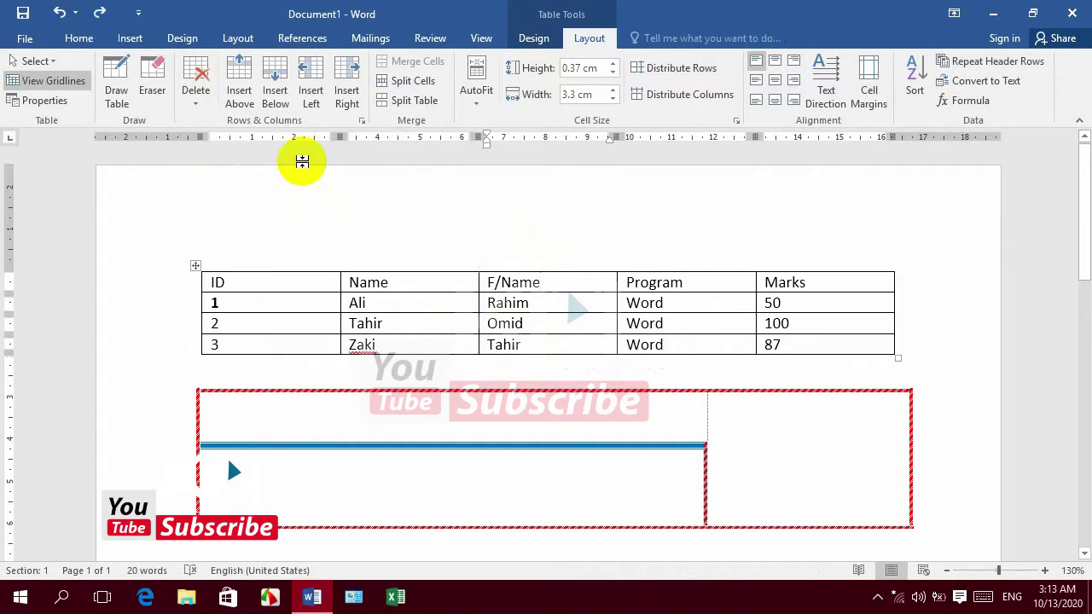
left_click(198, 102)
left_click(236, 144)
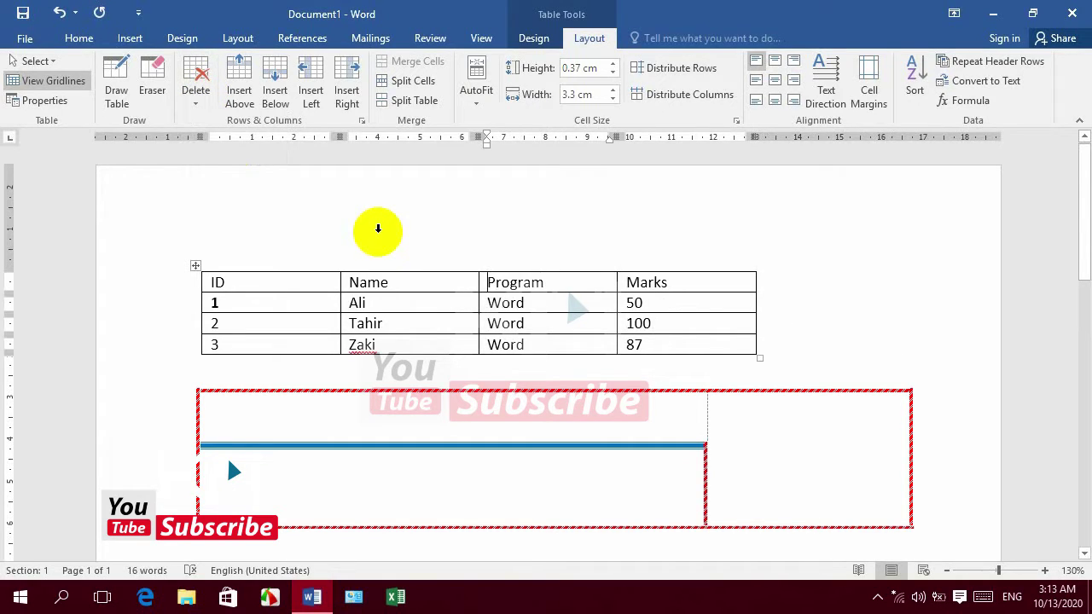
key("ctrl+z")
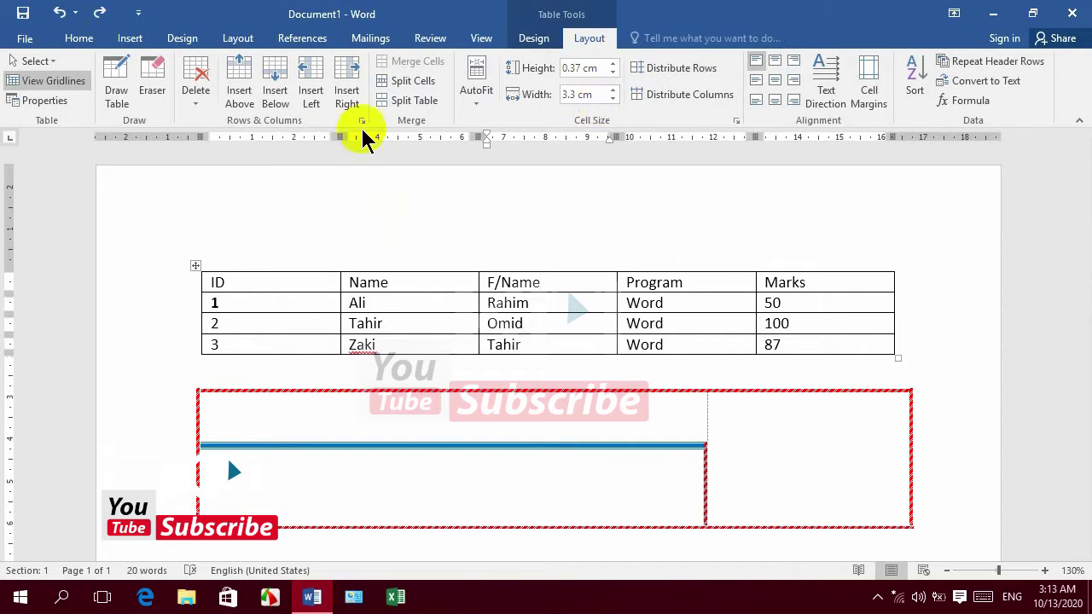
left_click(198, 99)
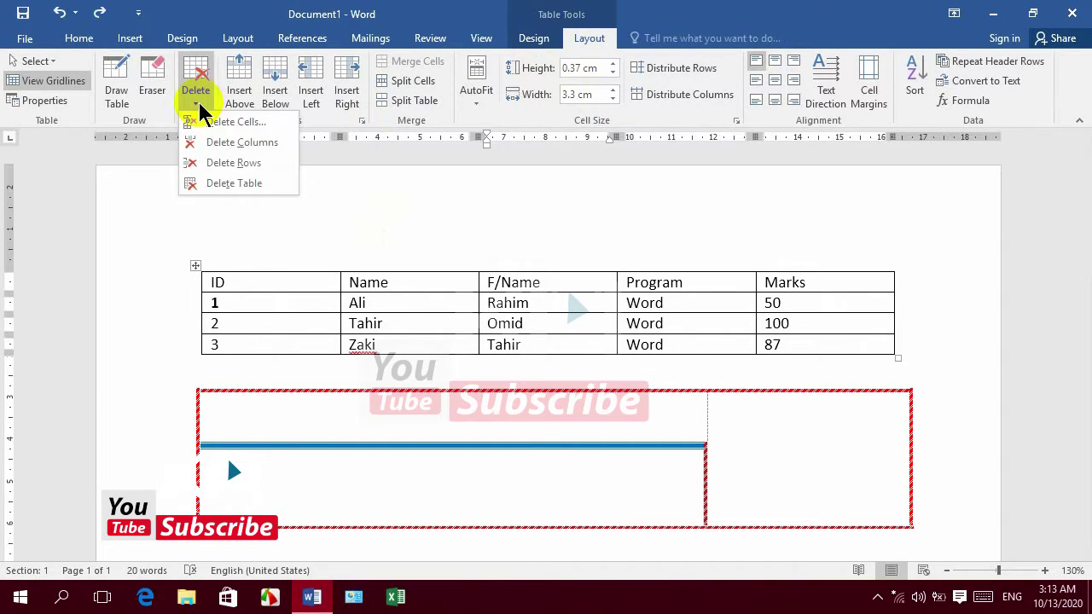
left_click(239, 144)
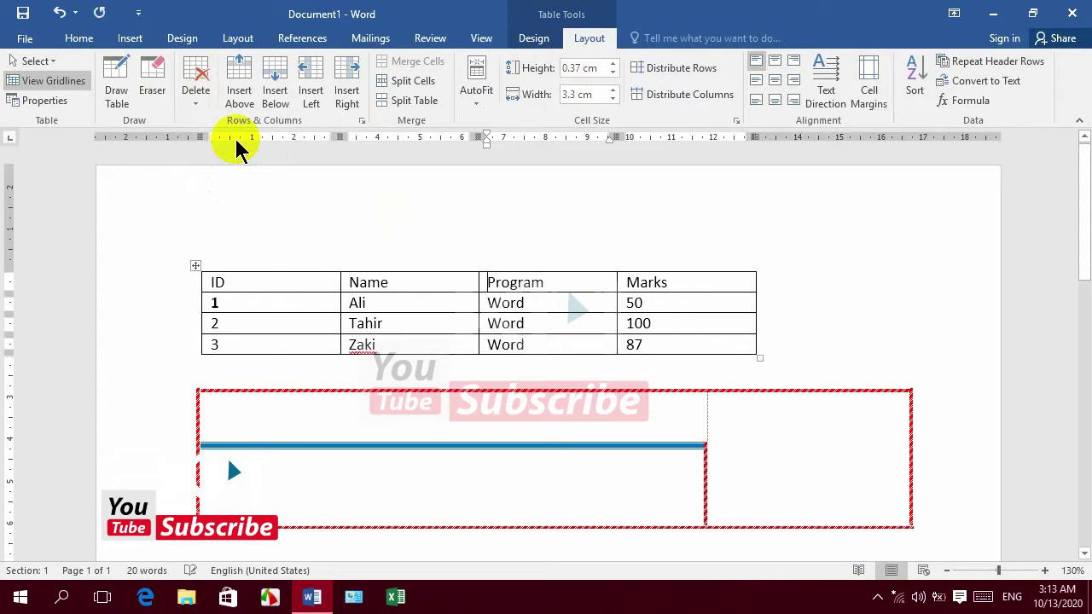
key("ctrl+z")
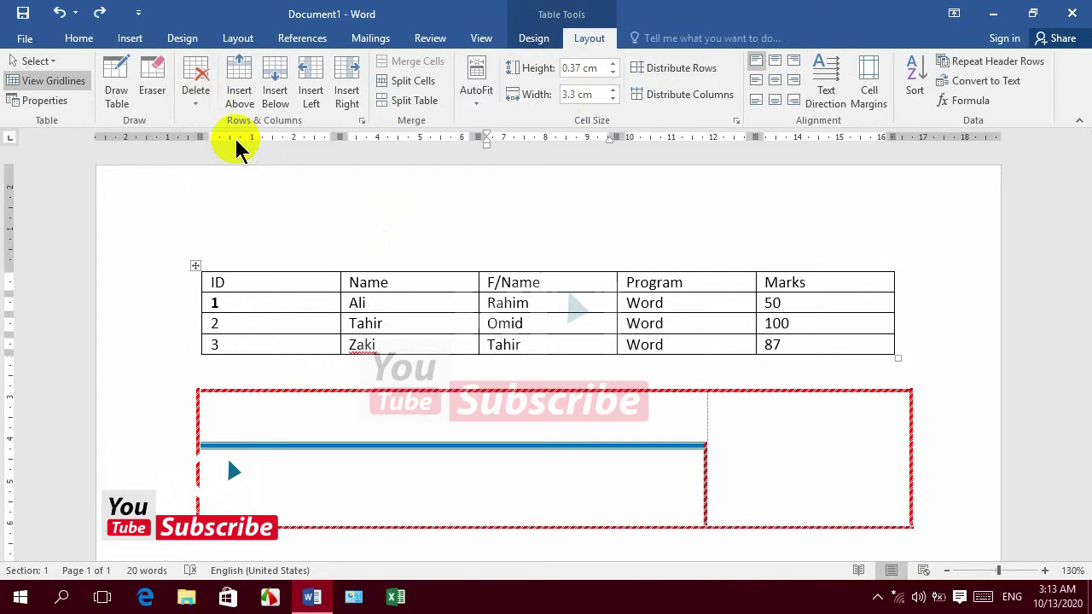
Delete the header row and then the Tahir row, undoing each deletion.
left_click(194, 100)
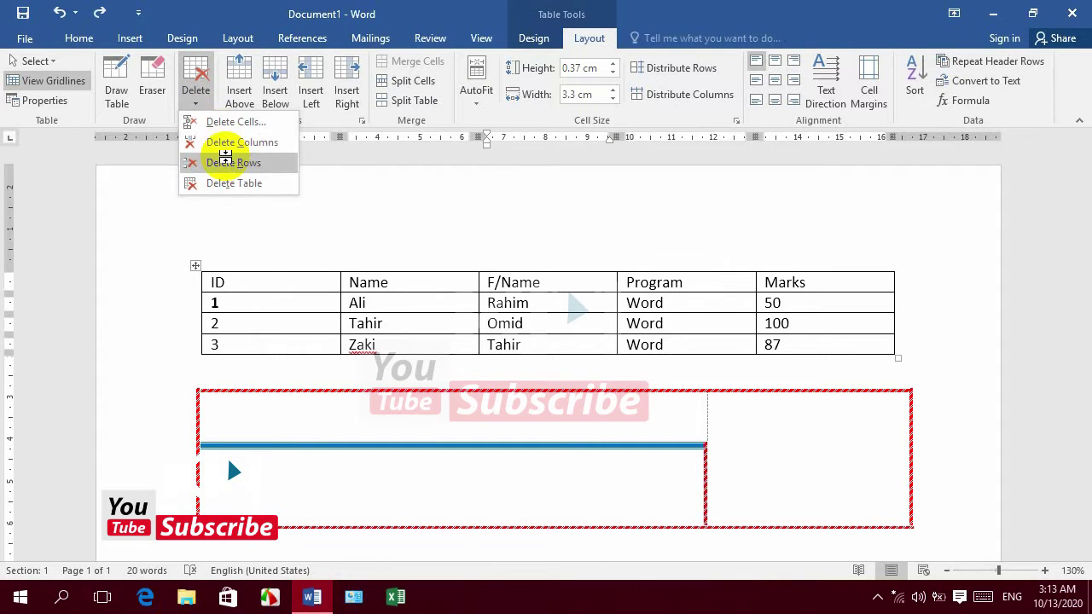
left_click(229, 162)
key("ctrl+z")
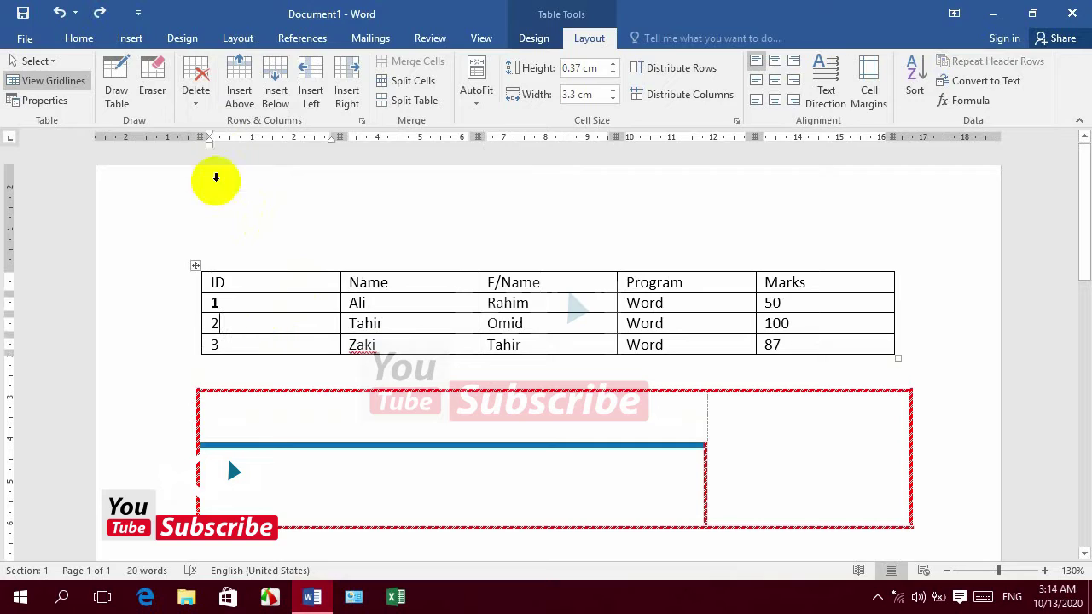
left_click(198, 101)
left_click(227, 163)
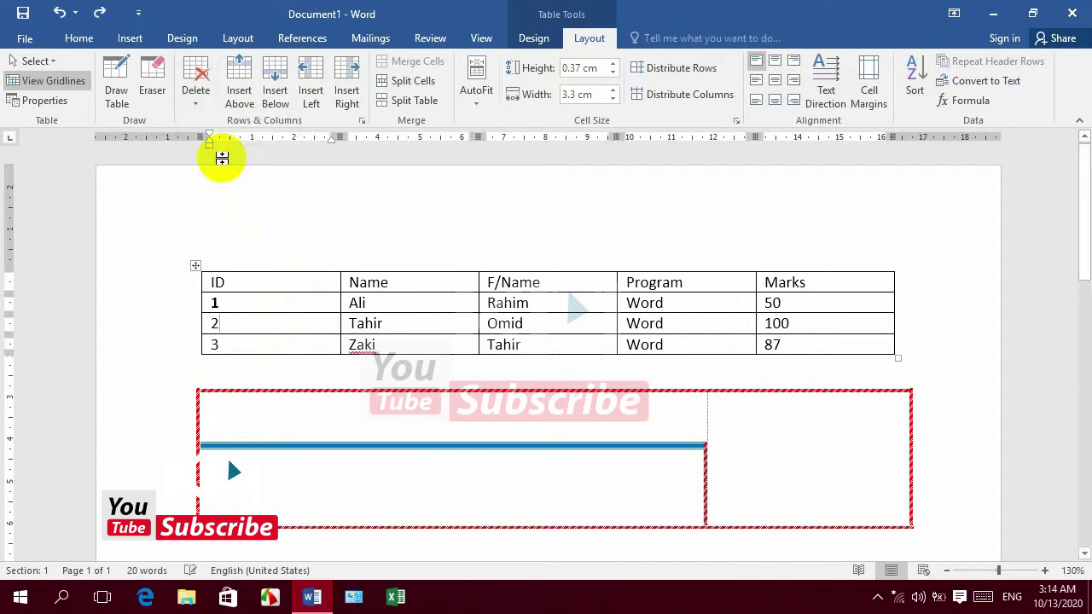
key("ctrl+z")
Delete the entire worker table, undo it, and show the table Layout tools.
left_click(192, 100)
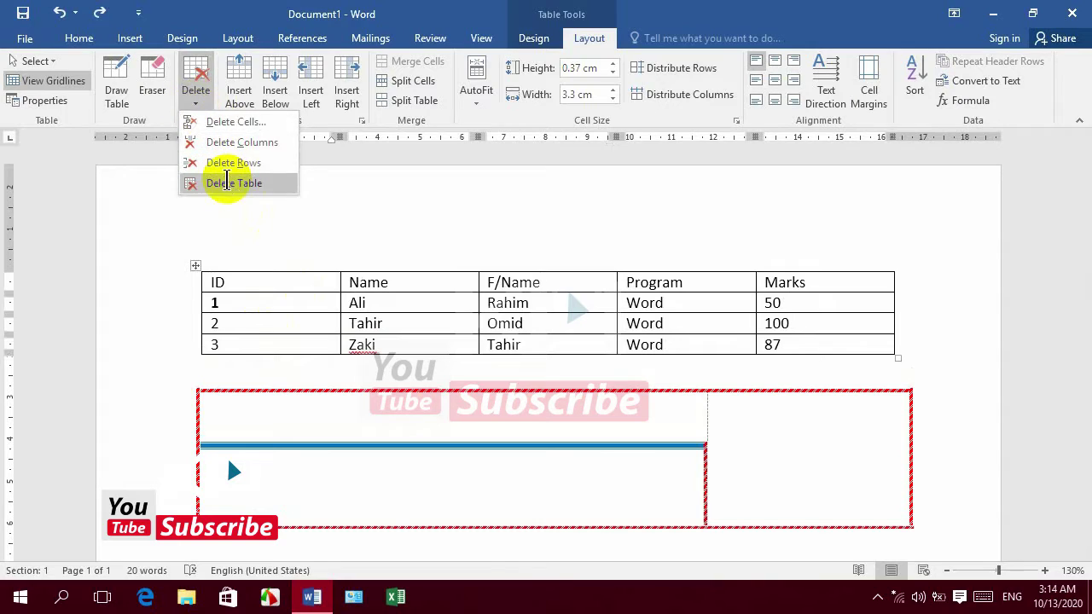
left_click(229, 182)
key("ctrl+z")
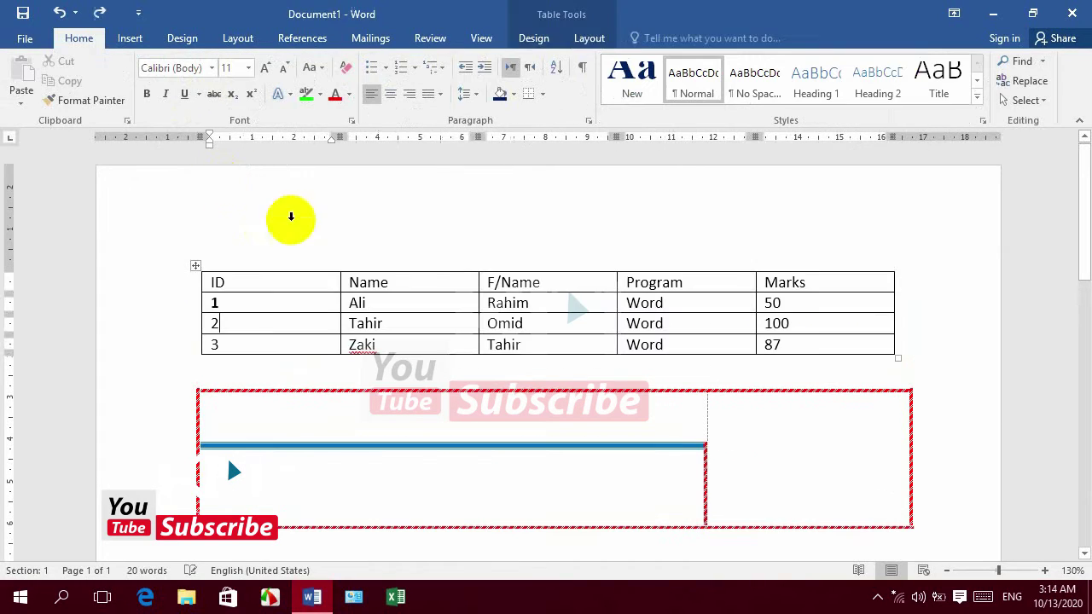
left_click(379, 302)
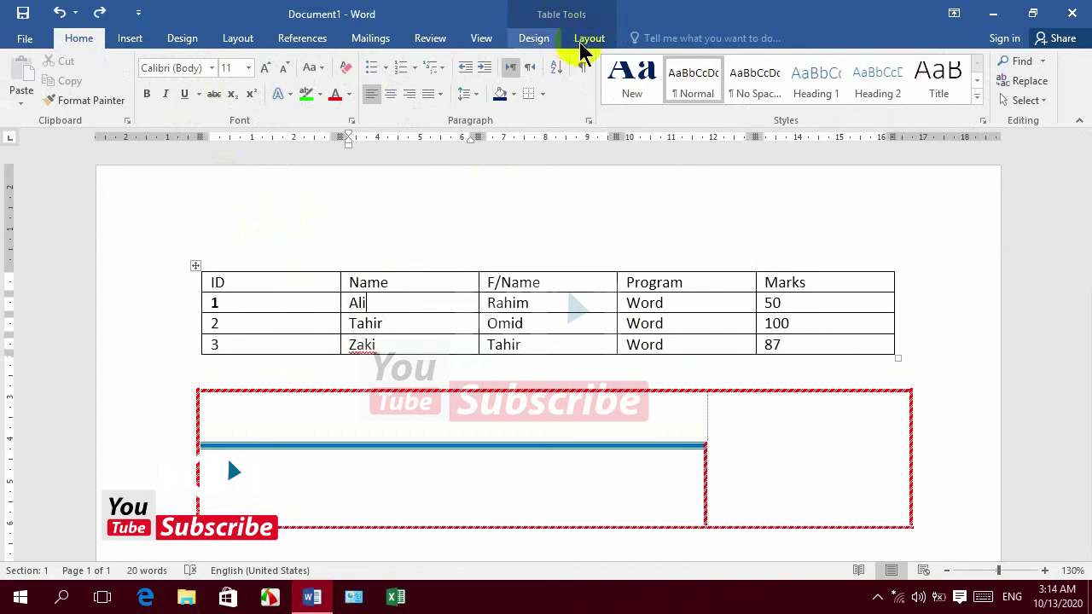
left_click(580, 43)
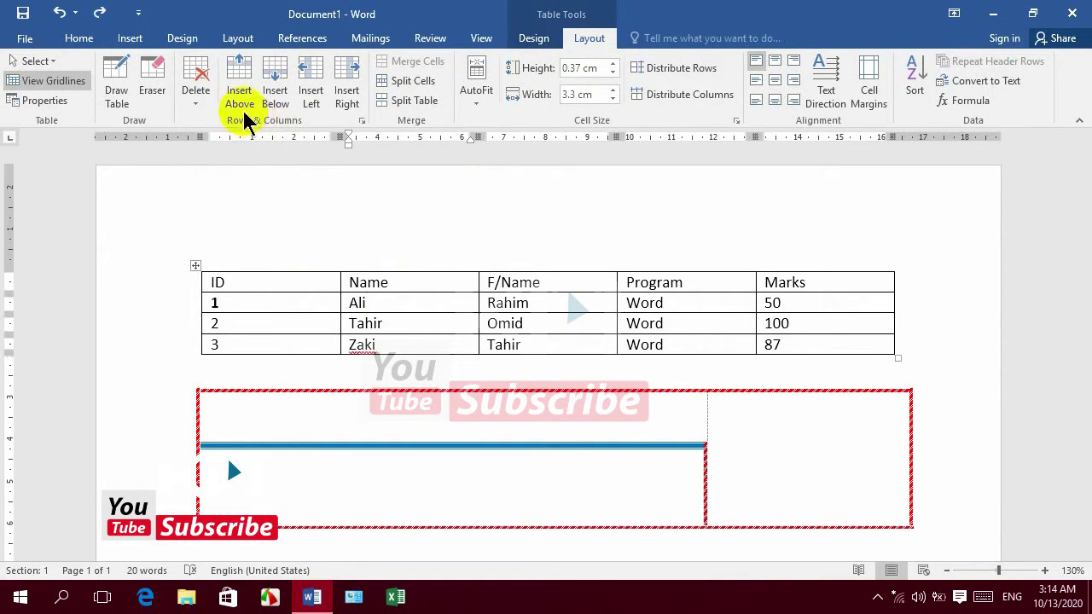
Insert an empty row above row 1 of the worker table.
left_click(238, 303)
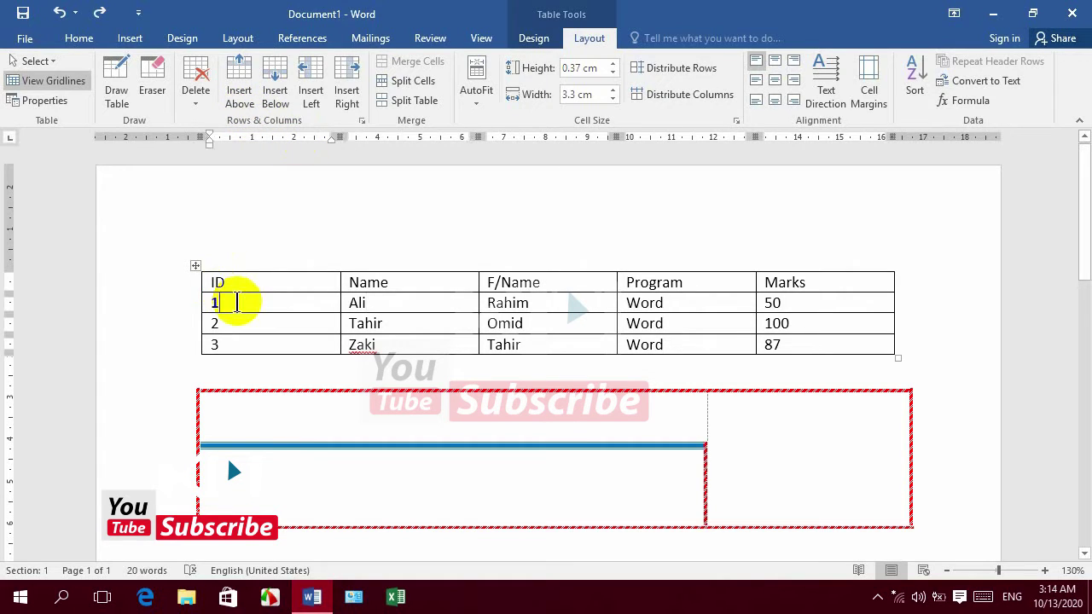
left_click(247, 100)
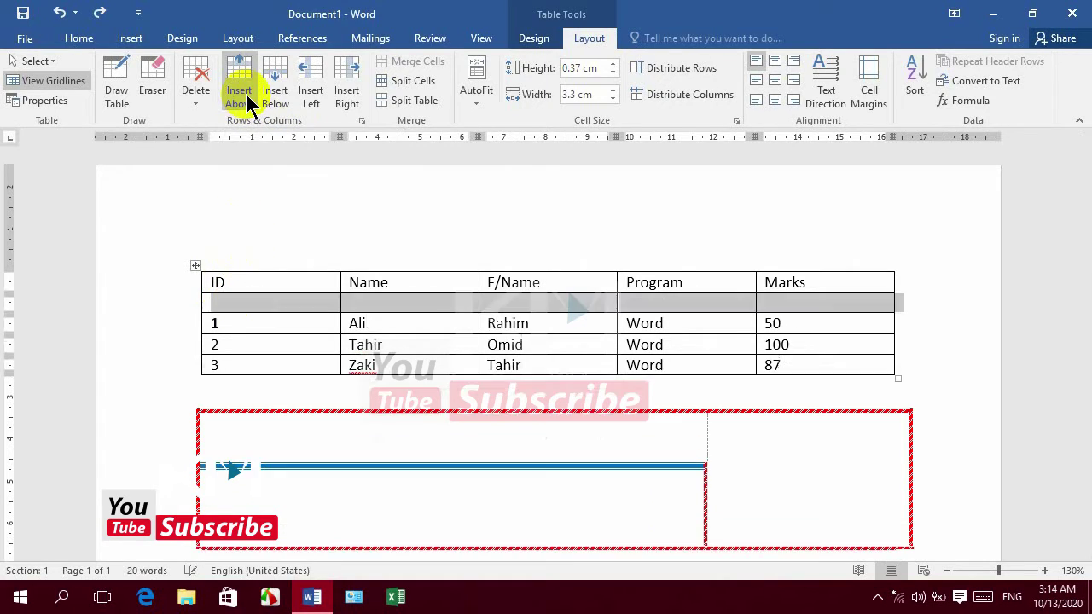
left_click(241, 302)
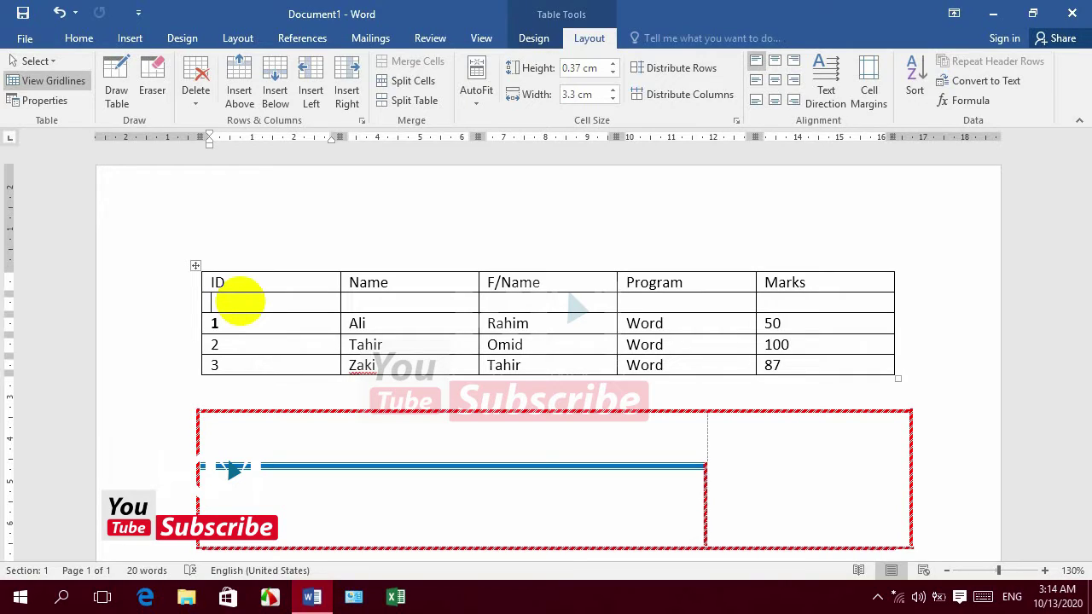
type("4")
key("Tab")
type("Po")
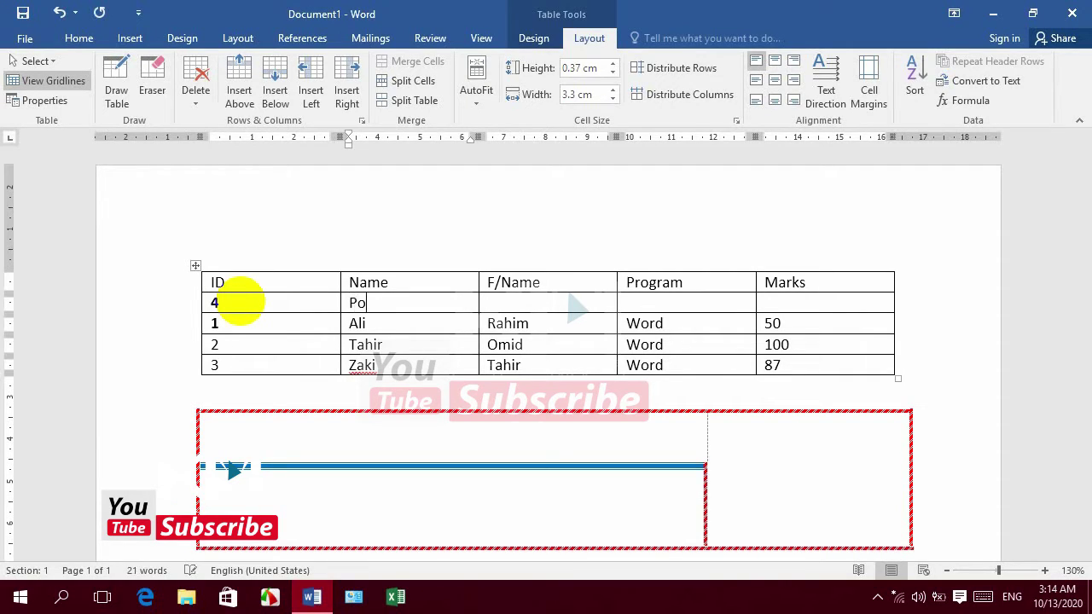
type("ap")
key("BackSpace")
key("BackSpace")
type("pal")
key("Tab")
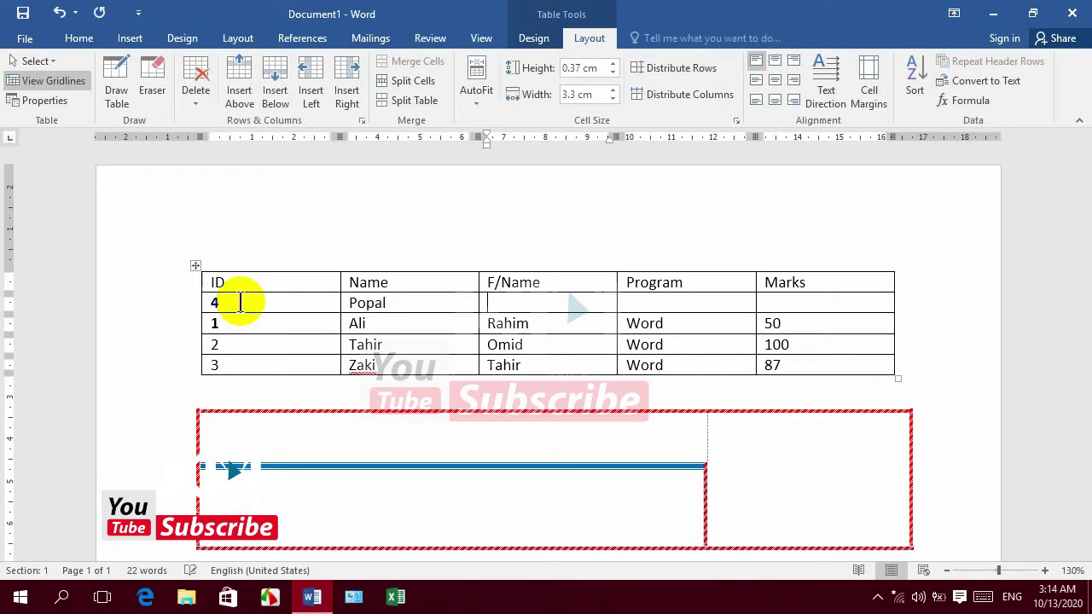
type("Omi")
type("d")
key("Tab")
type("W")
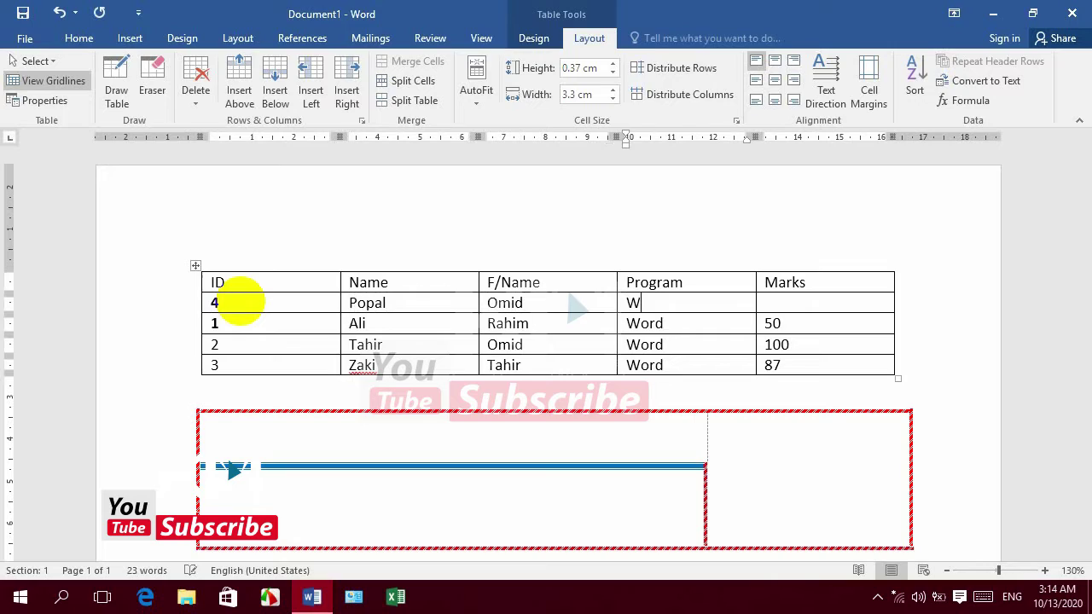
type("ord")
key("Tab")
type("45")
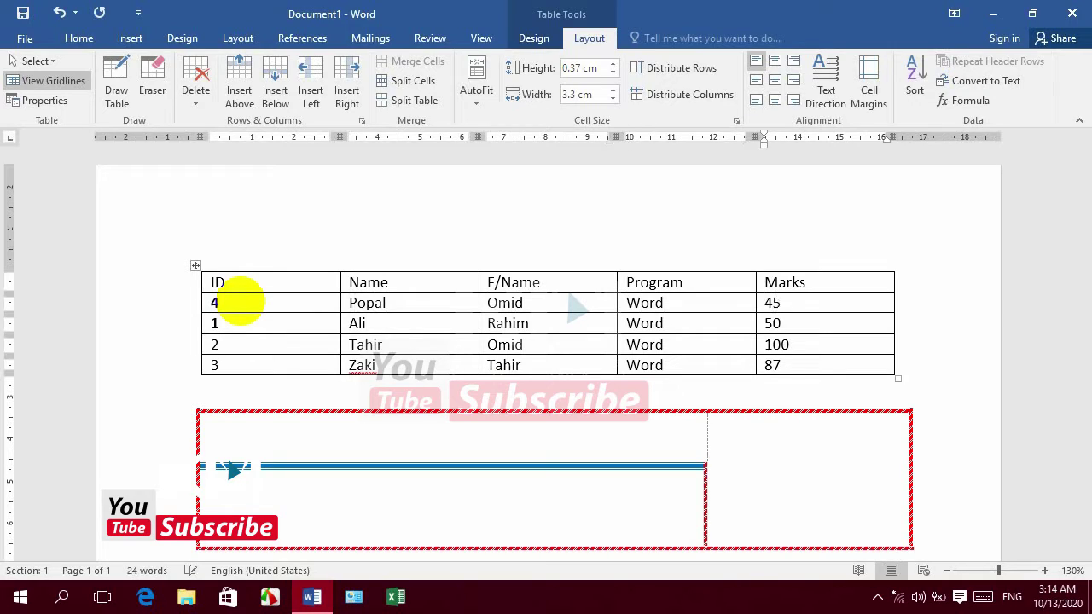
left_click(239, 365)
left_click(273, 89)
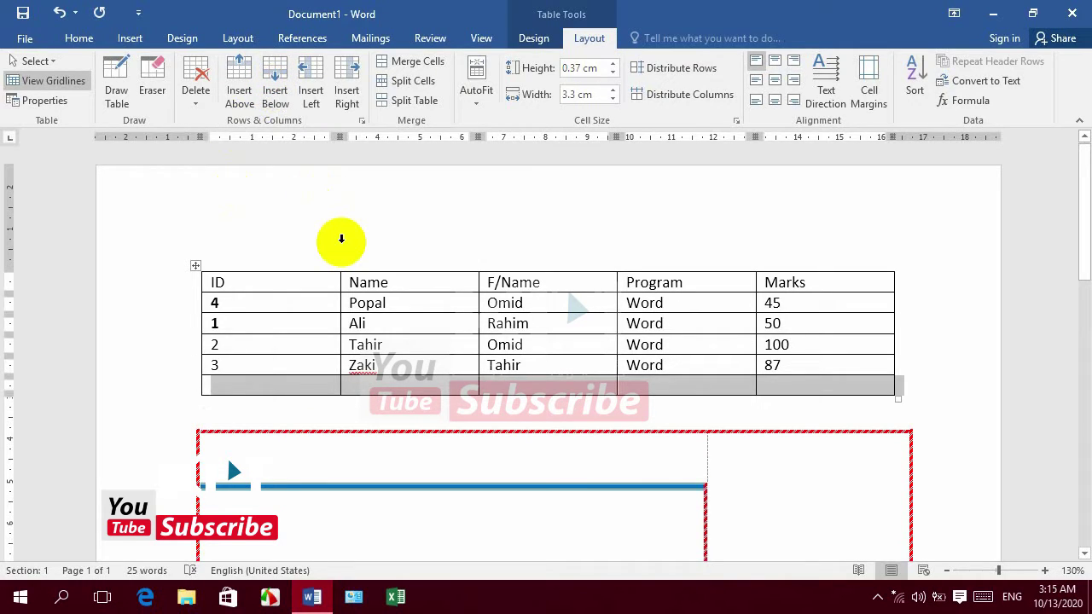
left_click(260, 388)
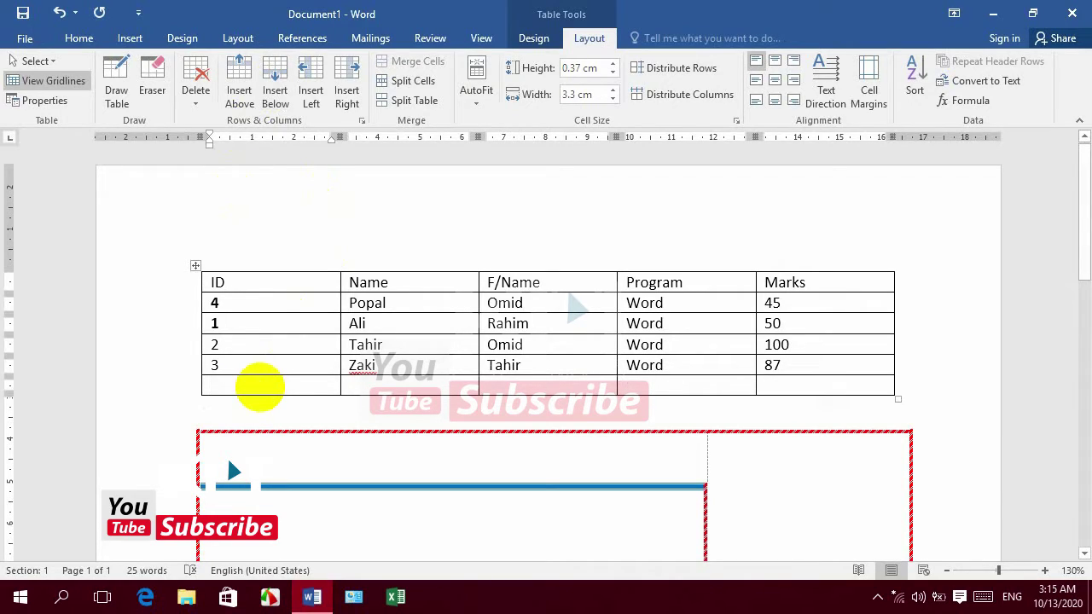
type("5")
key("Tab")
type("Salim")
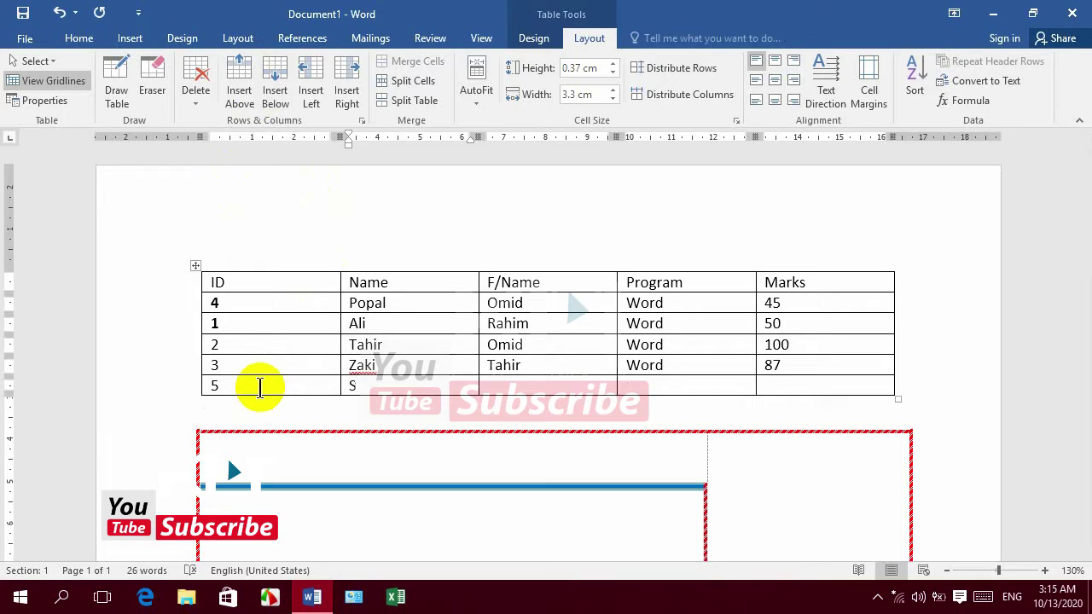
key("Tab")
type("Kamal")
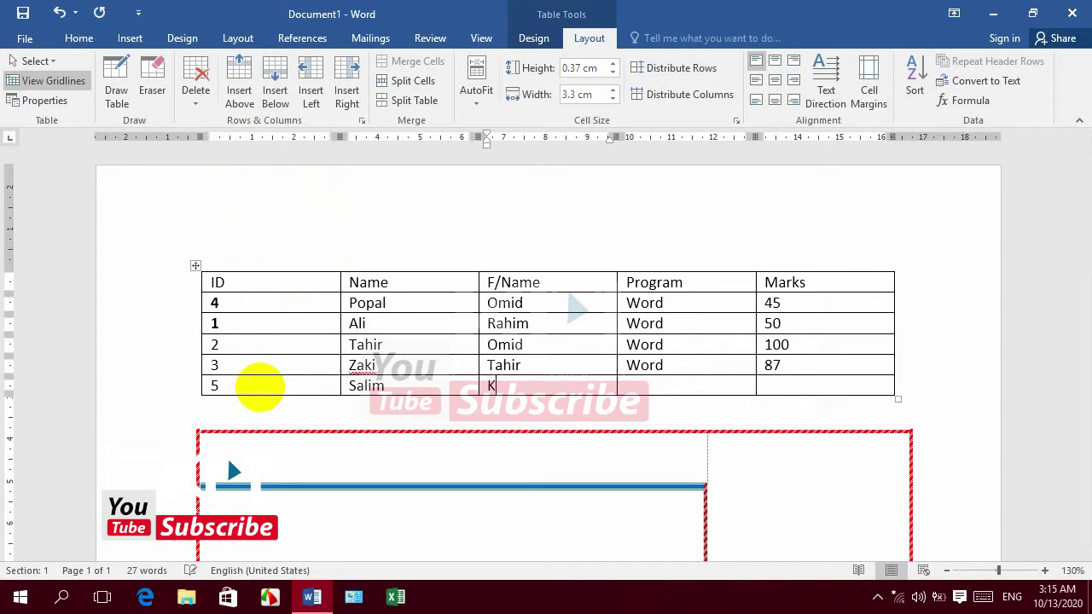
key("Tab")
type("Wo")
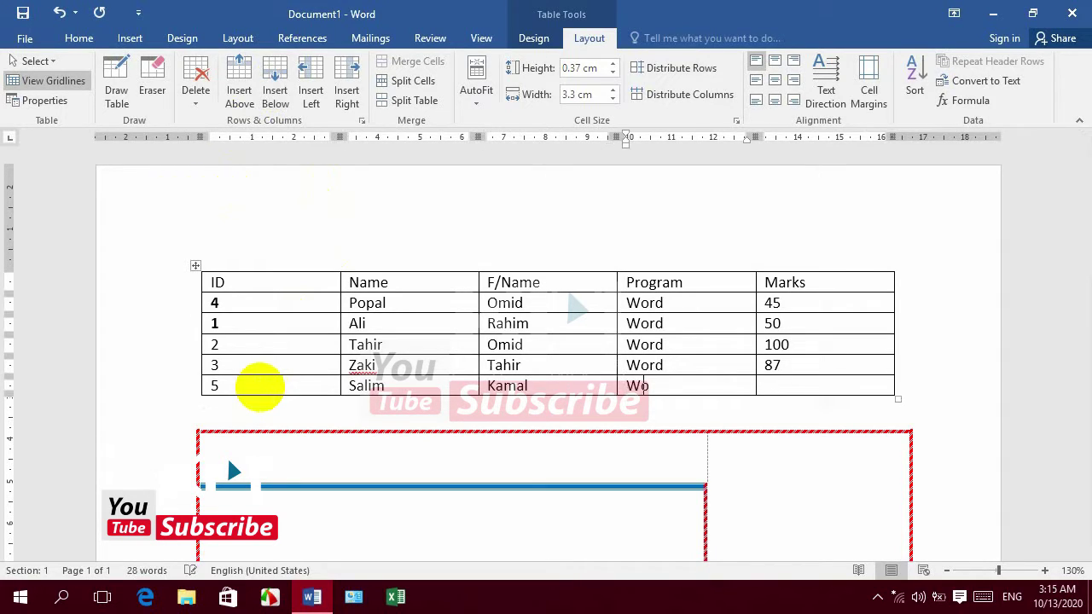
type("rd")
key("Tab")
type("95")
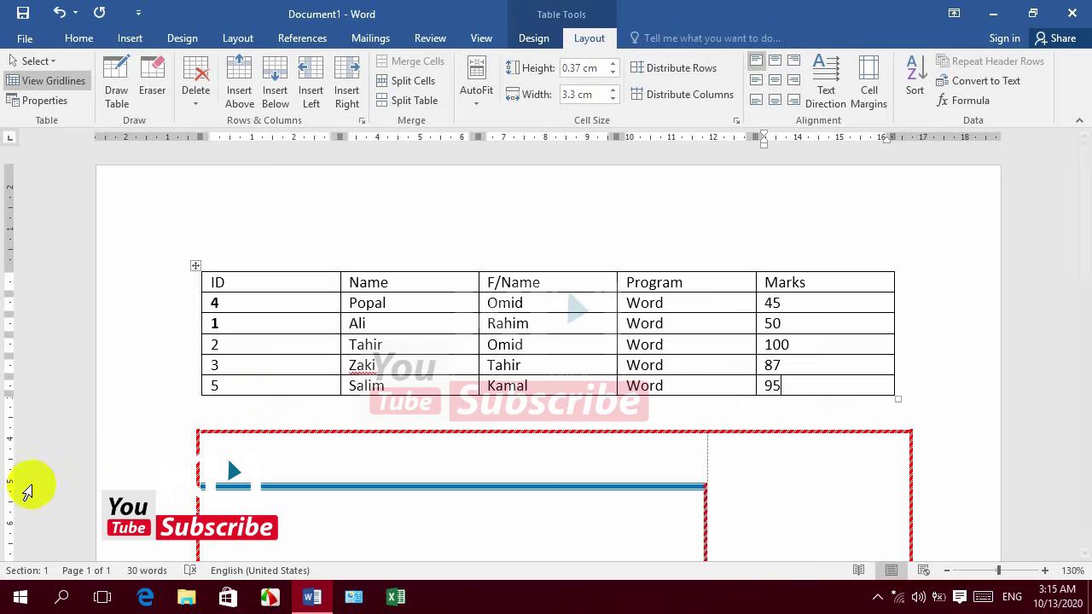
left_click(206, 441)
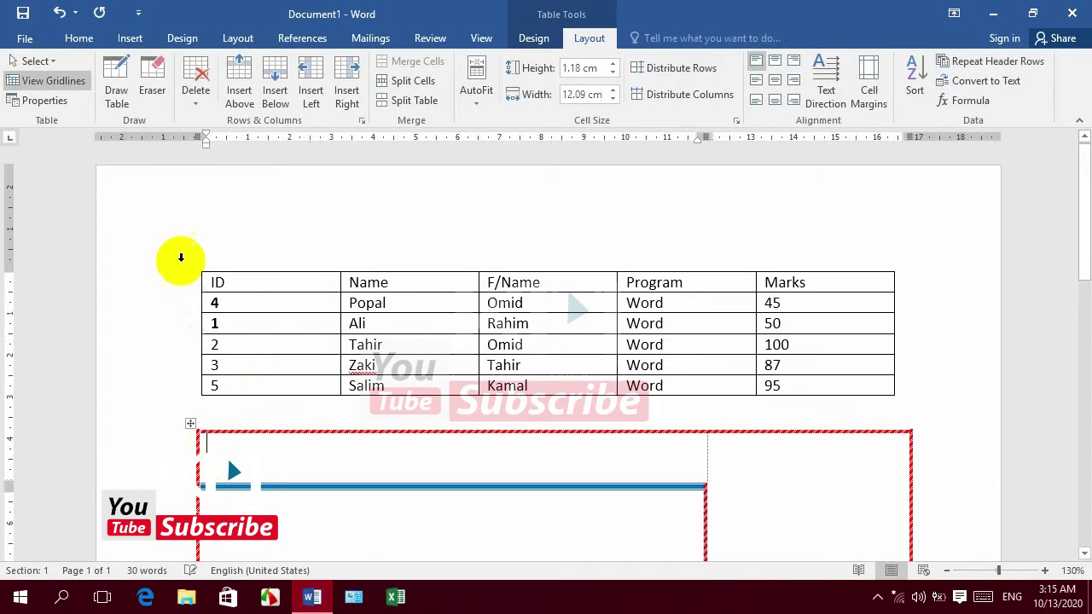
Delete the empty red-hatched table beneath the worker table.
left_click(195, 100)
left_click(316, 323)
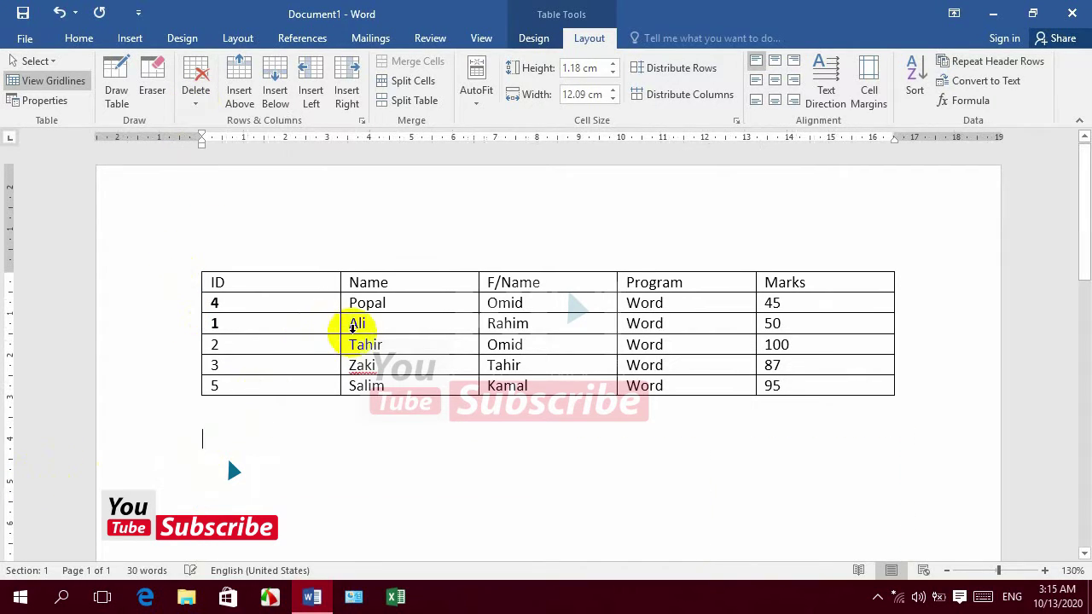
left_click(316, 323)
left_click(601, 32)
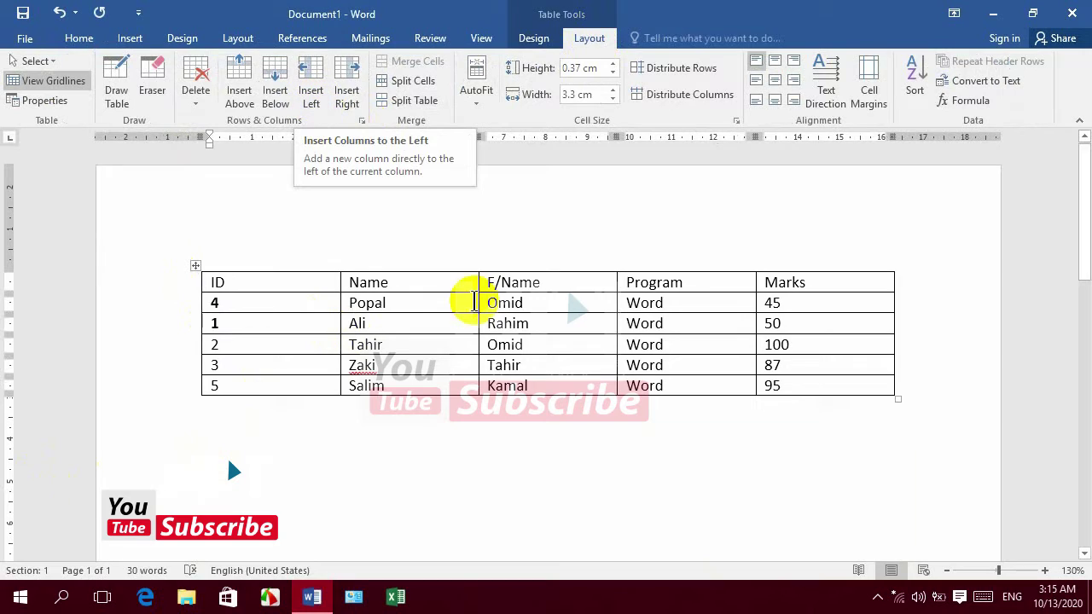
Insert an empty column to the right of Marks, undoing a mistaken column left of Program.
left_click(685, 284)
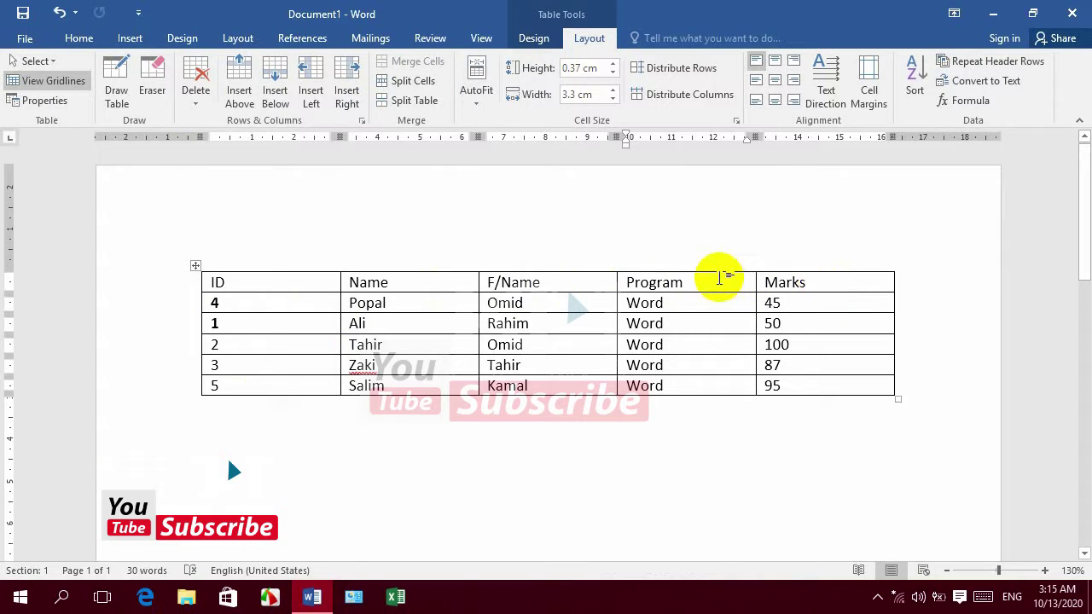
left_click(312, 98)
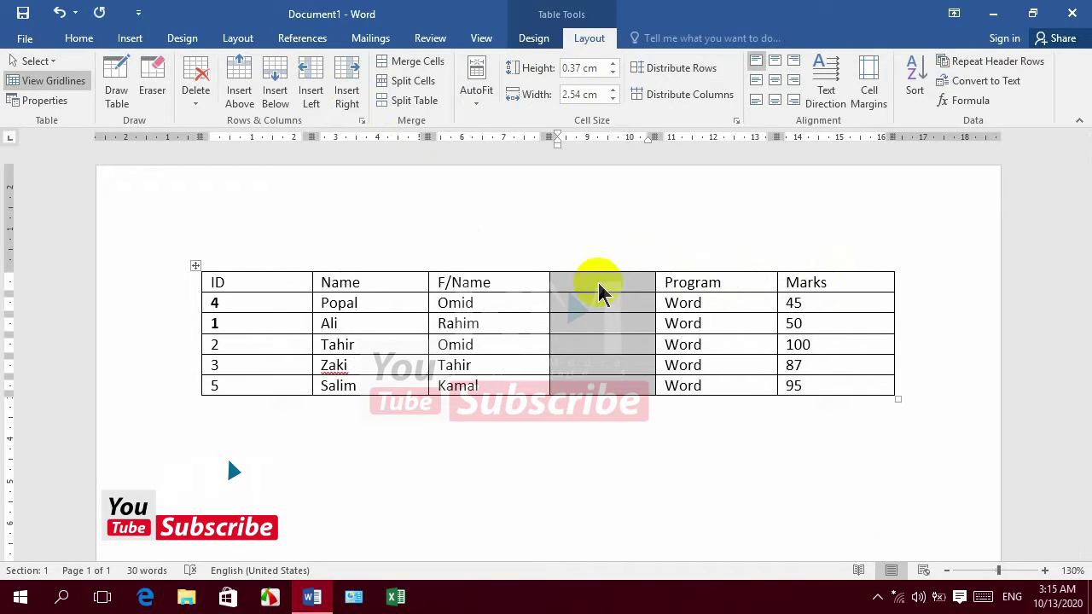
key("BackSpace")
left_click(816, 284)
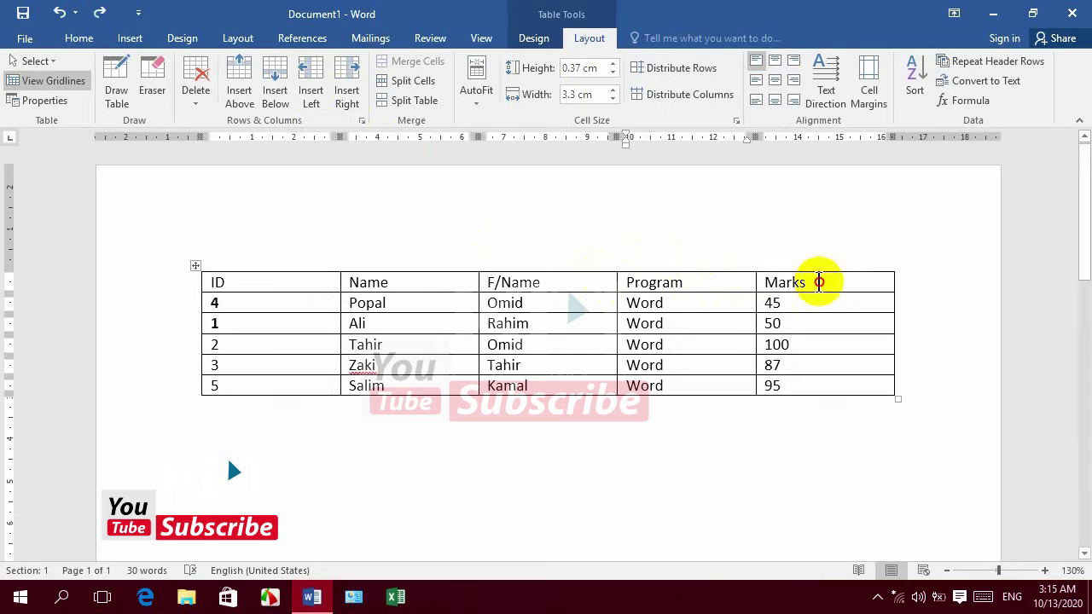
left_click(345, 95)
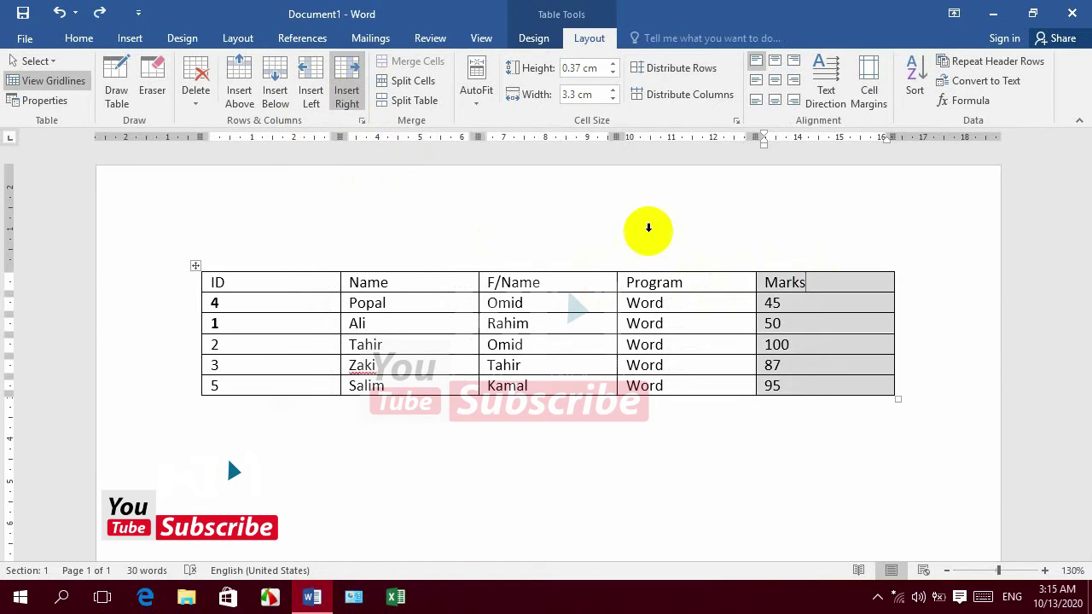
Head the new column 'Fee' and enter 1000, 800 and 900 down it.
left_click(838, 281)
type("F")
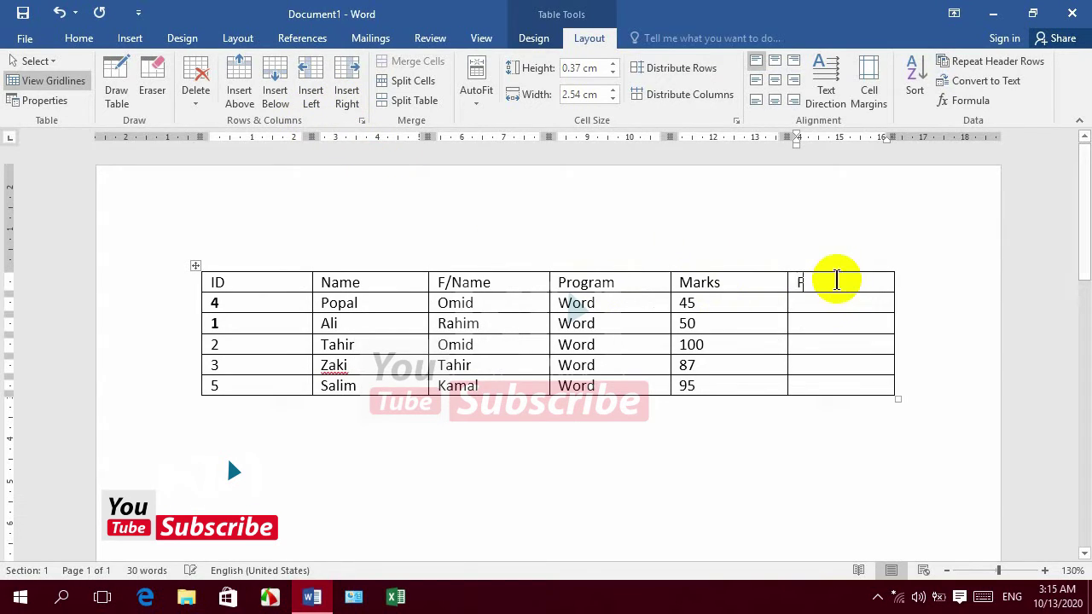
type("ee")
key("Down")
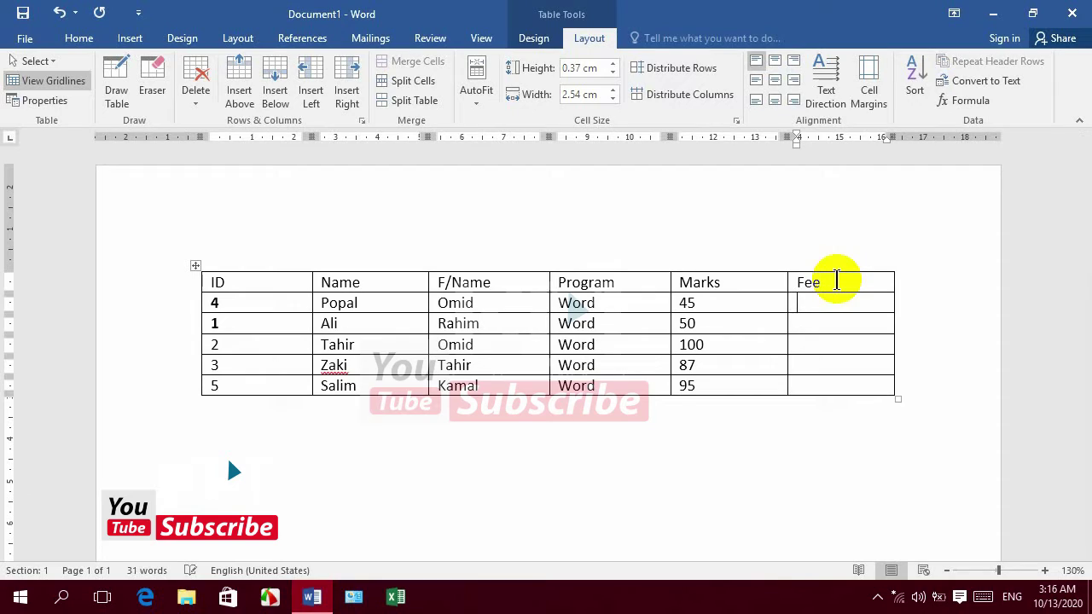
type("10")
key("Down")
type("00")
key("Down")
type("9")
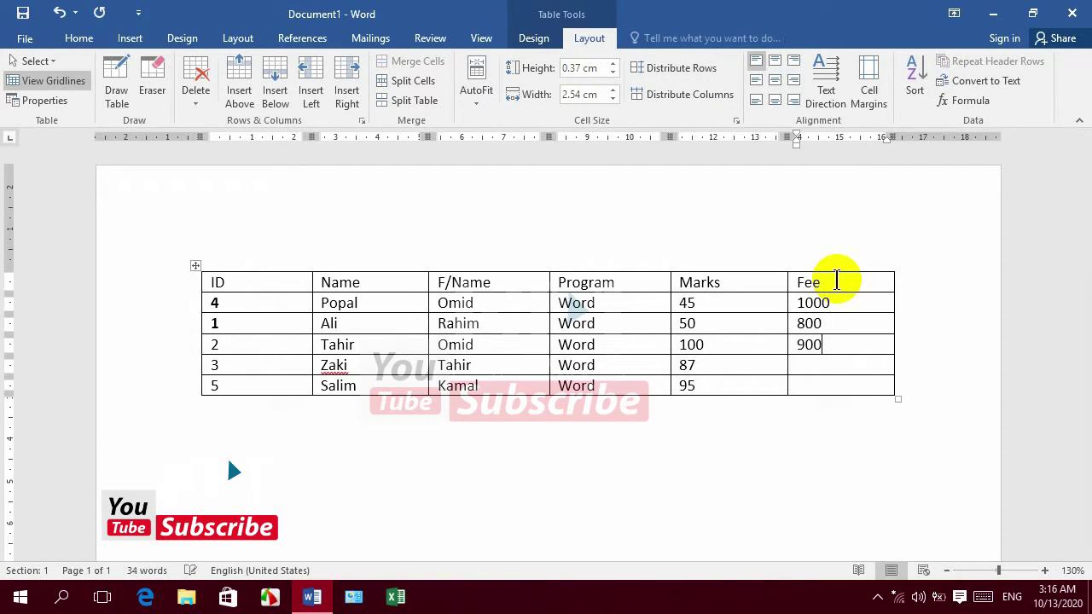
type("0")
type("00")
Turn a typed line of plus signs and tabs into an empty five-column table.
left_click(763, 282)
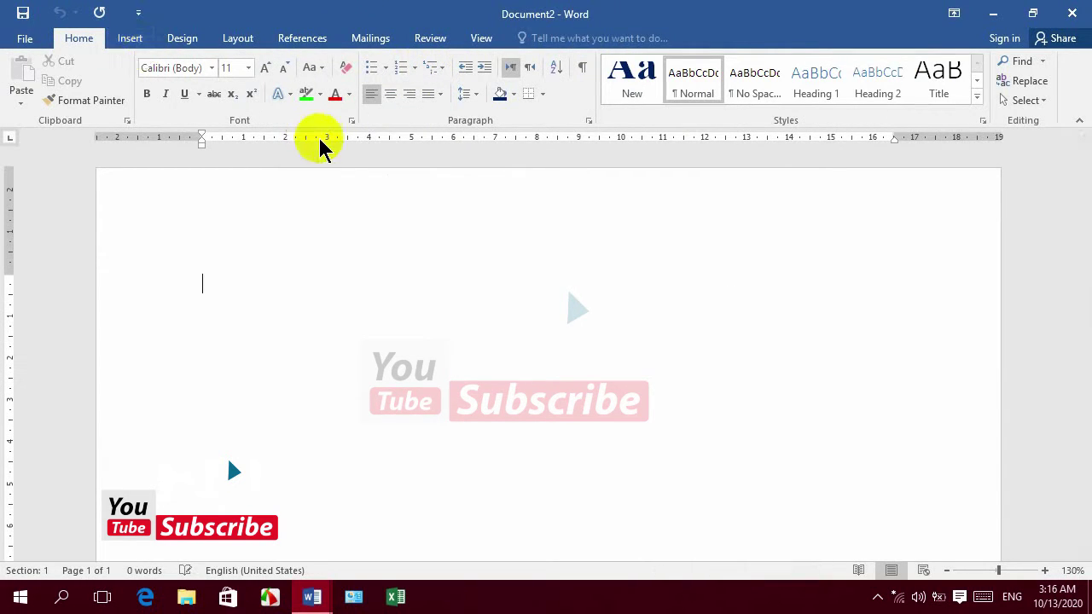
type("+")
key("Tab")
key("Tab")
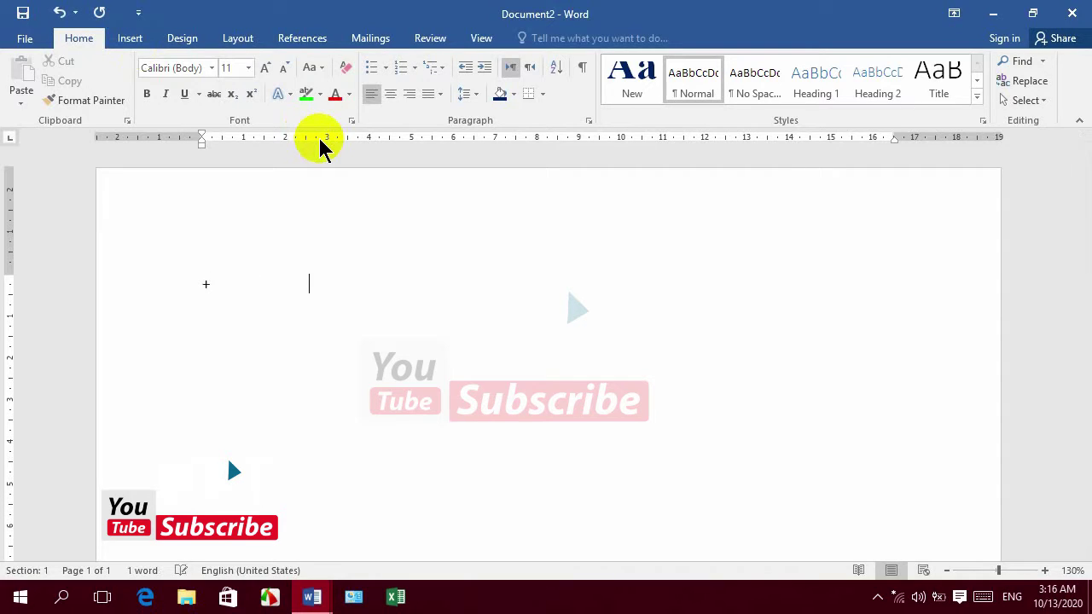
key("Tab")
key("Tab")
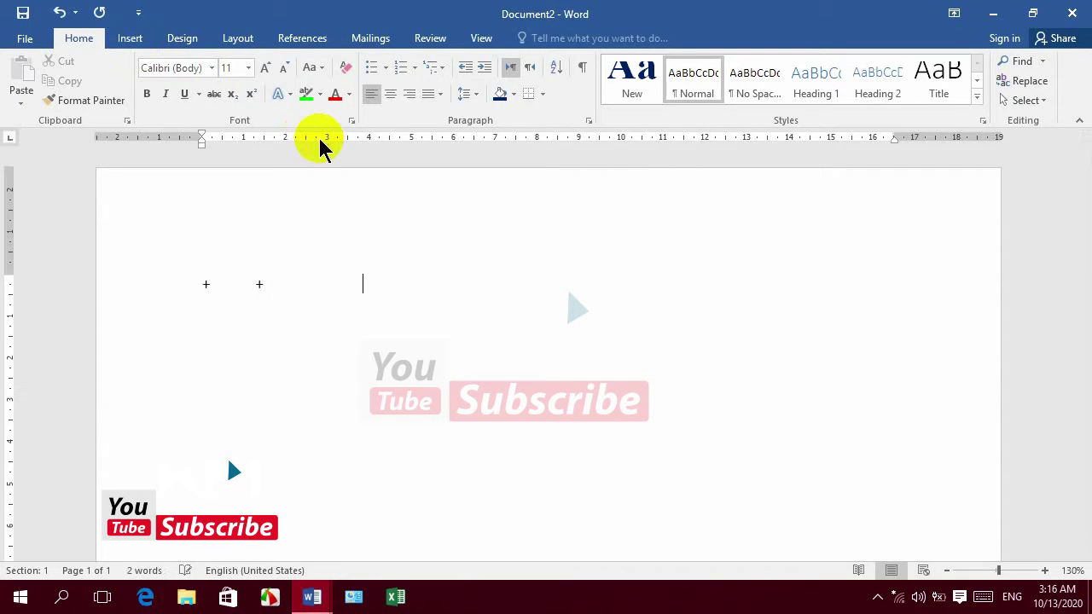
type("+")
key("Tab")
type("+")
key("Tab")
key("Tab")
key("Tab")
key("Tab")
key("Return")
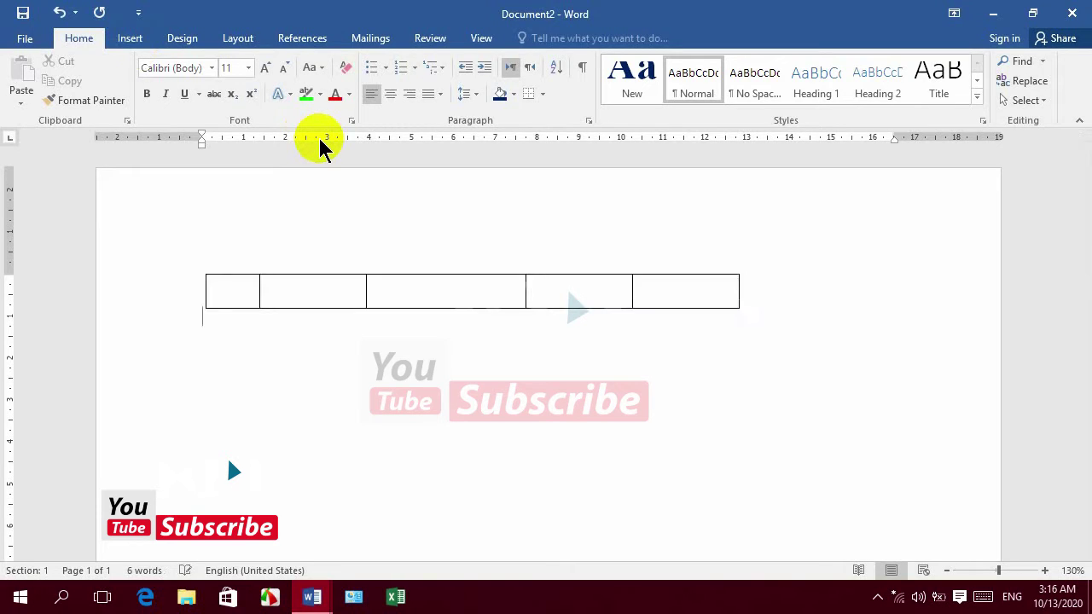
key("Tab")
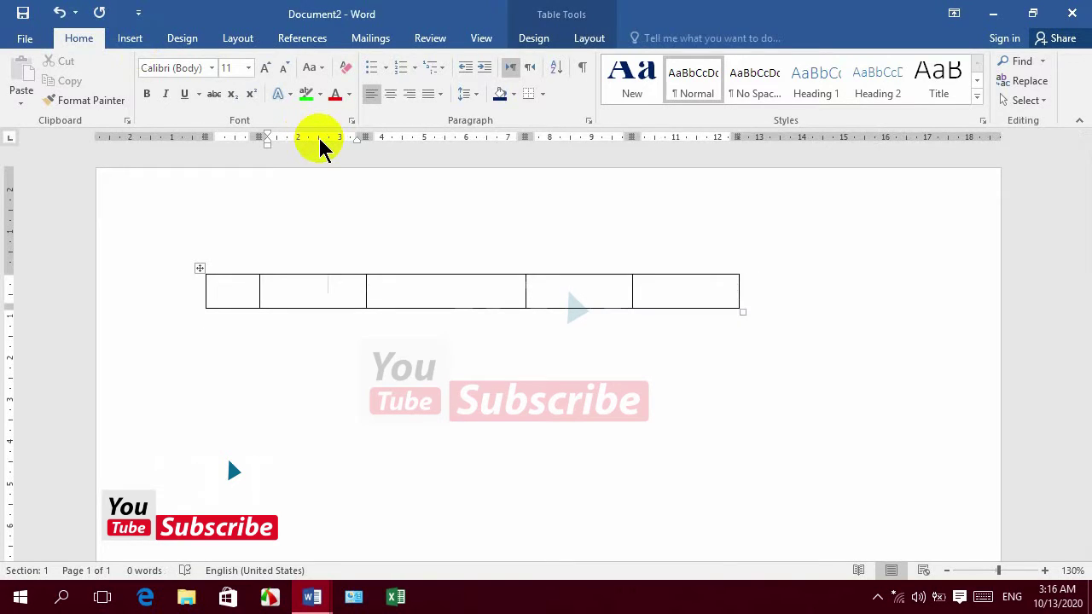
key("Tab")
key("Tab")
key("Tab")
key("Tab")
key("Tab")
key("Tab")
key("Tab")
key("Tab")
key("Tab")
key("Tab")
key("Tab")
key("Tab")
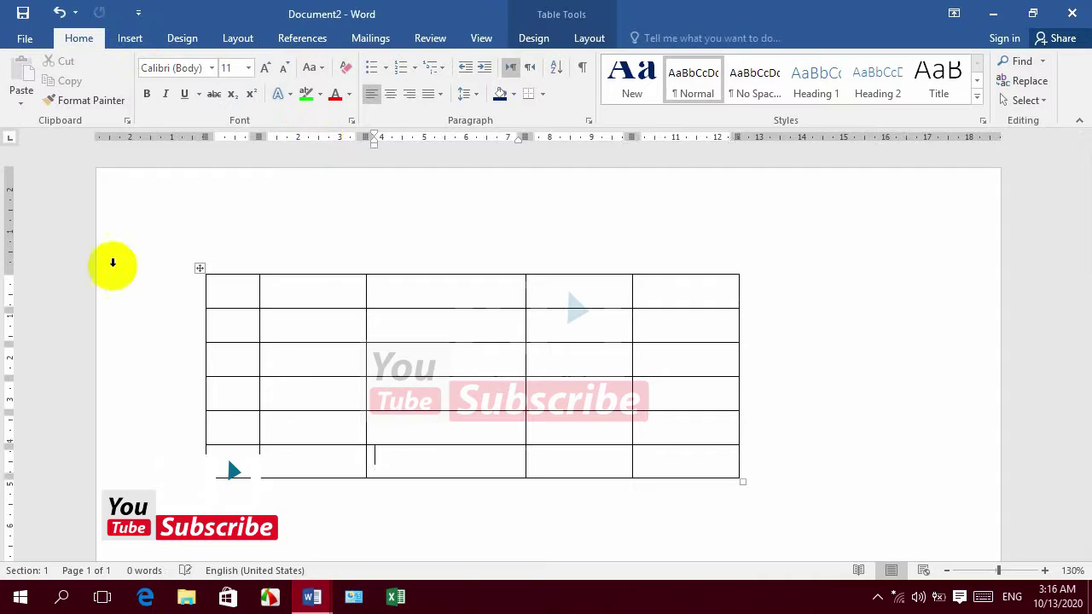
Type the headers ID, Name, Job, Grade and Salary in the first row.
left_click(240, 296)
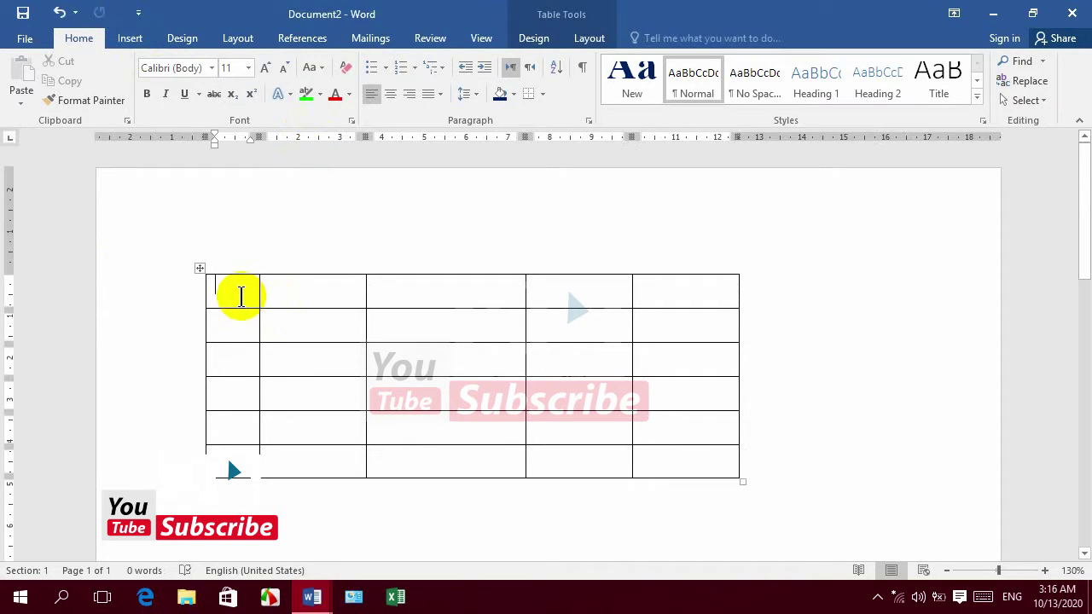
type("ID")
key("Tab")
type("N")
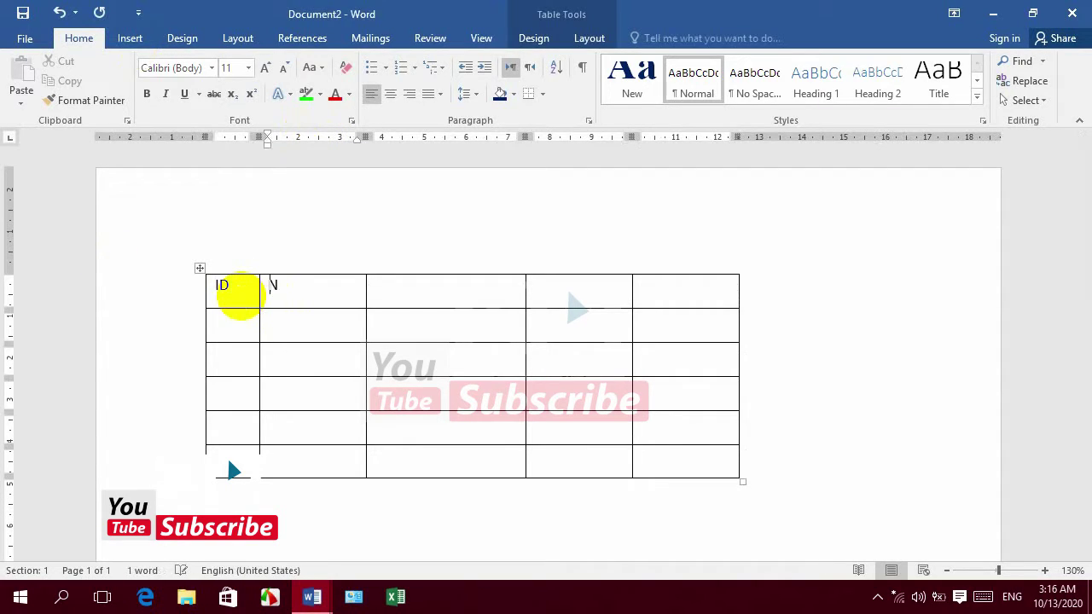
type("ame")
key("Tab")
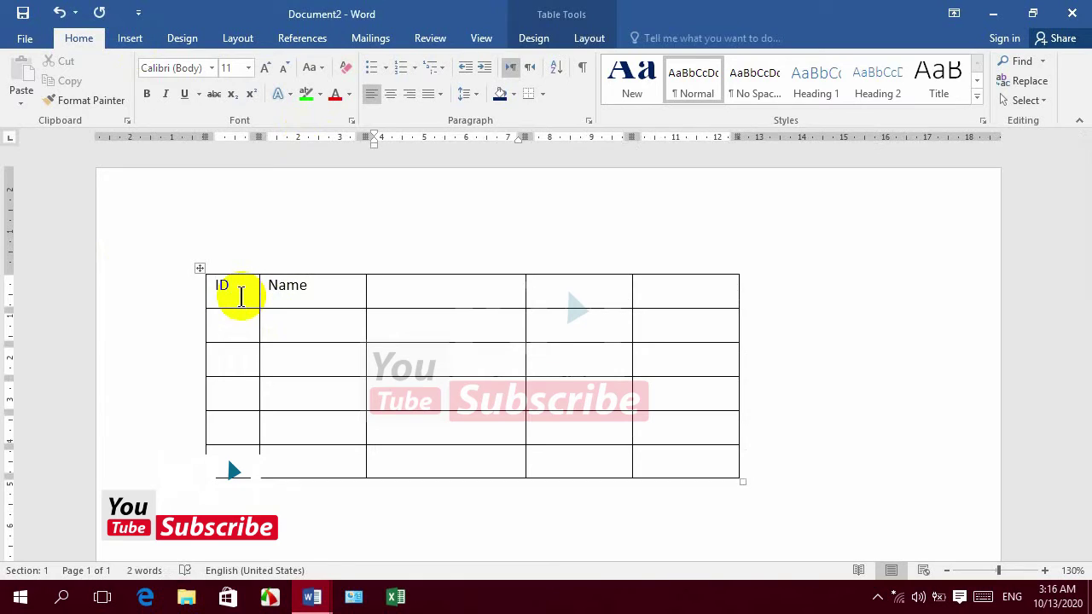
type("Job")
key("Tab")
type("Gr")
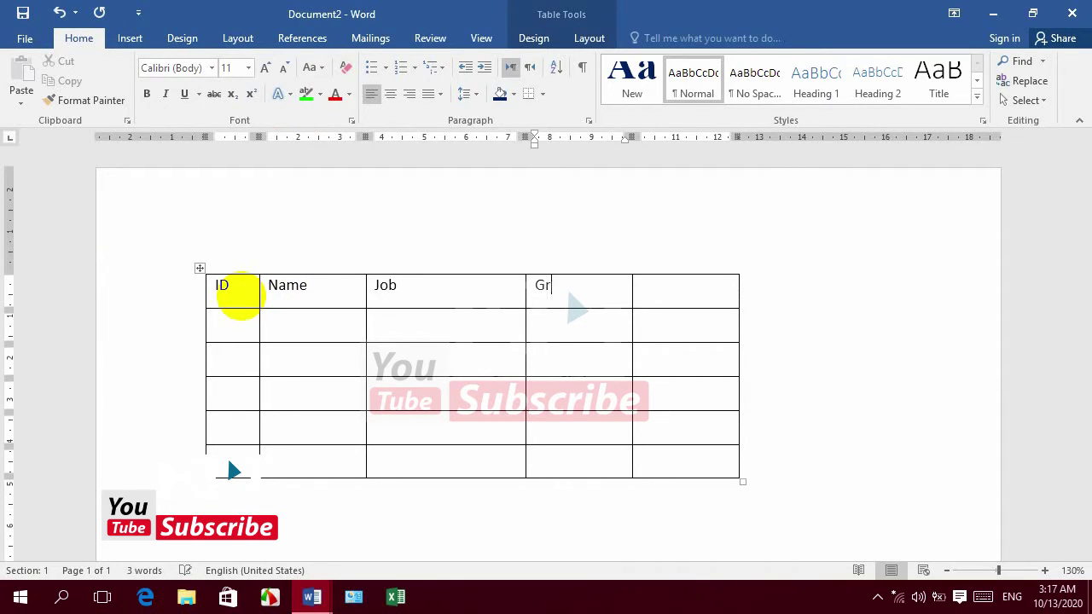
type("ade")
key("Tab")
type("Sa")
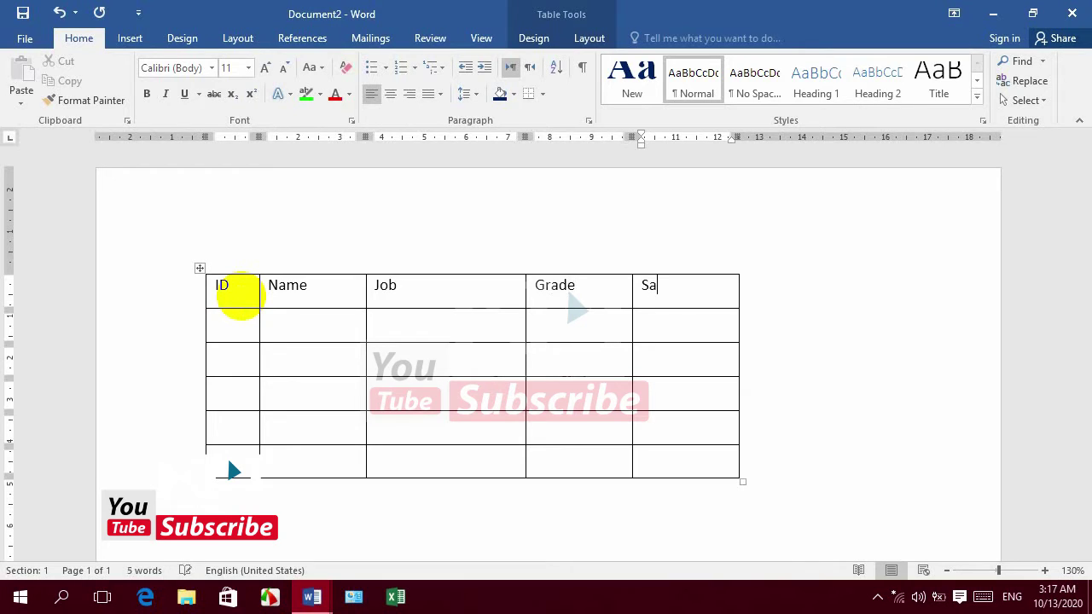
type("lary")
Enter worker 1, Tahir, IT, grade +, salary 19000 in row two.
left_click(243, 325)
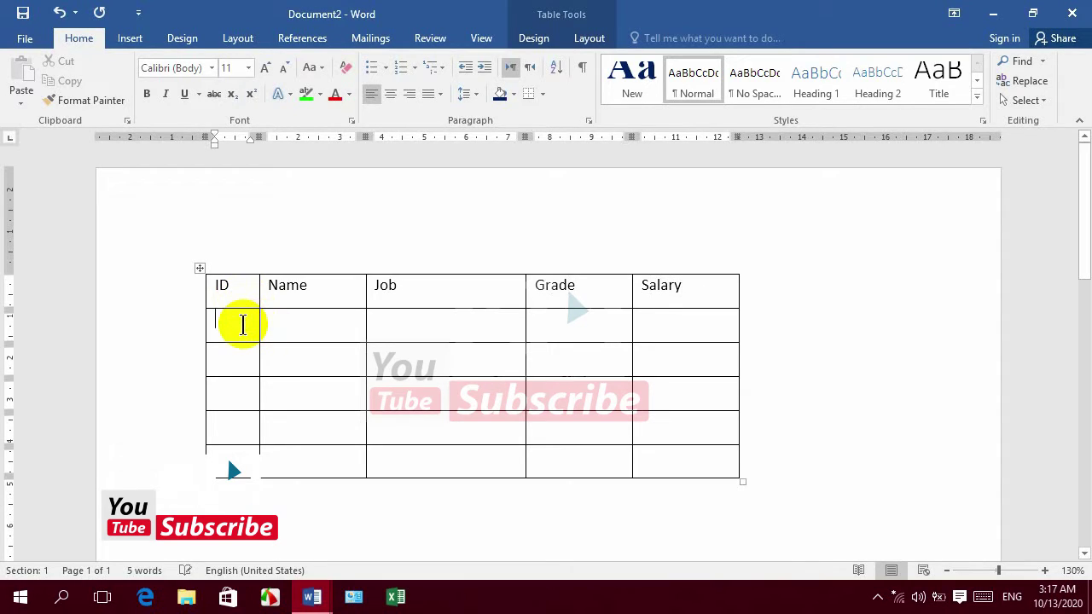
type("1")
key("Tab")
type("Tahir")
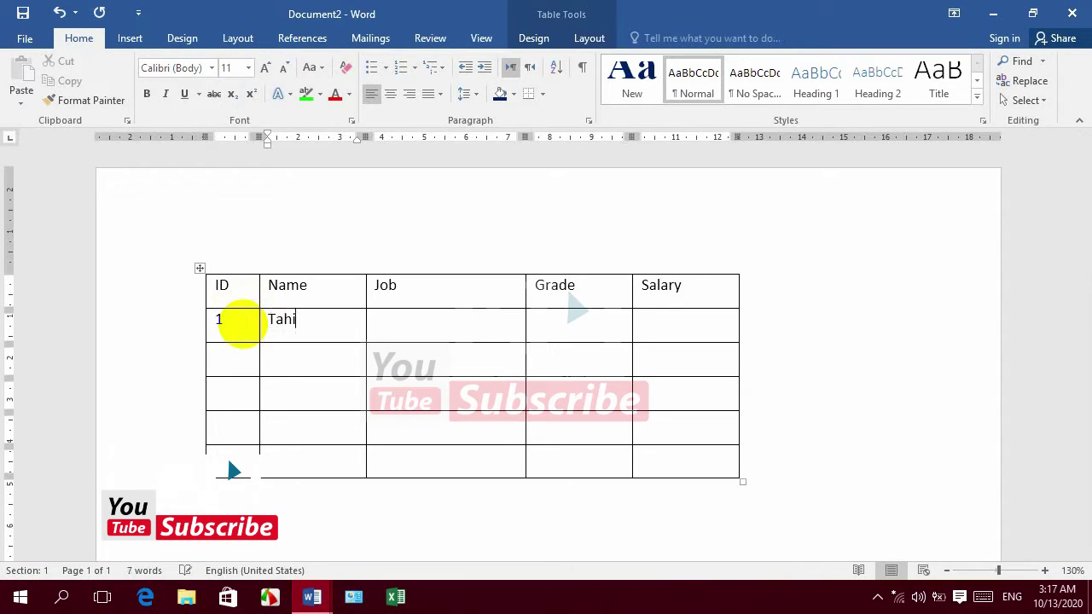
key("Tab")
type("IT")
key("Tab")
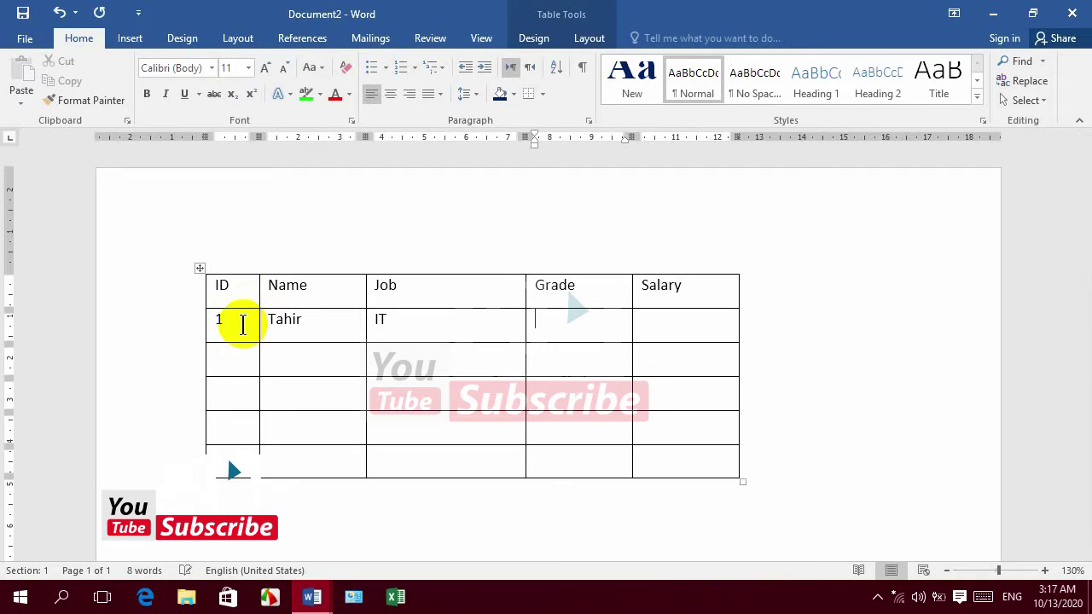
type("A+")
key("Tab")
type("1900")
Enter worker 2, Walid, Admin, salary 15000 in row three.
key("Tab")
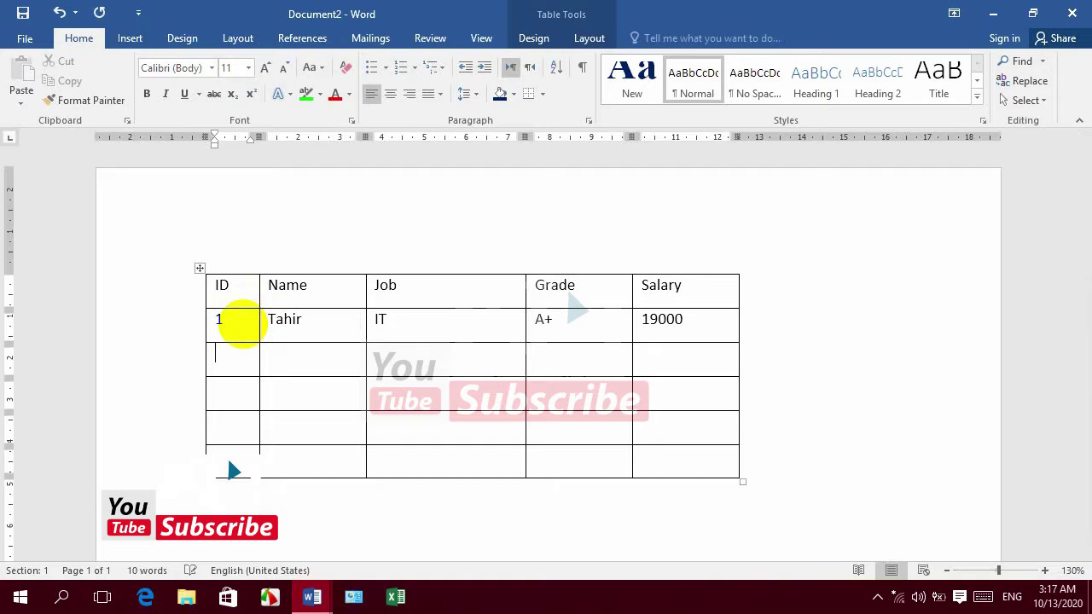
type("2")
key("Tab")
type("Walid")
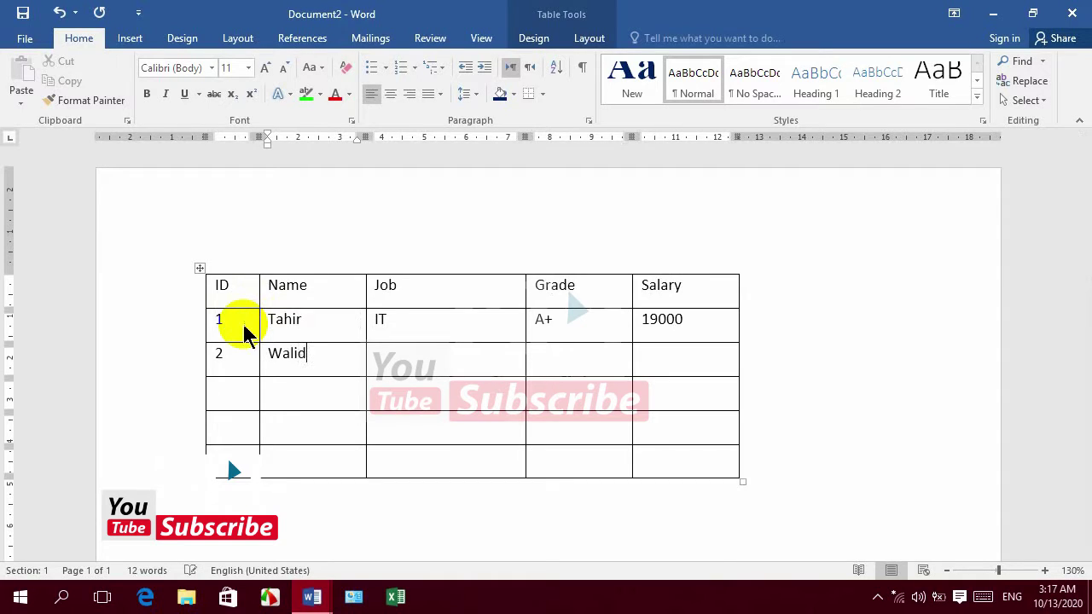
key("Tab")
type("dmin")
key("Tab")
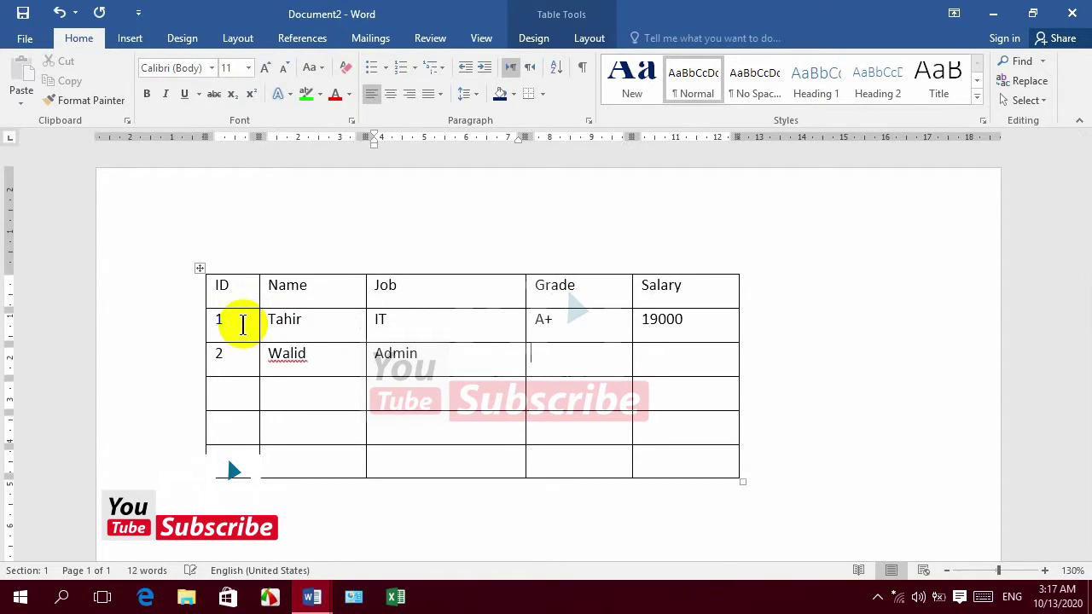
type("A")
key("Tab")
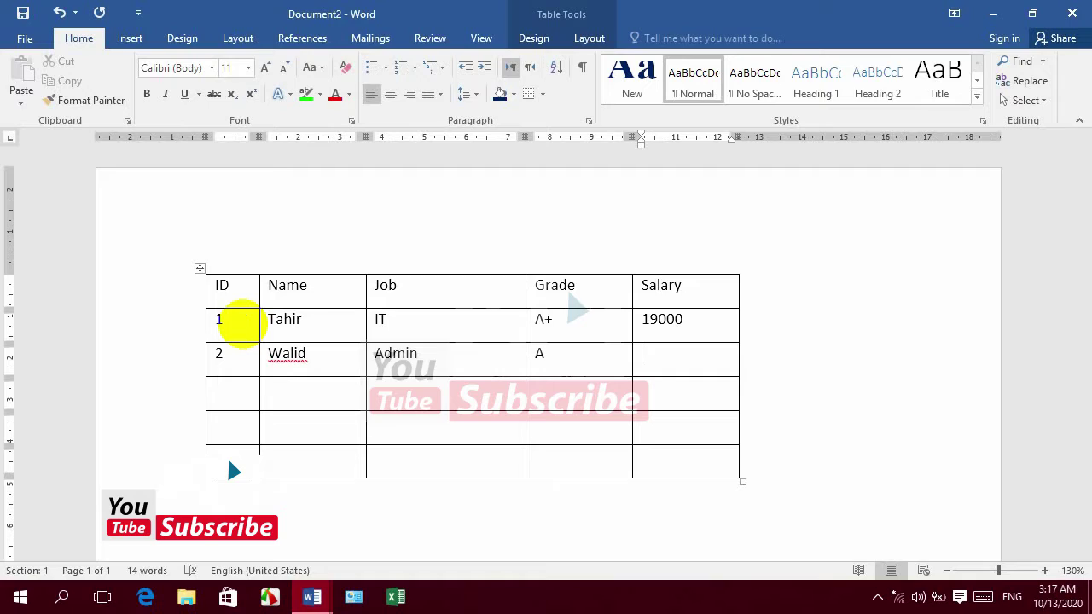
type("15000")
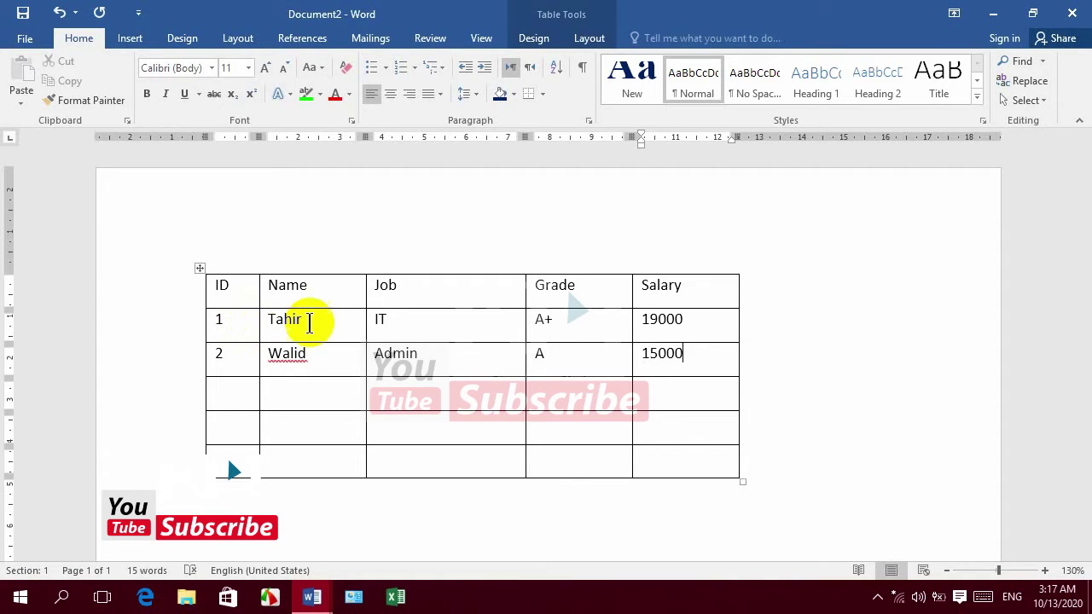
left_click(440, 286)
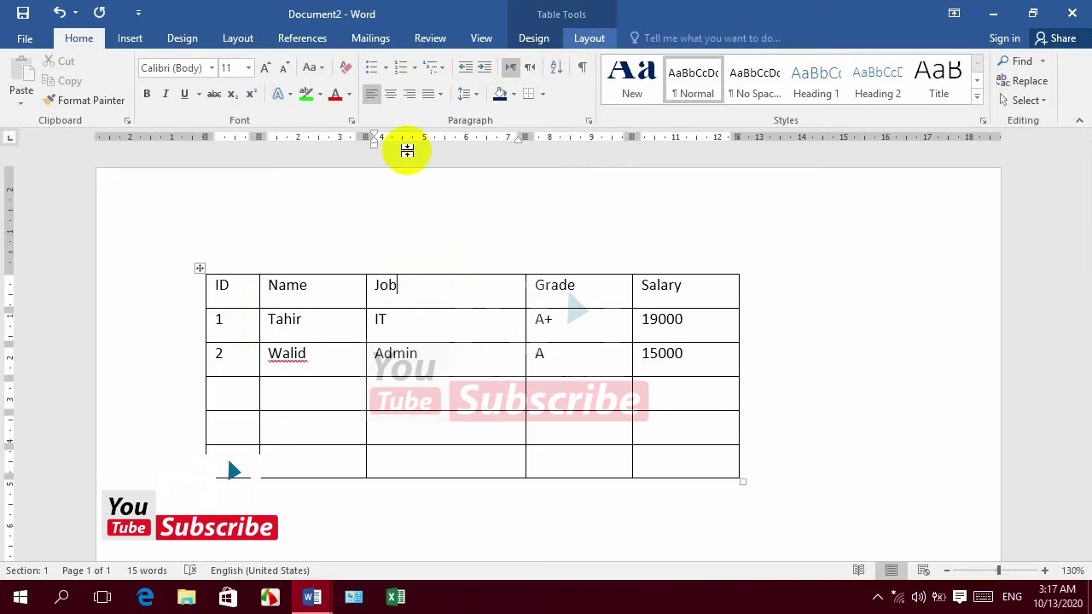
Insert a new row above the headers and merge its cells into one.
left_click(240, 81)
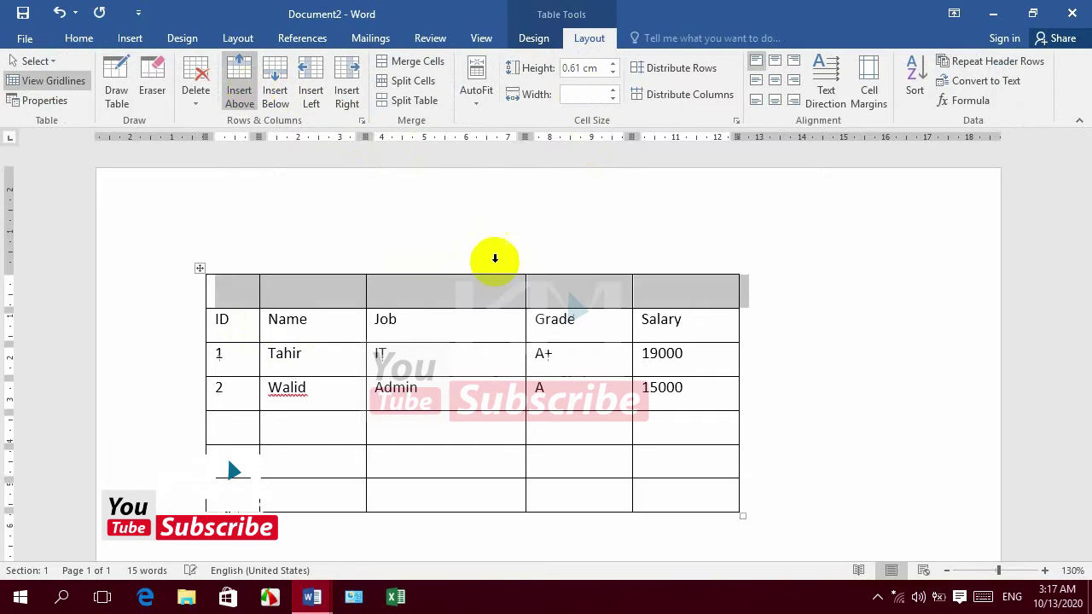
left_click(687, 286)
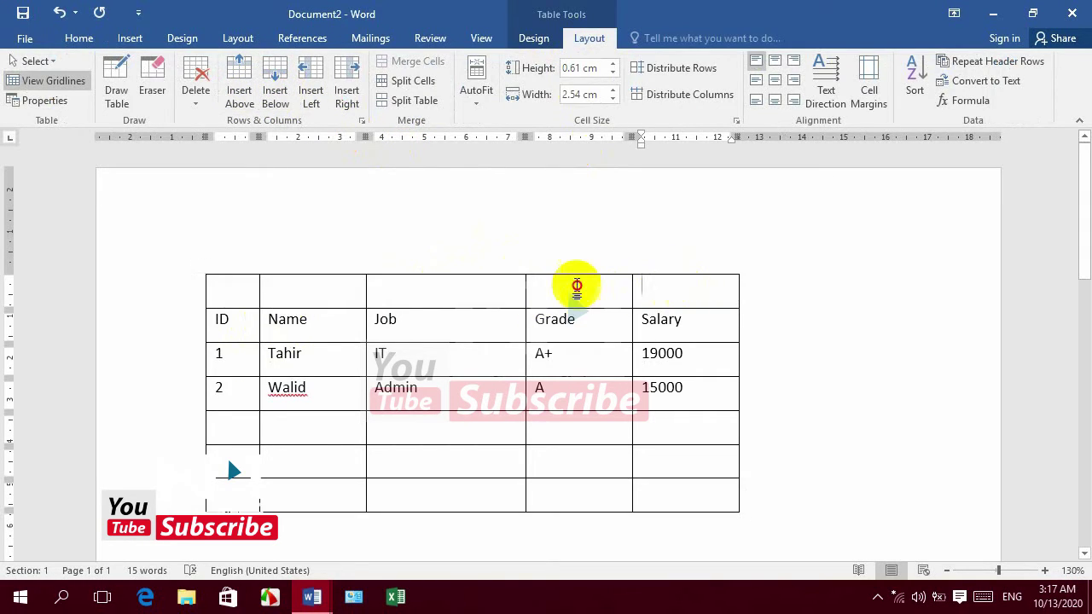
left_click_drag(576, 287, 218, 286)
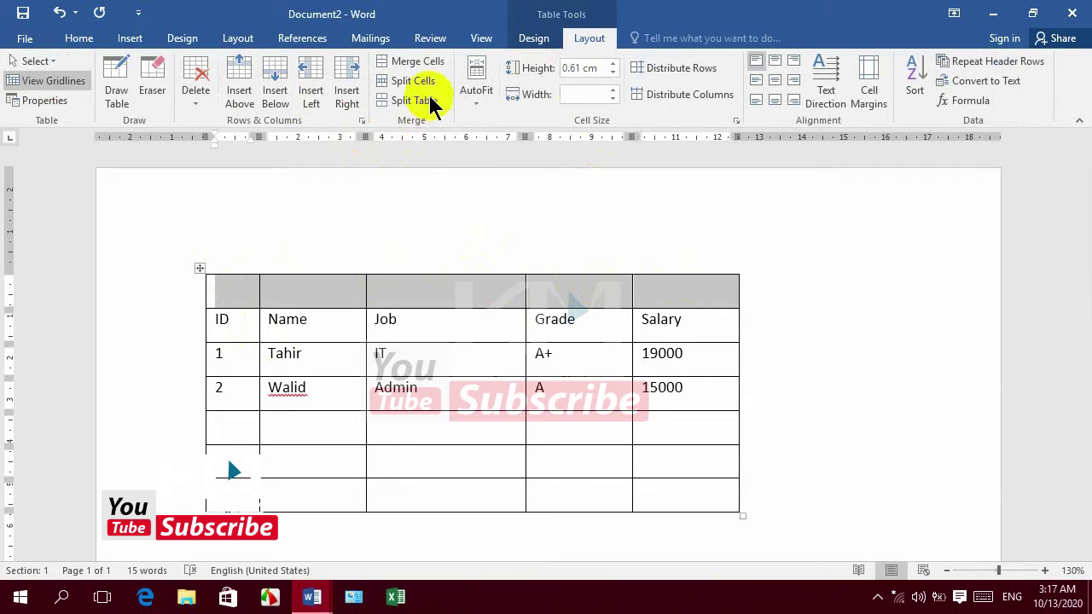
left_click(298, 287)
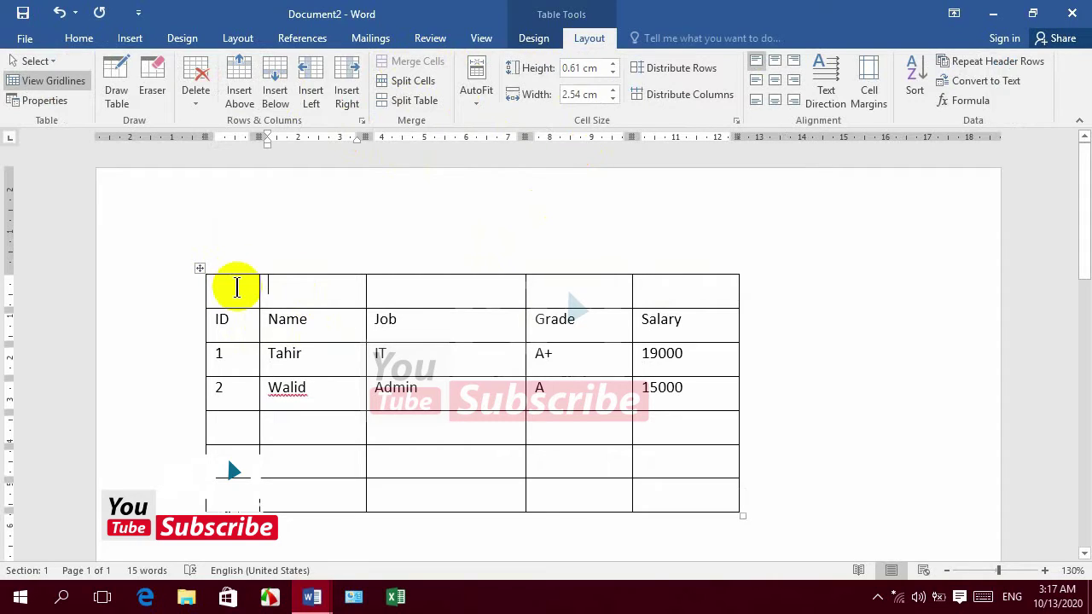
mouse_move(236, 287)
left_mouse_down()
mouse_move(446, 288)
mouse_move(651, 309)
mouse_move(670, 285)
left_mouse_up()
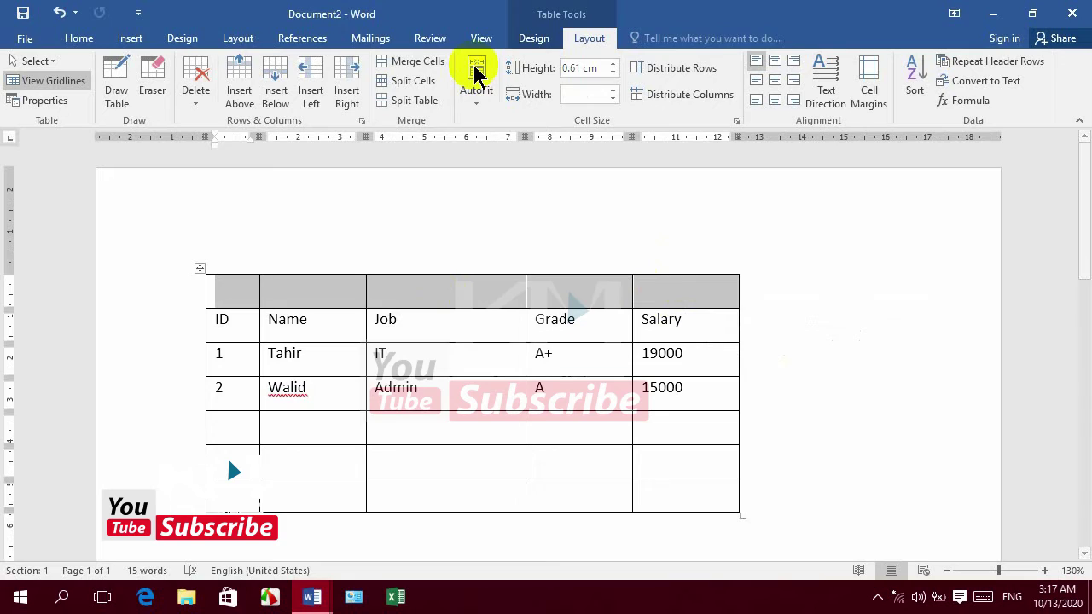
left_click(416, 61)
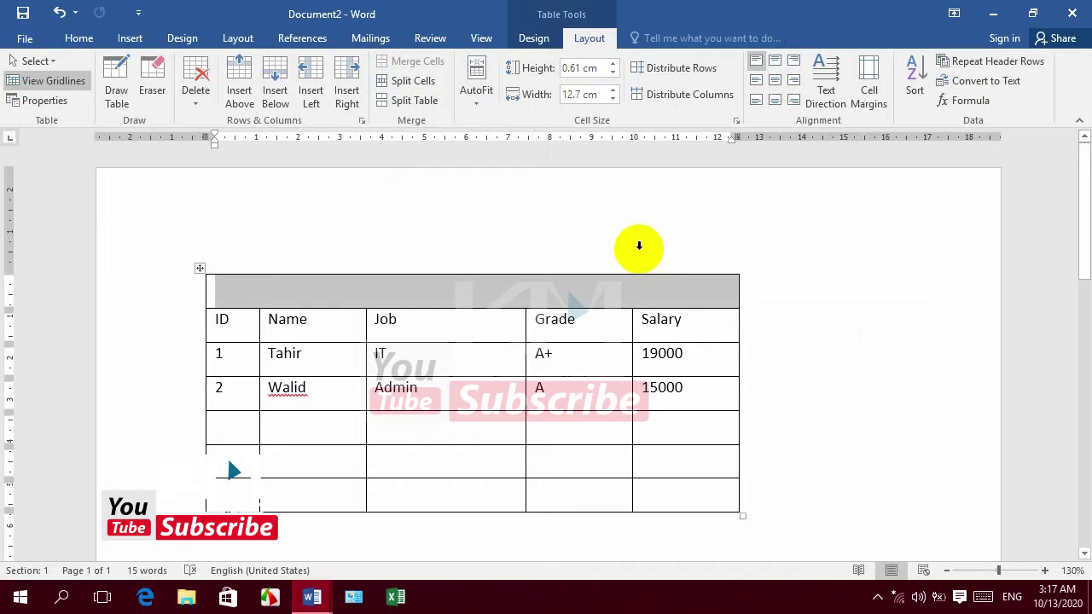
Type 'Worker Table' in the merged row, make it bold and larger, and centre it.
type("Worker")
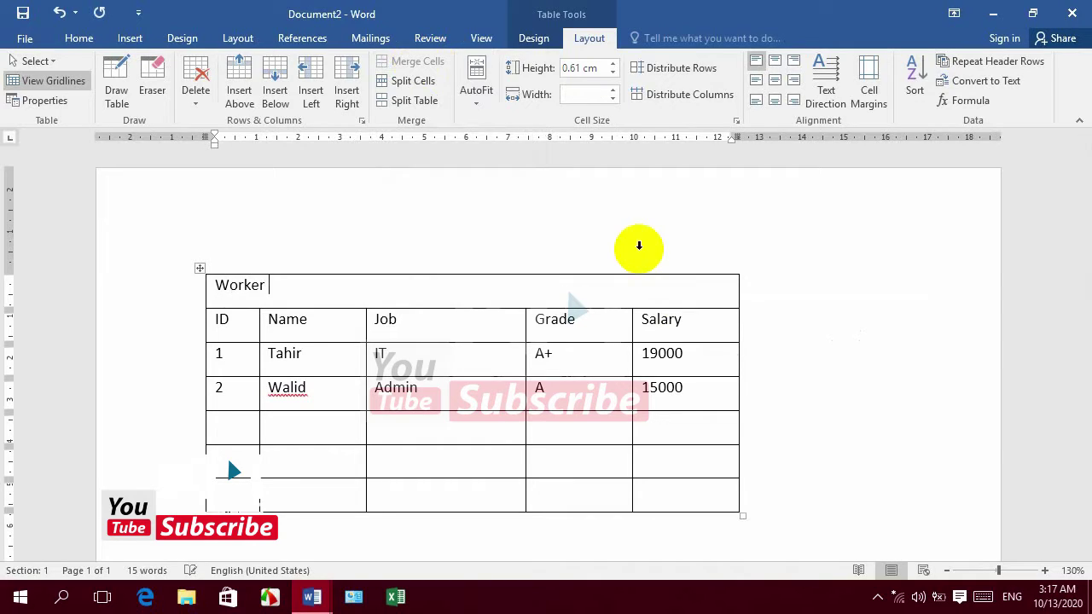
type(" Table")
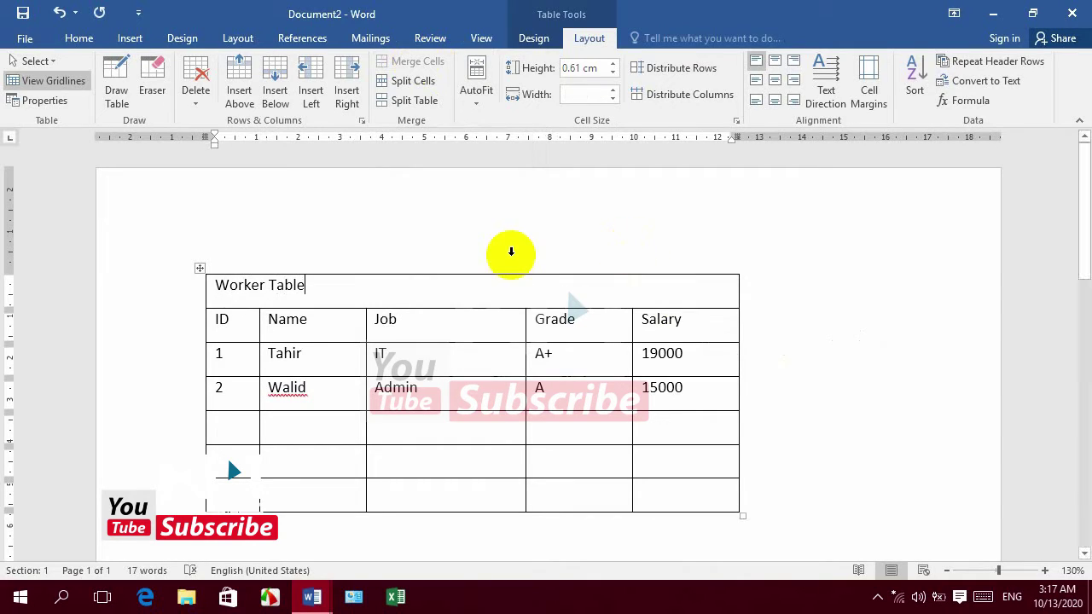
key("ctrl+e")
left_click_drag(554, 285, 417, 286)
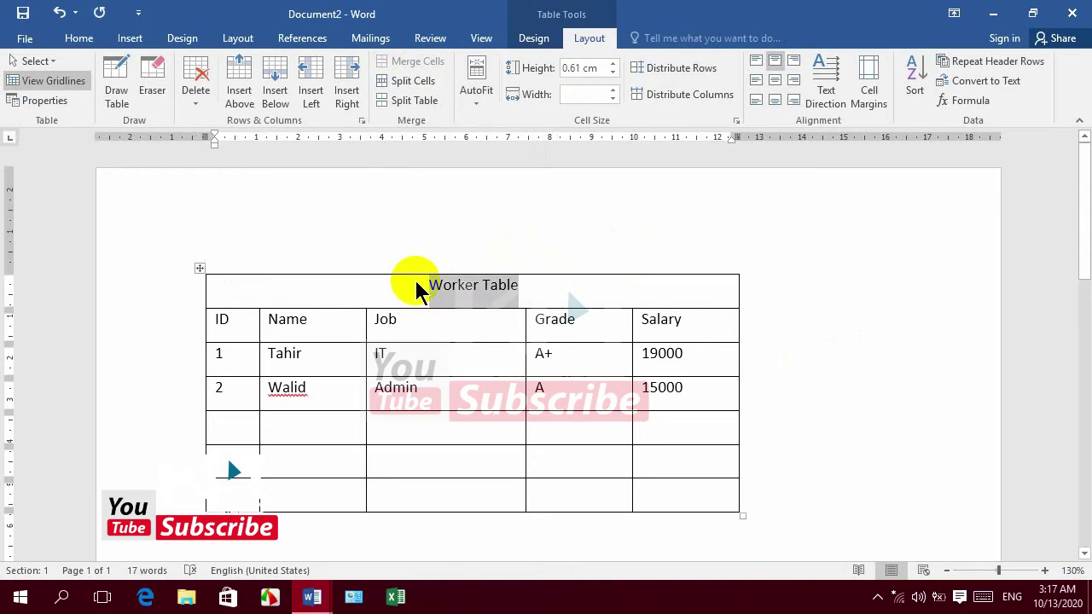
key("ctrl+b")
key("ctrl+shift+period")
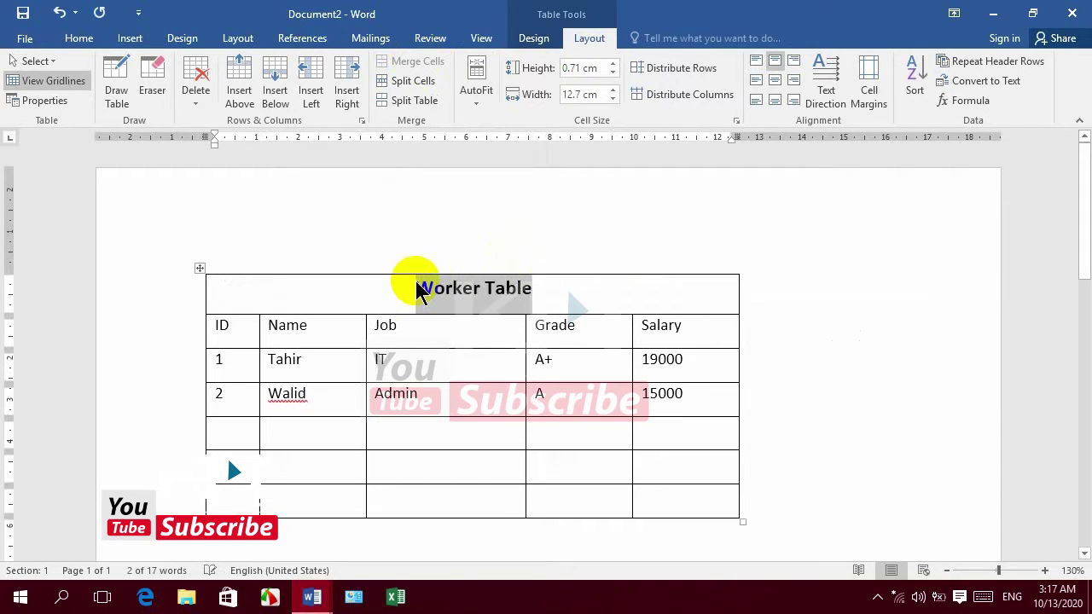
left_click(776, 82)
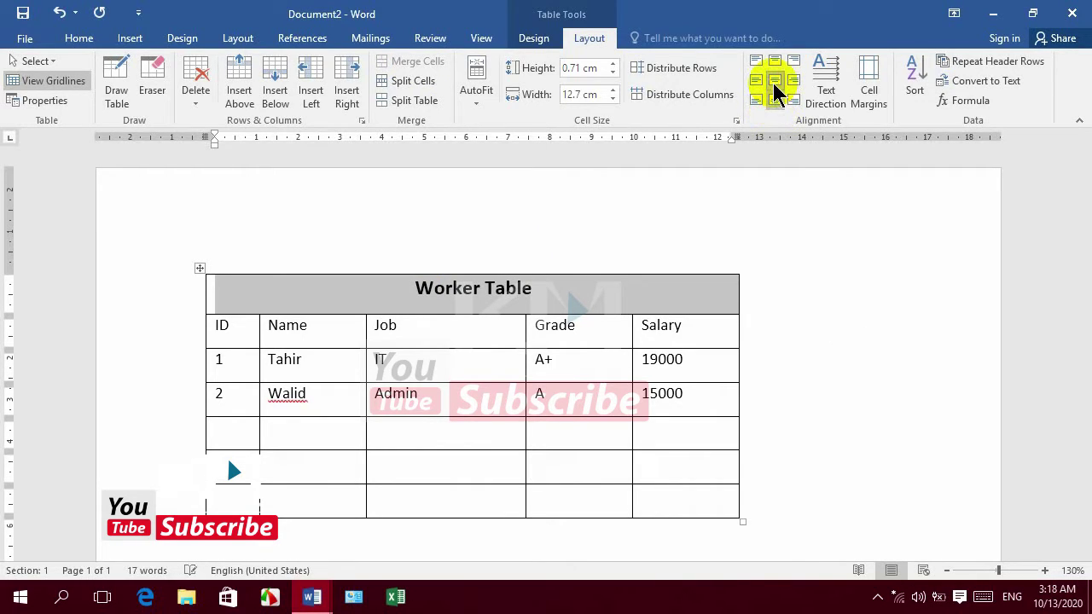
left_click(555, 291)
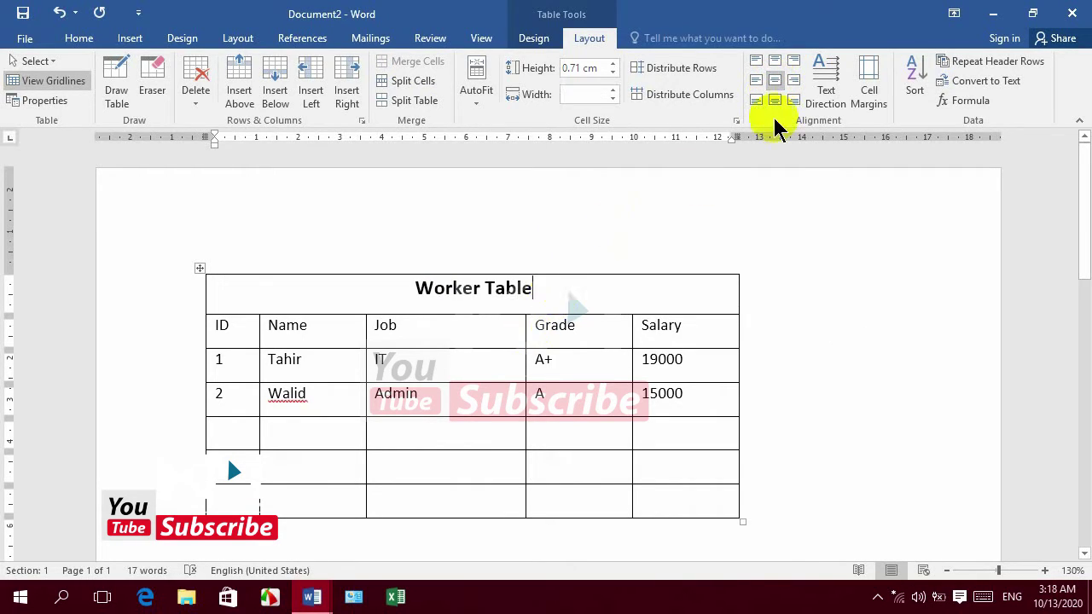
left_click(774, 82)
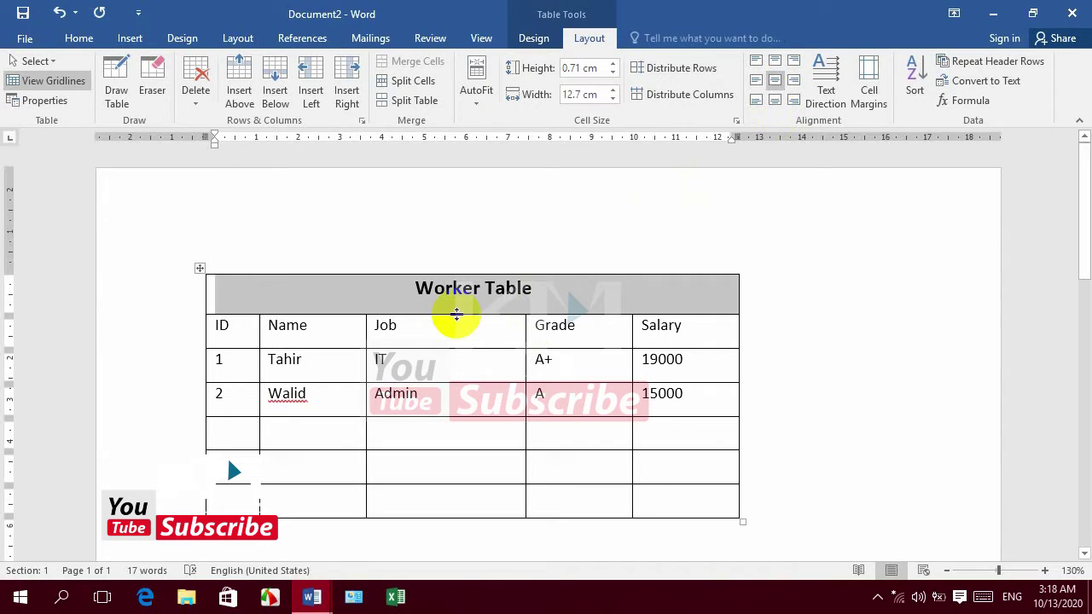
left_click(512, 300)
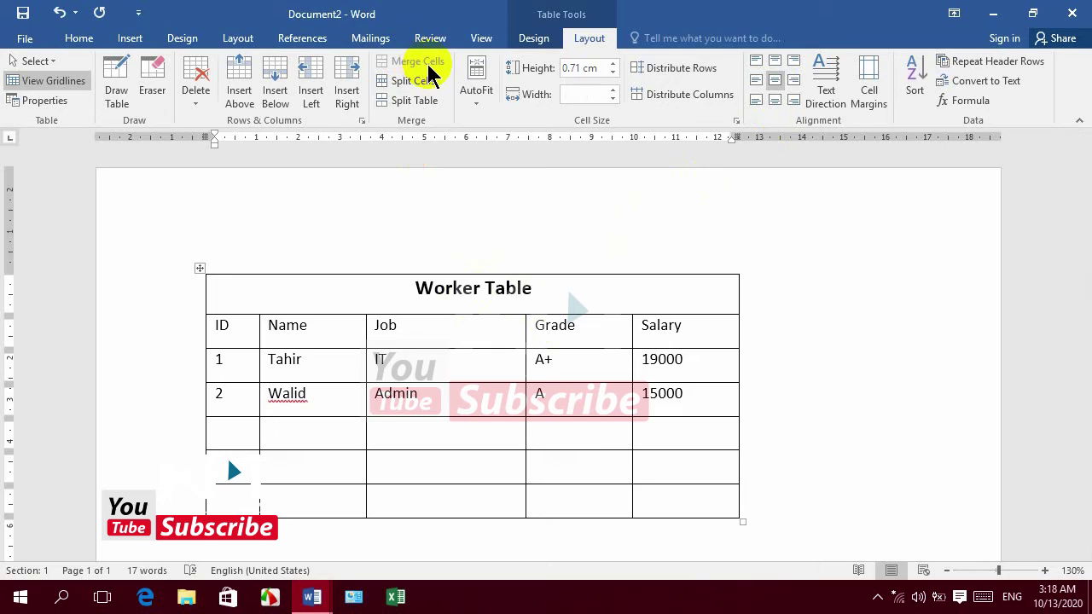
Enter the address line 'Add: Kabul Afghanistan' in the merged bottom row.
left_click_drag(694, 512, 224, 499)
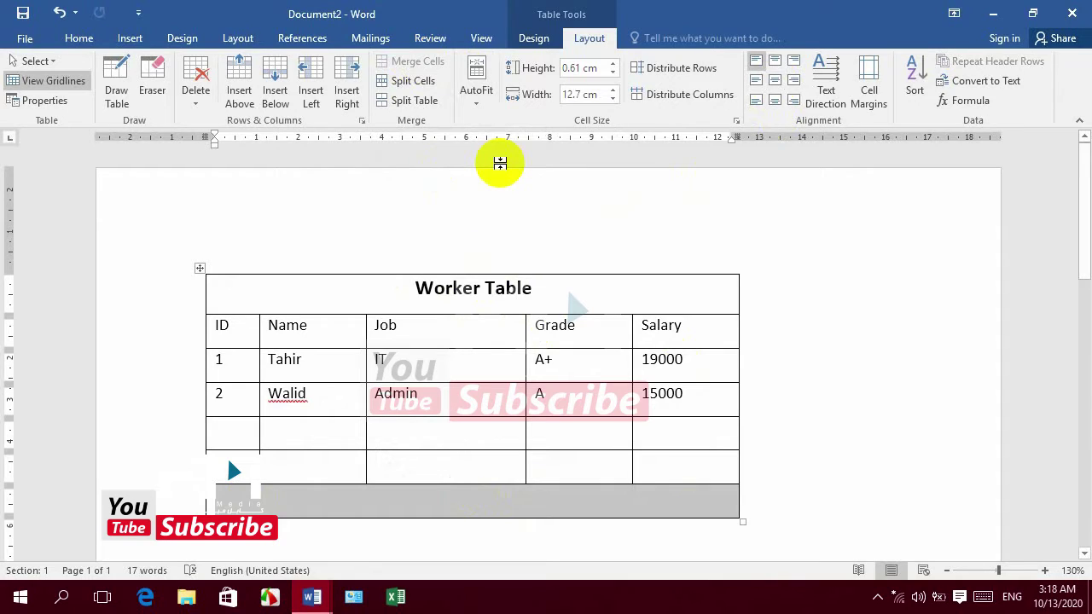
type("Add:")
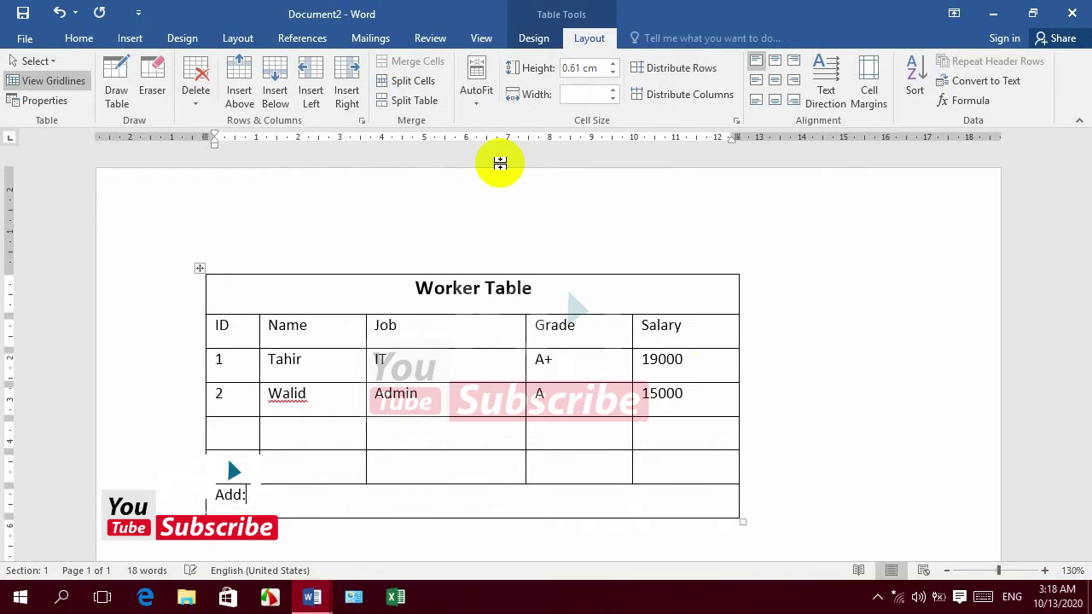
type(" Kabul Afg")
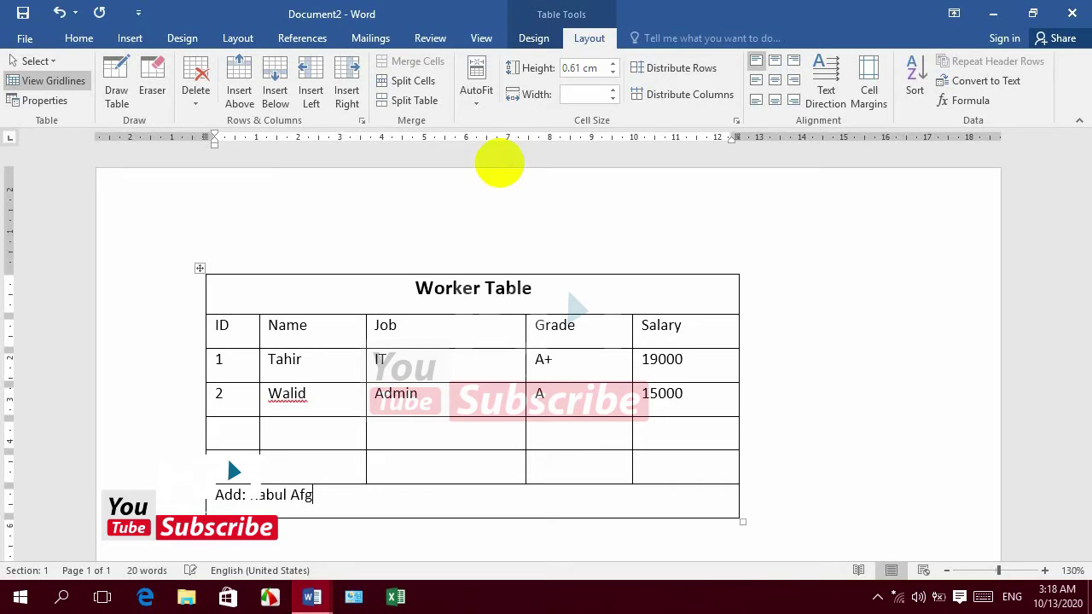
type("hanistan")
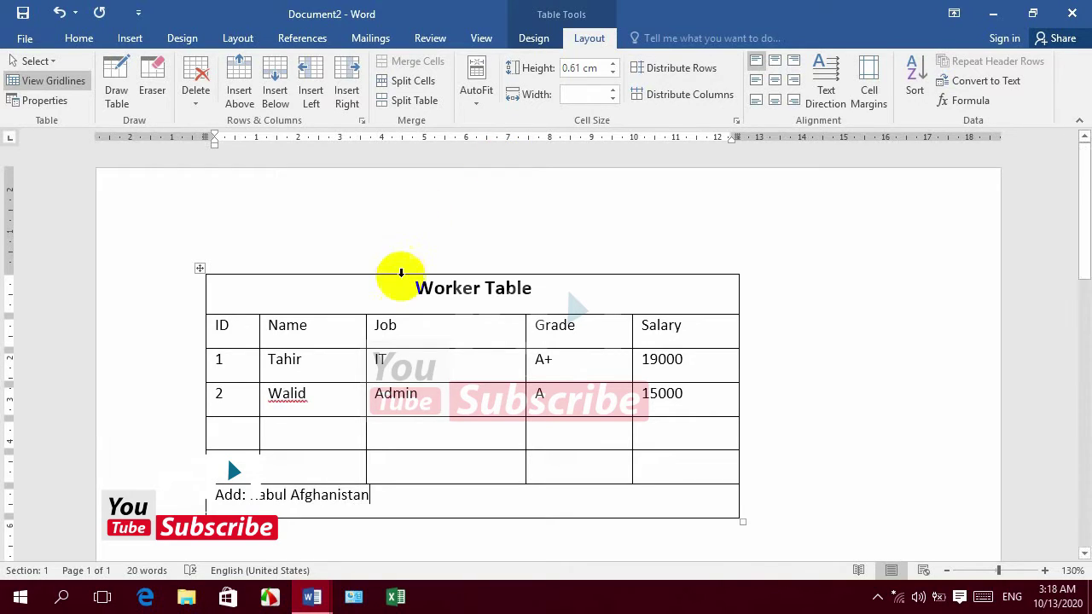
left_click(401, 360)
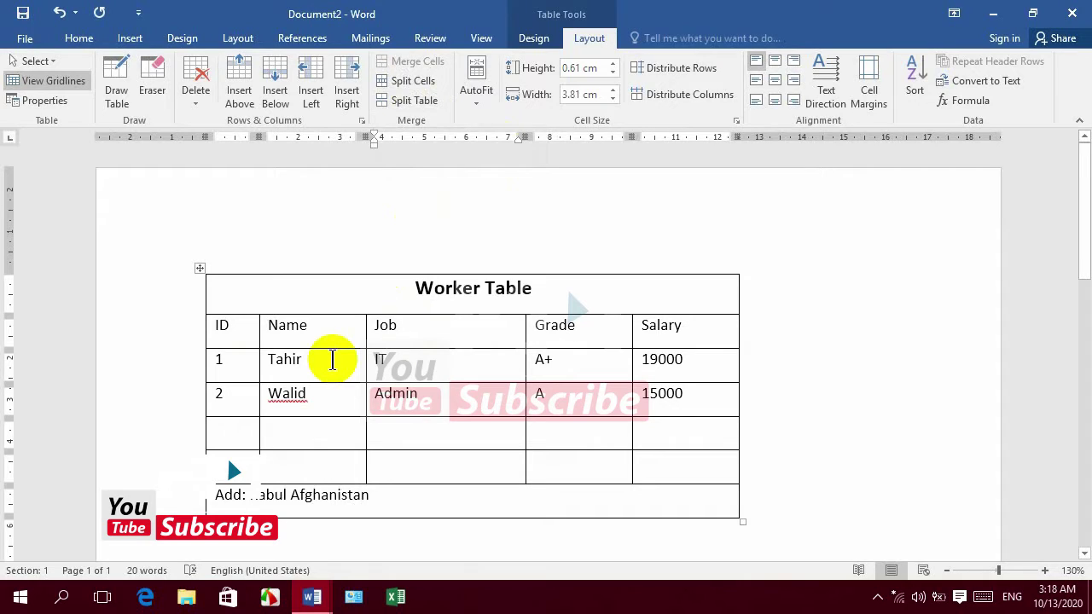
Split the ID header cell in two and type the Dari label 'شماره' beside it.
left_click(244, 329)
left_click(409, 86)
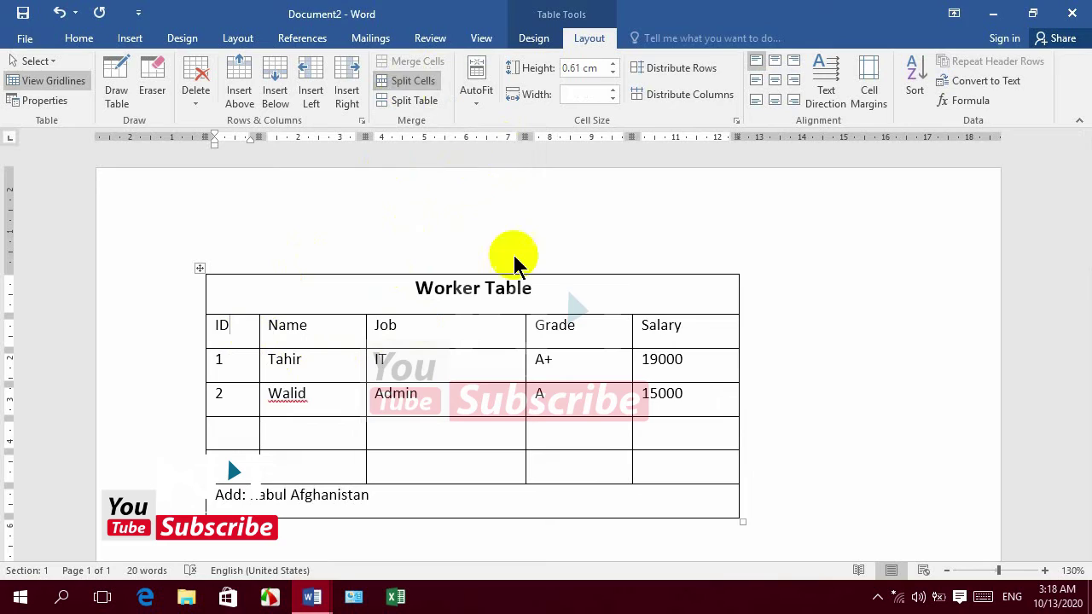
left_click(518, 322)
left_click_drag(205, 325, 258, 335)
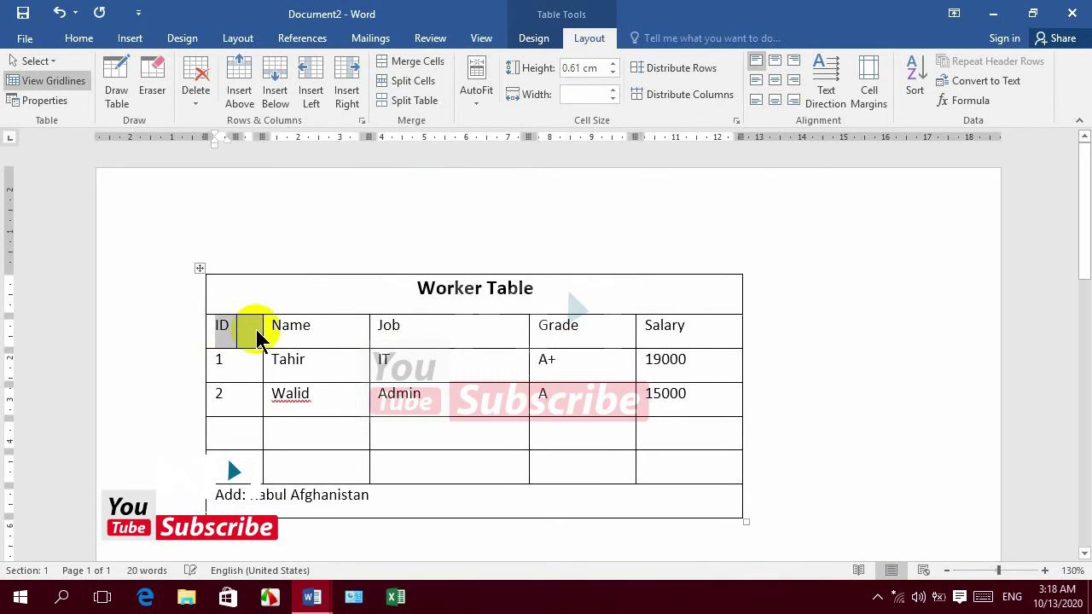
left_click(255, 331)
key("alt+shift")
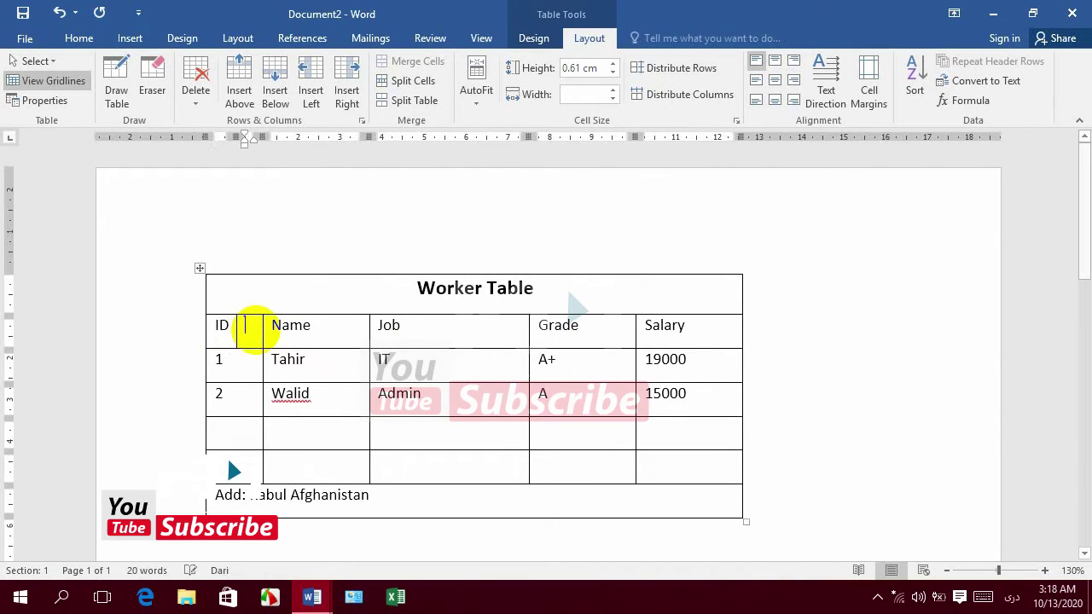
type("شماره")
Split the Name header cell and add the Dari label 'نام'.
left_click(336, 332)
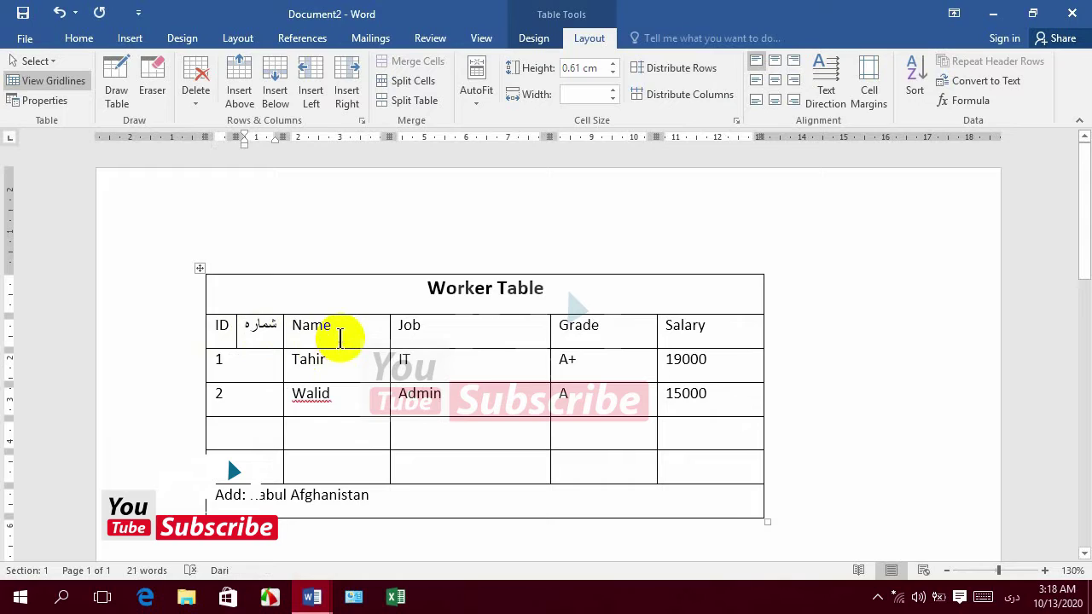
left_click(409, 81)
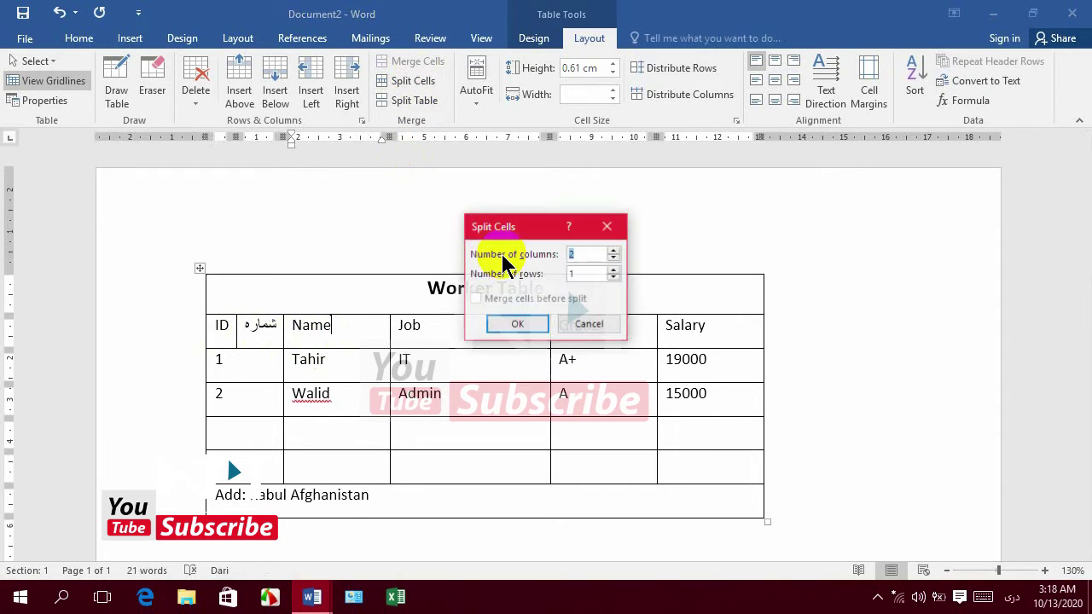
left_click(519, 325)
left_click(357, 326)
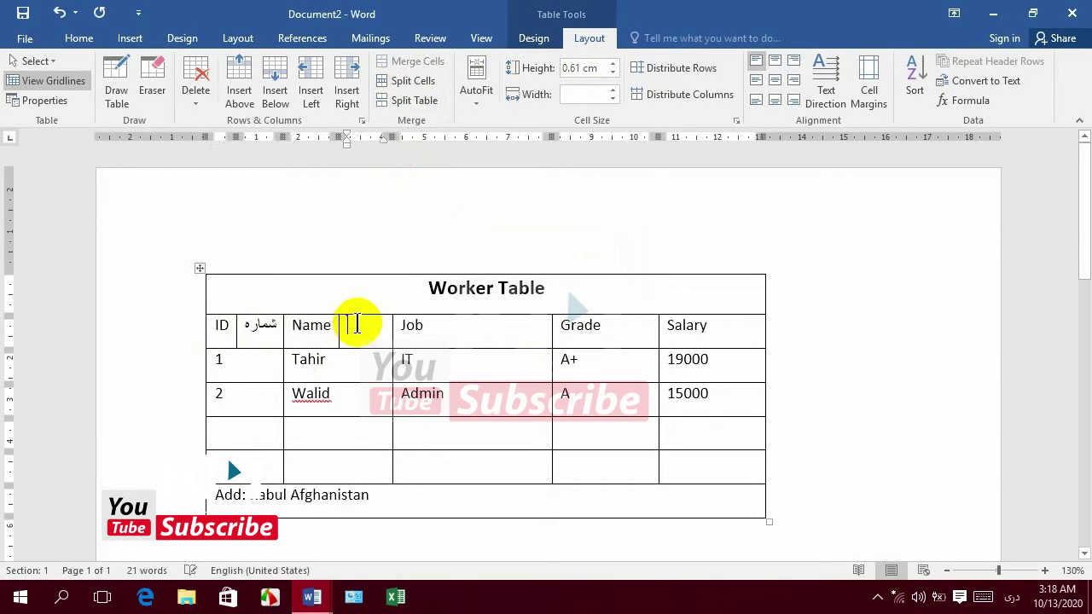
type("نام")
Split the Job header cell and add the Dari label 'وظیفه'.
left_click(449, 330)
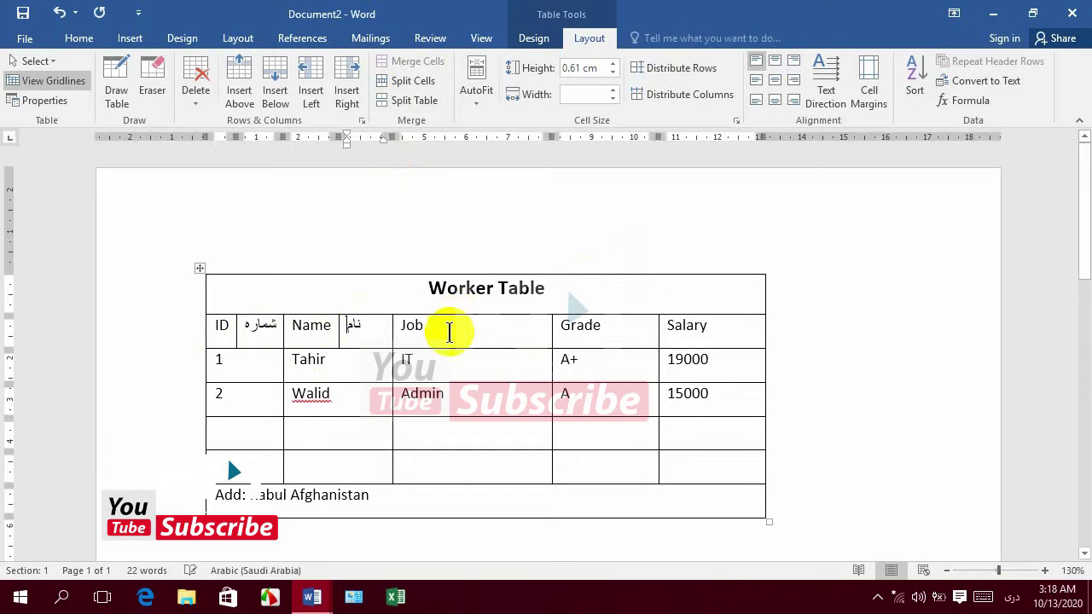
left_click(429, 90)
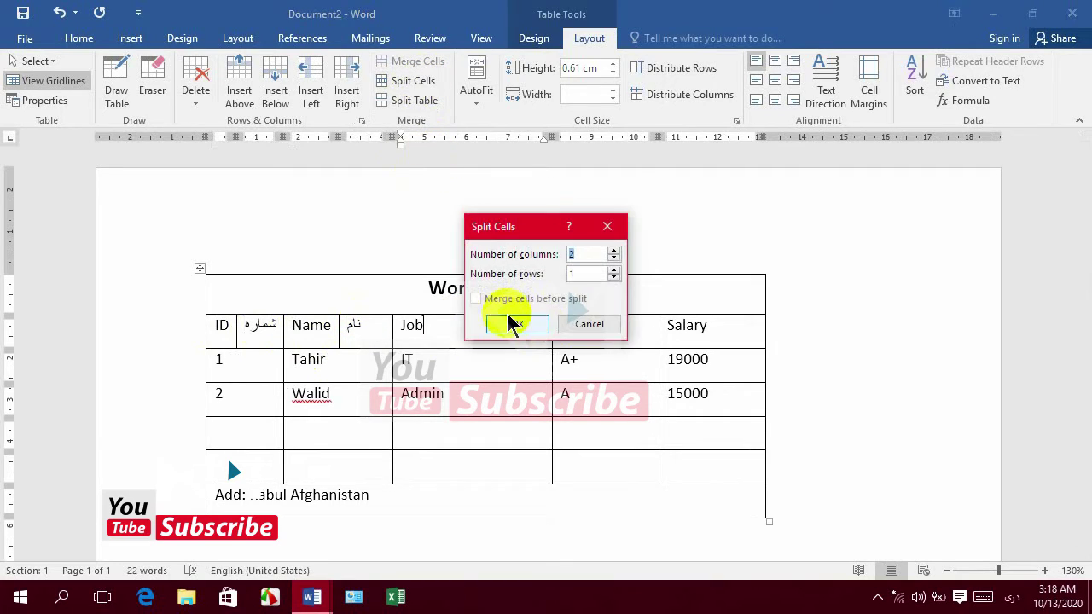
left_click(512, 330)
left_click(512, 331)
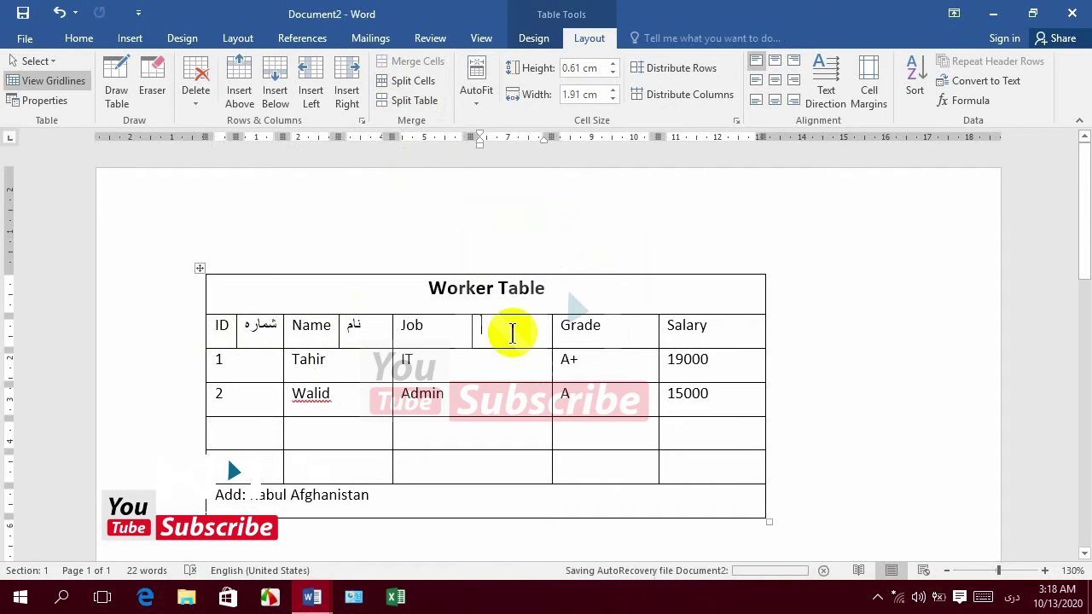
type("وظیفه")
key("BackSpace")
key("BackSpace")
type("یفه")
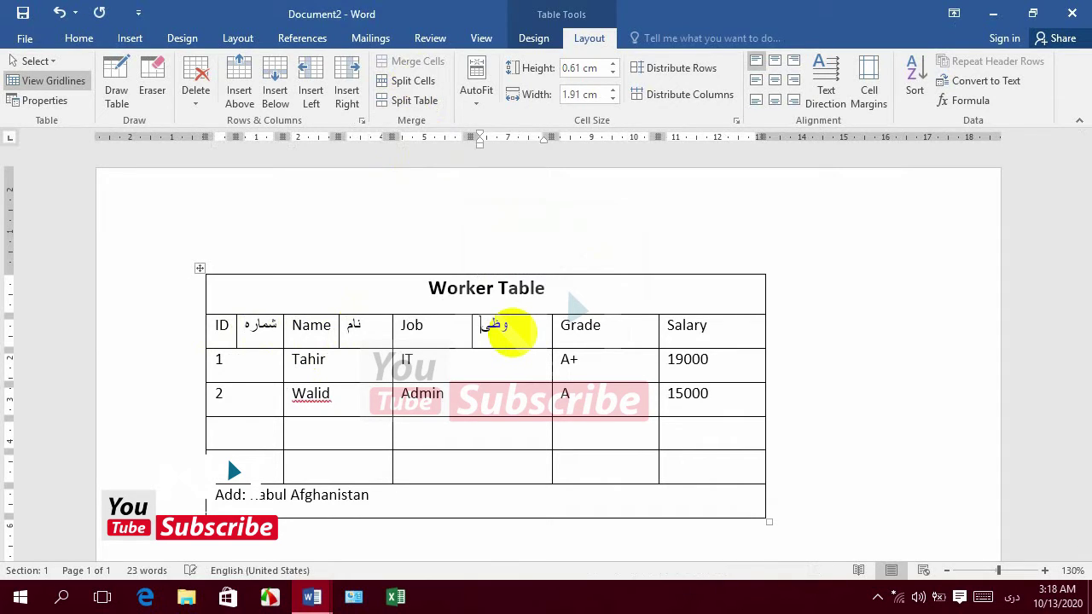
Split the Grade header cell and add the Dari label 'درجه'.
left_click(641, 336)
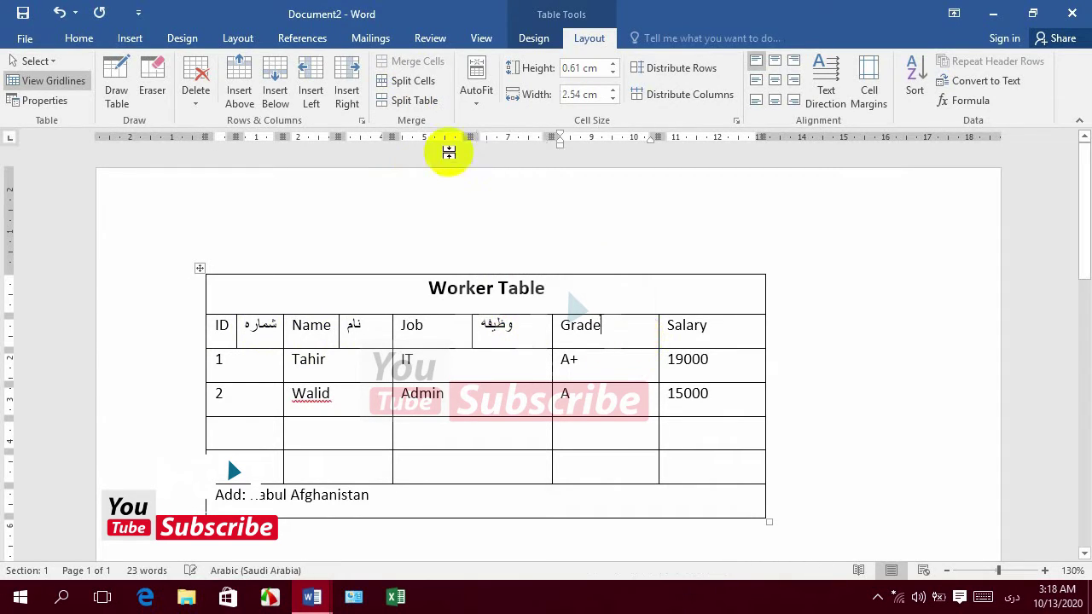
left_click(411, 80)
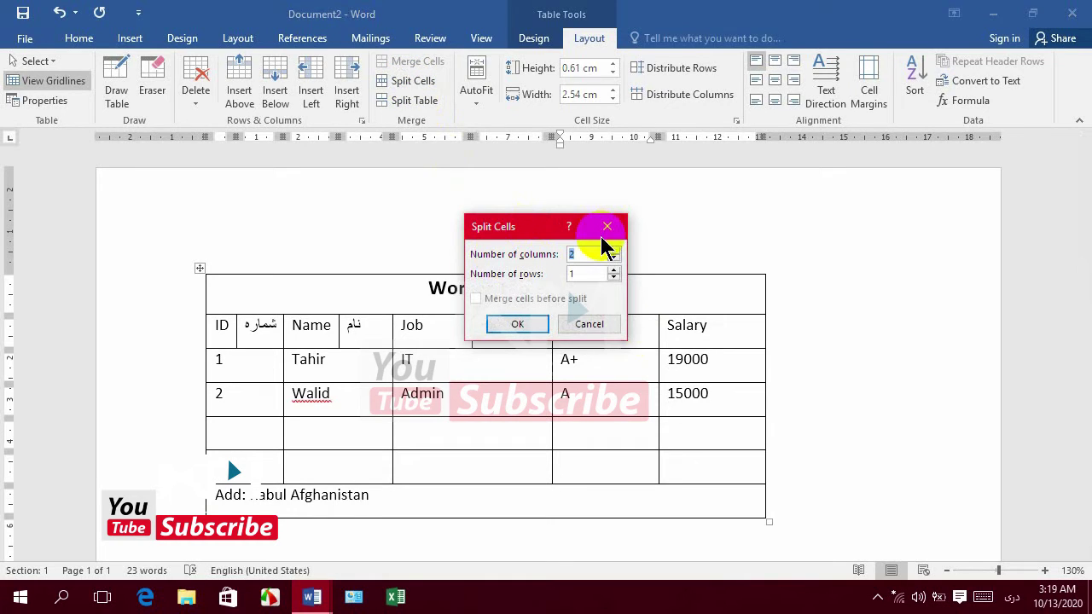
left_click(517, 323)
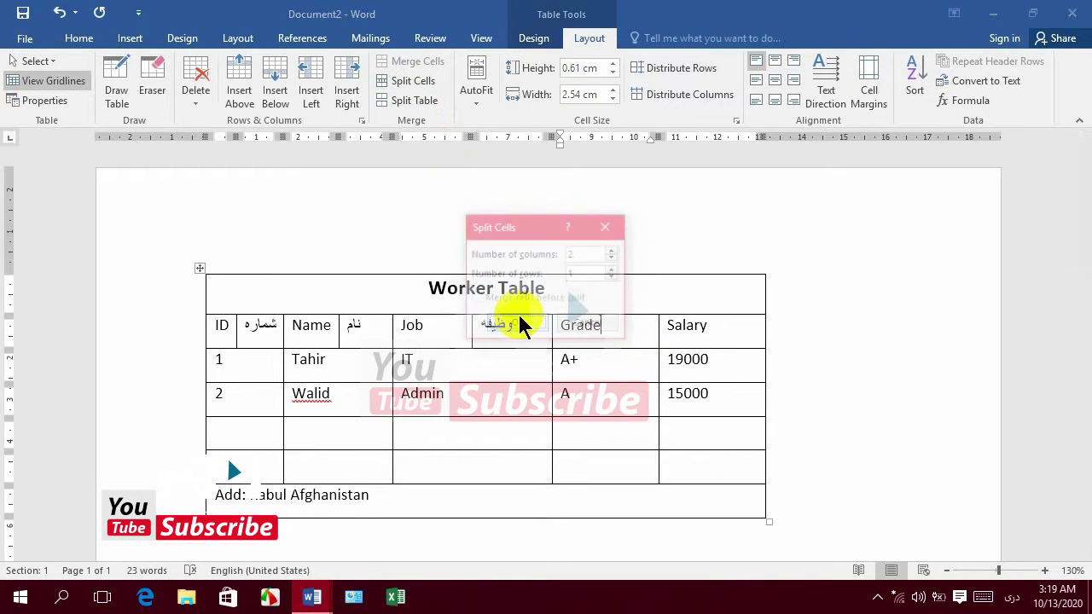
left_click(627, 331)
key("alt+shift")
type("درجه")
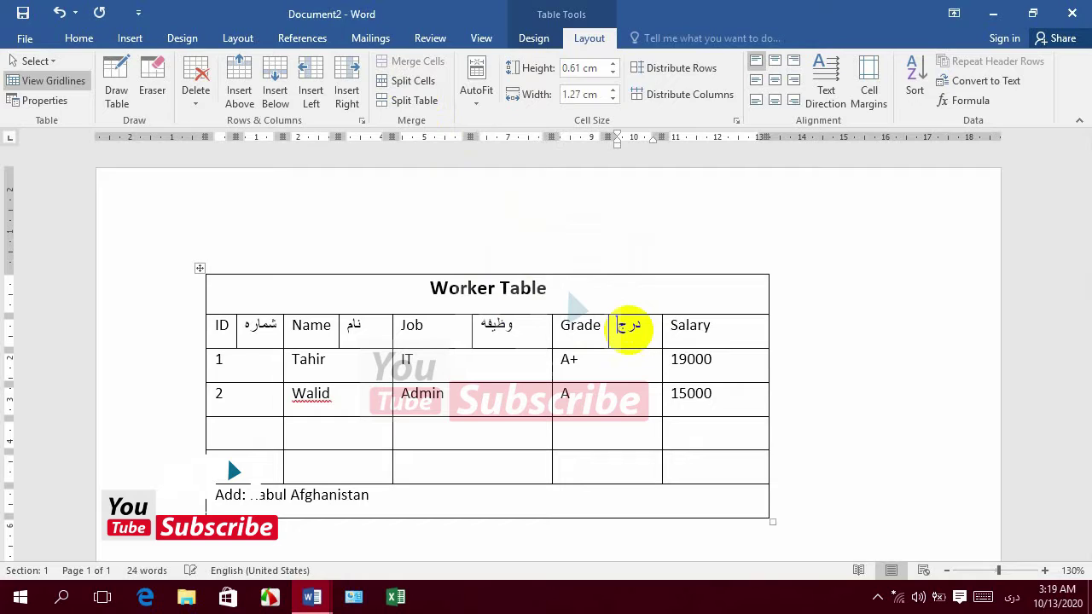
Split the Salary header cell and add the Dari label 'معاش'.
left_click(413, 80)
left_click(518, 322)
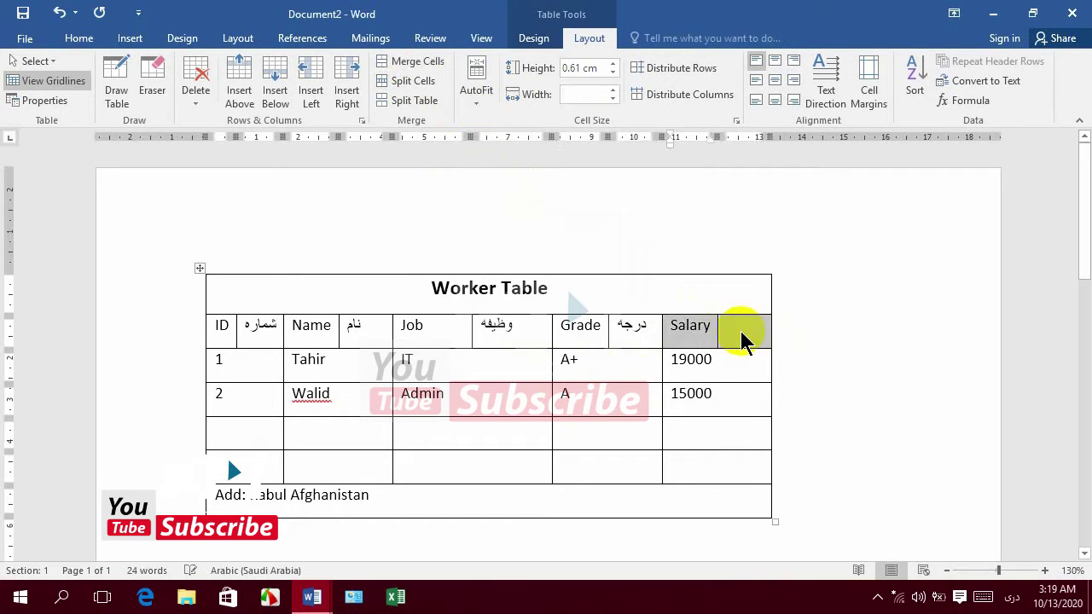
left_click(739, 333)
type("معاش")
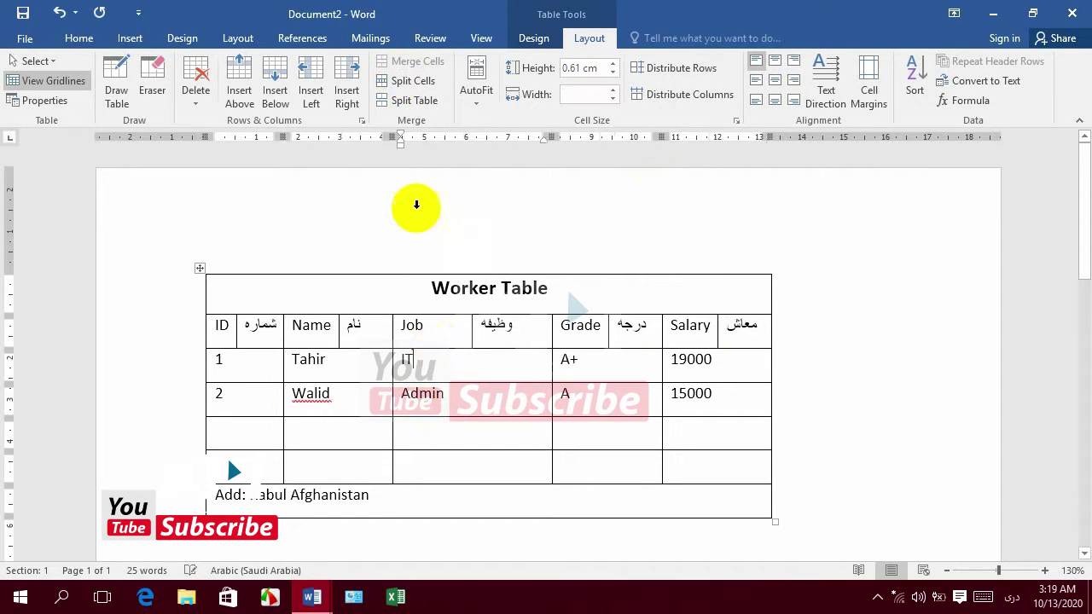
left_click(414, 103)
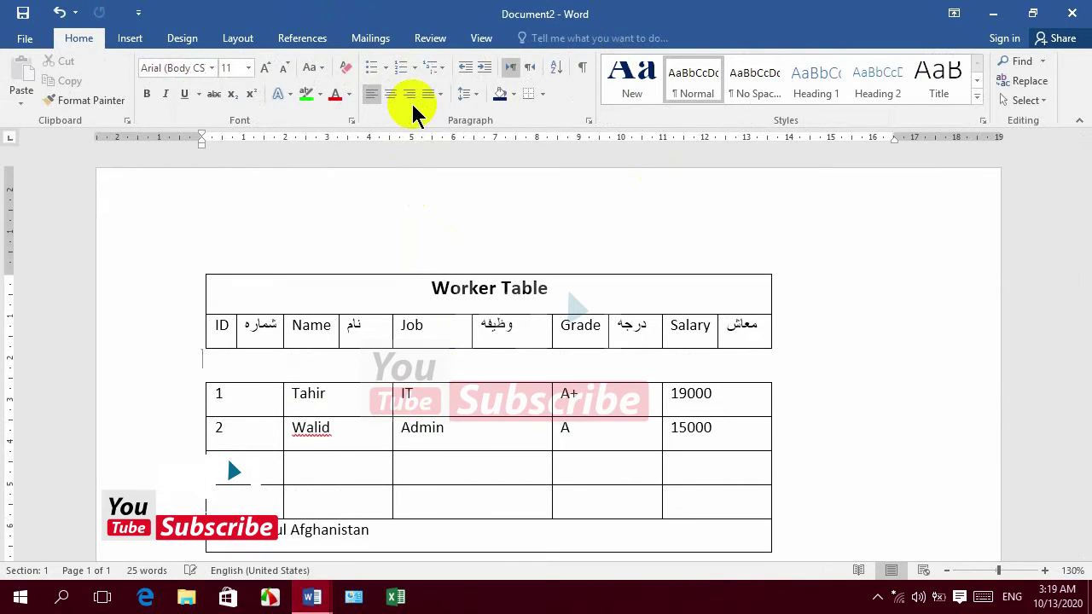
key("ctrl+z")
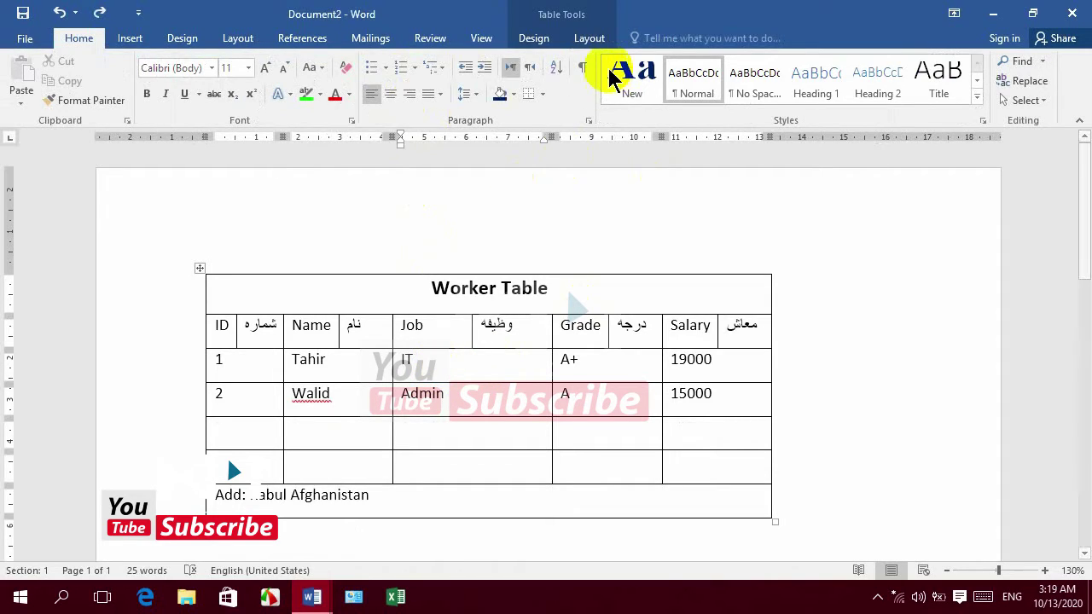
left_click(588, 40)
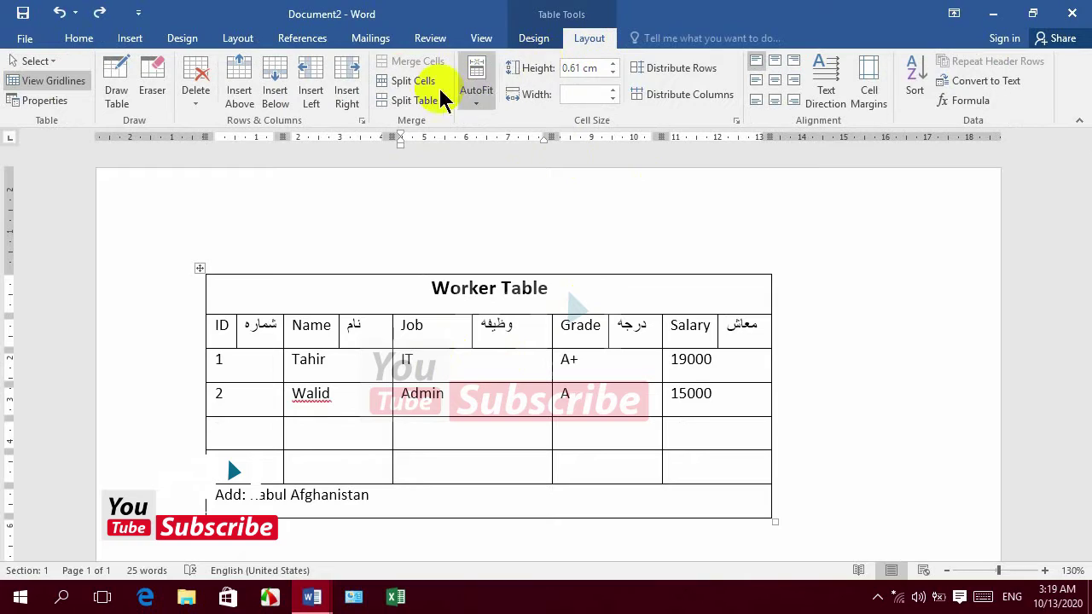
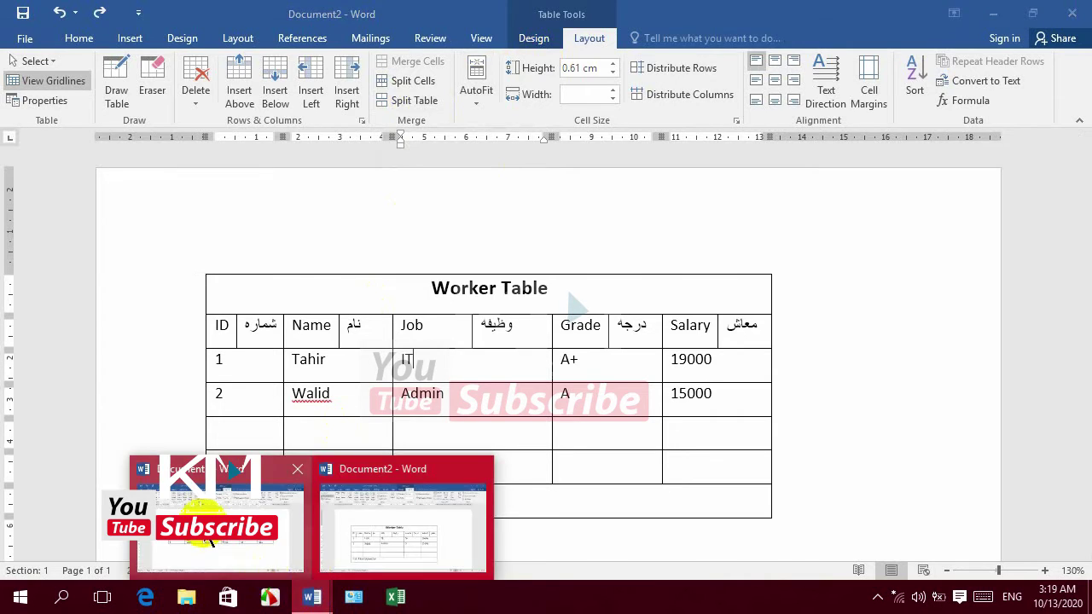
Switch to Document1 and AutoFit the student table's columns to their contents.
left_click(207, 512)
left_click(195, 265)
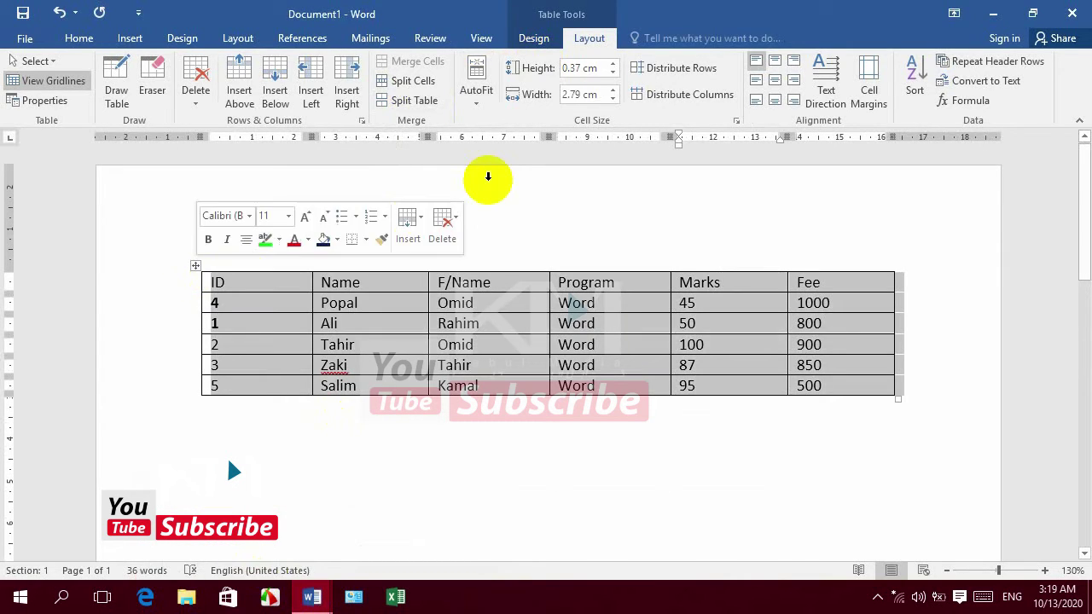
left_click(474, 101)
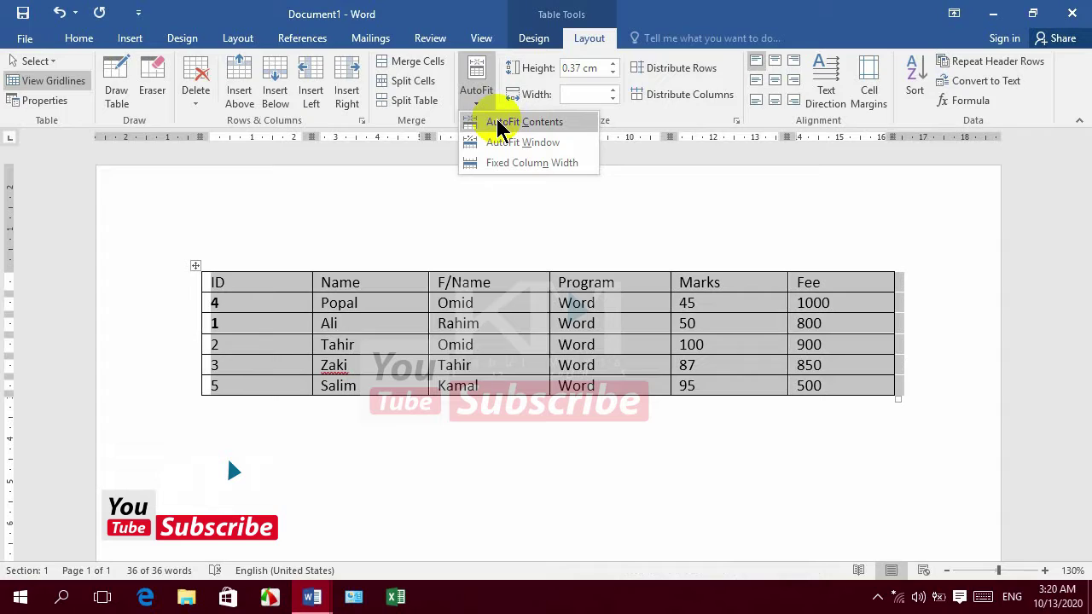
left_click(501, 131)
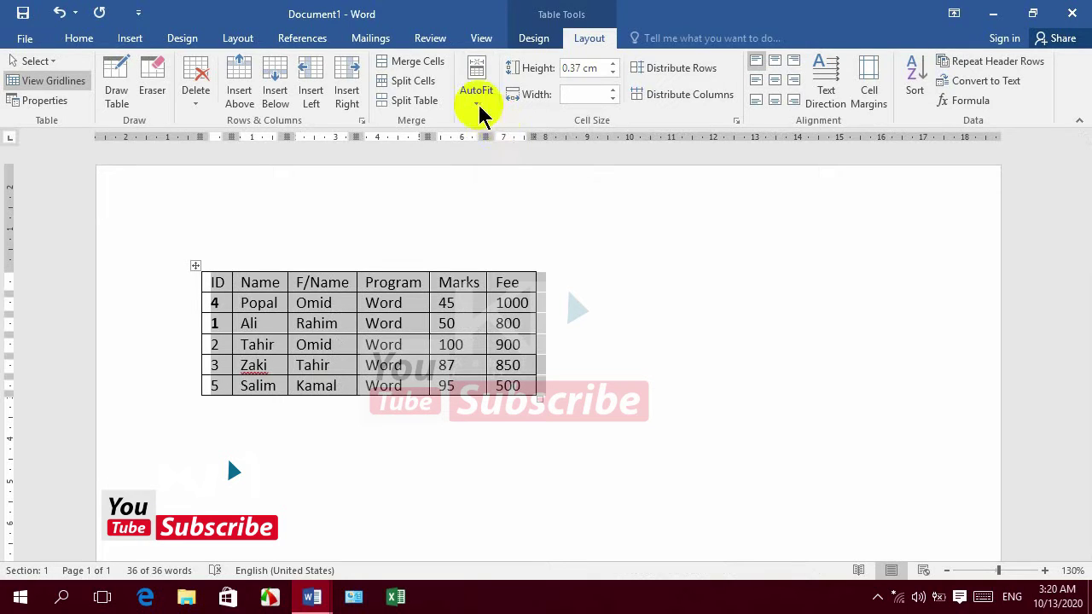
Stretch the table to the window width, then fit the columns back to their contents.
left_click(476, 91)
left_click(505, 147)
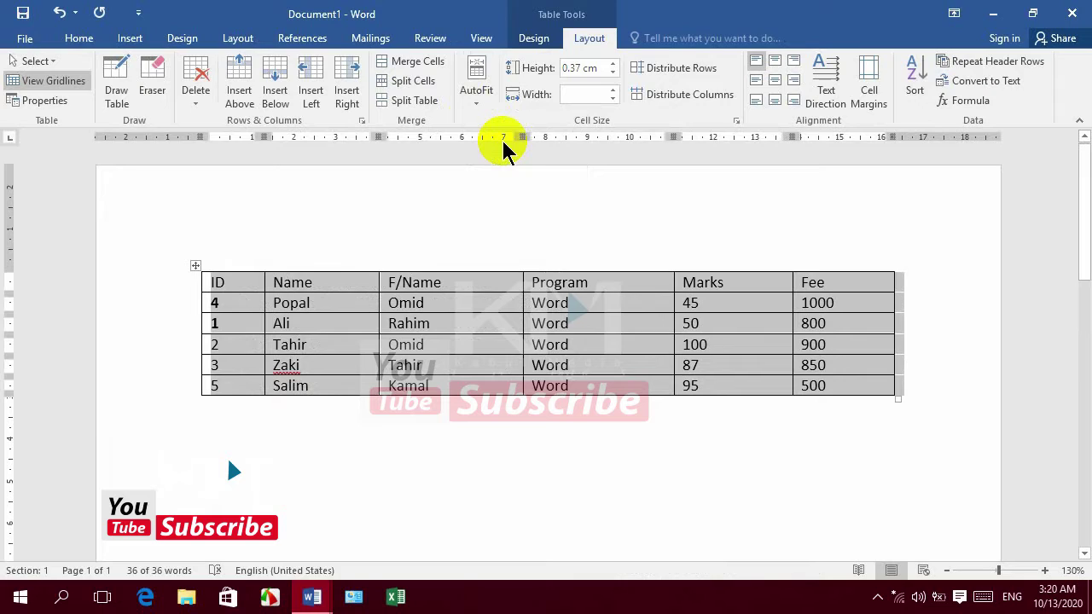
left_click(476, 91)
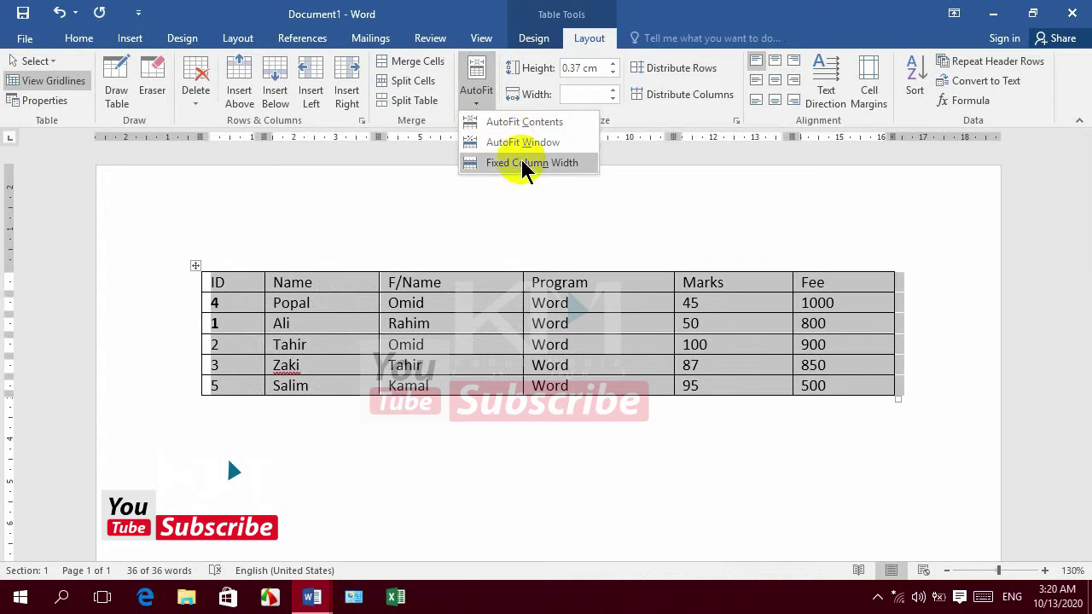
left_click(512, 122)
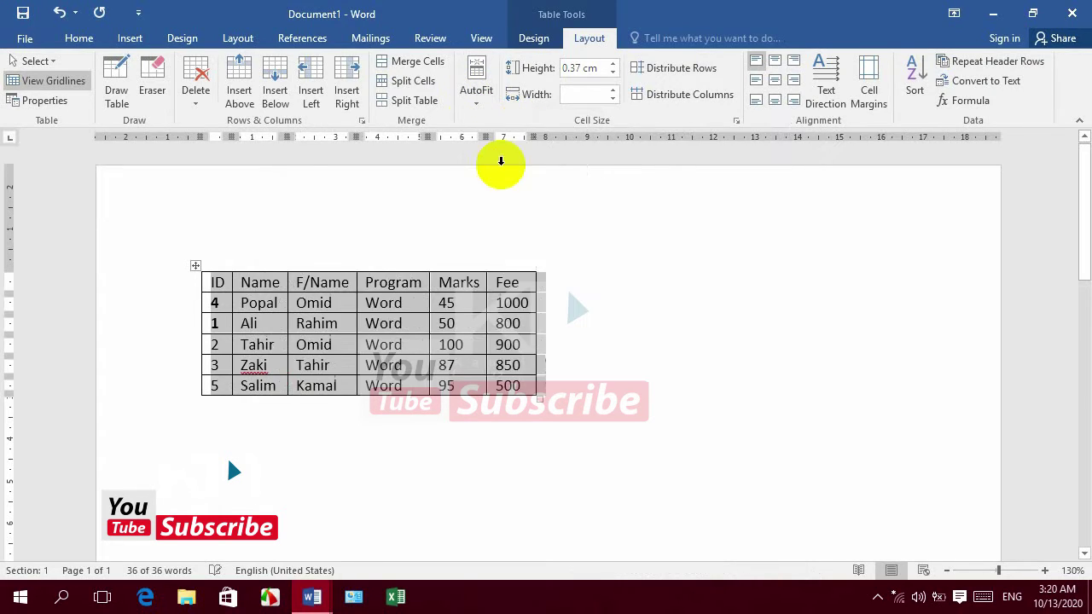
Type test text after Marks in the header to see the column widen, then undo it.
left_click(480, 283)
type("k")
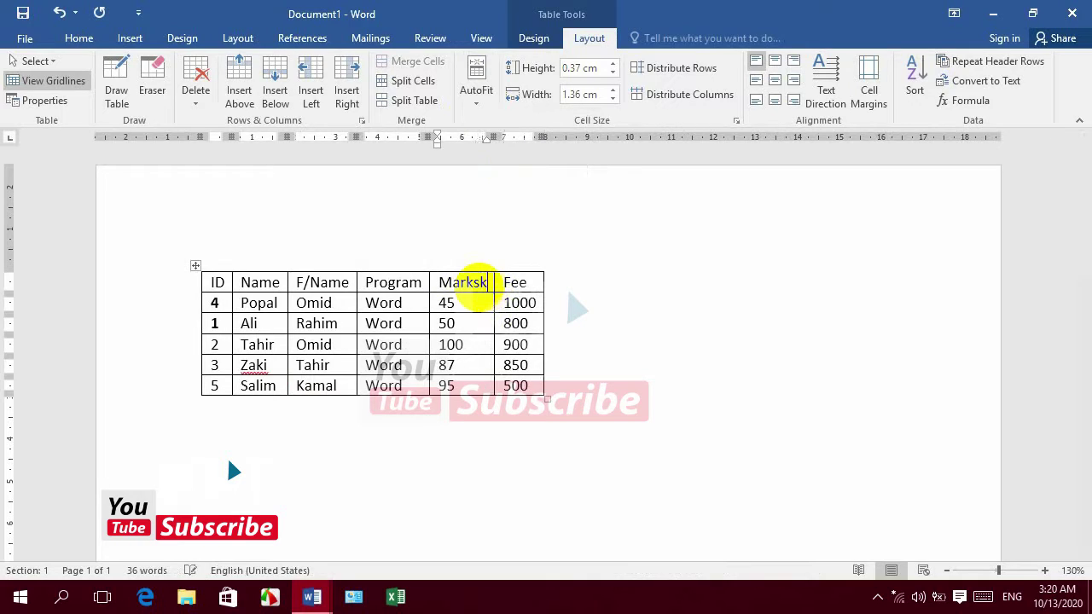
type("kjhkj")
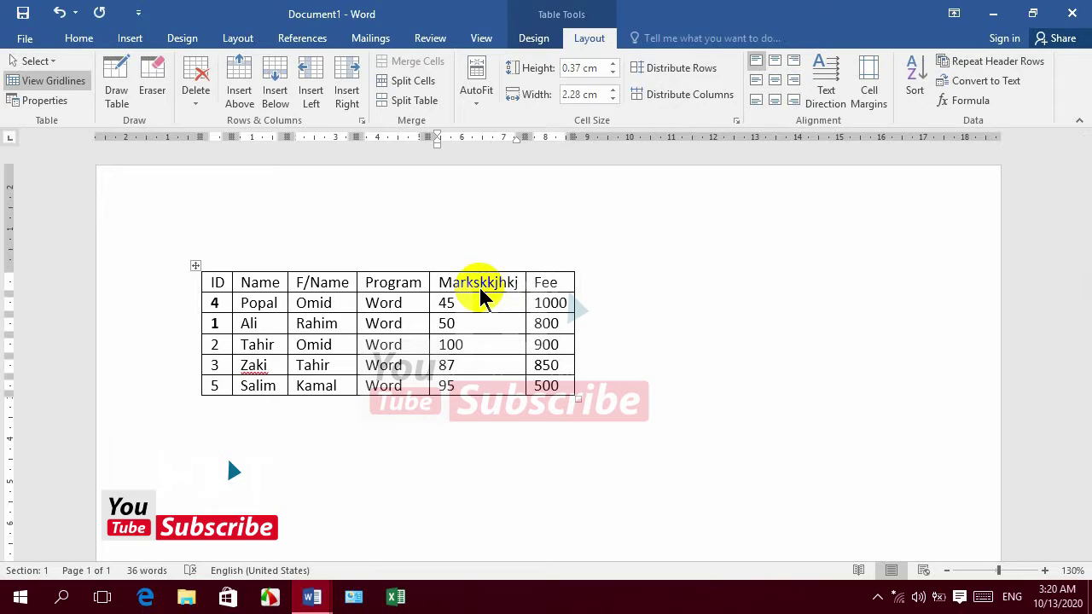
key("ctrl+z")
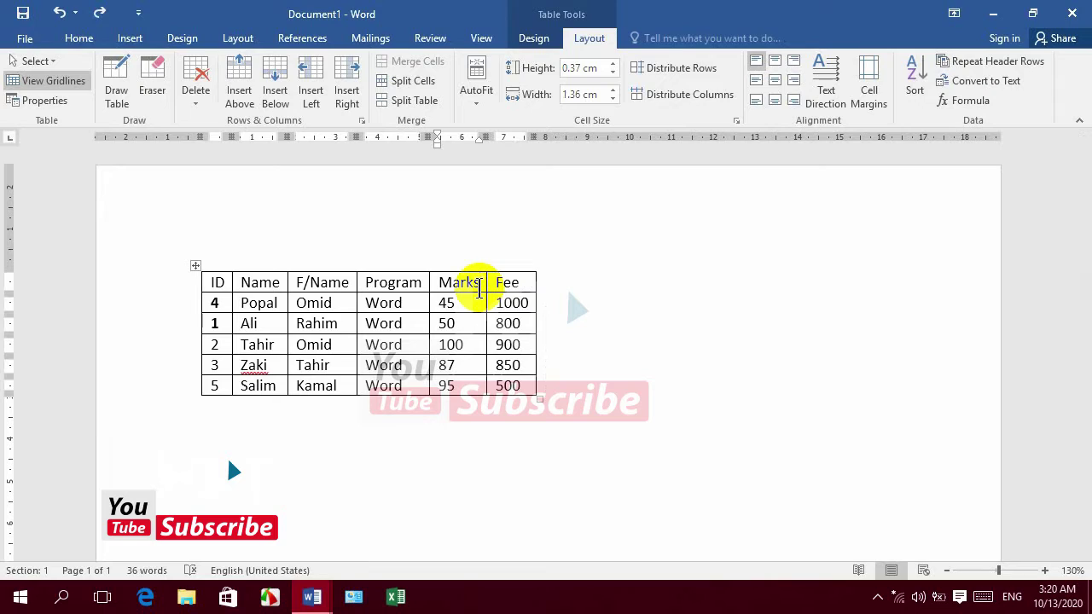
Set the table to Fixed Column Width and confirm extra Marks text wraps, then undo.
left_click(195, 266)
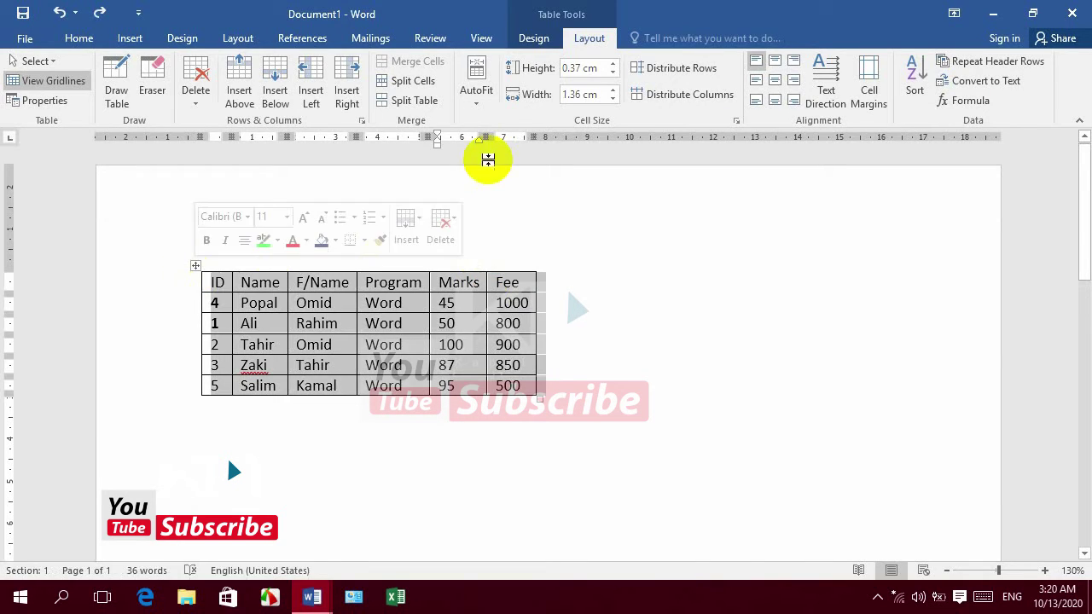
left_click(476, 93)
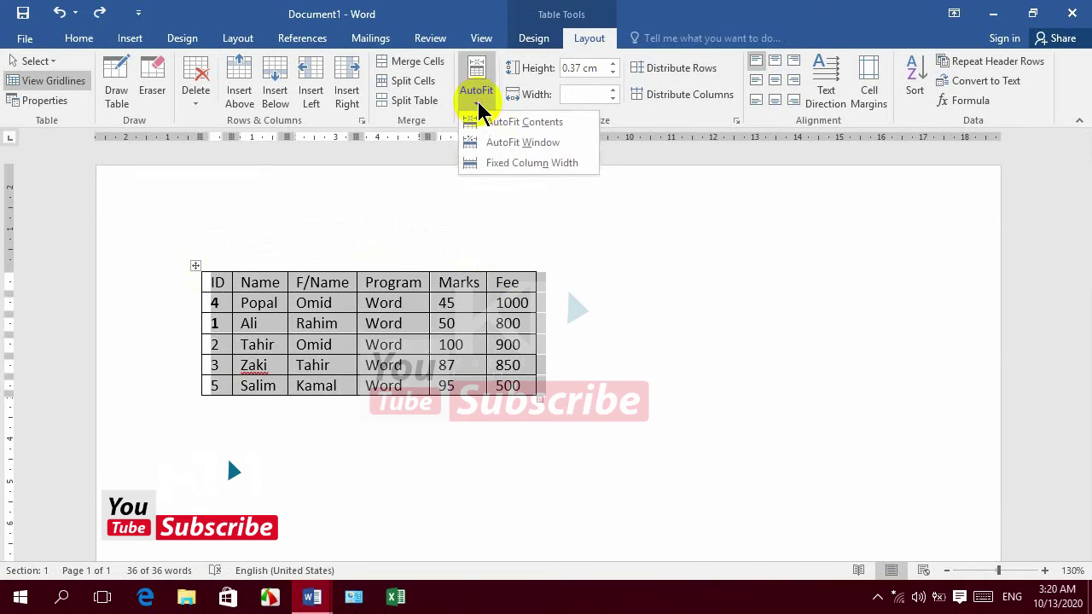
left_click(516, 163)
left_click(480, 282)
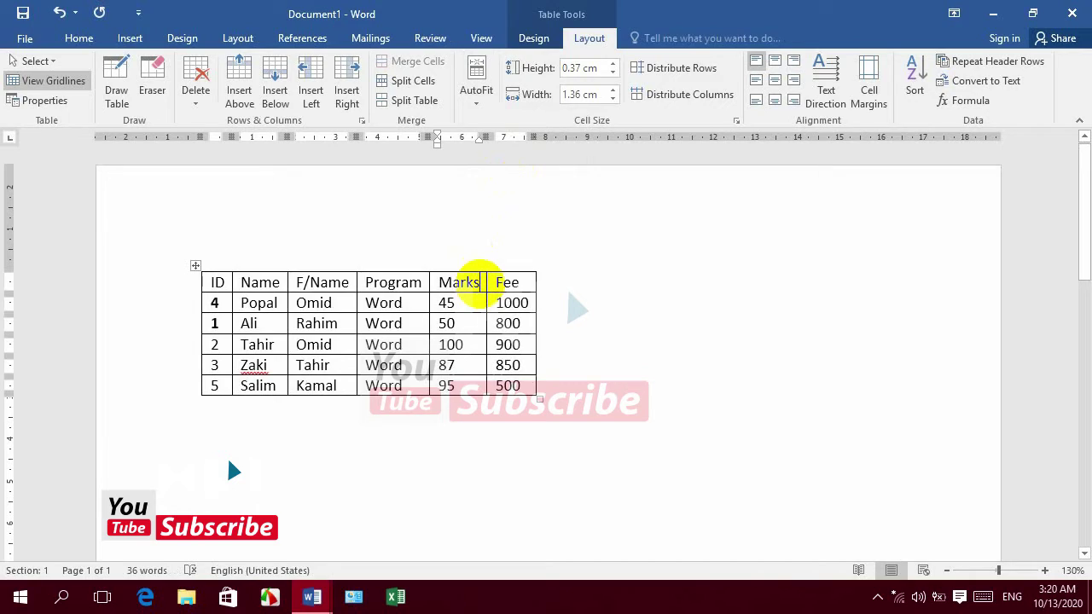
type("sdfdkjf")
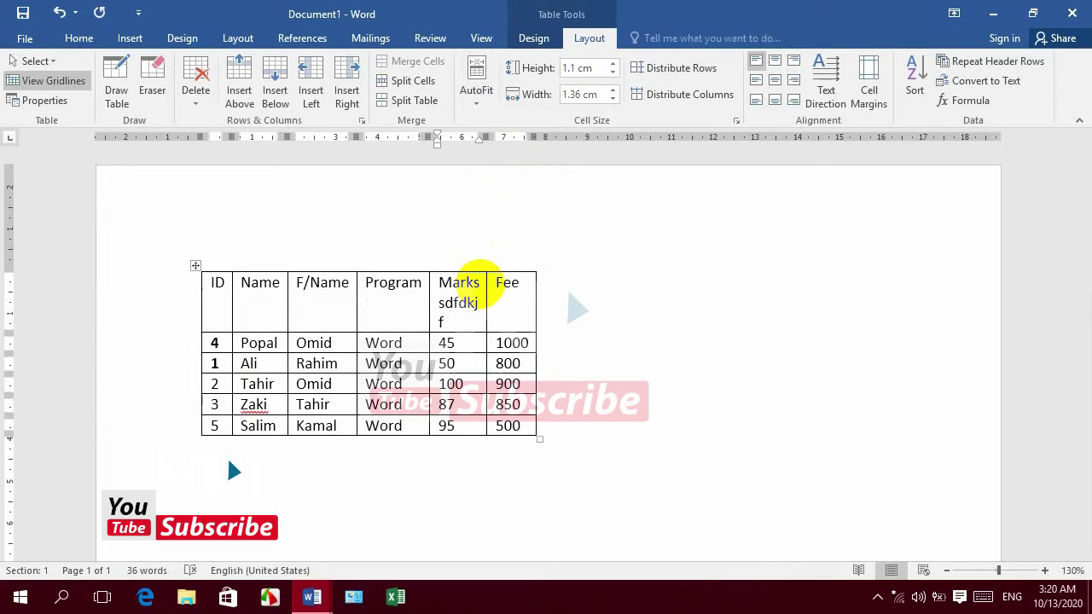
key("ctrl+z")
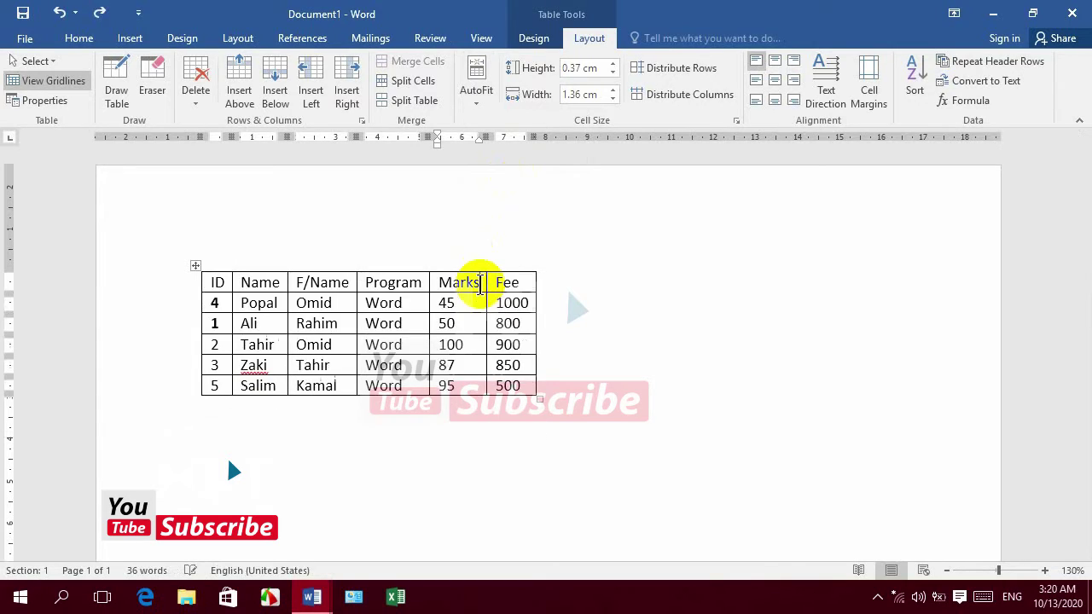
left_click(196, 265)
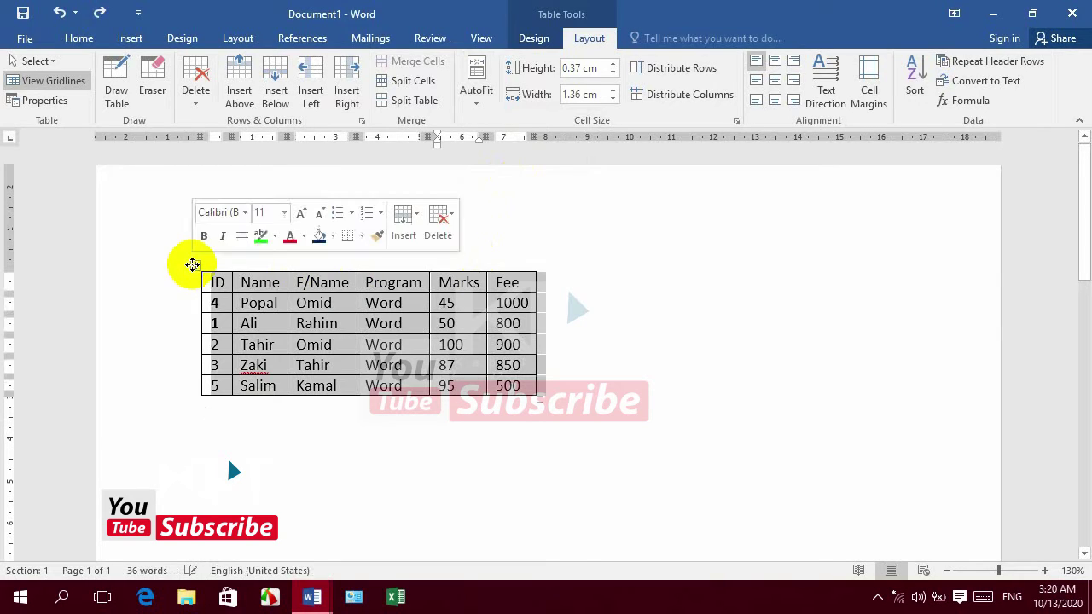
left_click(484, 98)
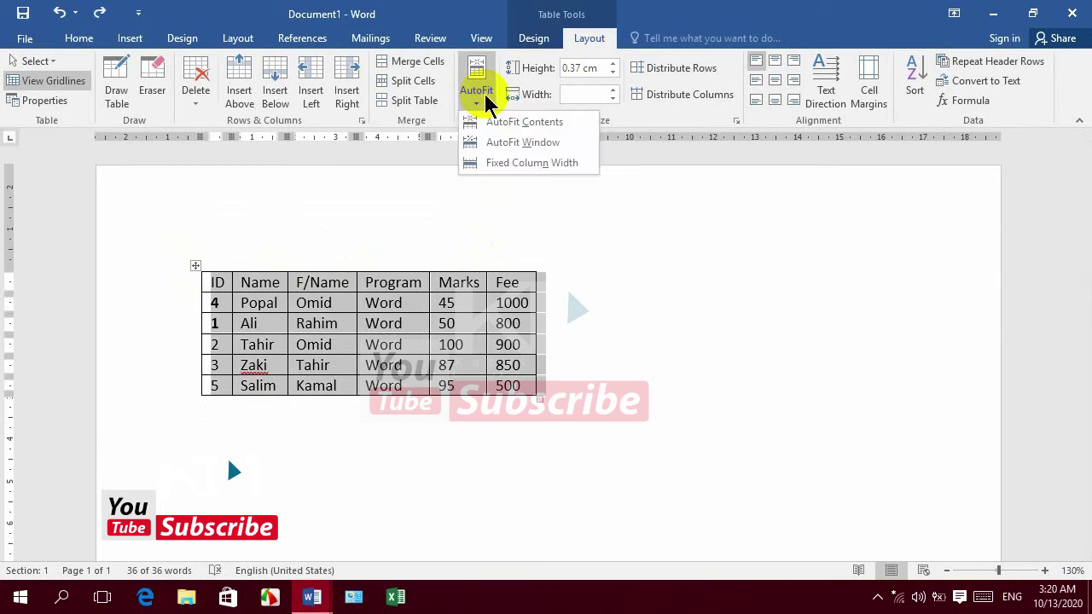
AutoFit the table to the window and raise the row height to 0.6 cm.
left_click(510, 141)
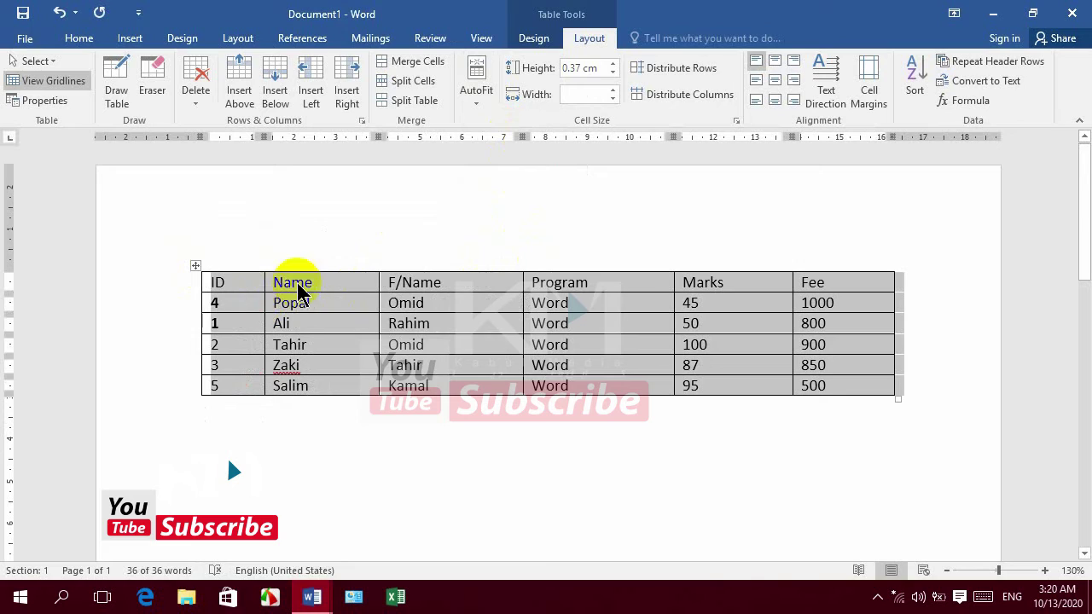
left_click(613, 64)
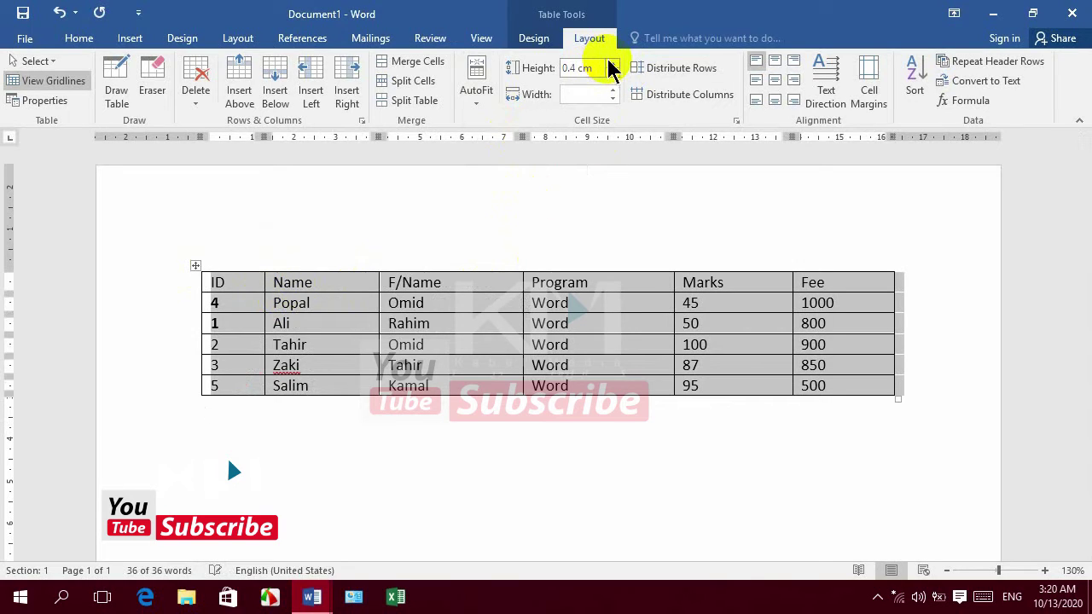
left_click(613, 64)
left_click(612, 64)
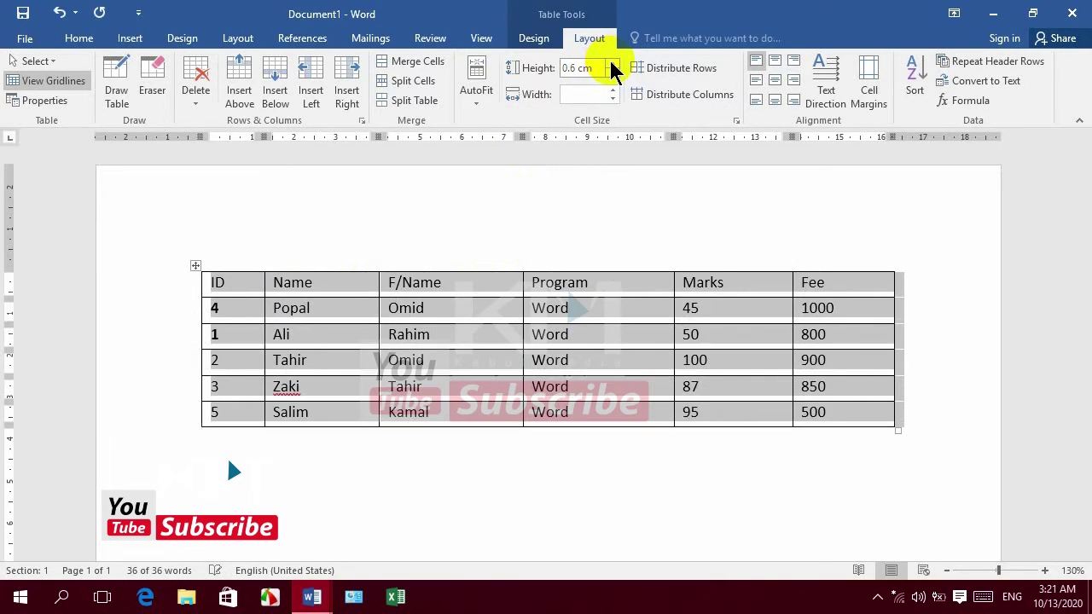
Make the header row 0.8 cm tall and narrow the ID column to 1.1 cm.
left_click(231, 282)
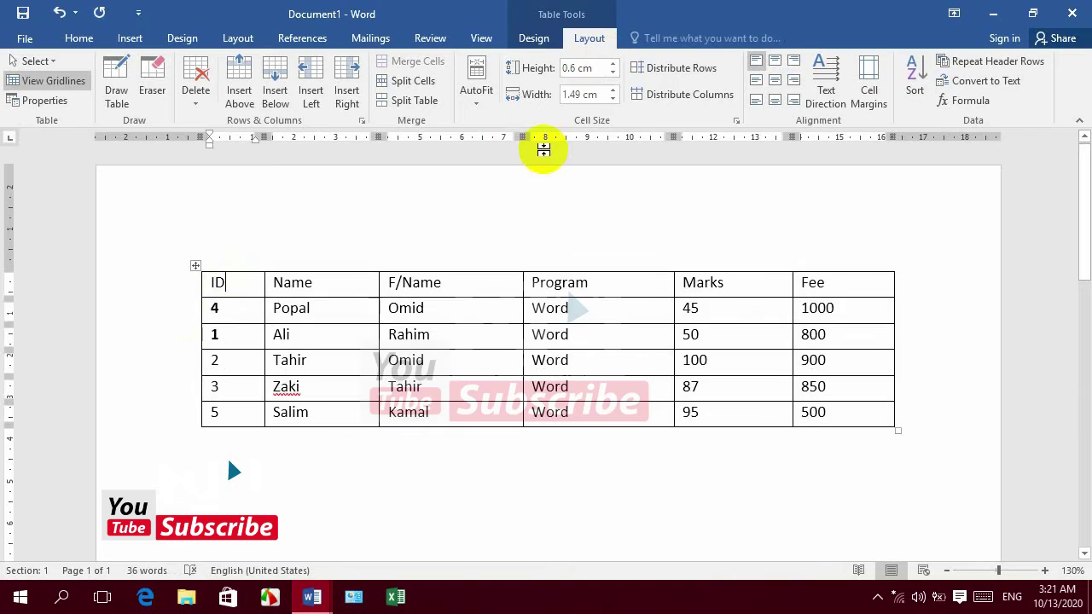
left_click(613, 64)
left_click(613, 64)
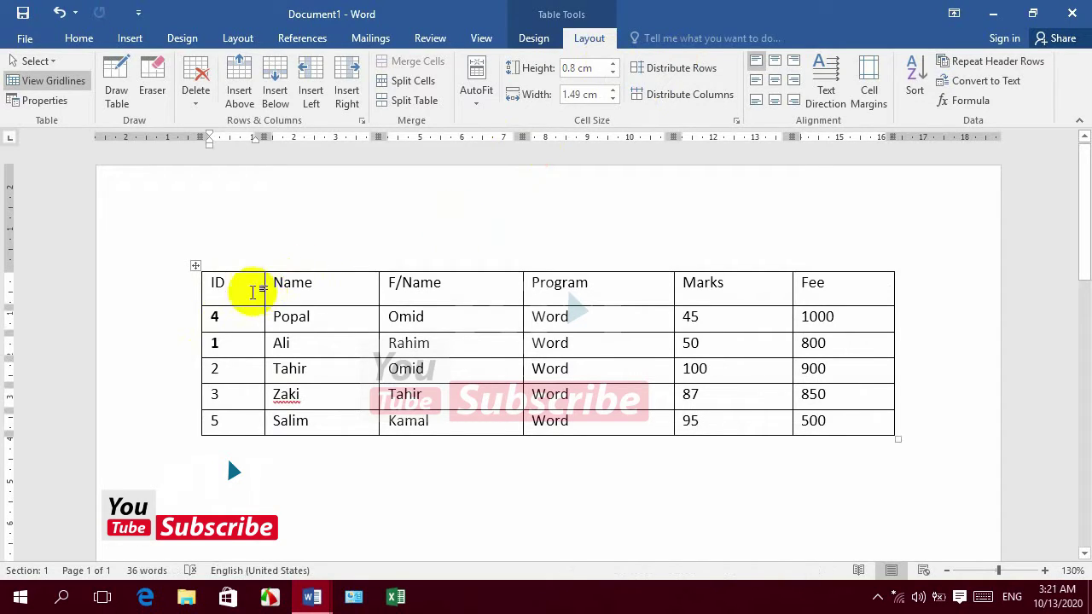
left_click(612, 99)
left_click(613, 99)
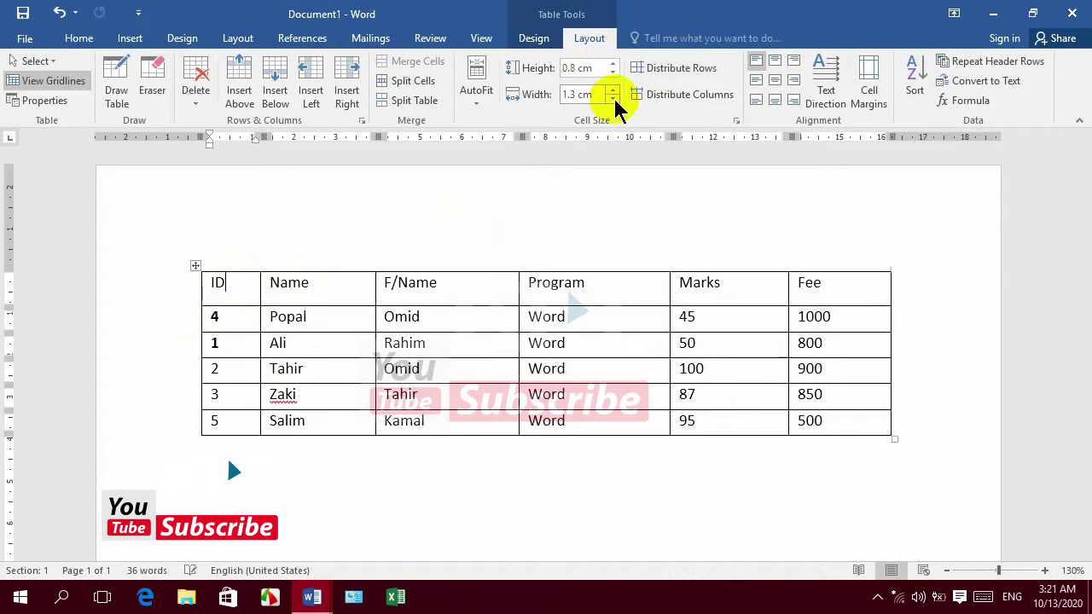
left_click(612, 99)
left_click(613, 99)
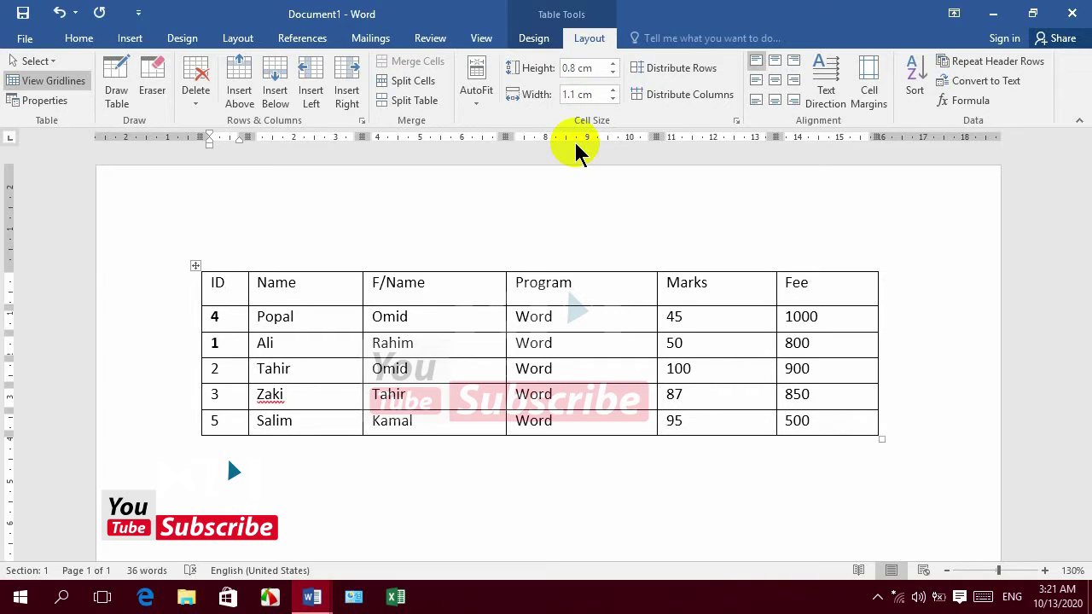
Select the table and distribute its rows to 0.63 cm and its six columns evenly.
left_click(195, 265)
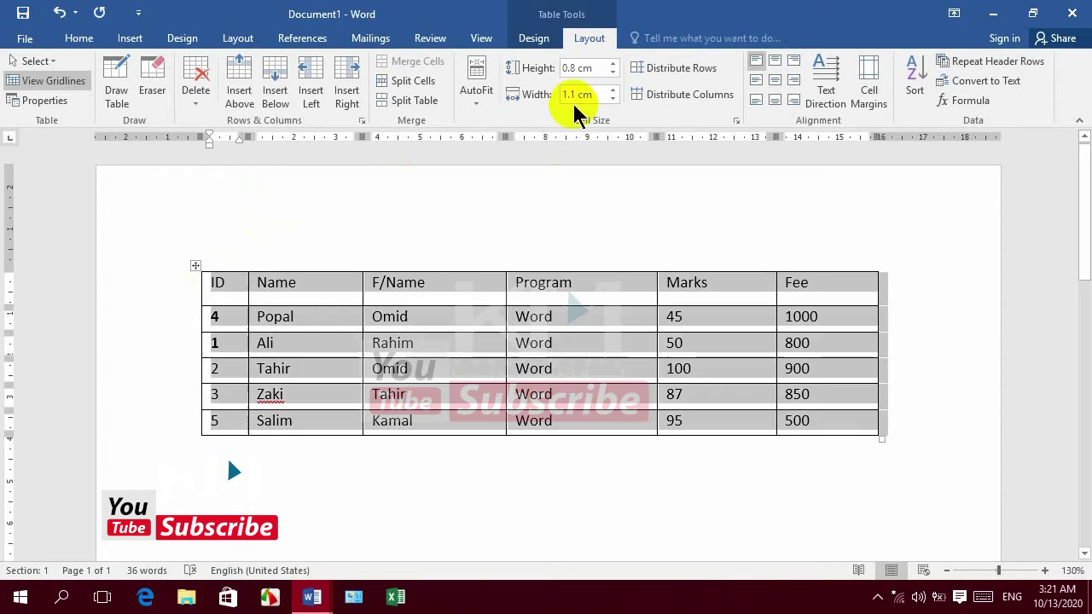
left_click(668, 75)
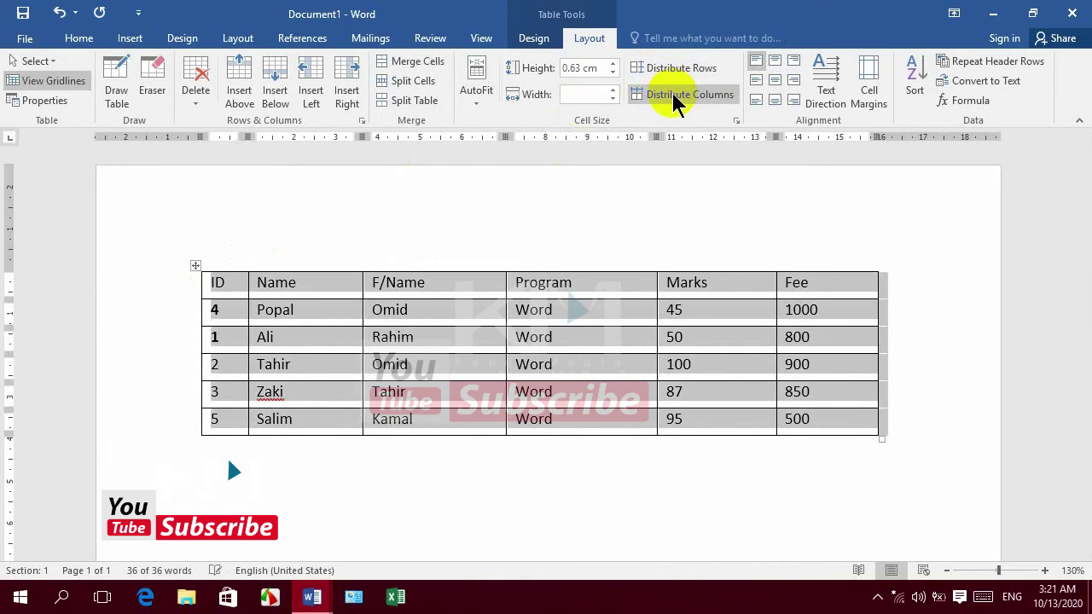
left_click(677, 98)
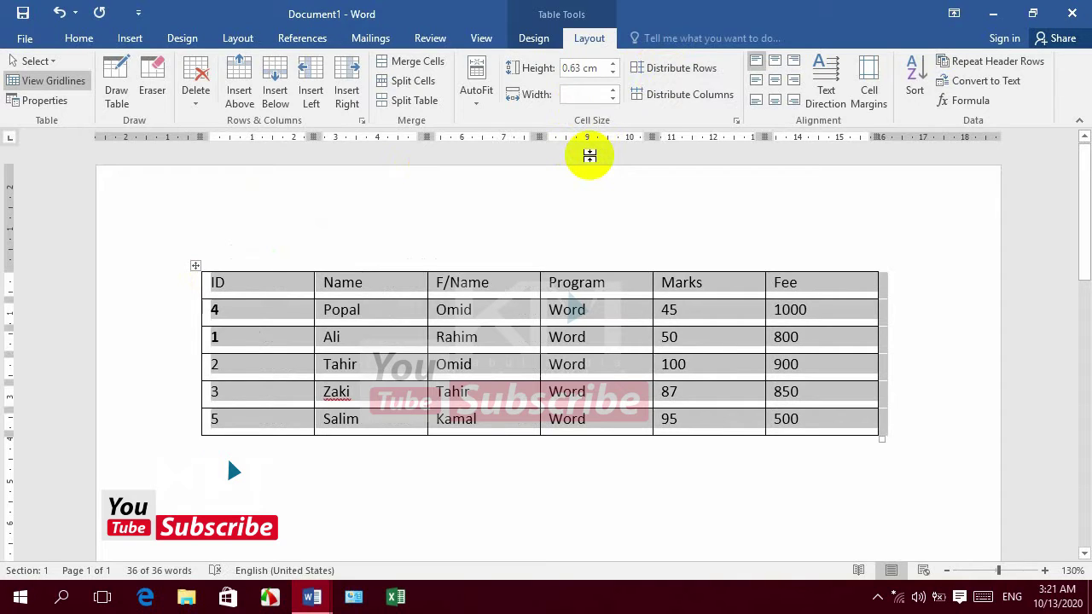
Try several cell alignments, then raise the header row height to 1 cm.
left_click(770, 82)
left_click(756, 81)
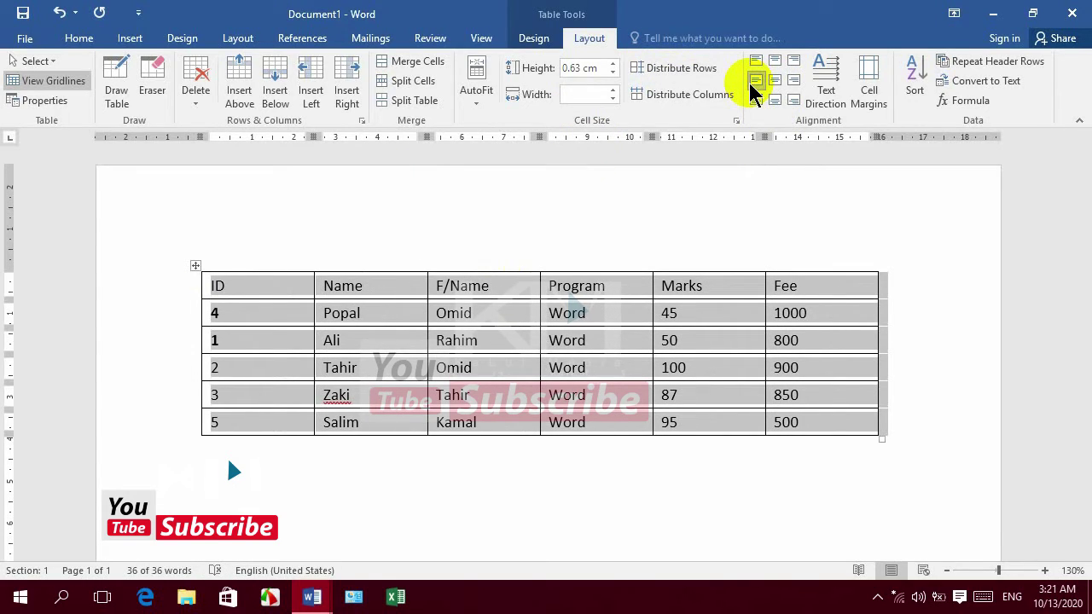
left_click(766, 64)
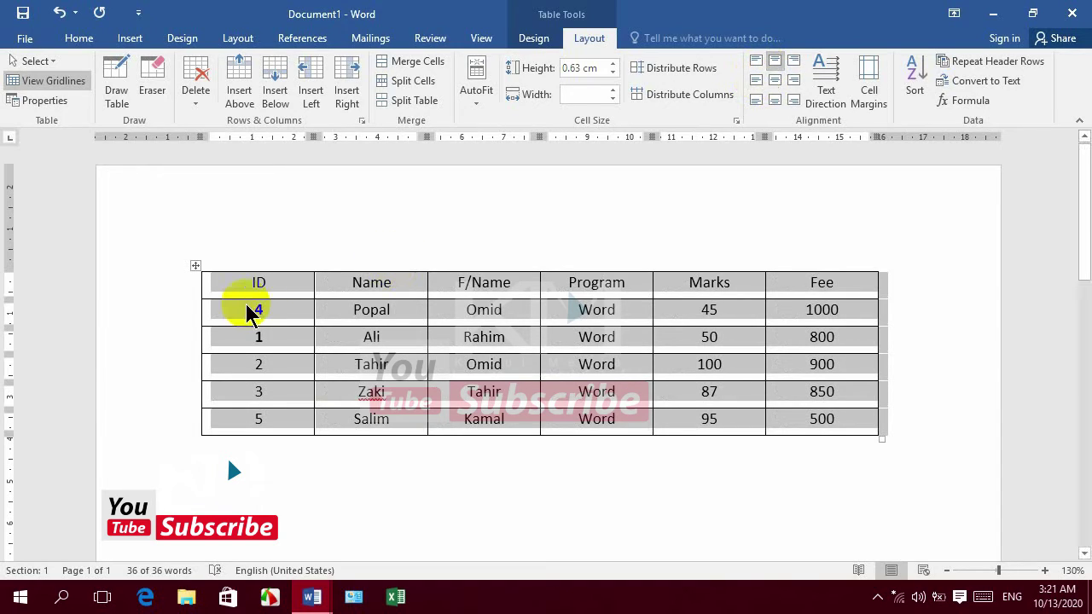
left_click(287, 287)
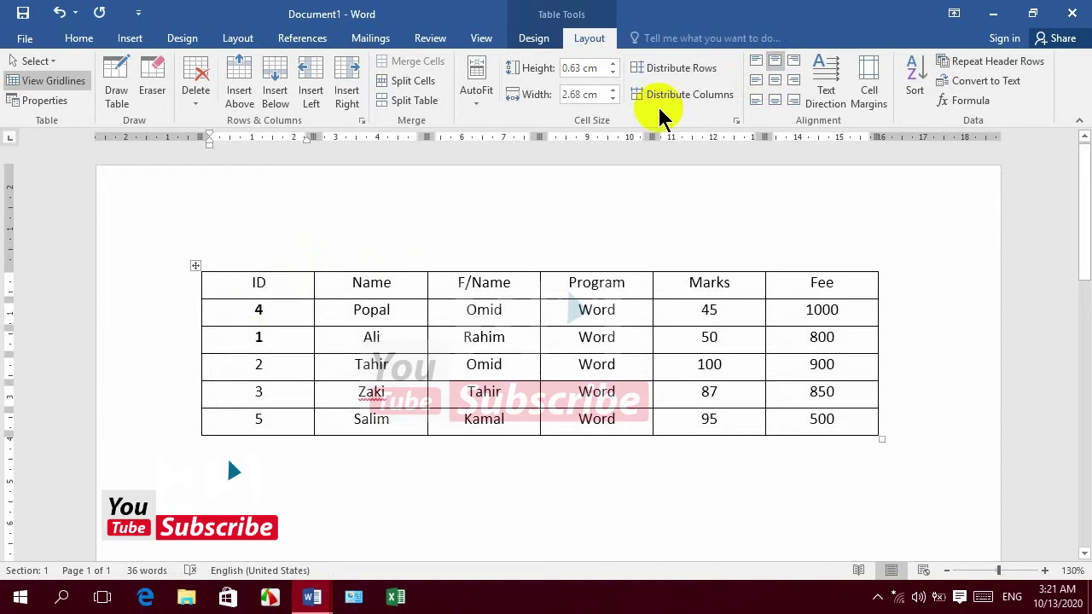
left_click(613, 63)
left_click(612, 63)
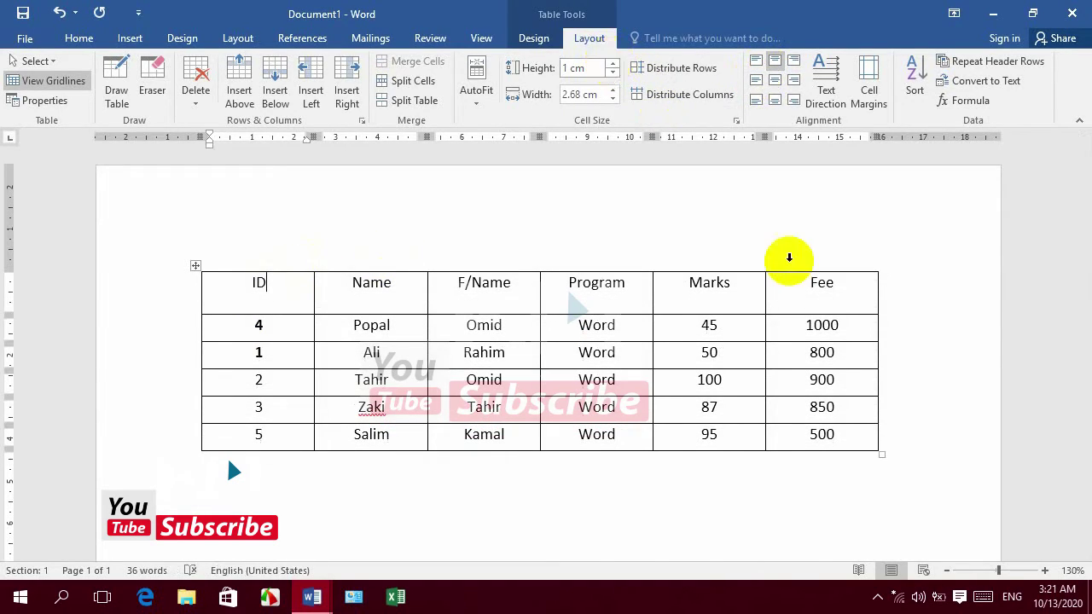
Apply Align Center to the header row labels, testing and undoing vertical text direction.
left_click_drag(513, 283, 256, 282)
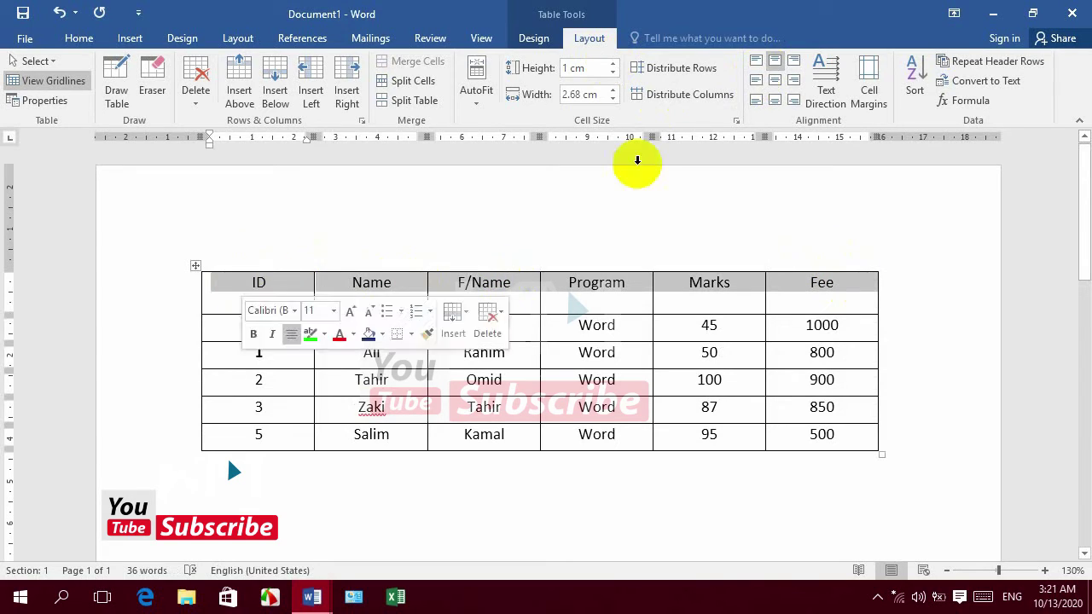
left_click(775, 79)
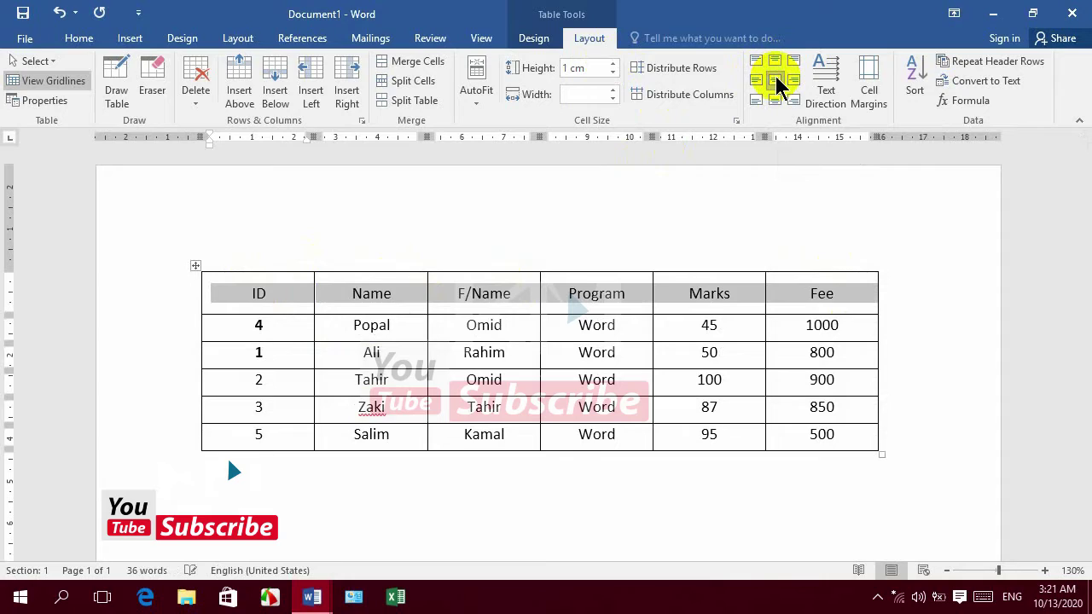
left_click(774, 99)
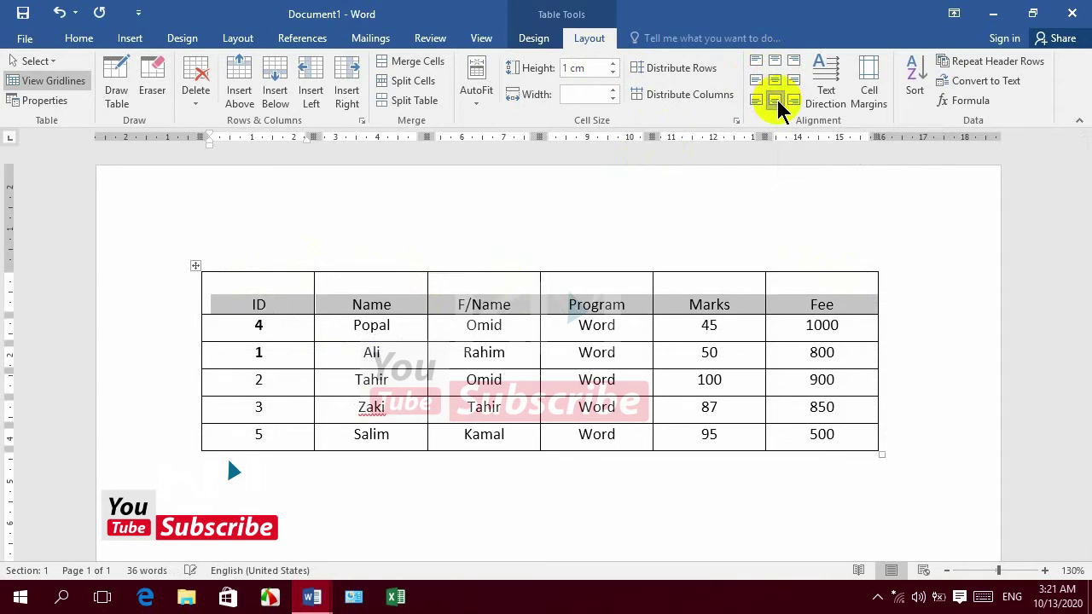
left_click(793, 99)
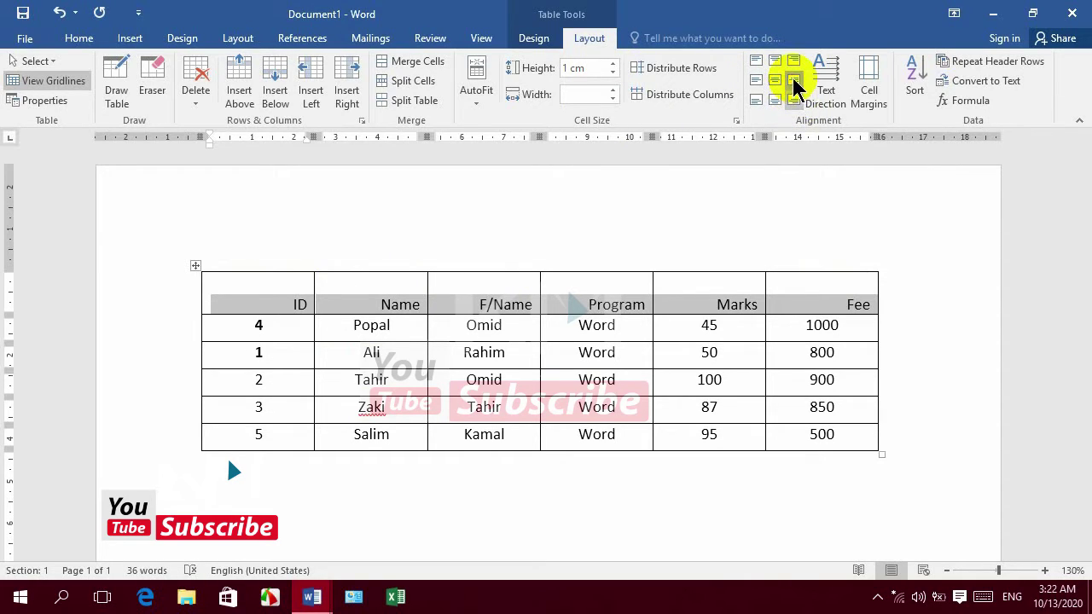
left_click(793, 81)
left_click(775, 60)
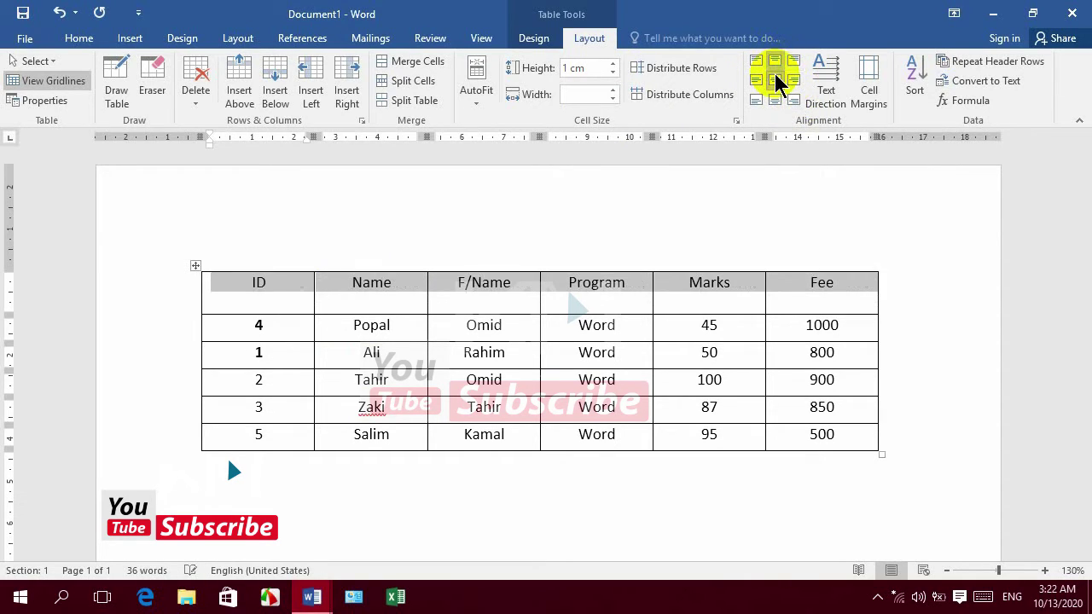
left_click(774, 79)
left_click(823, 85)
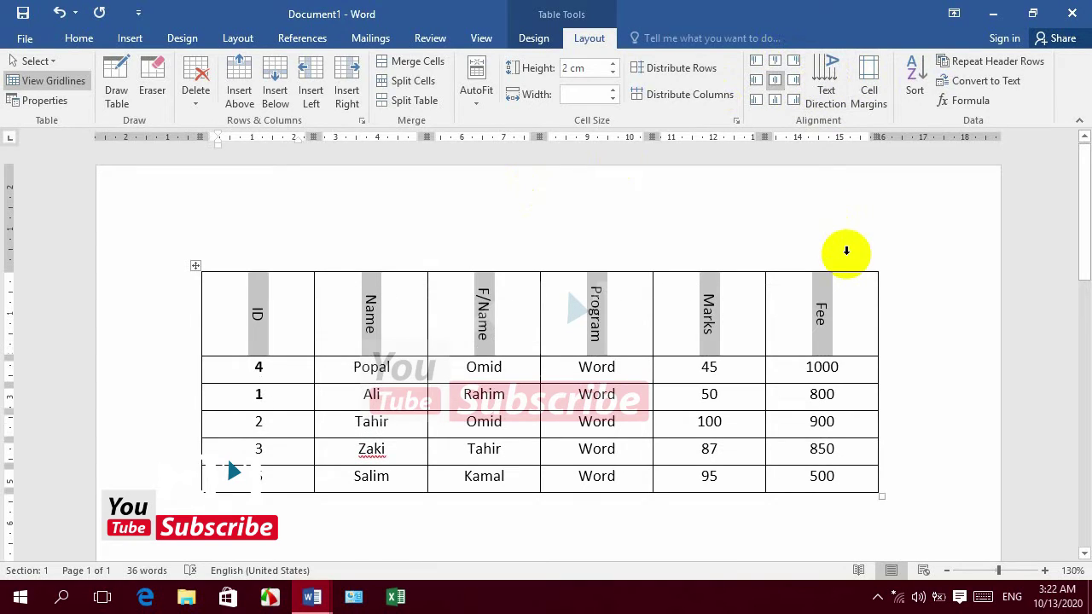
key("ctrl+z")
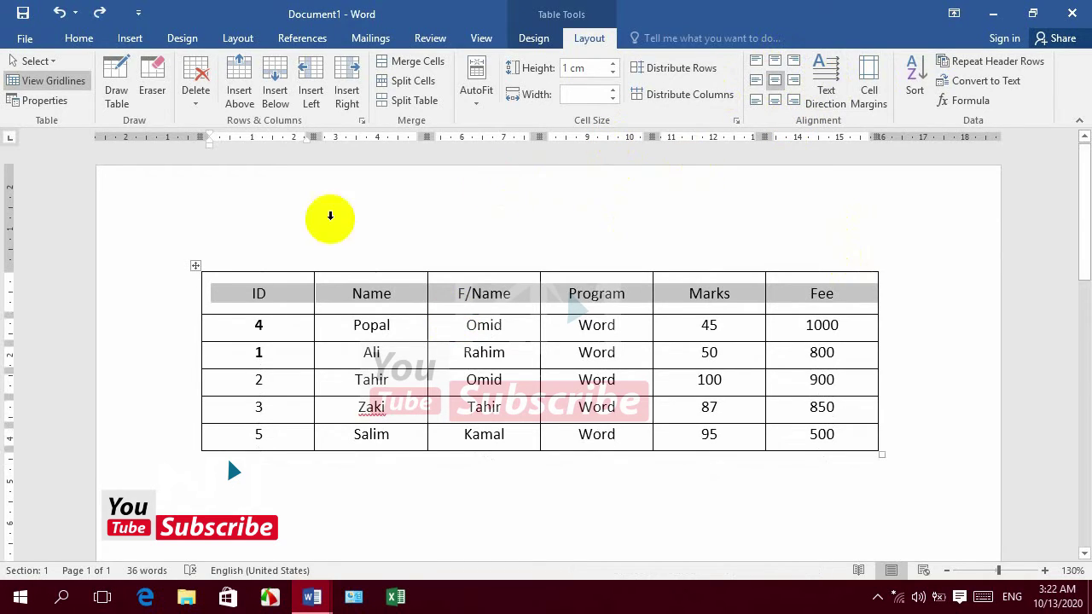
left_click(195, 265)
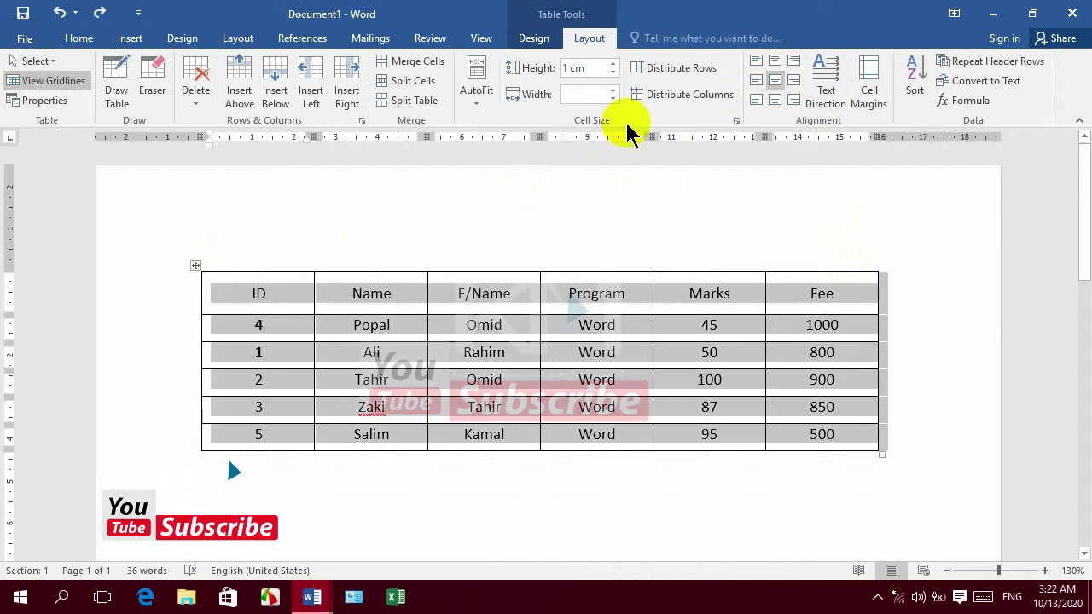
Distribute the rows evenly and set top and bottom cell margins to 0.15 cm.
left_click(673, 73)
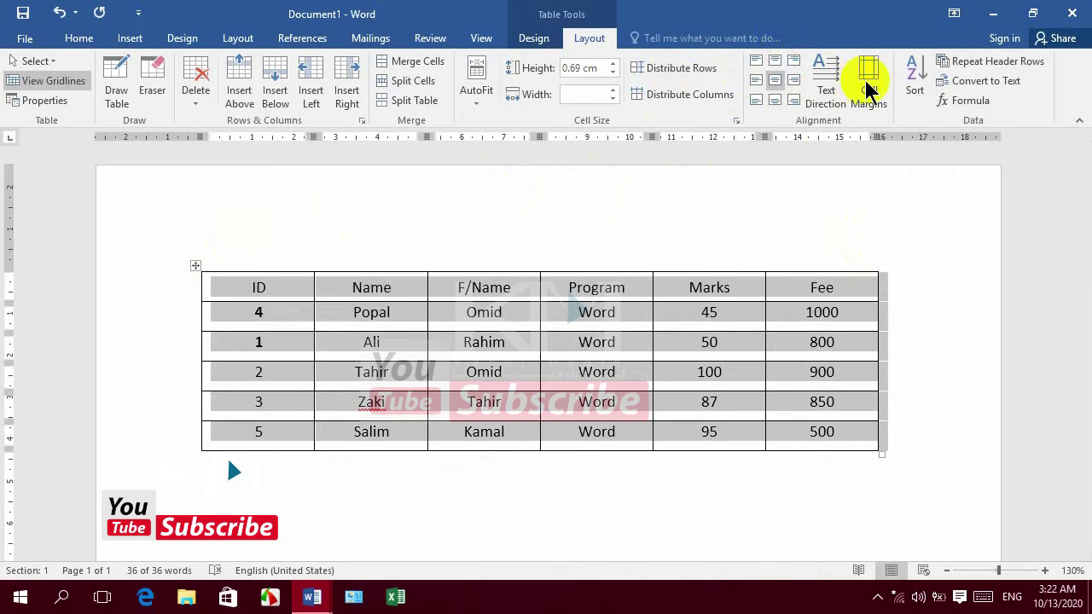
left_click(868, 85)
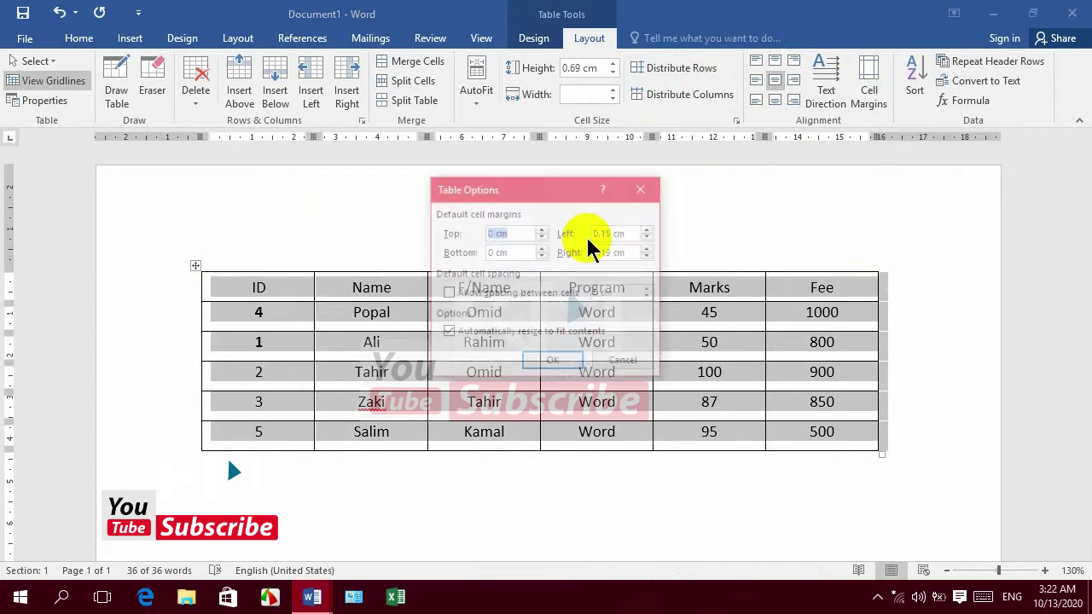
left_click(541, 229)
left_click(541, 229)
left_click(540, 228)
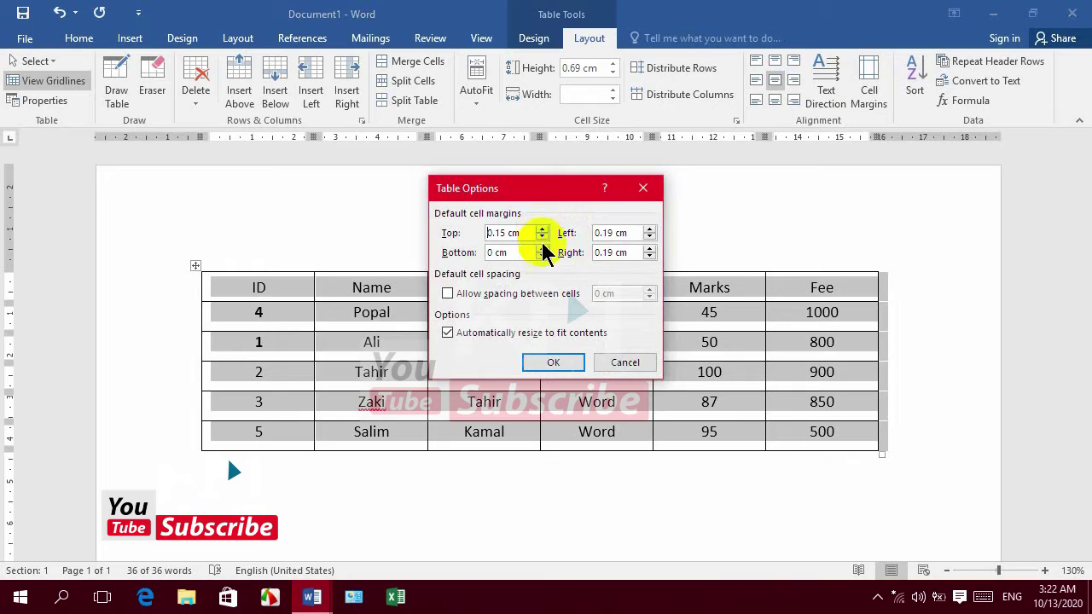
left_click(541, 249)
left_click(541, 248)
left_click(541, 248)
left_click(550, 363)
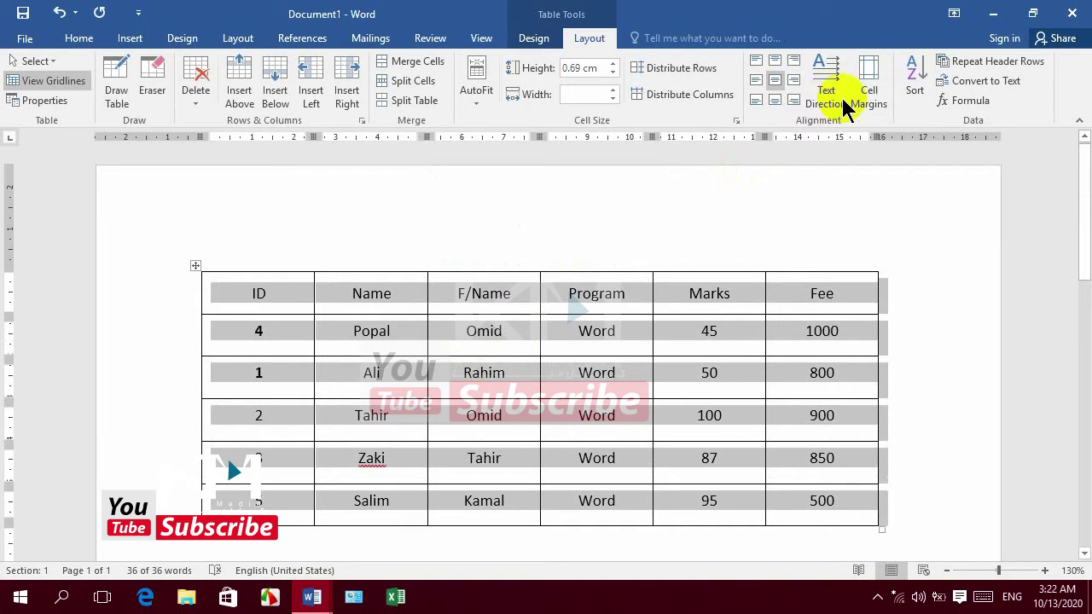
Allow spacing between cells and set it to 0.1 cm.
left_click(869, 86)
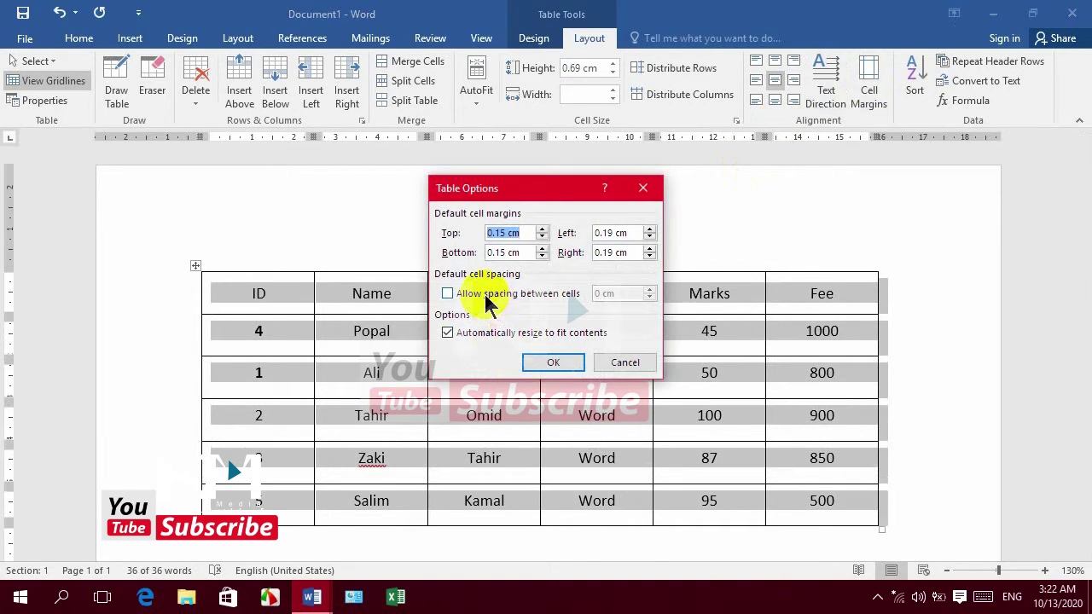
left_click(488, 298)
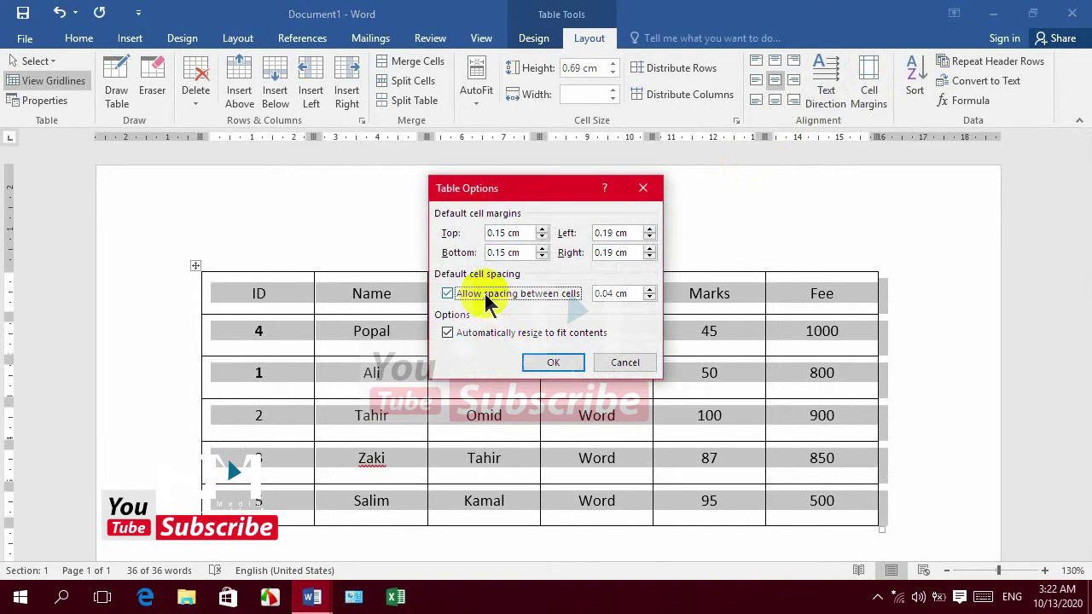
left_click(649, 289)
left_click(546, 365)
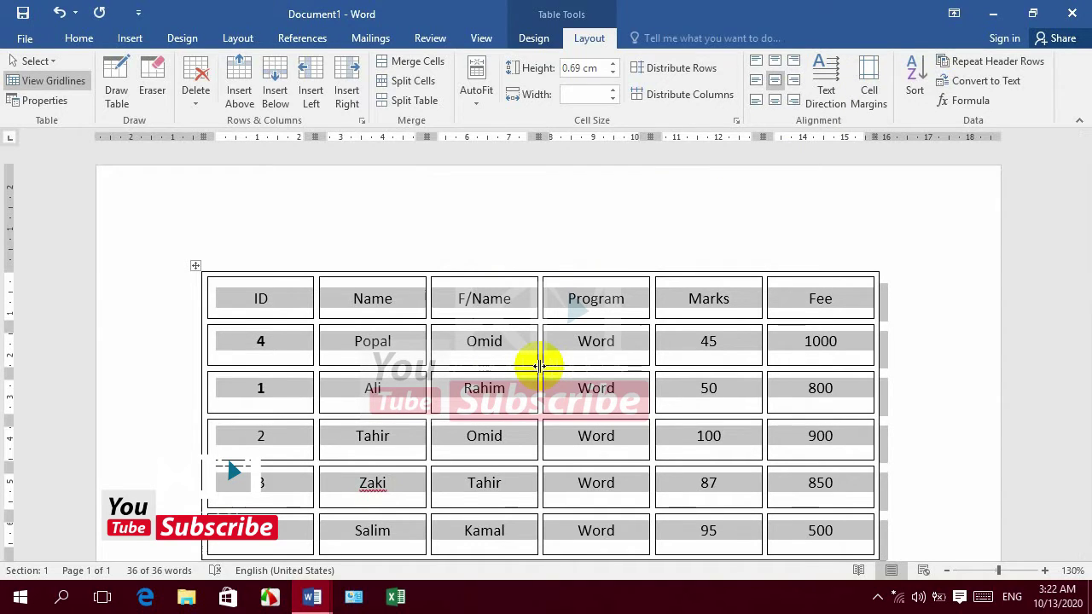
left_click(866, 101)
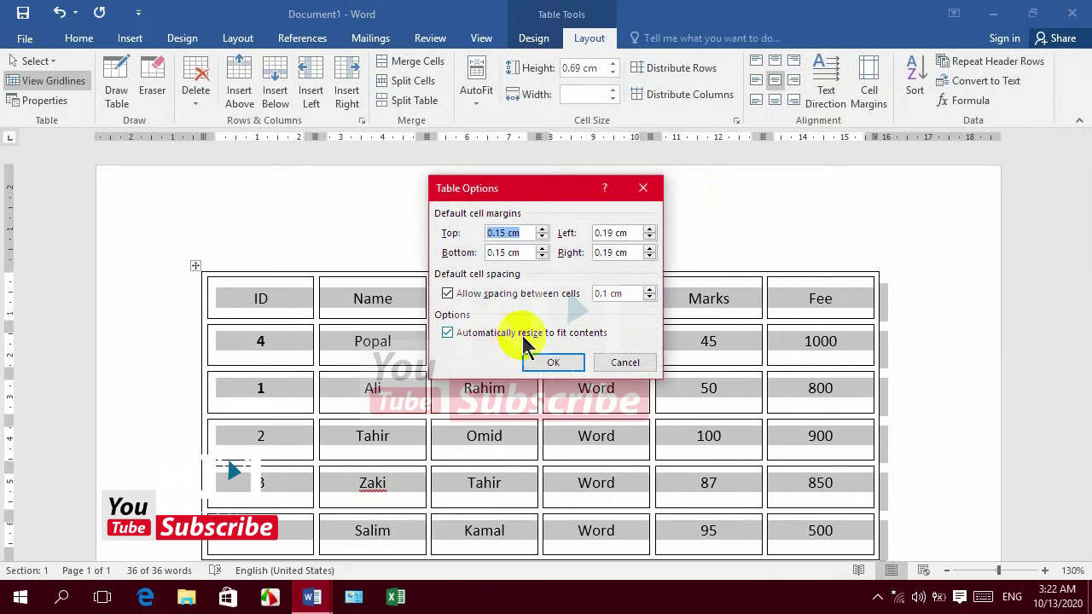
Close Table Options unchanged, then test typing after Marks and undo it.
left_click(554, 361)
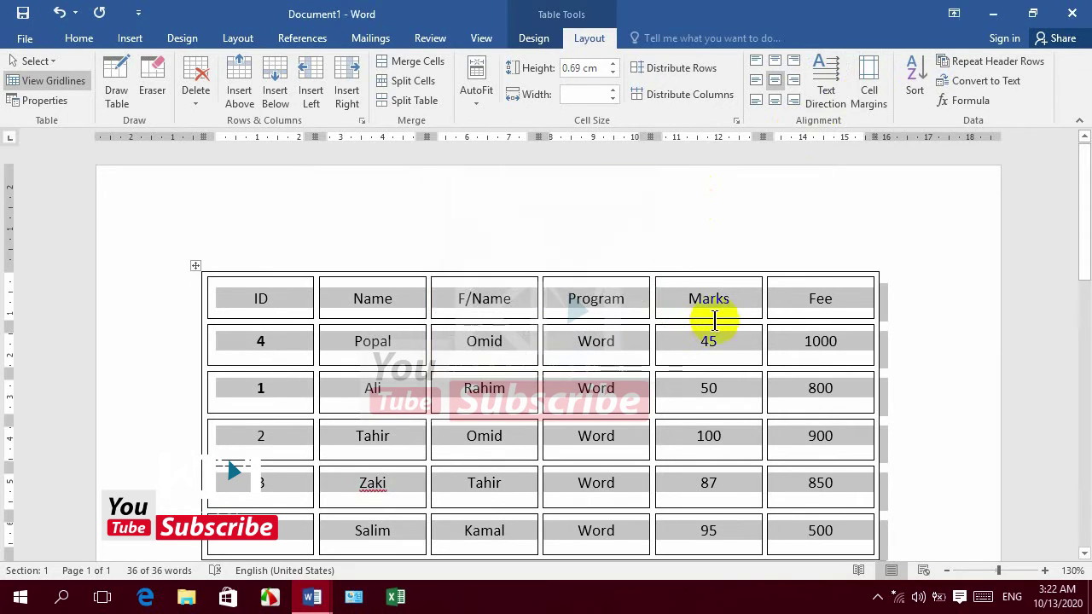
left_click(735, 301)
type("dkfjkldsj")
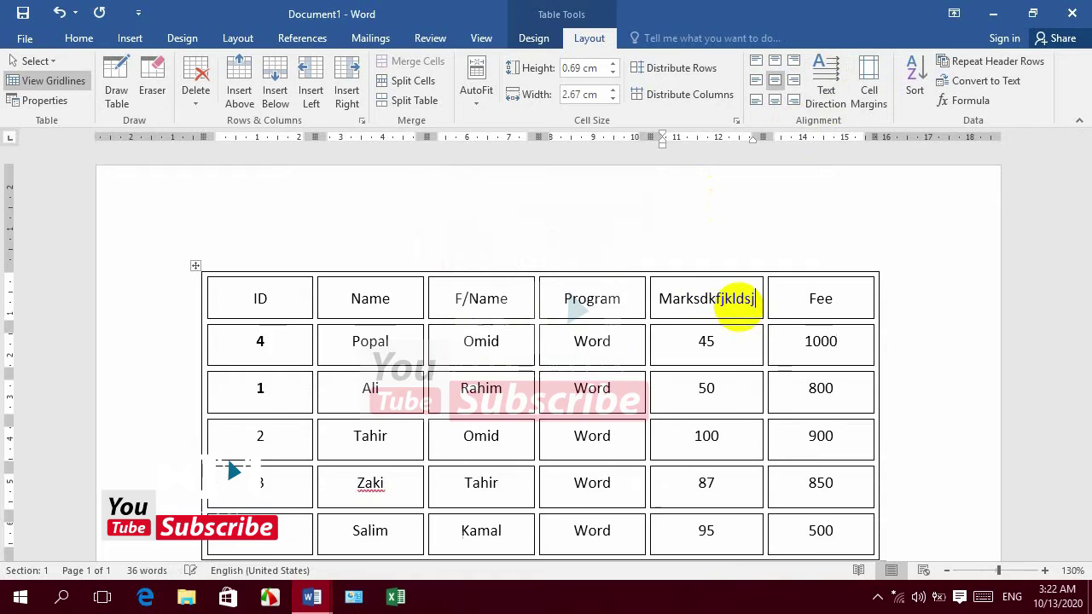
type("fkldsjflksdj")
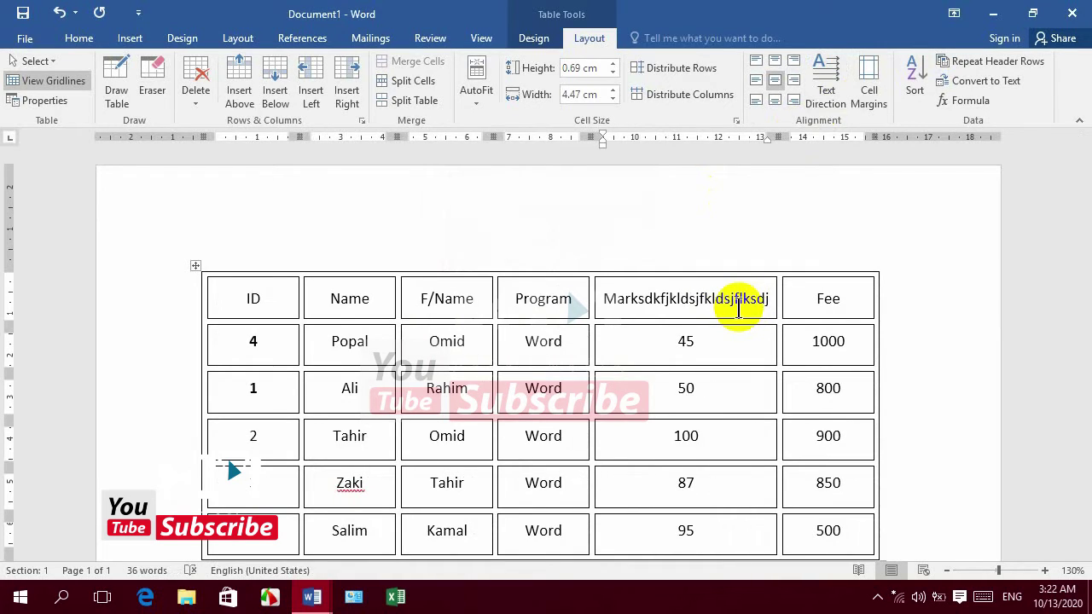
key("ctrl+z")
Turn off Automatically resize to fit contents, confirm Marks text wraps, then undo.
left_click(195, 265)
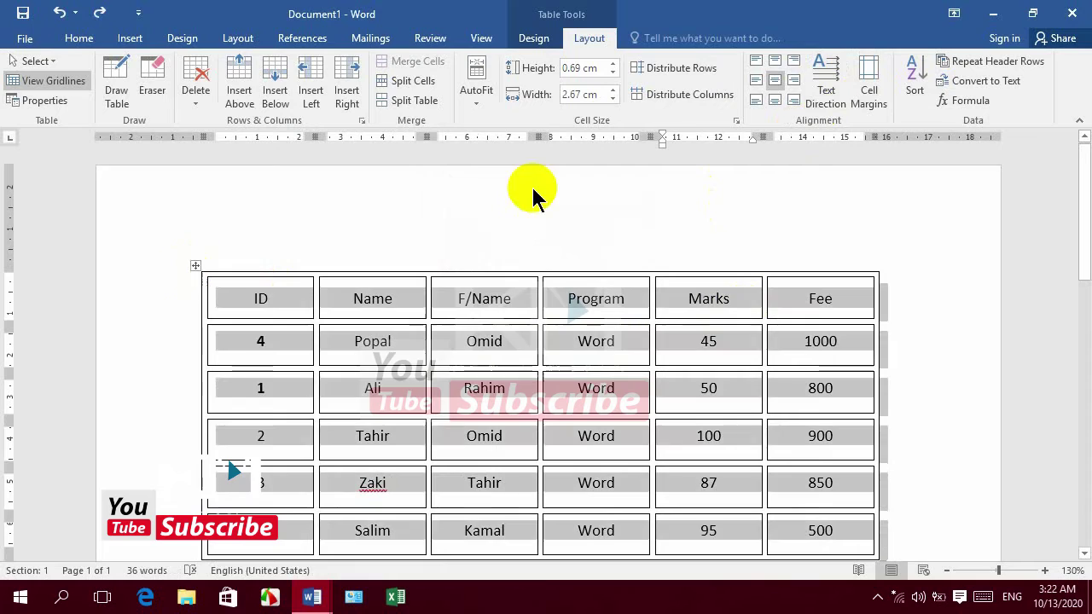
left_click(860, 101)
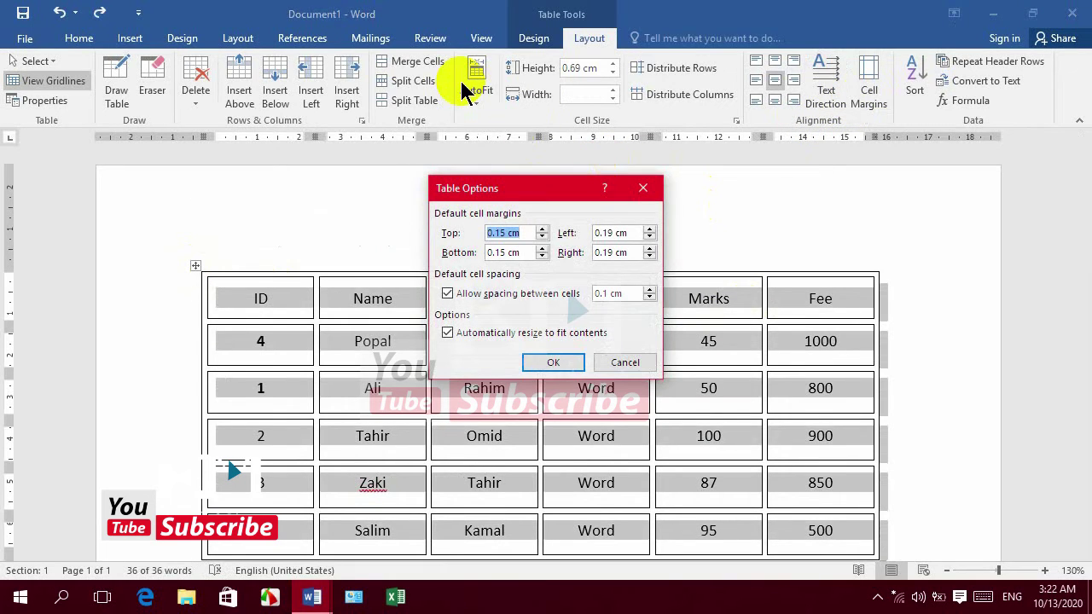
left_click(482, 333)
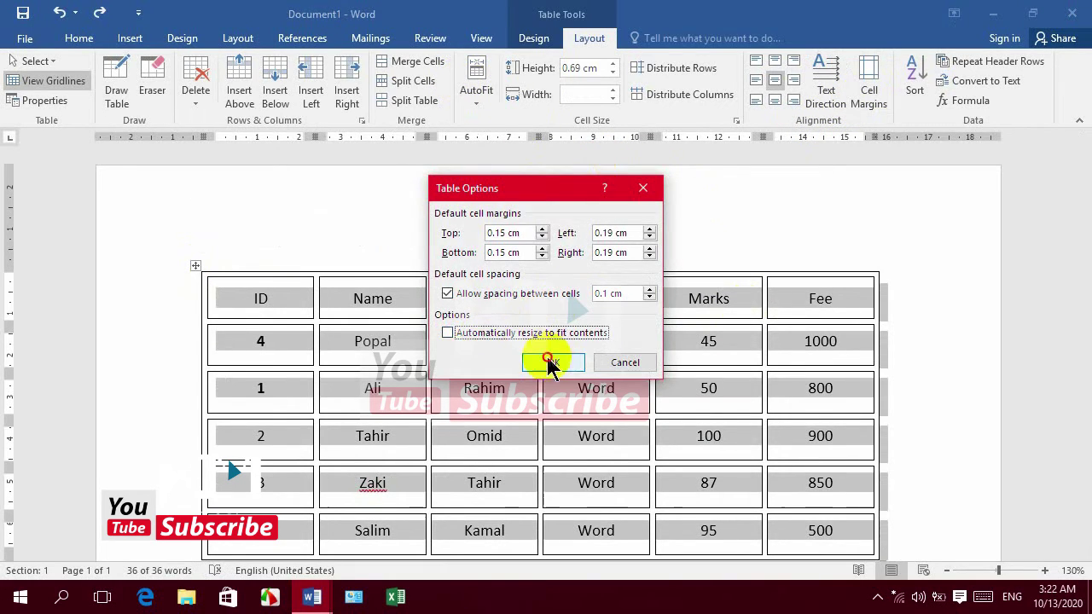
left_click(553, 361)
left_click(753, 298)
type("lkjfkld")
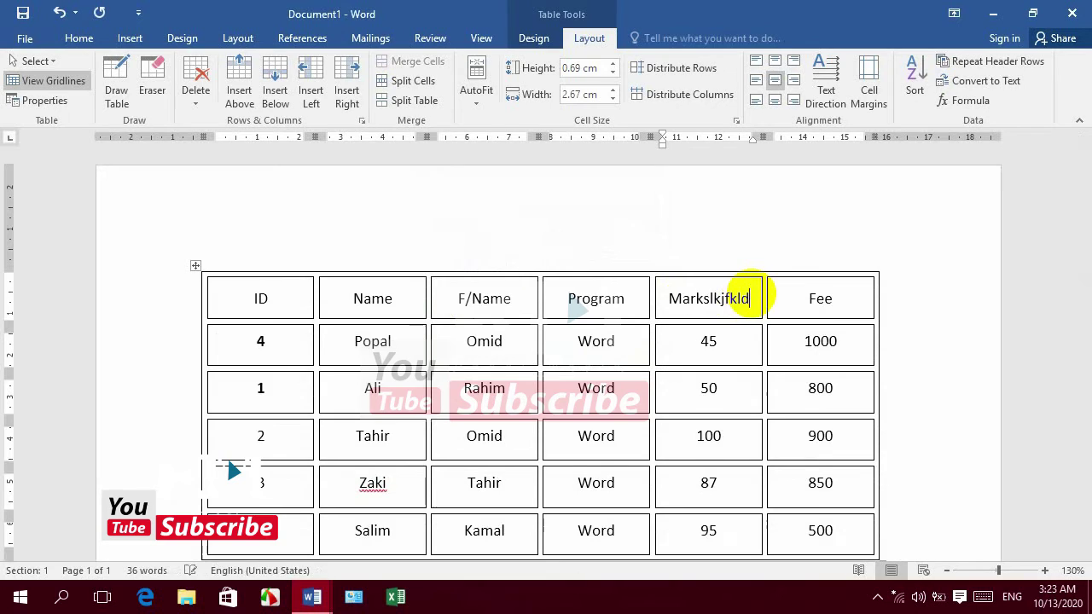
type("s jflksdjfkls")
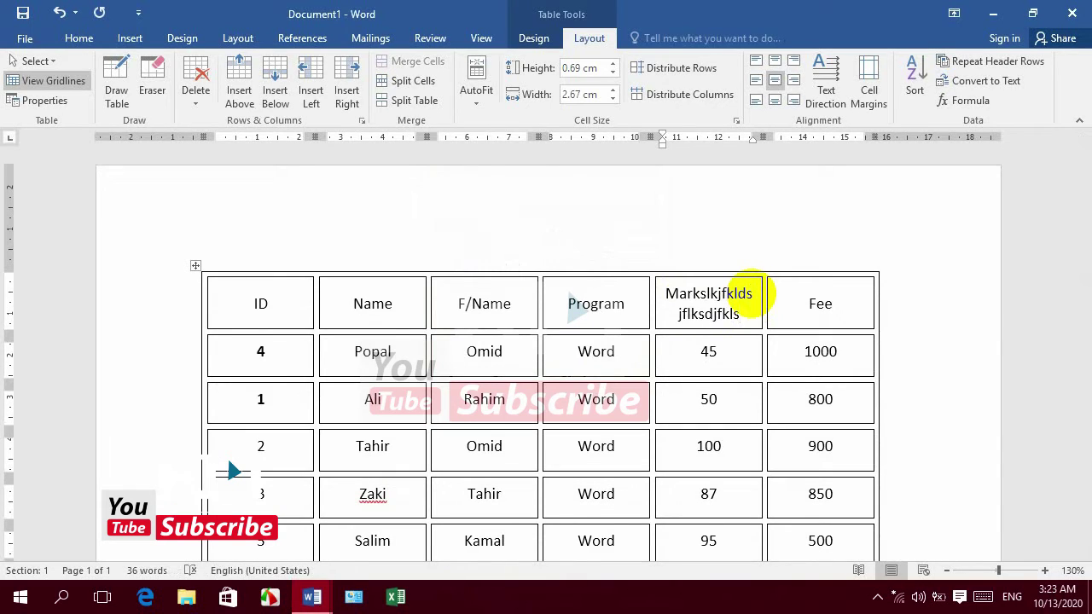
key("ctrl+z")
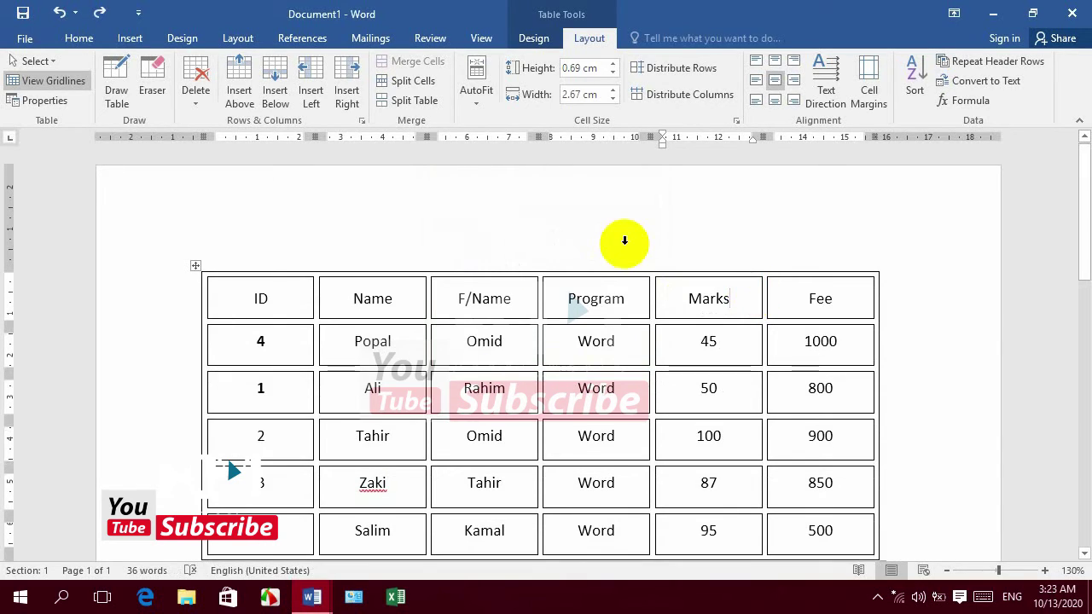
left_click(197, 266)
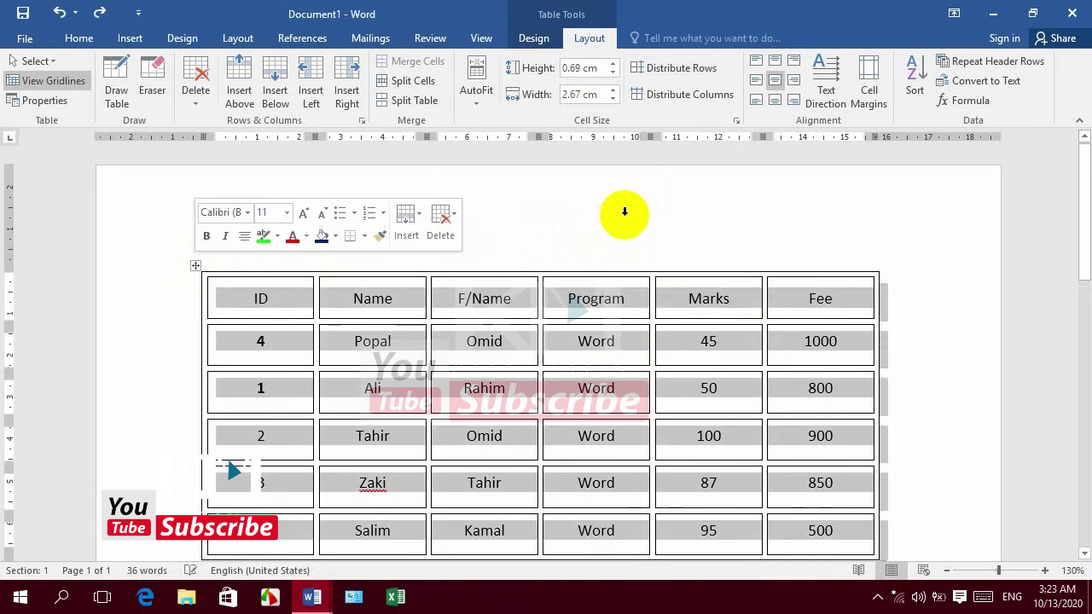
Apply a Grid Table style with a blue header row and grey banded rows.
left_click(534, 40)
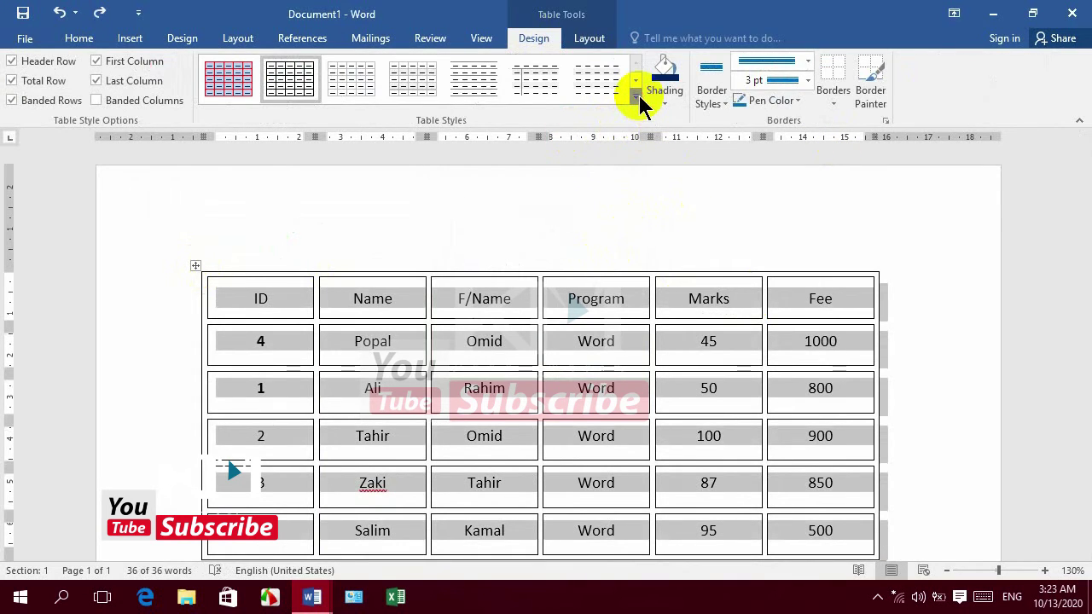
left_click(635, 97)
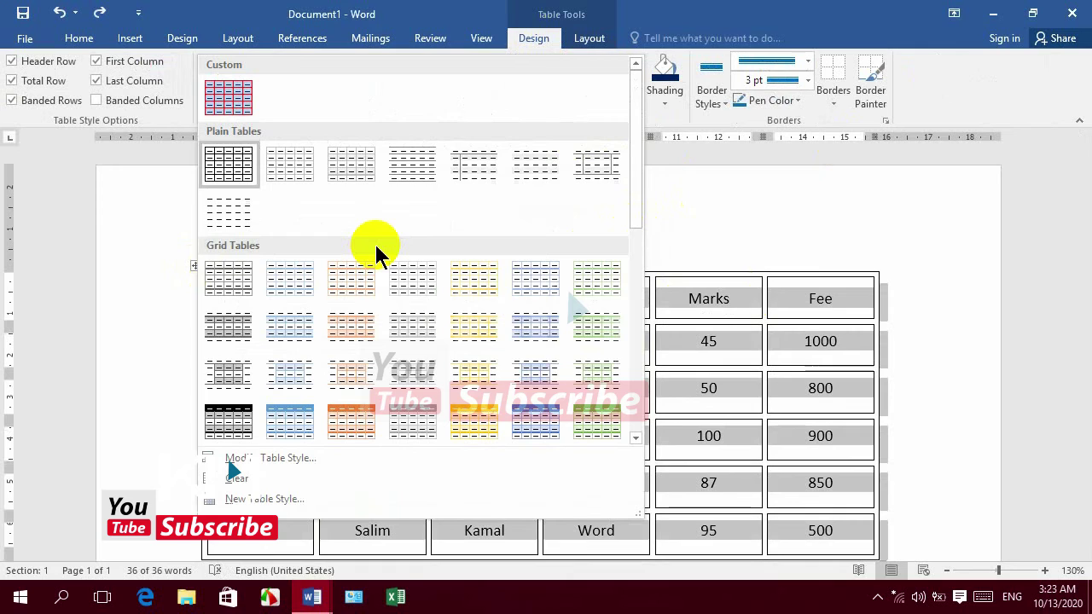
left_click(534, 419)
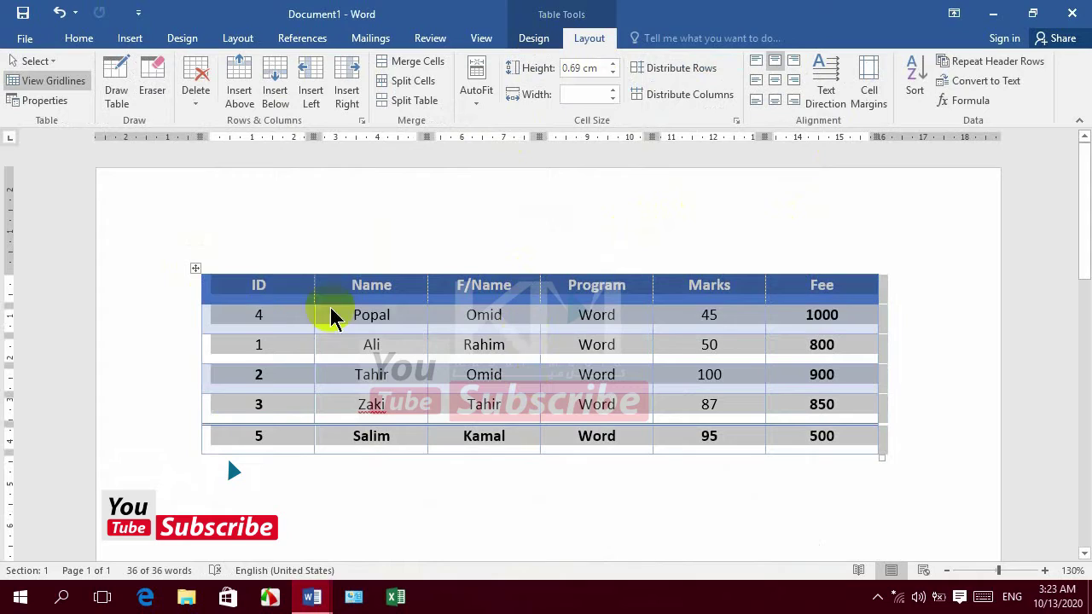
left_click(487, 215)
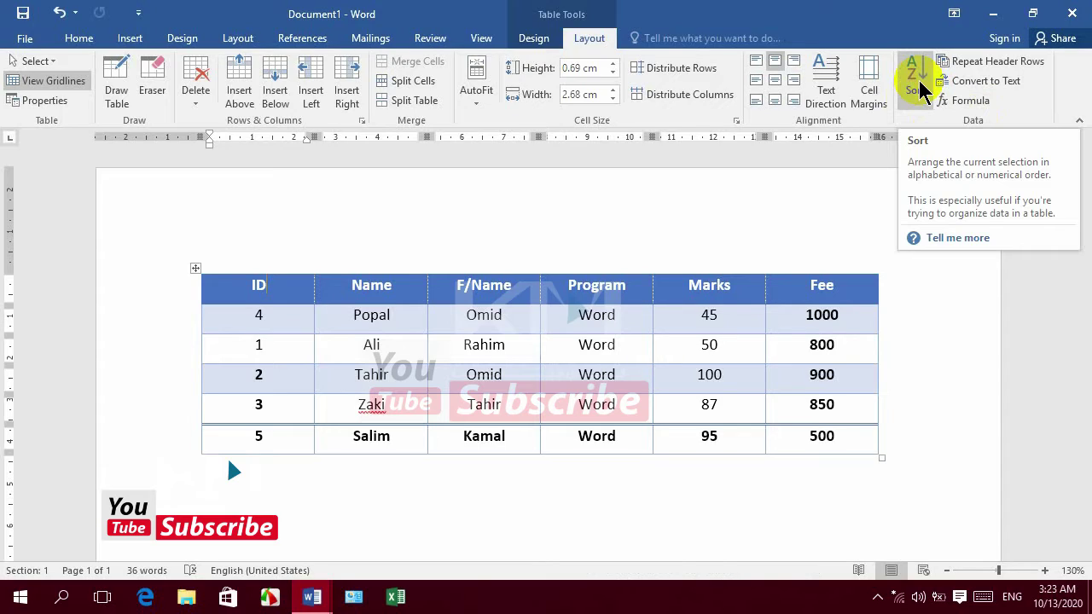
Sort the table by ID as Number, ascending, with a header row, giving IDs 1 through 5.
left_click(921, 89)
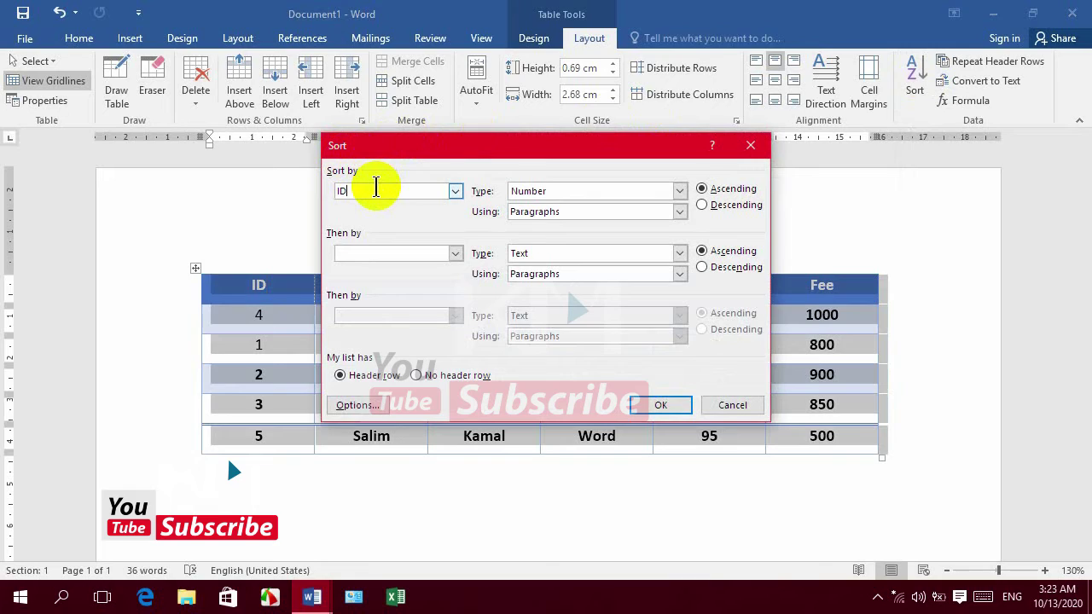
left_click(455, 191)
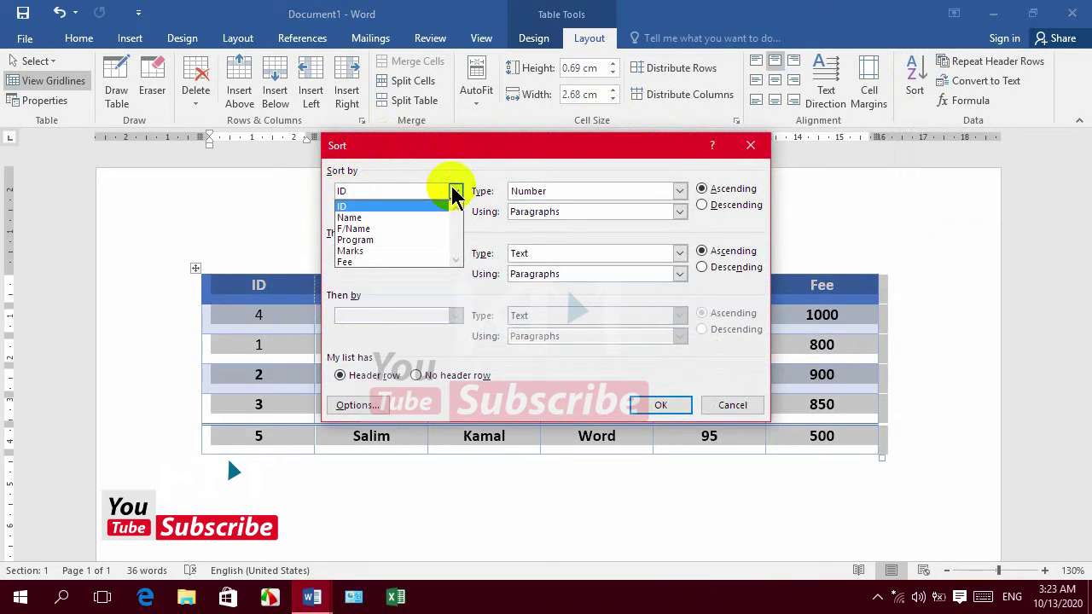
left_click(452, 189)
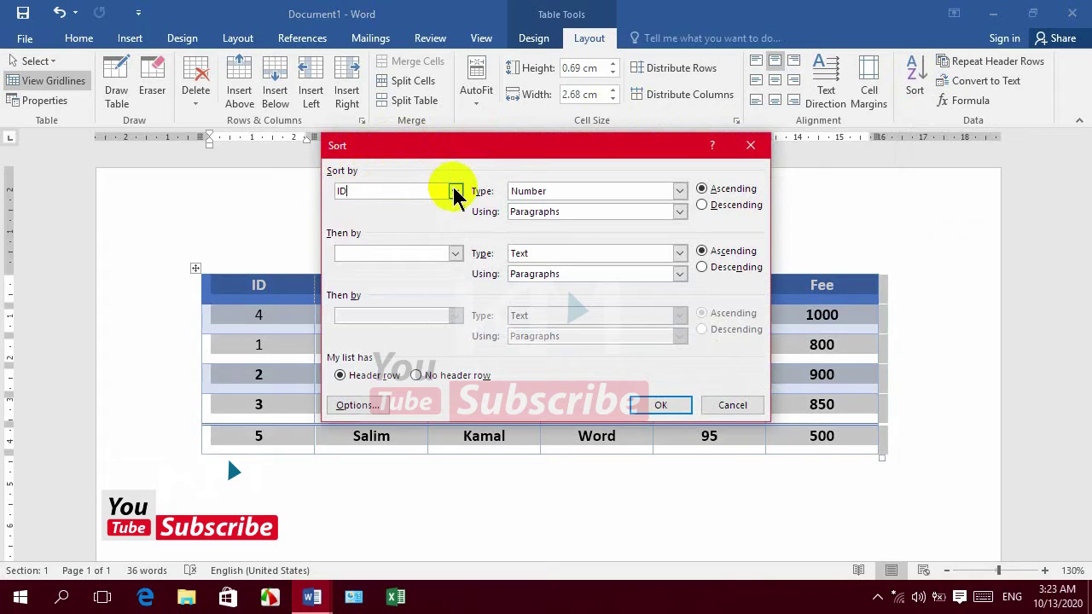
left_click(457, 192)
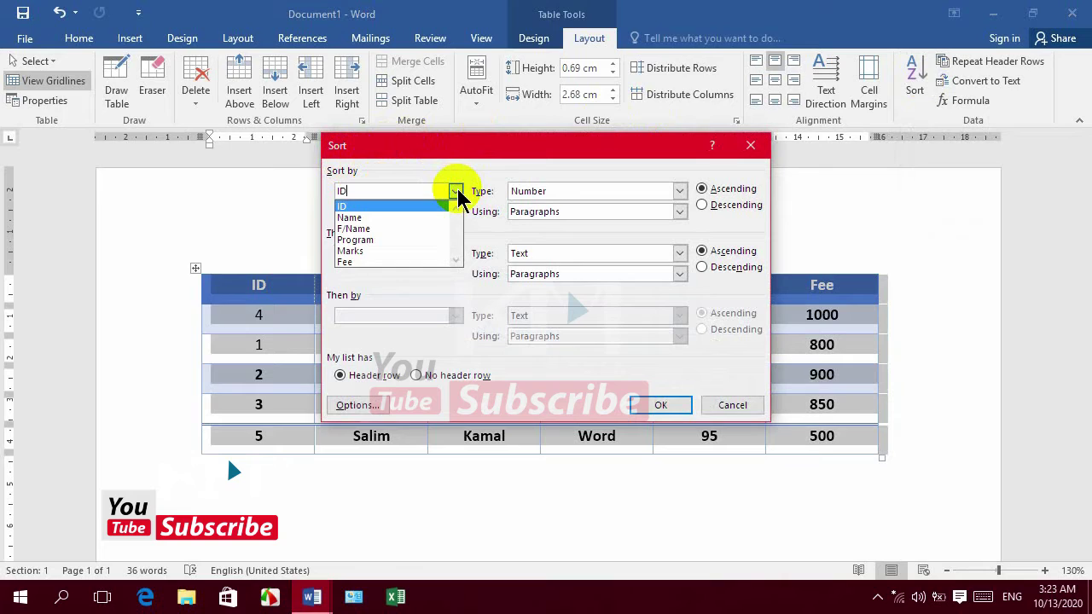
left_click(358, 207)
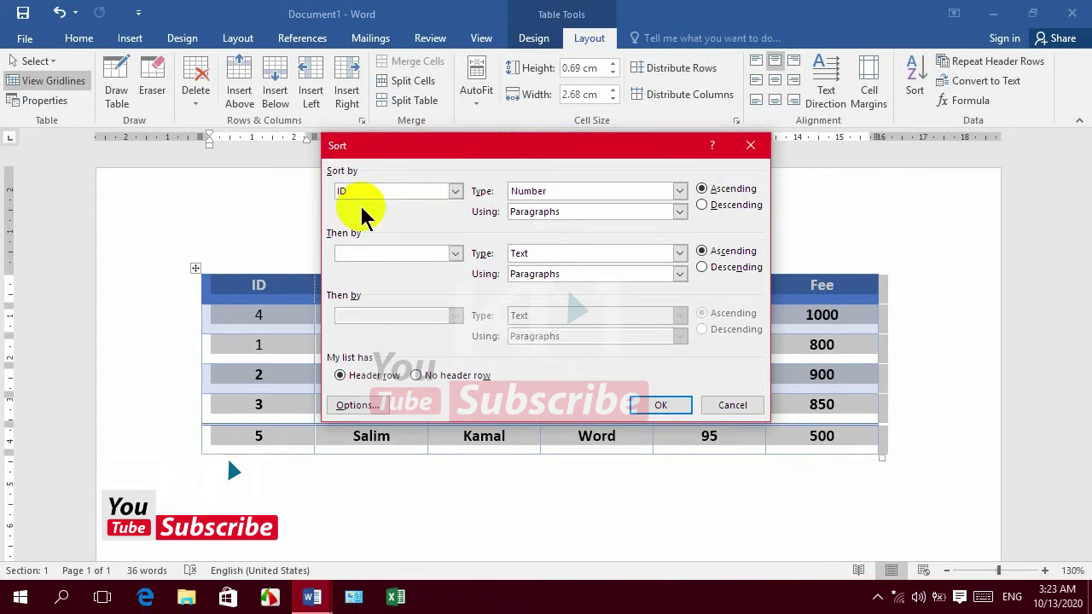
left_click_drag(372, 156, 562, 134)
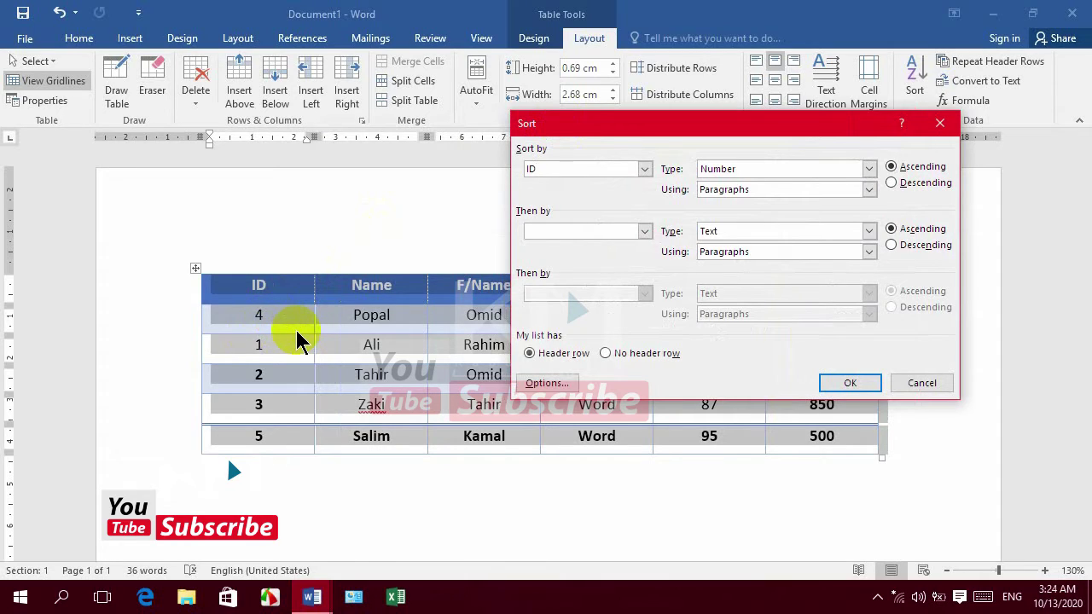
left_click_drag(548, 133, 386, 90)
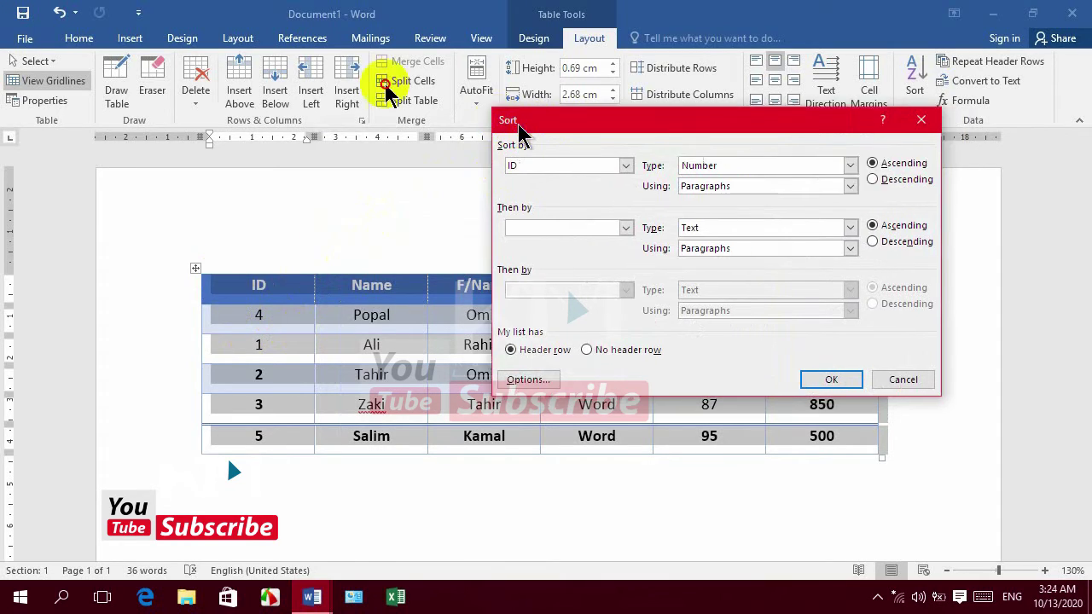
left_click(609, 113)
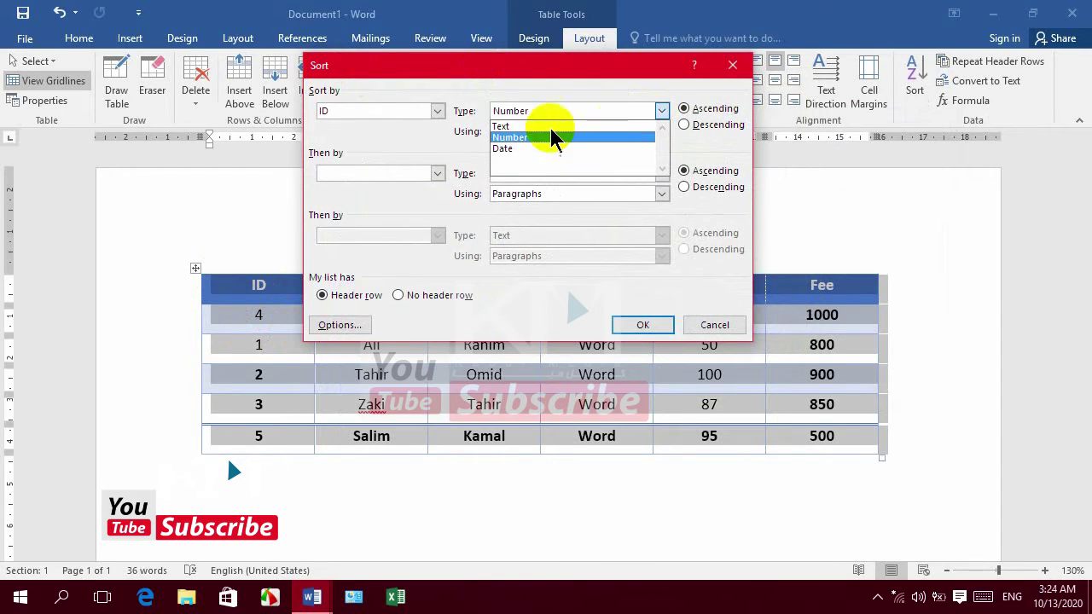
left_click(539, 138)
left_click(698, 116)
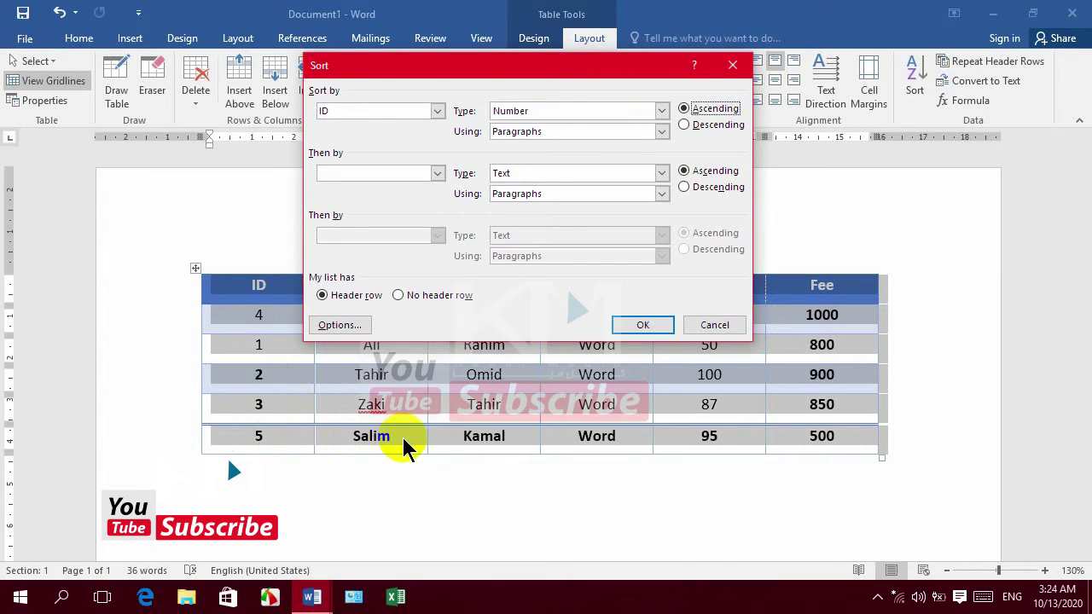
mouse_move(412, 75)
left_mouse_down()
mouse_move(573, 152)
mouse_move(470, 95)
mouse_move(386, 85)
left_mouse_up()
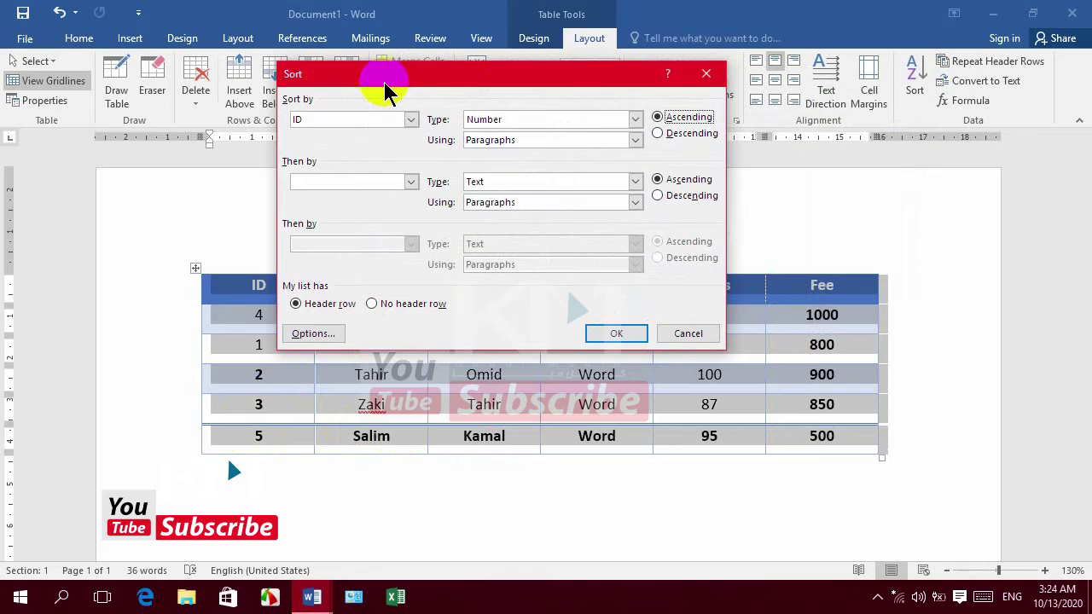
left_click(619, 335)
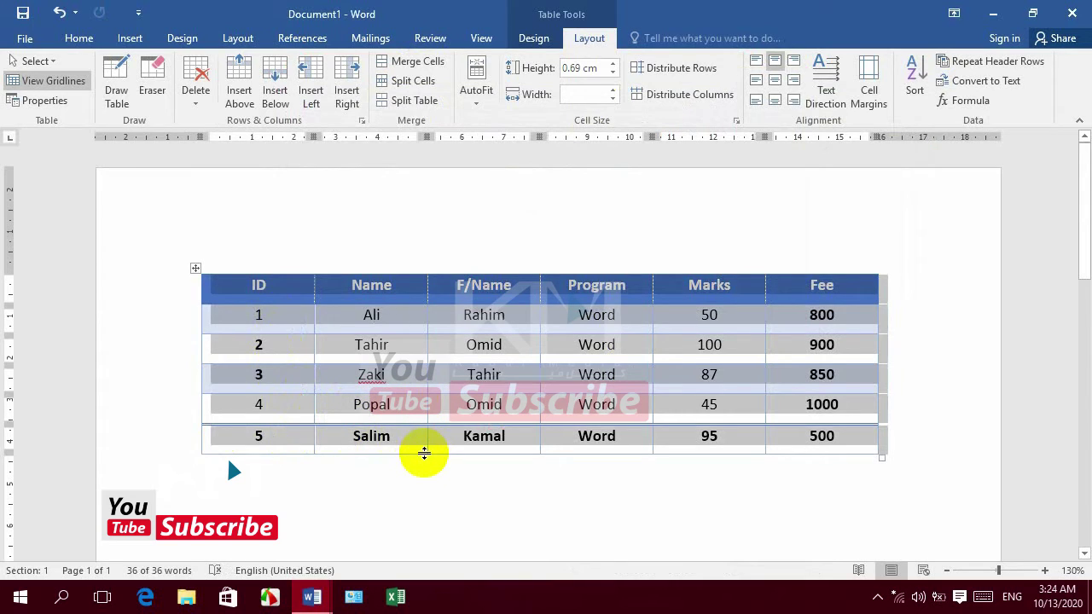
left_click(915, 81)
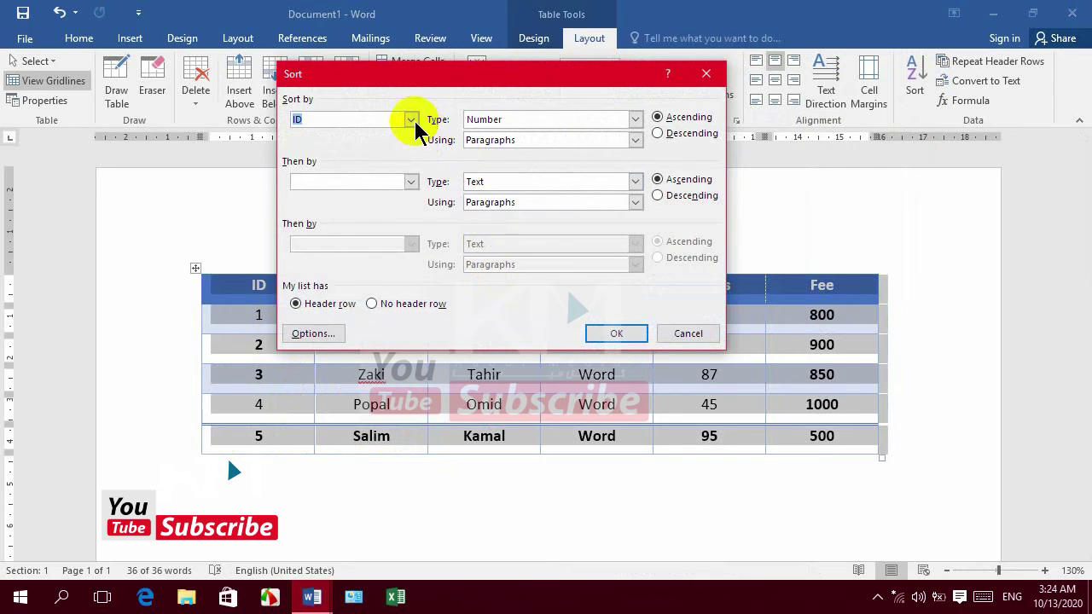
left_click(411, 120)
left_click(311, 179)
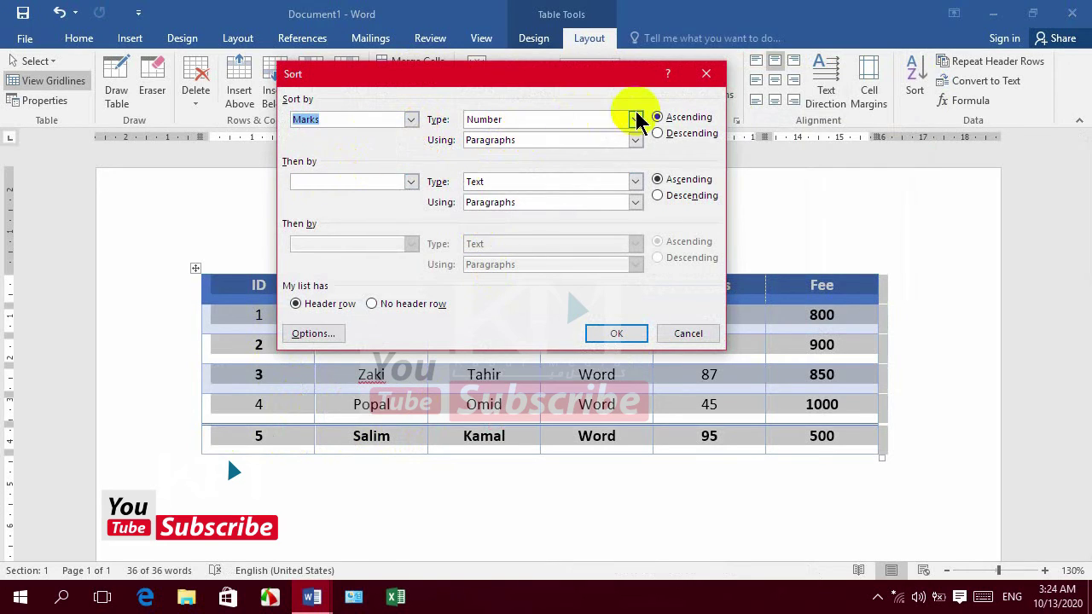
left_click(674, 134)
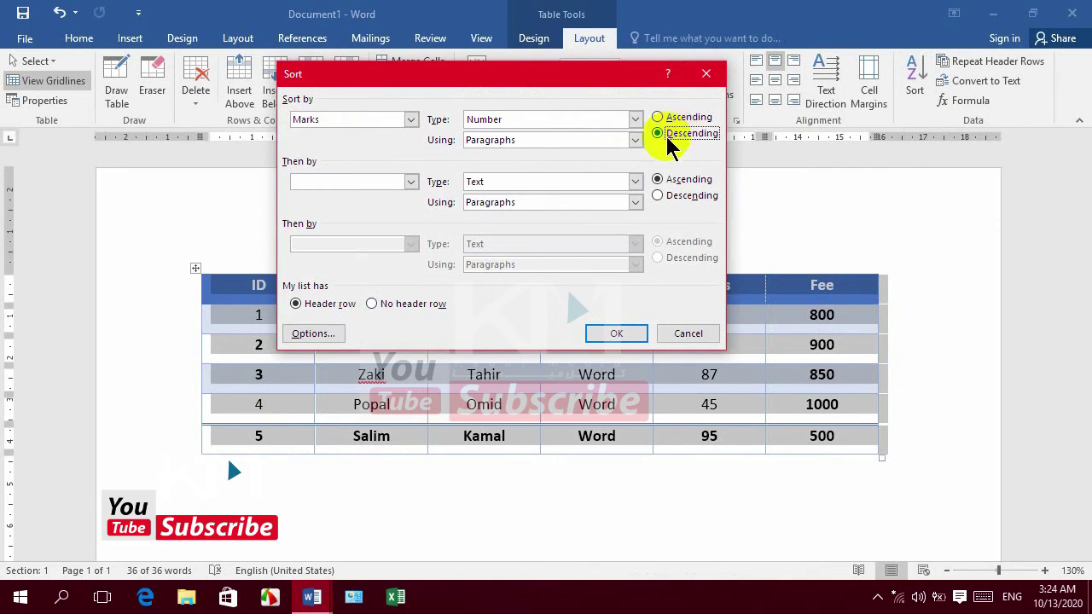
left_click(615, 333)
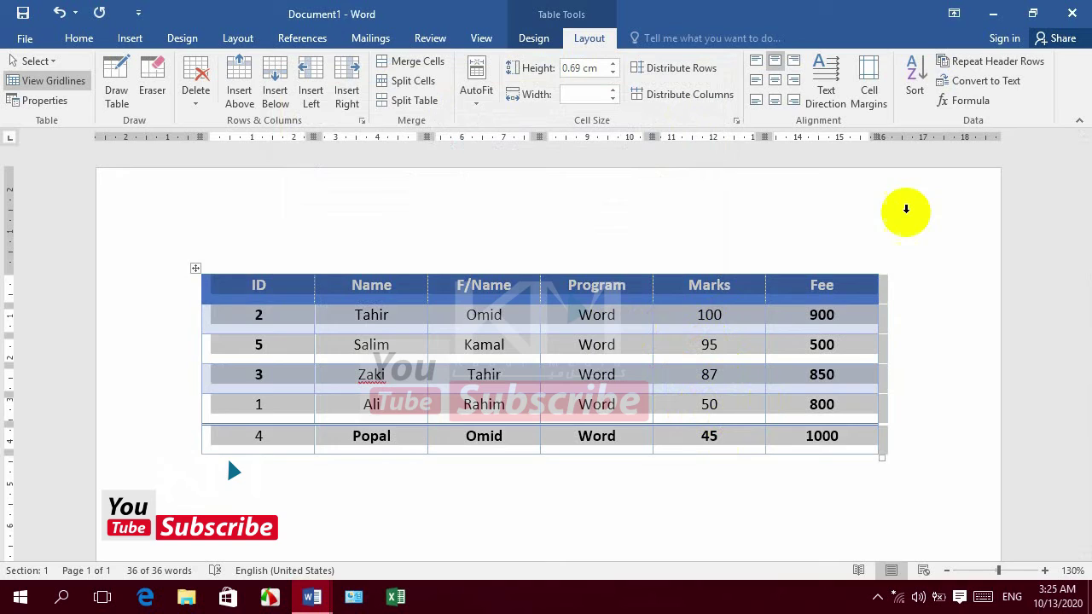
left_click(913, 75)
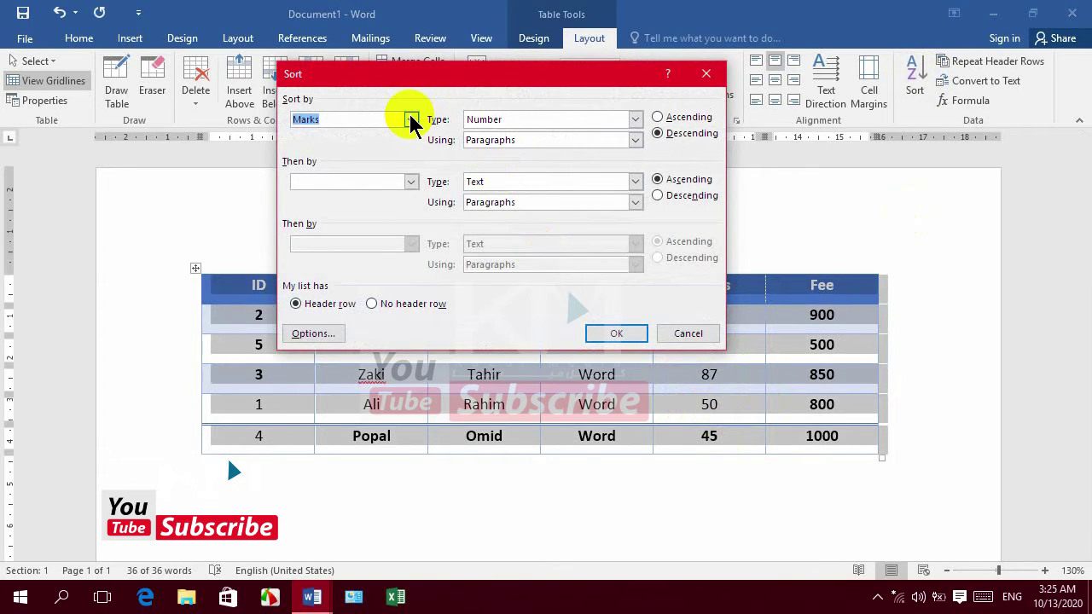
left_click(410, 120)
left_click(337, 133)
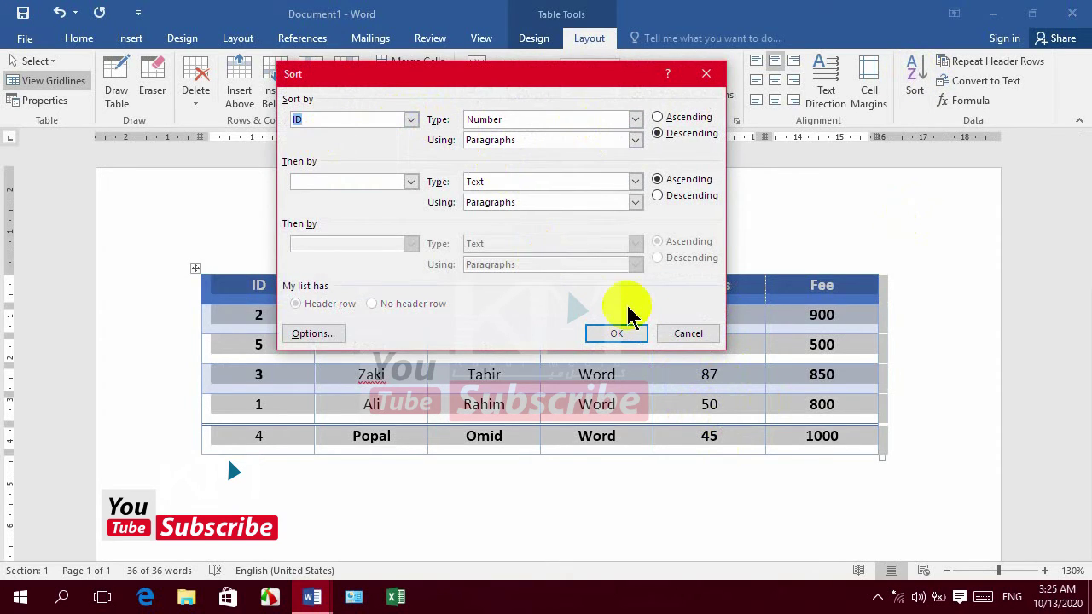
left_click(657, 117)
left_click(619, 334)
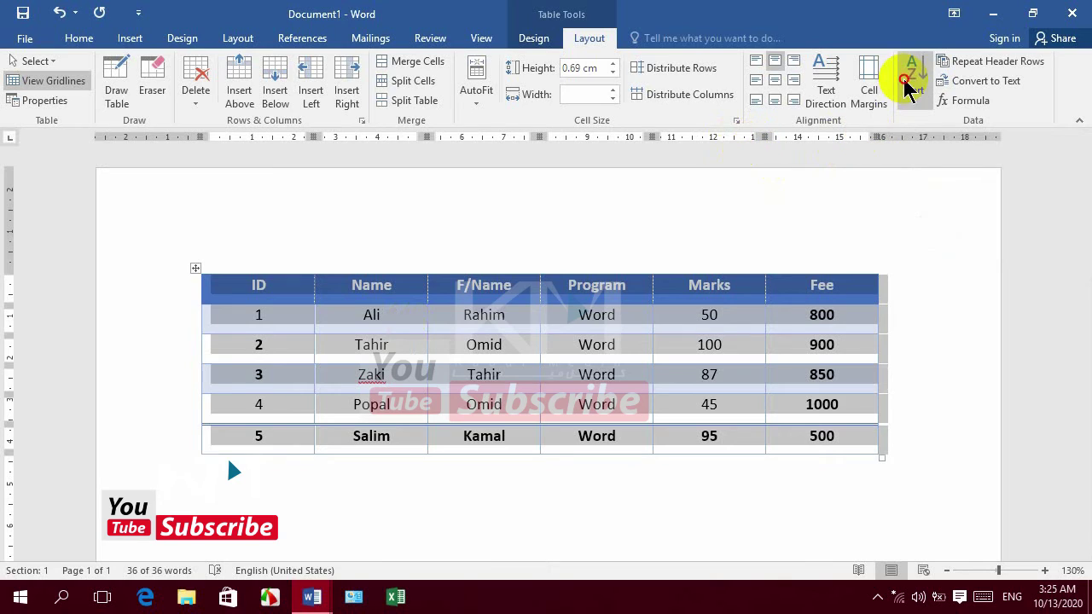
left_click(910, 81)
left_click(411, 119)
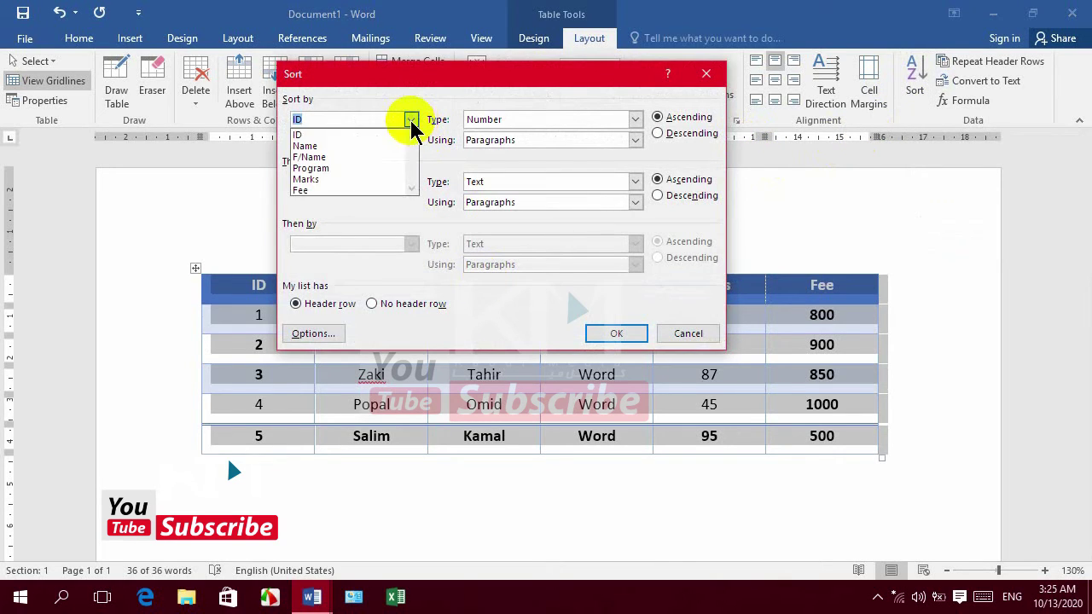
left_click(321, 135)
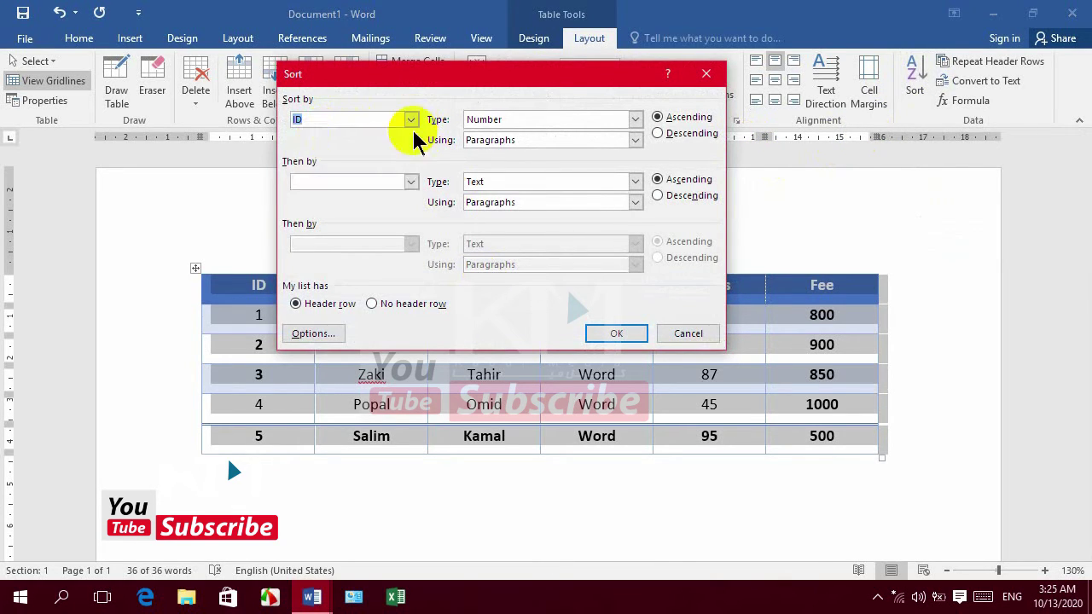
left_click(410, 182)
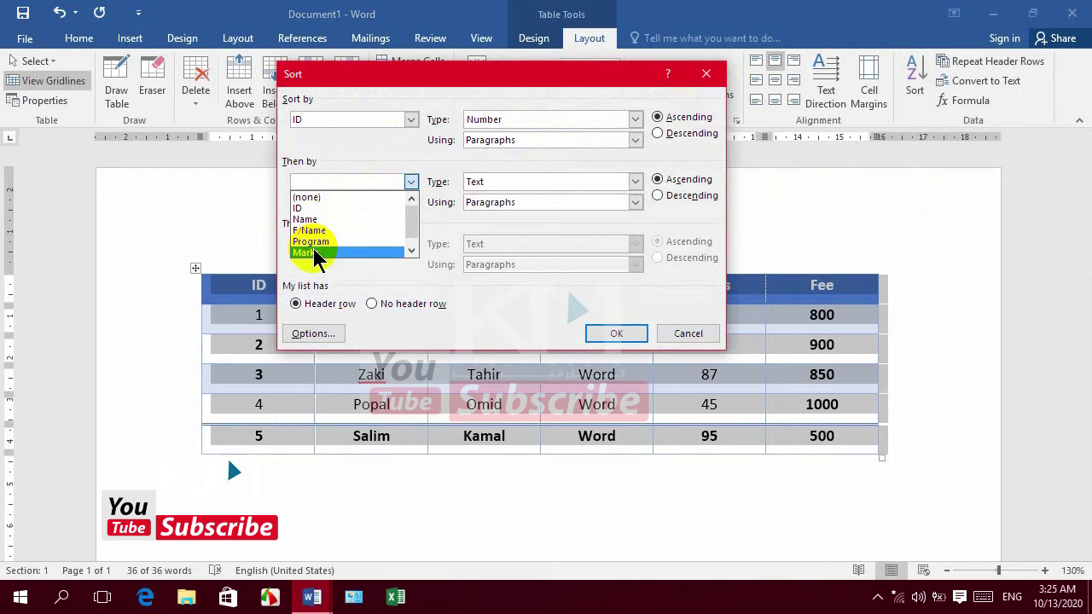
left_click(308, 252)
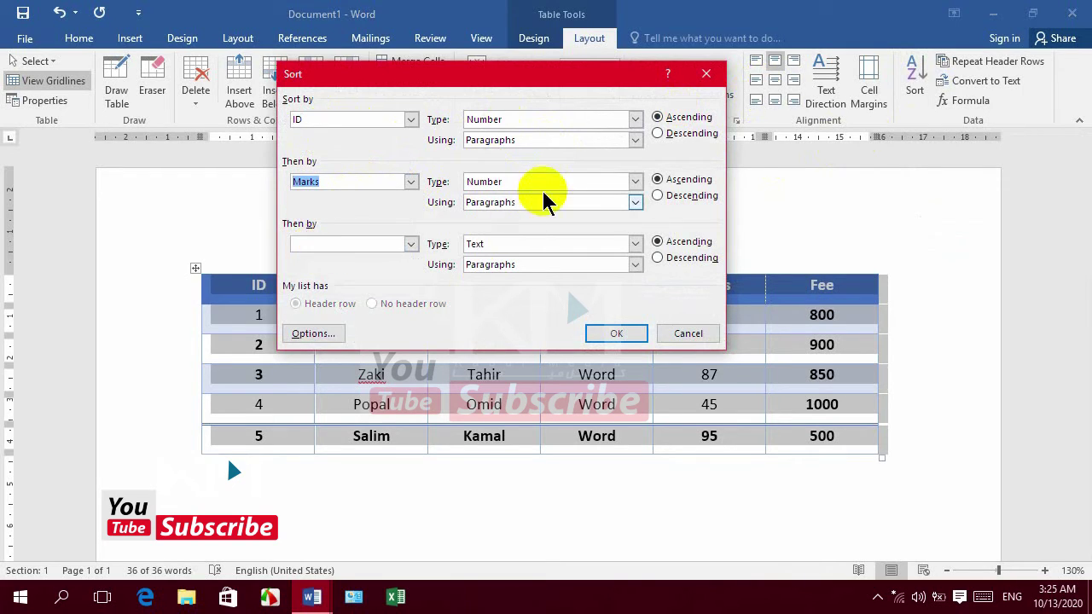
left_click(616, 337)
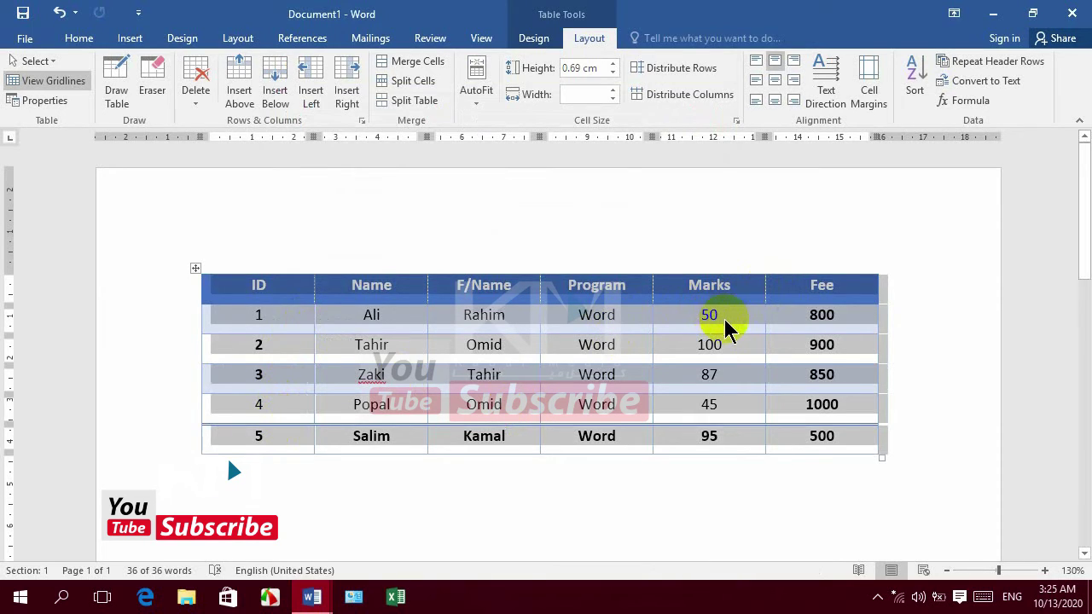
Re-sort with the secondary Marks level set to descending.
left_click(917, 89)
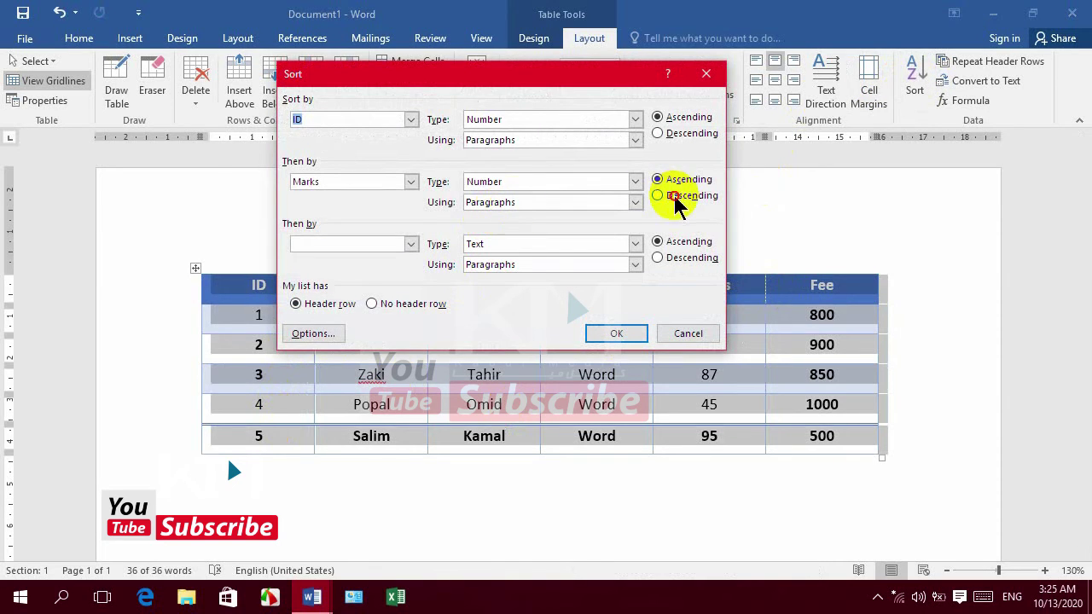
left_click(657, 195)
left_click(615, 333)
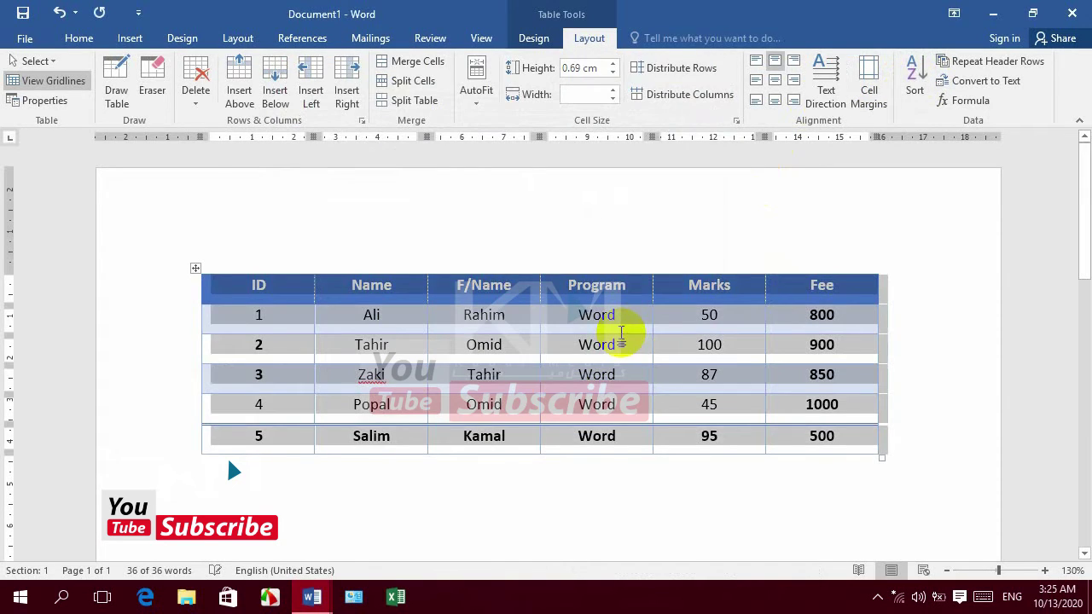
Sort by ID then by Name, with names ascending A to Z.
left_click(914, 81)
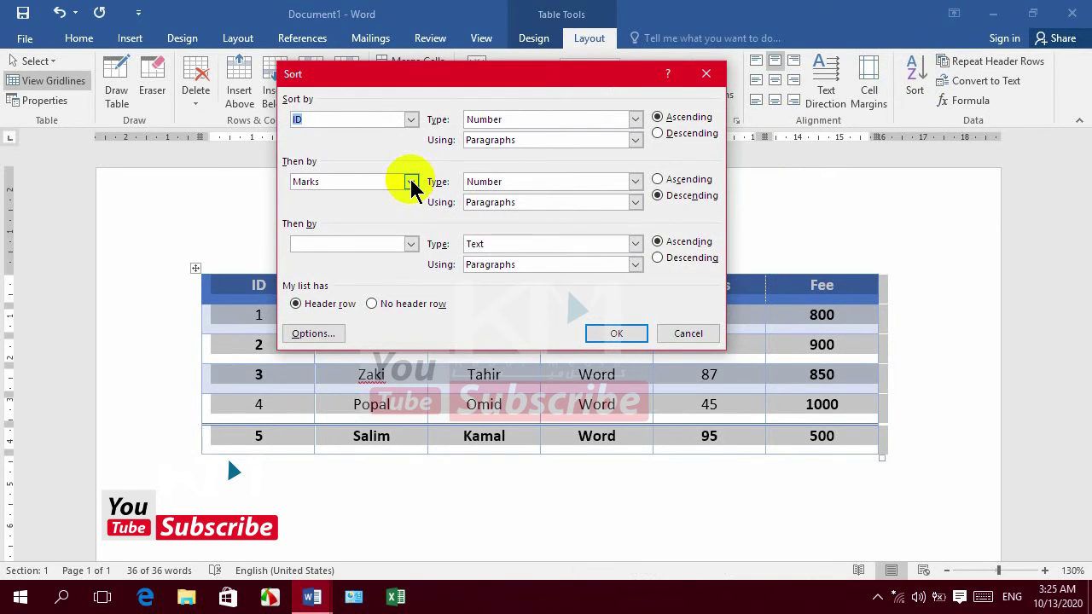
left_click(411, 182)
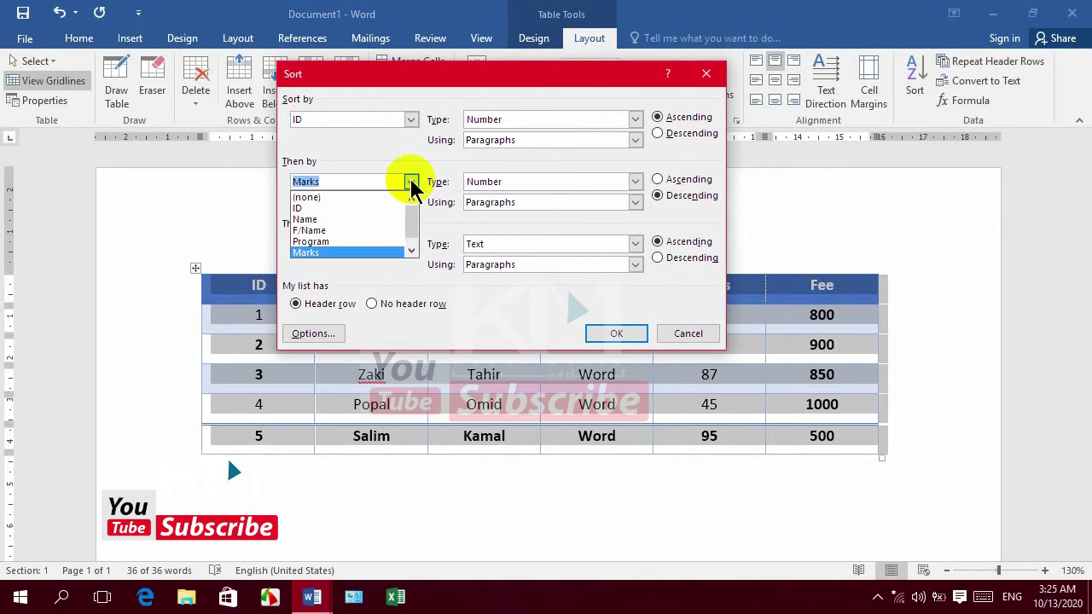
left_click(312, 218)
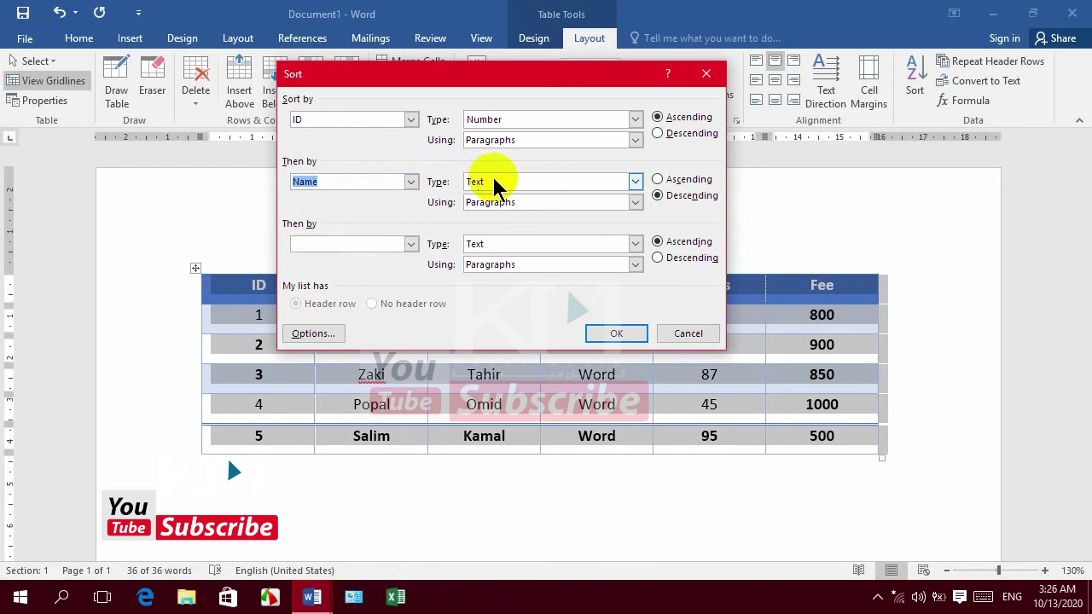
left_click(670, 179)
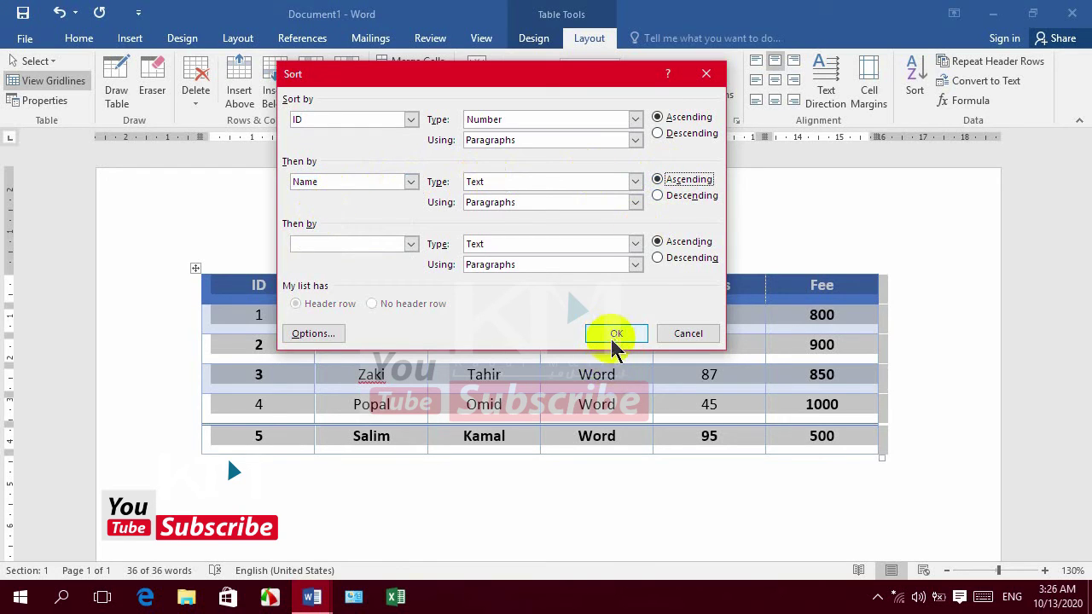
left_click(615, 335)
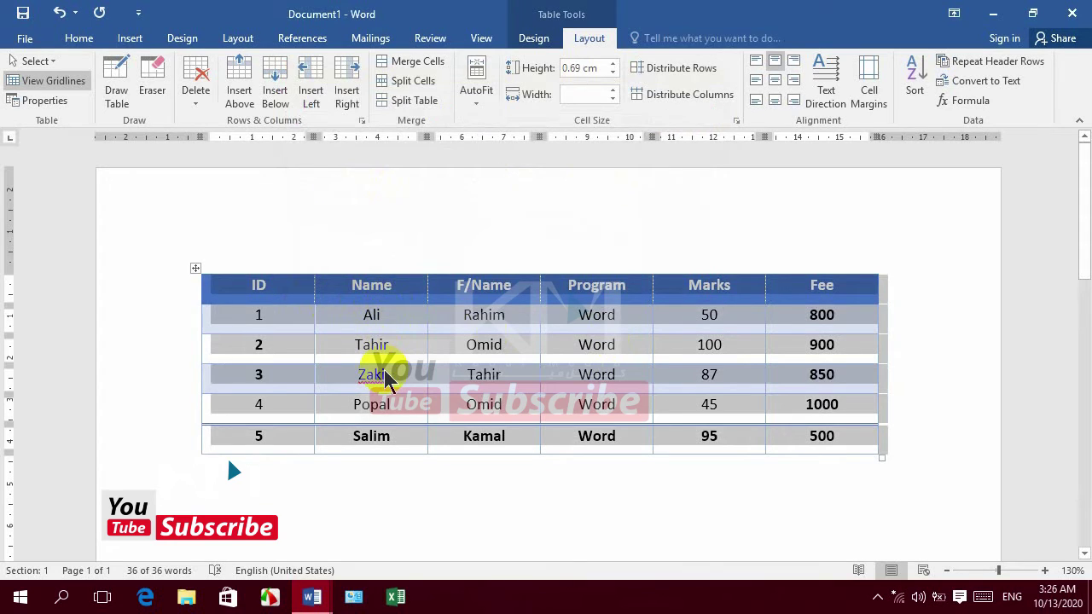
Sort with Name as Text by Paragraphs and both ID and Name descending.
left_click(910, 75)
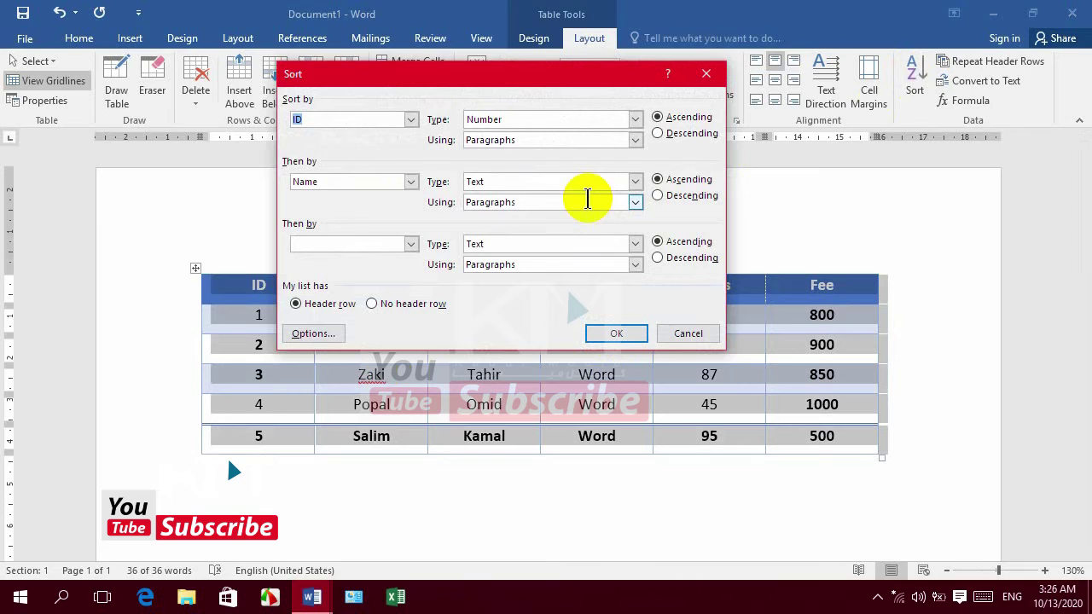
left_click(411, 181)
left_click(412, 182)
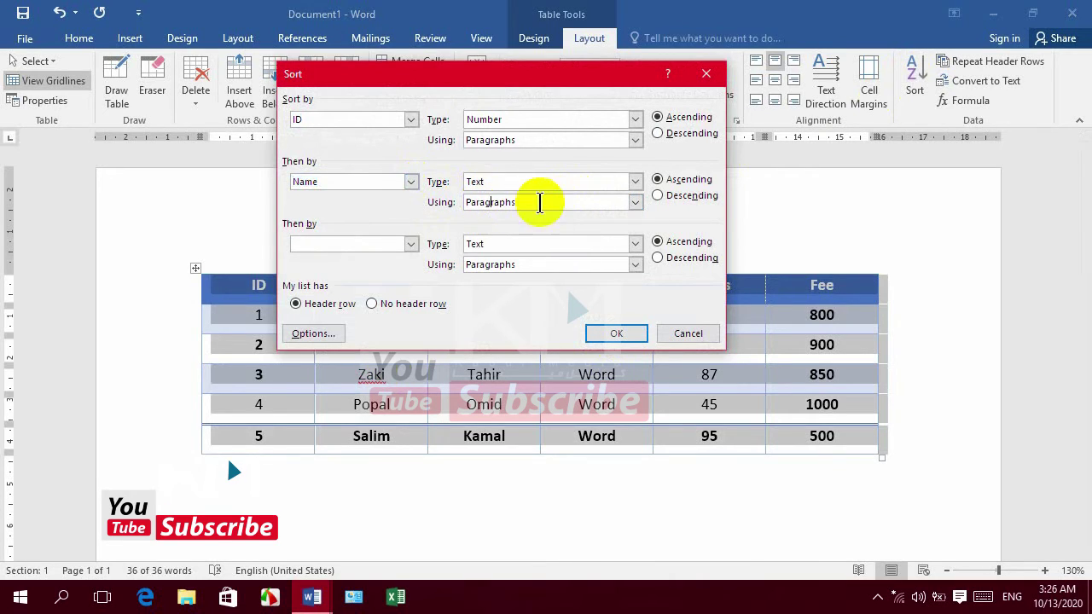
left_click(635, 202)
left_click(638, 205)
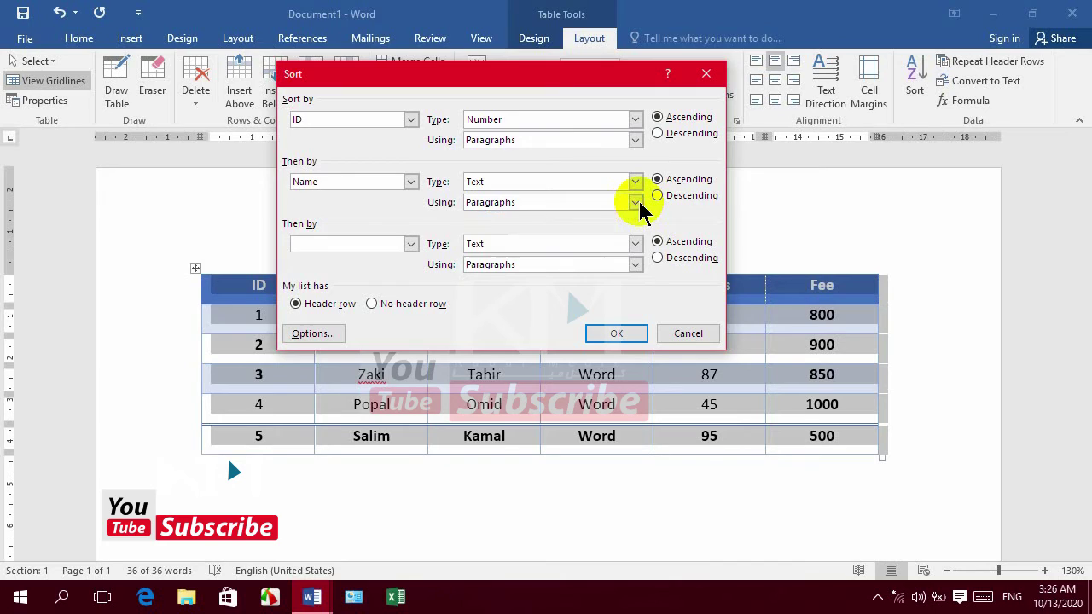
left_click(508, 186)
left_click(503, 197)
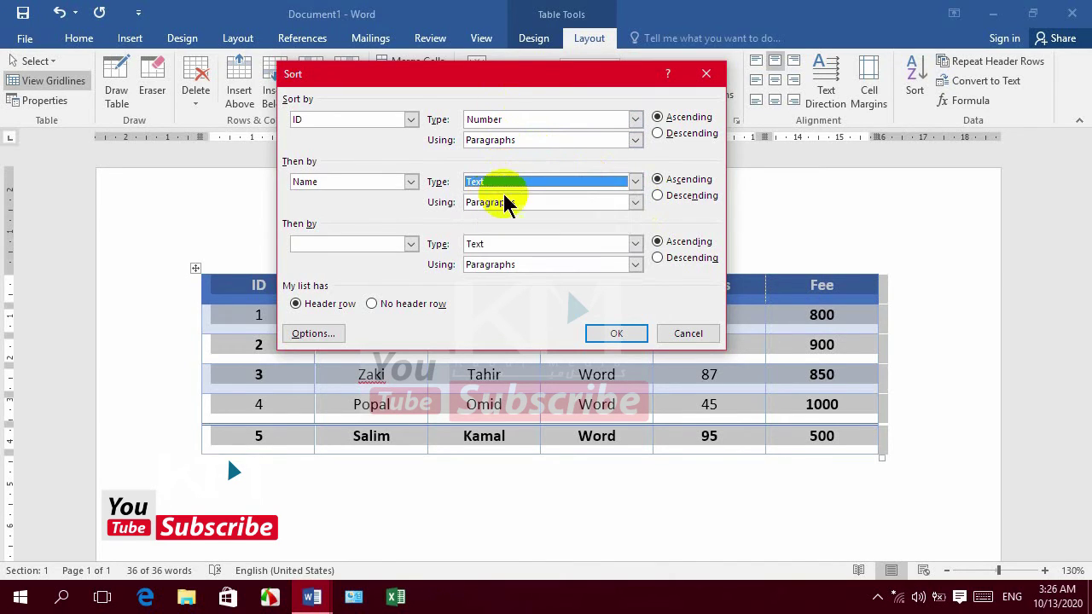
left_click(661, 196)
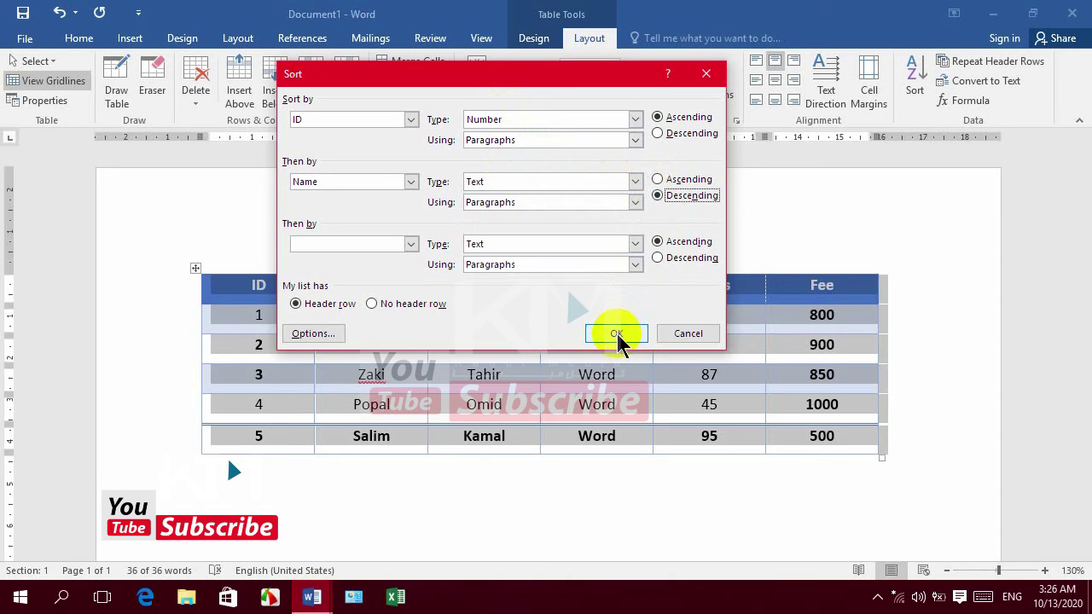
left_click(671, 134)
left_click(611, 333)
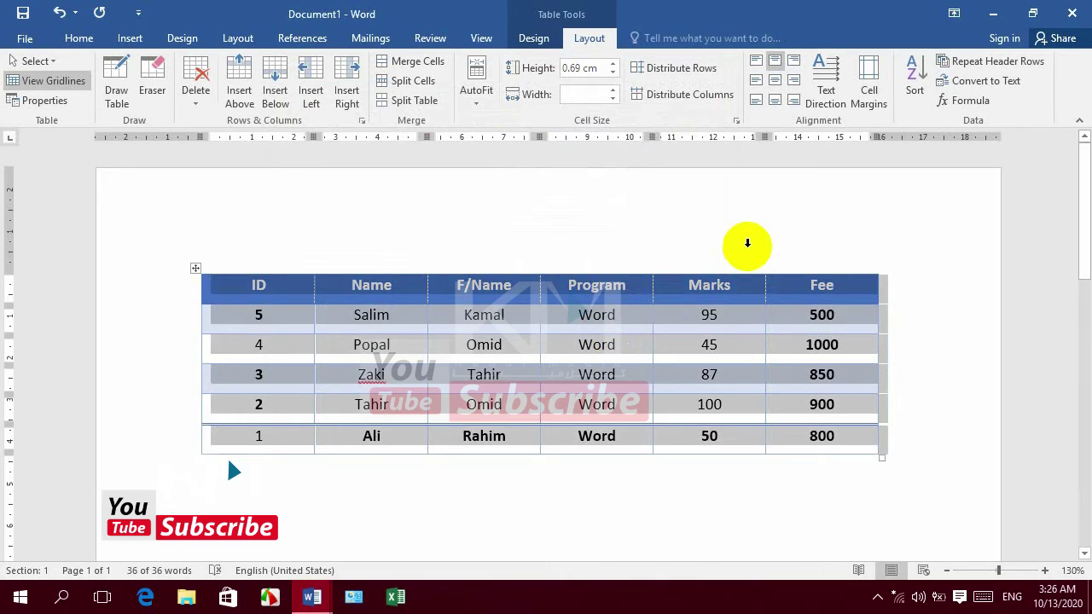
Sort the table by ID in ascending order only, with Then by set to (none).
left_click(910, 81)
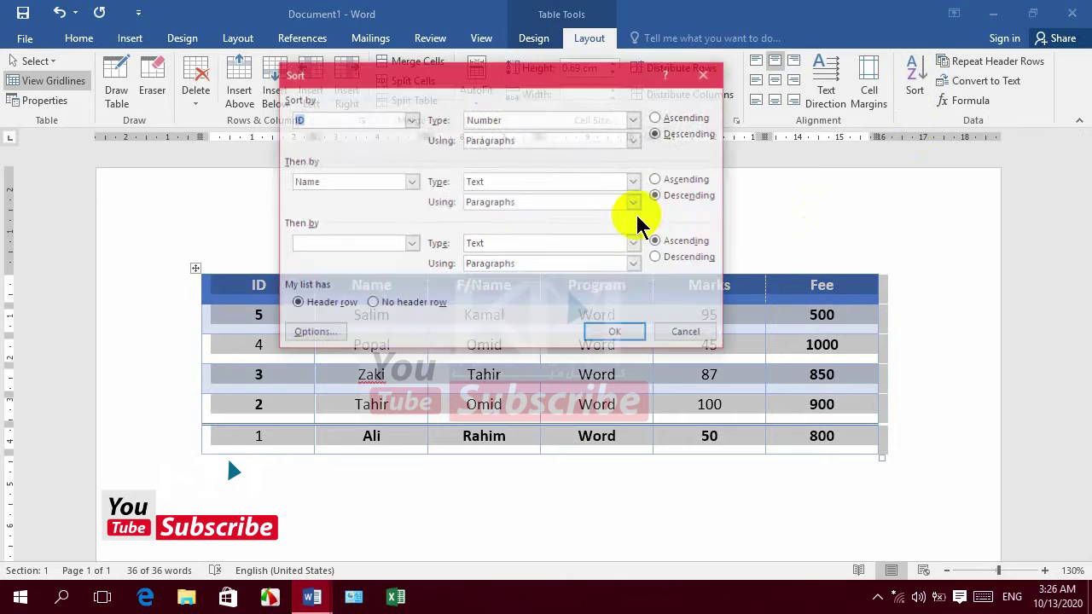
left_click(411, 182)
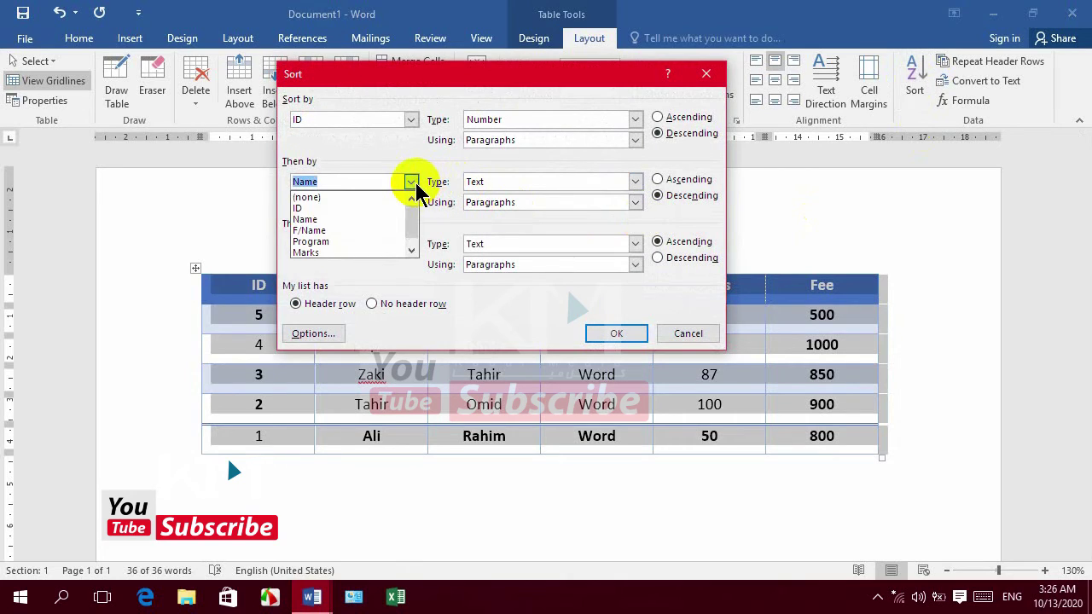
left_click(319, 195)
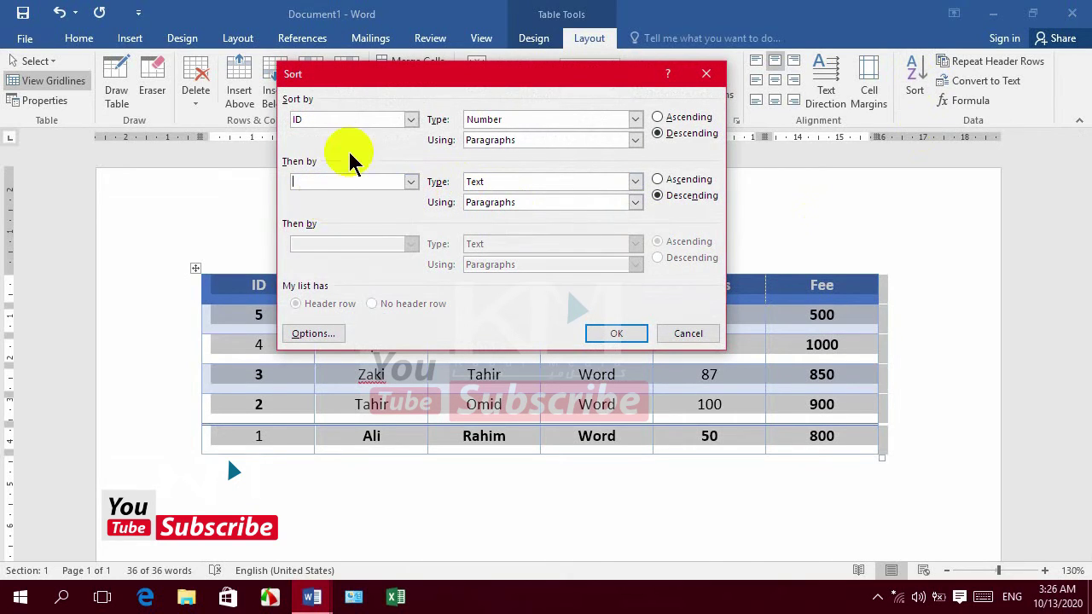
left_click(658, 116)
left_click(615, 334)
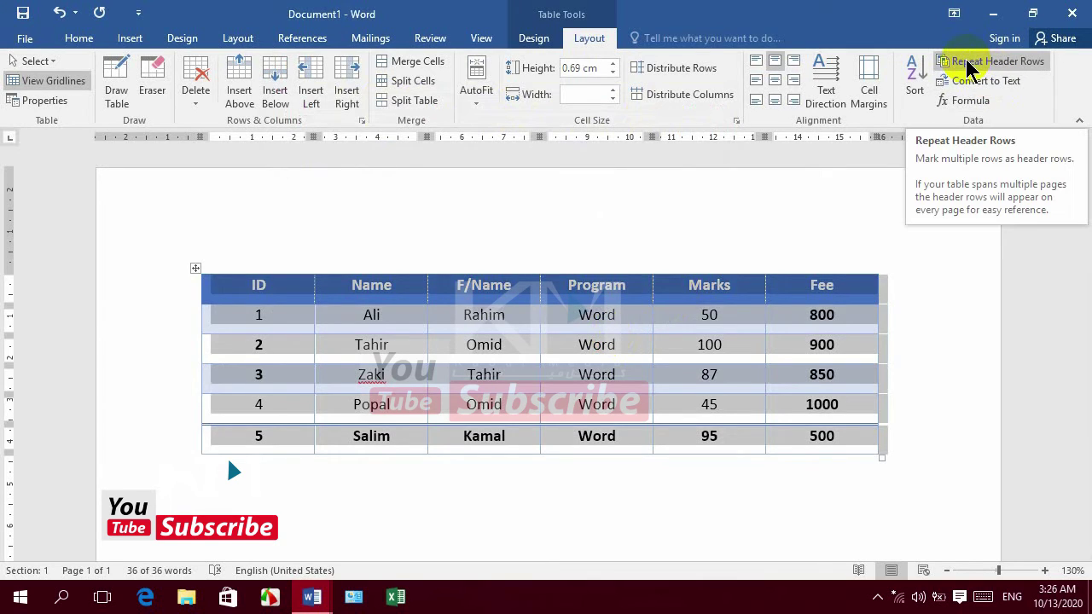
left_click(505, 286)
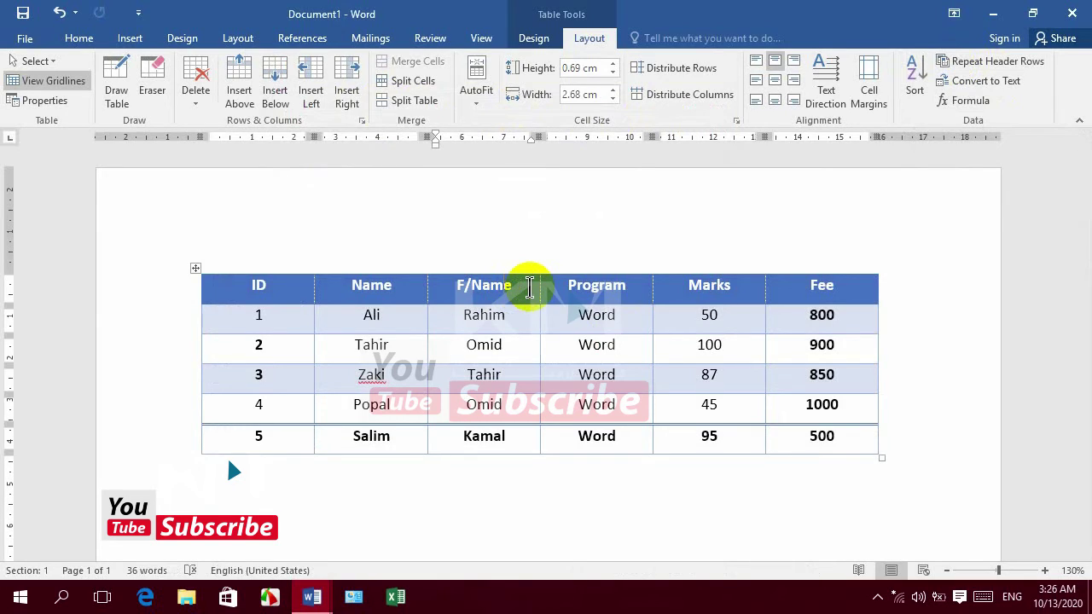
Select the five Fee cells, insert blank rows below six times, and check the added rows.
left_click_drag(806, 439, 793, 321)
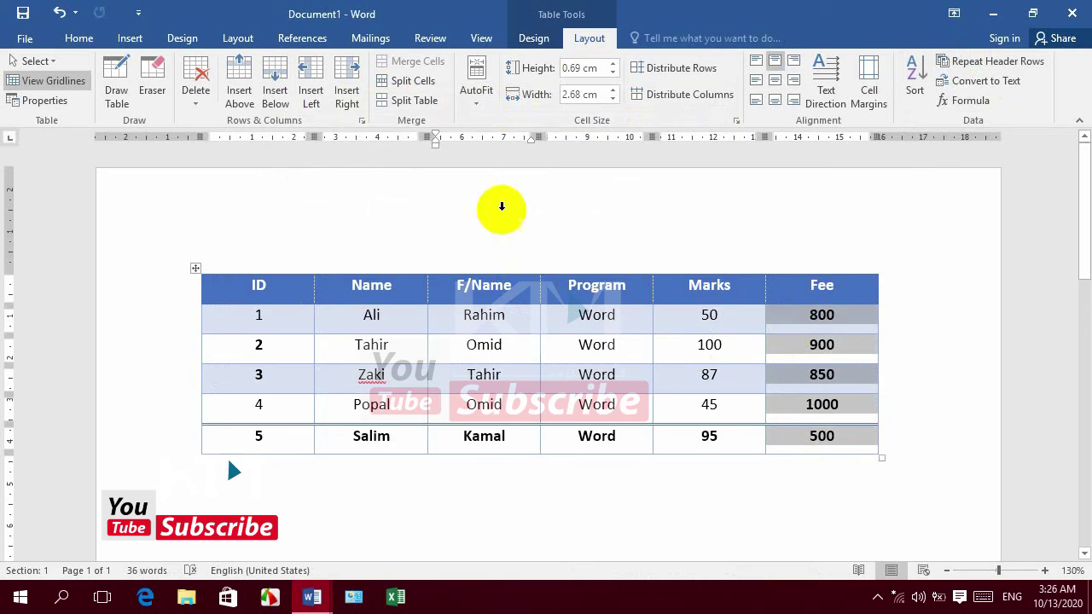
left_click(269, 101)
left_click(269, 100)
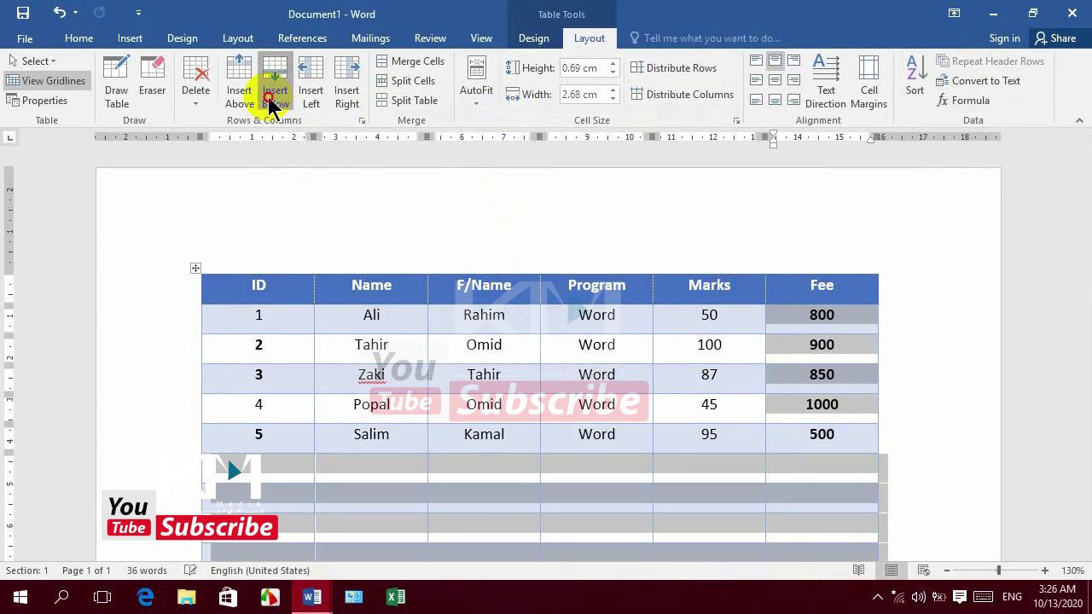
left_click(269, 102)
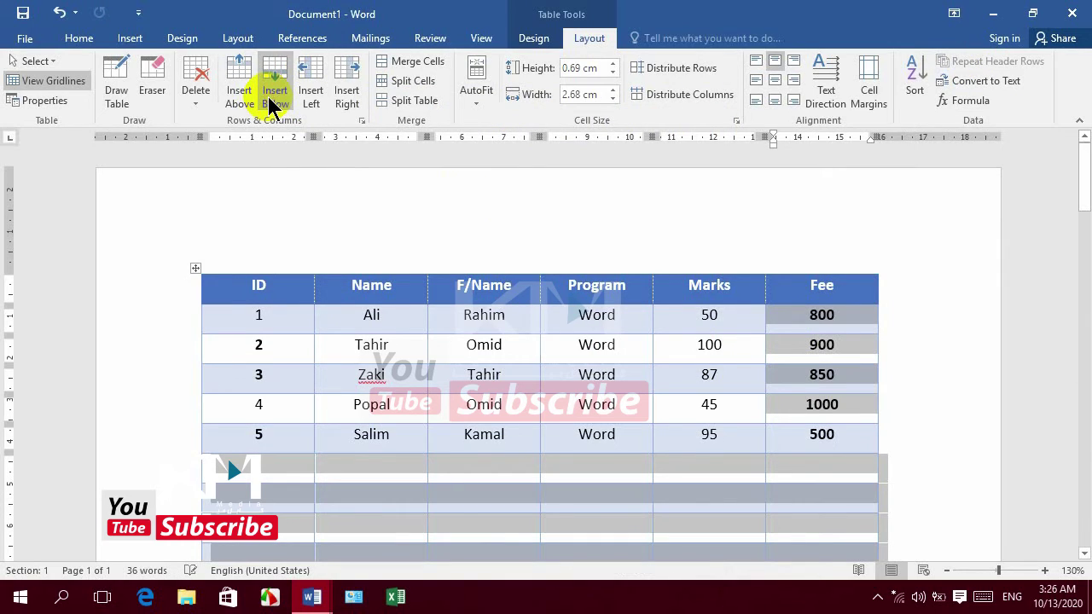
left_click(268, 100)
left_click(269, 100)
left_click(270, 100)
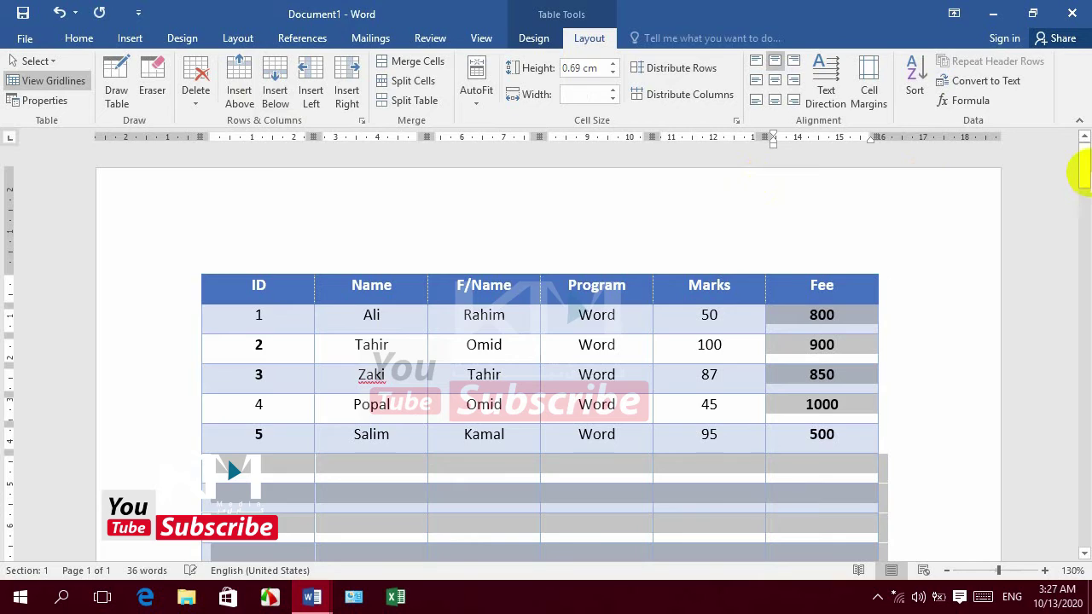
left_click_drag(1085, 174, 1085, 308)
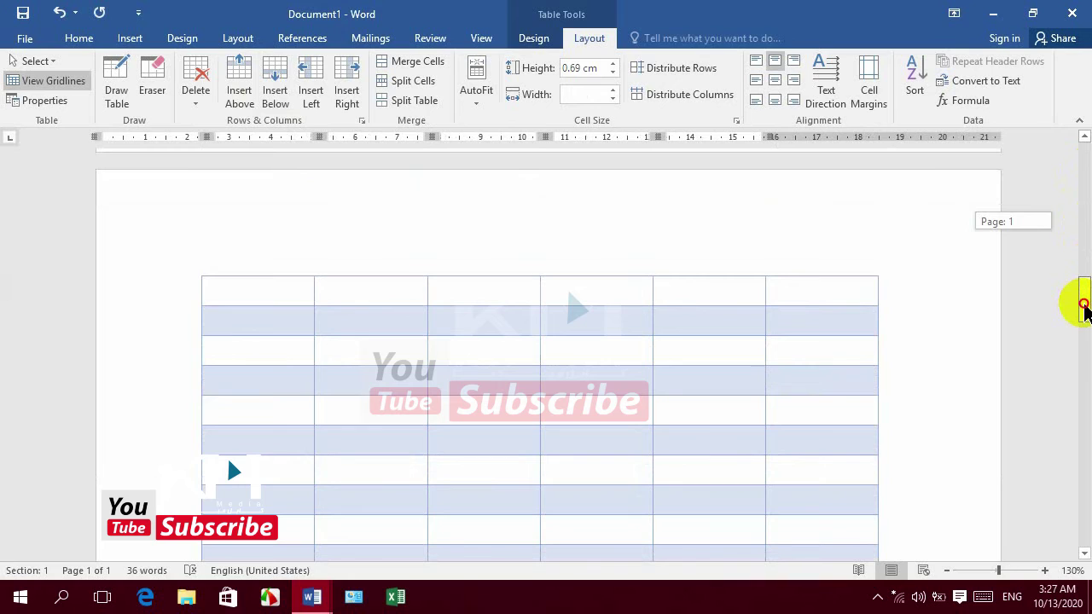
mouse_move(1083, 309)
left_mouse_down()
mouse_move(1076, 530)
mouse_move(1070, 383)
mouse_move(1084, 127)
left_mouse_up()
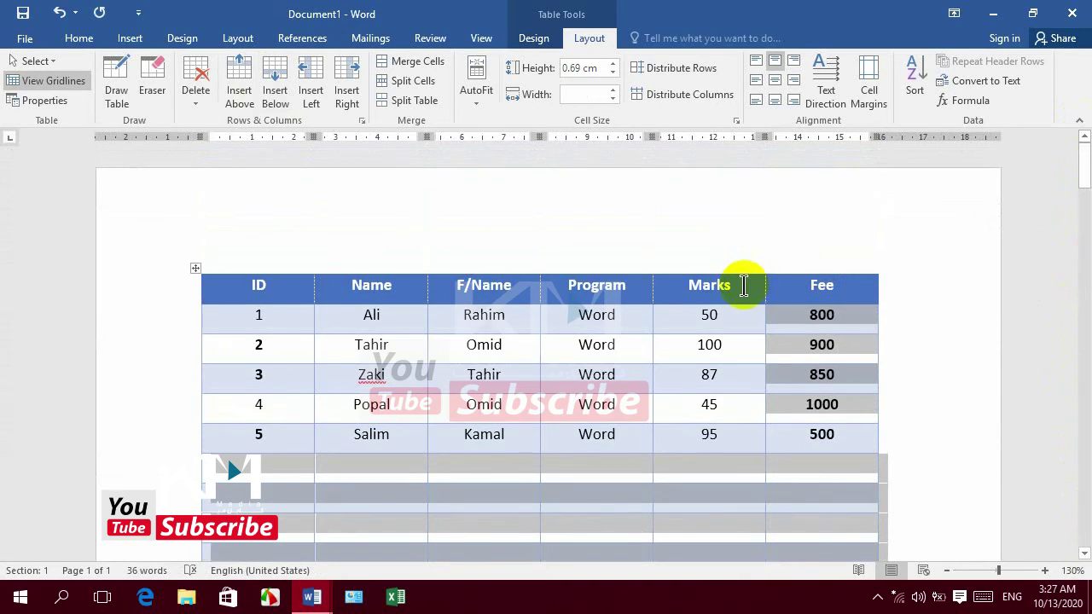
Turn on Repeat Header Rows and look through the multi-page table.
left_click(742, 286)
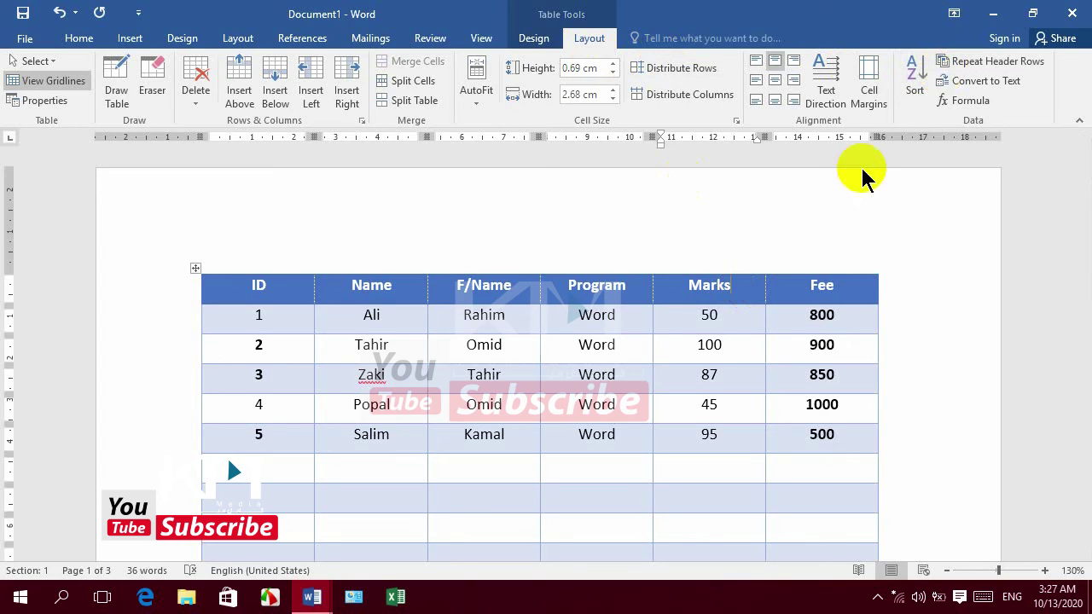
left_click(985, 63)
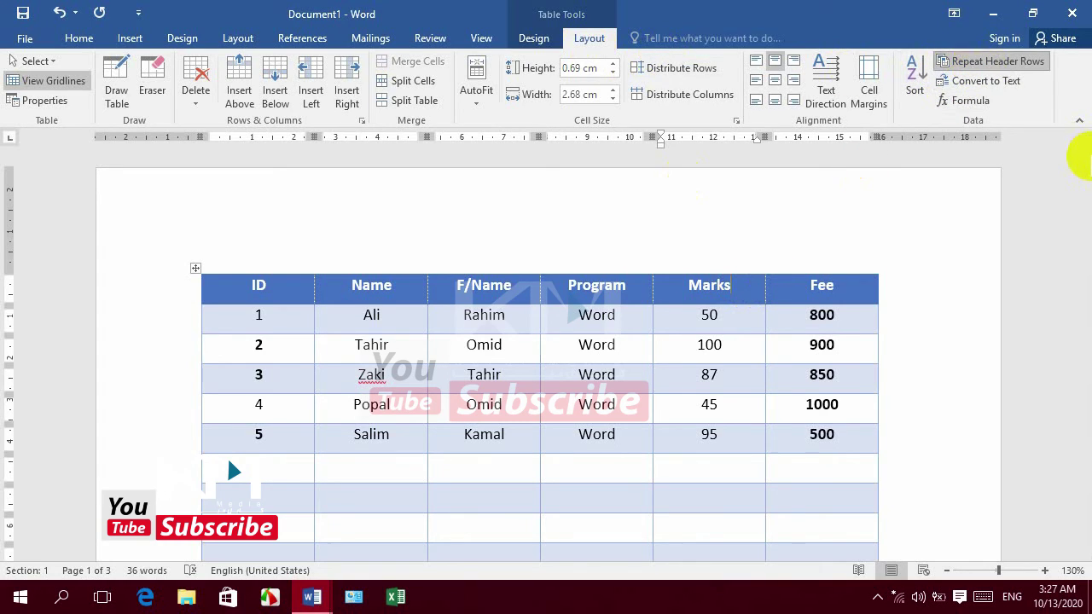
mouse_move(1084, 204)
left_mouse_down()
mouse_move(1087, 452)
mouse_move(1087, 408)
left_mouse_up()
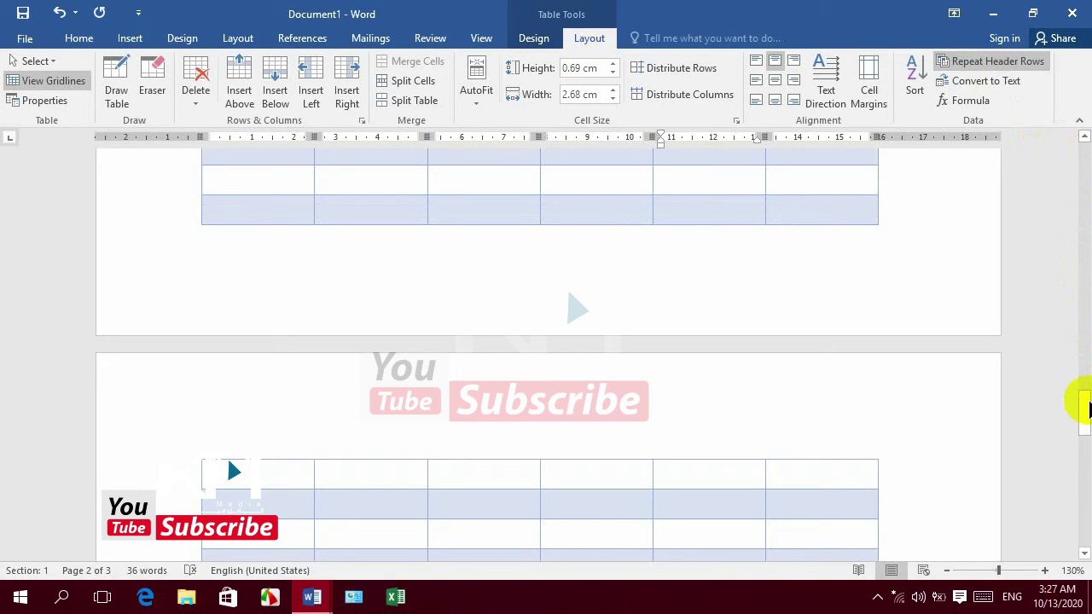
scroll(1088, 407, "down", 5)
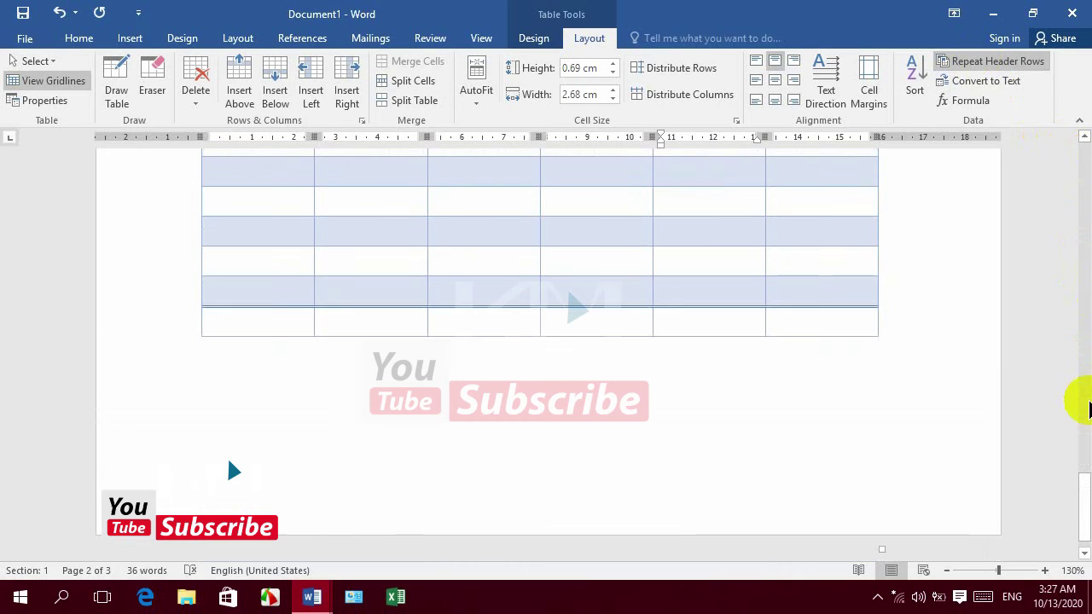
left_click_drag(1043, 398, 919, 394)
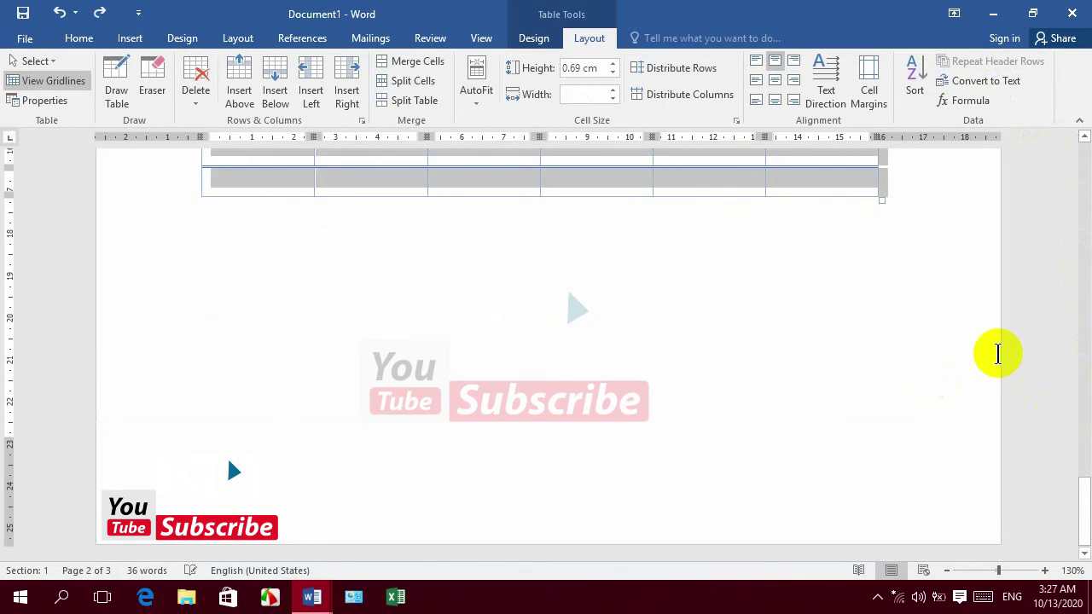
scroll(997, 353, "down", 3)
left_click_drag(1081, 512, 1082, 362)
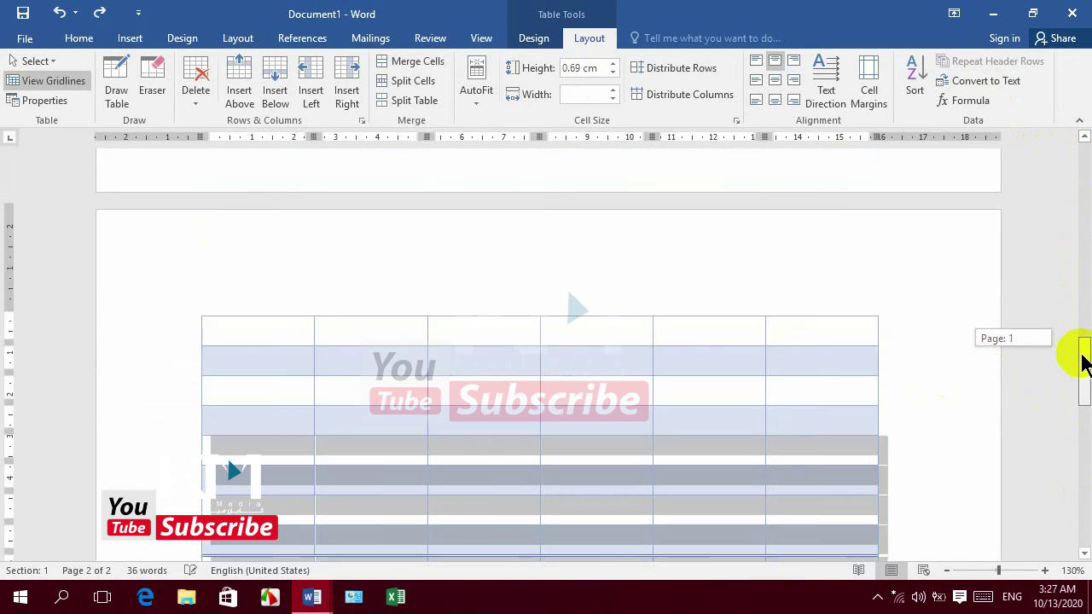
scroll(1083, 362, "down", 3)
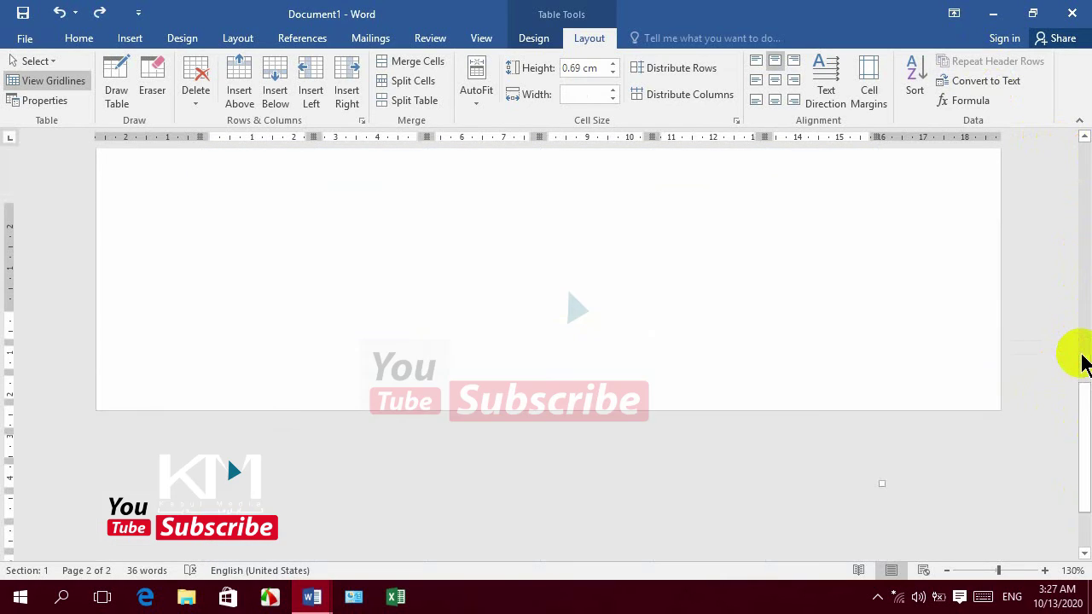
scroll(1082, 386, "up", 3)
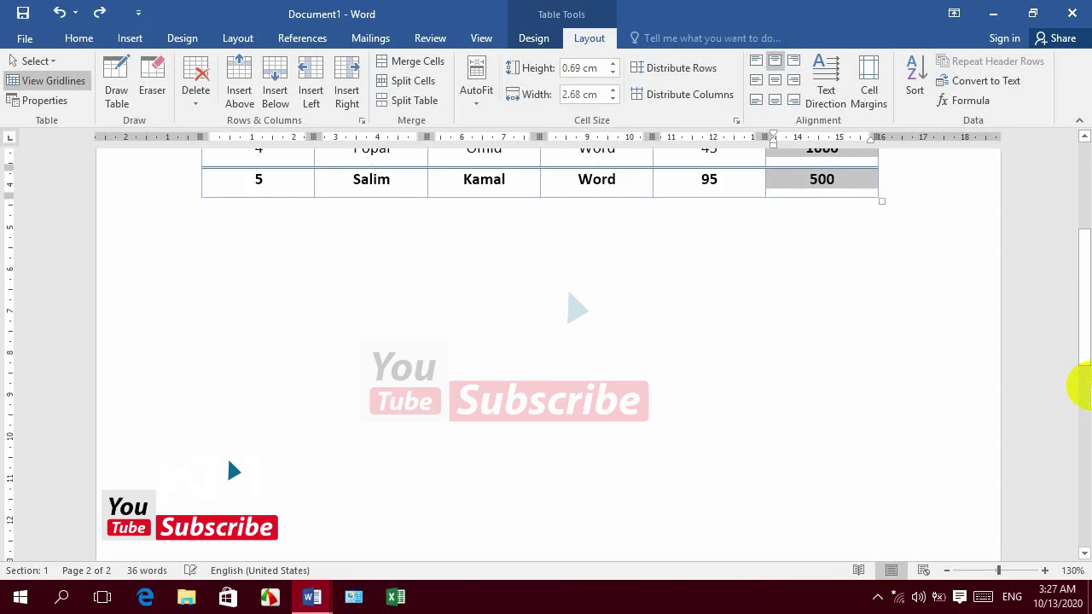
Undo the inserted blank rows so the table holds IDs 1 to 5 on one page.
key("ctrl+z")
left_click_drag(1080, 299, 1087, 198)
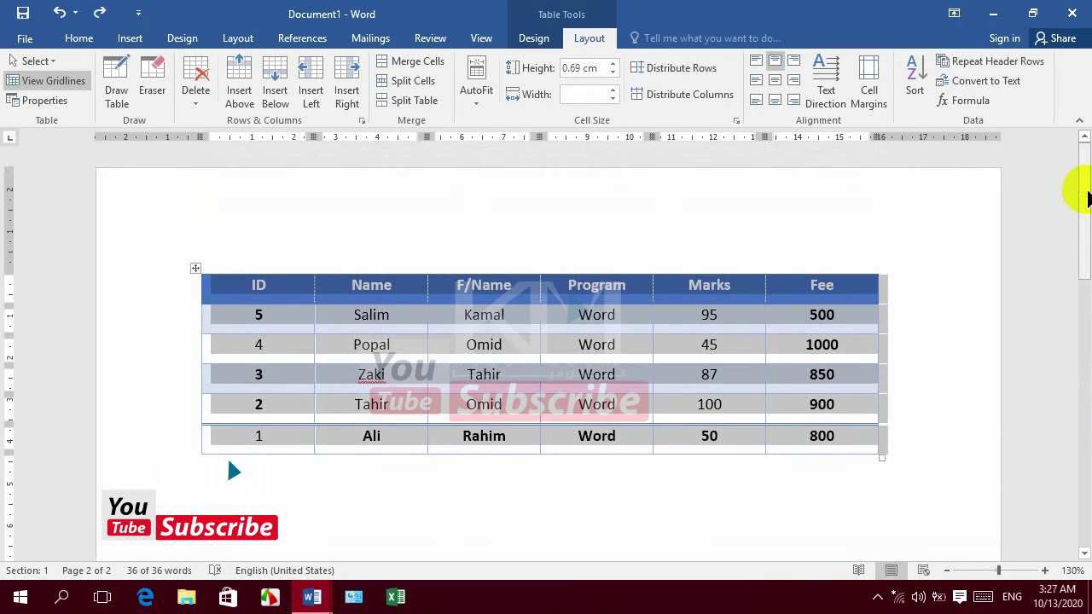
key("ctrl+z")
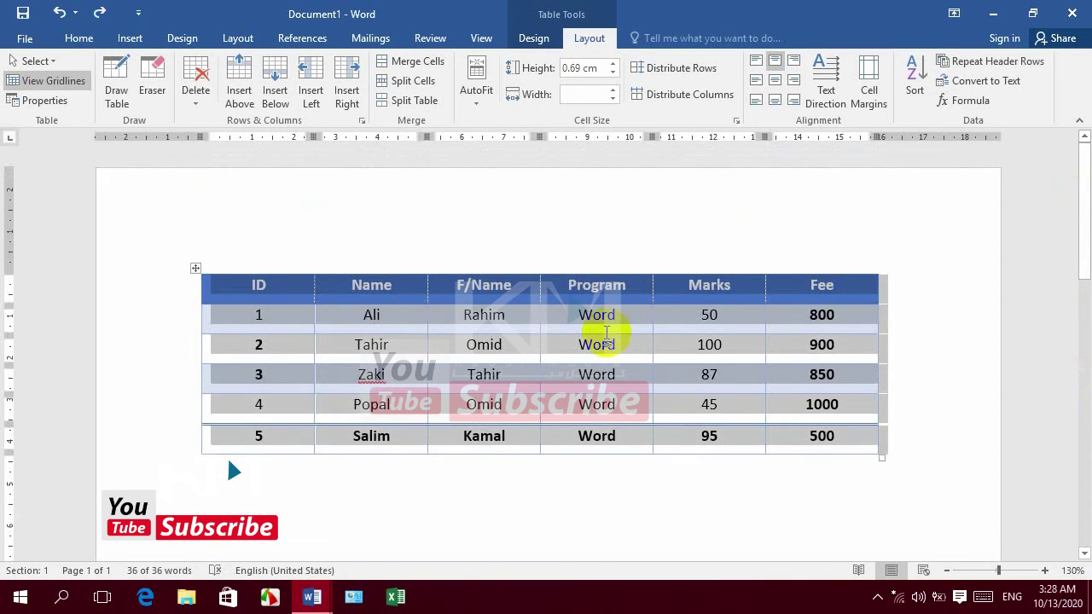
left_click(683, 267)
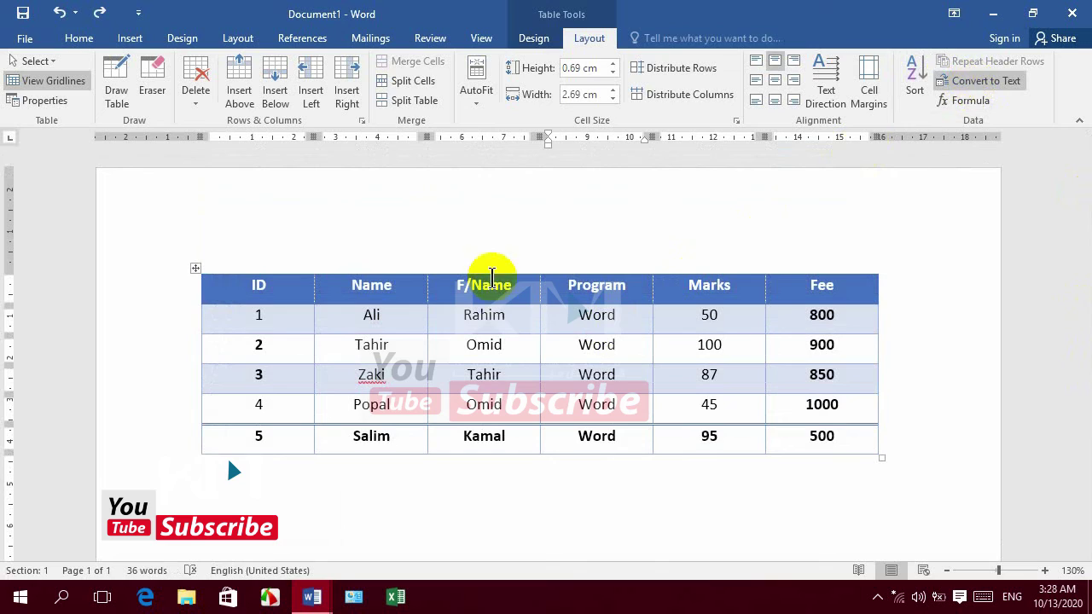
Select the entire student table and convert it to text separated by tabs.
left_click(197, 268)
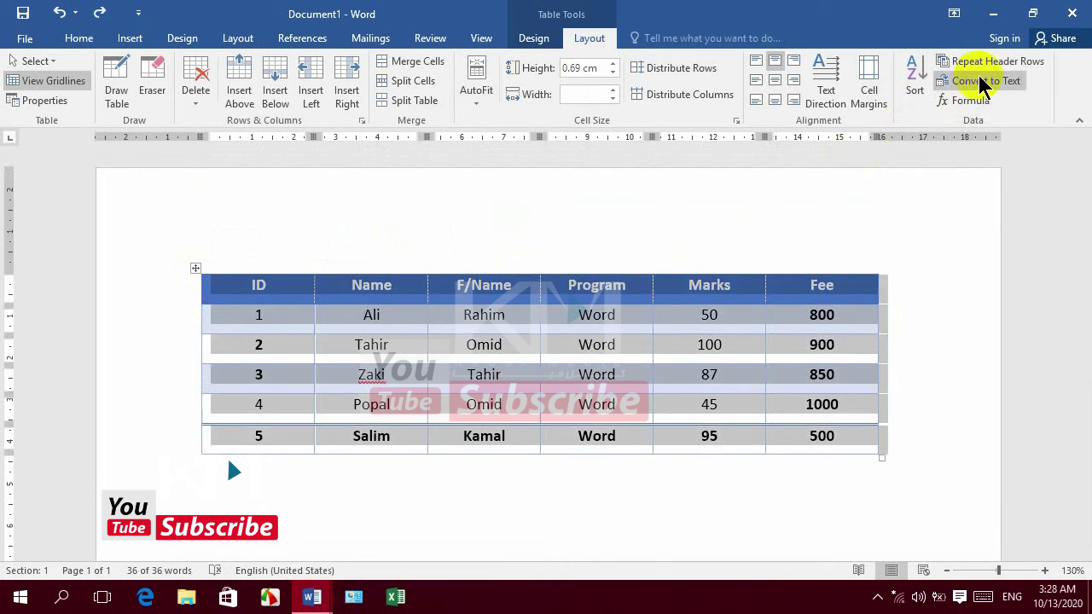
left_click(981, 81)
left_click(514, 348)
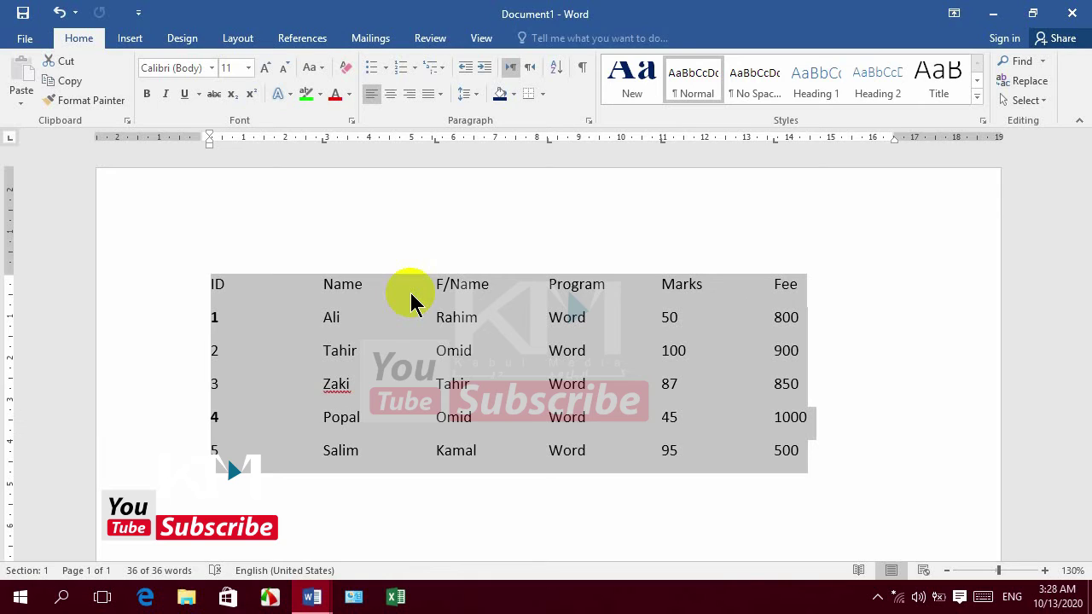
Convert the selected tab-separated text into a six-column table with default settings.
left_click(132, 40)
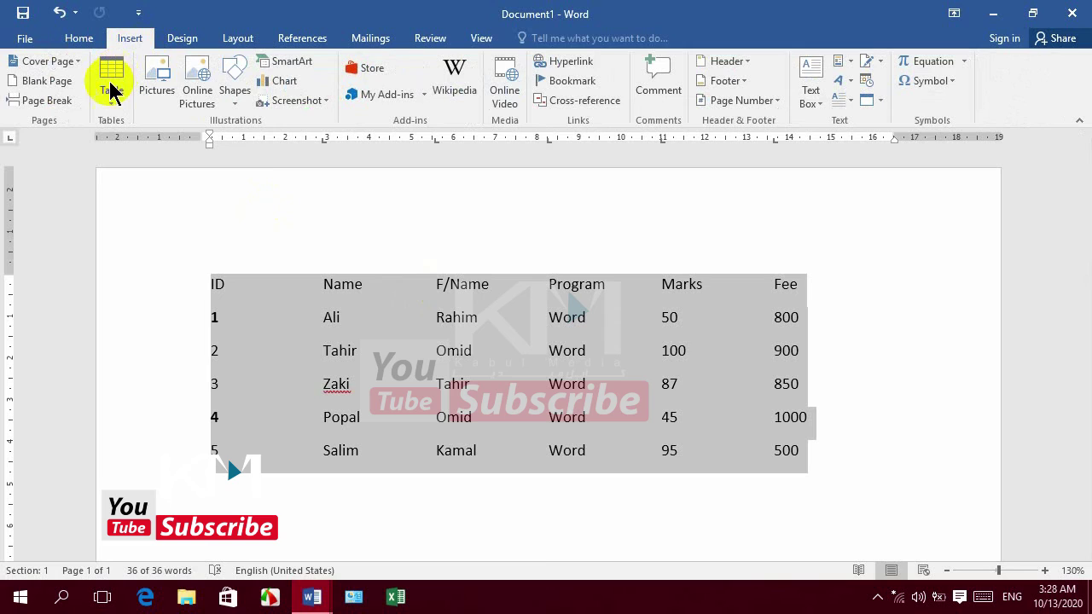
left_click(109, 94)
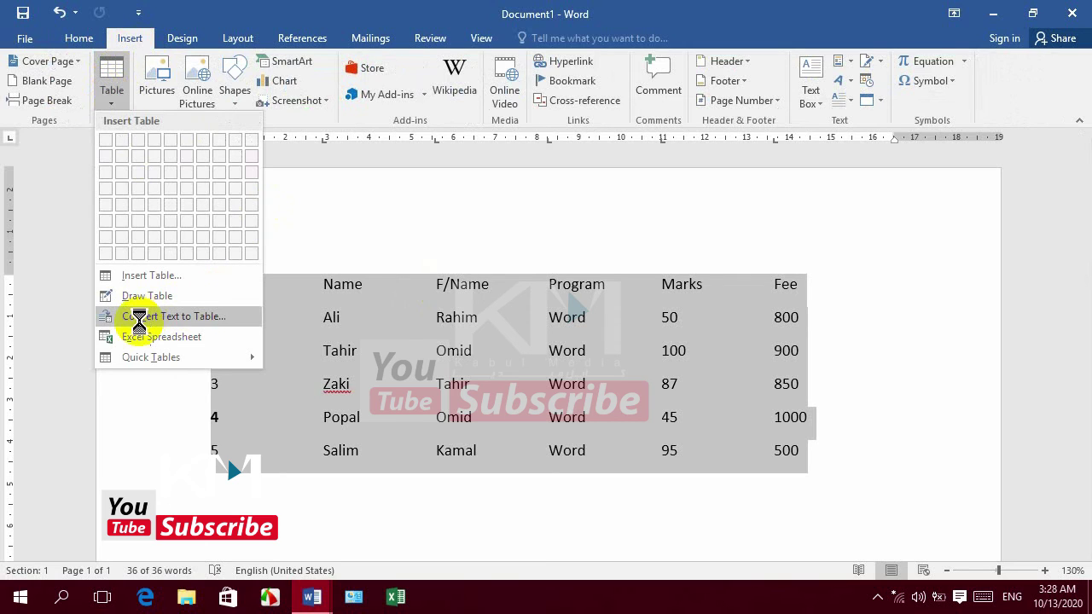
left_click(151, 322)
left_click(536, 396)
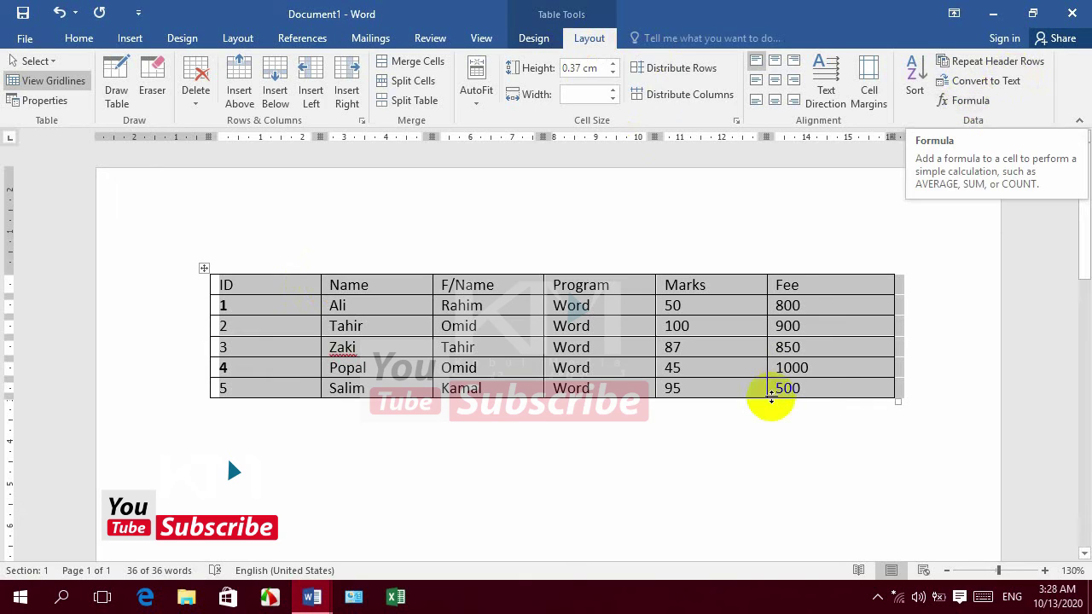
Add an empty row below the last student row.
left_click(823, 383)
key("Tab")
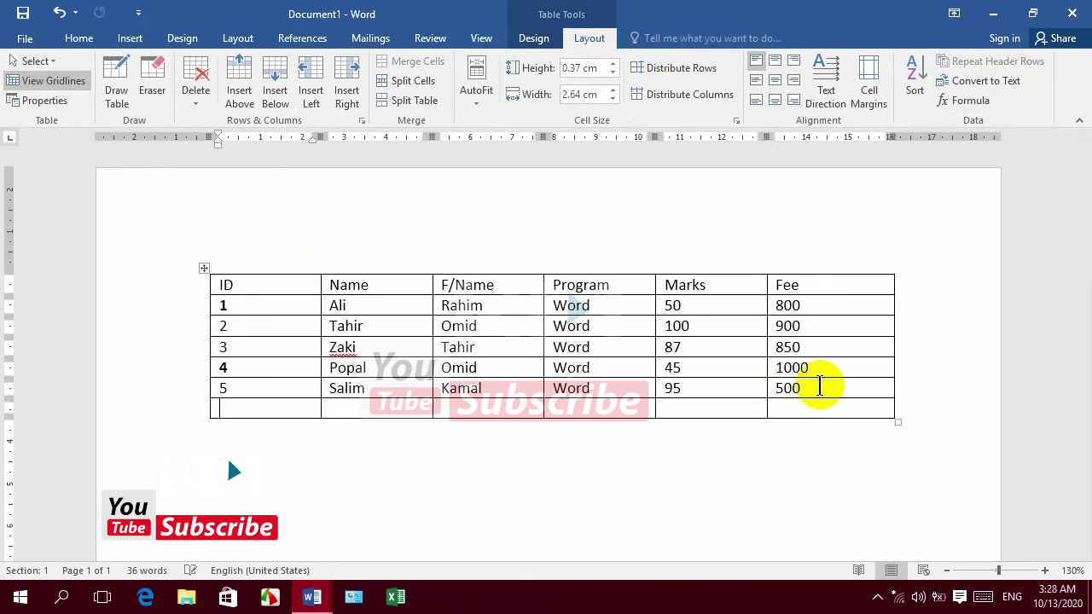
left_click(787, 411)
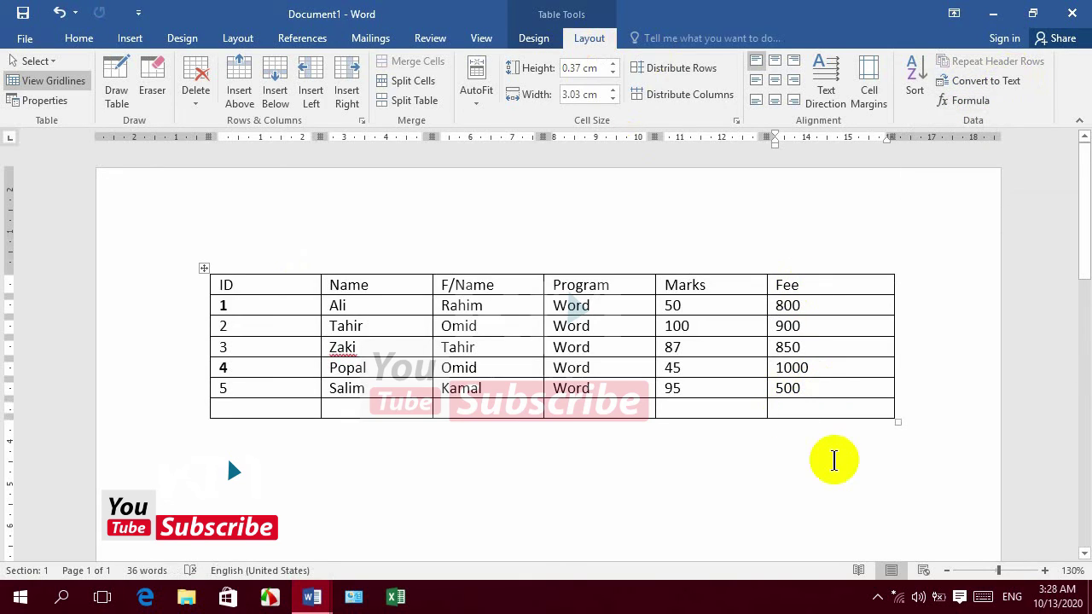
Fill the new row's Fee cell with =SUM(ABOVE), giving a total of 4050.
left_click(964, 103)
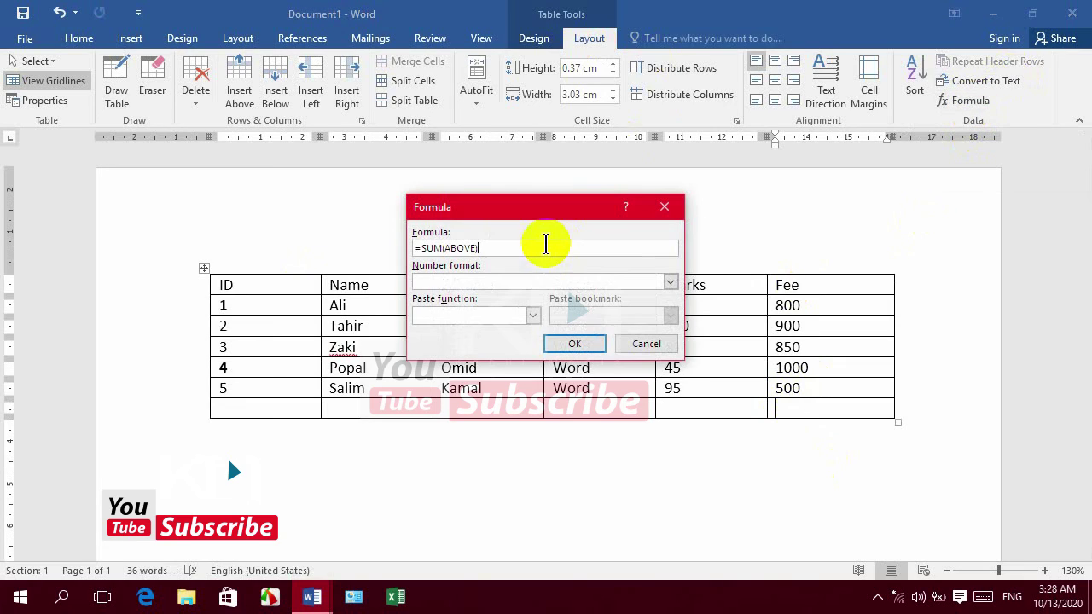
left_click_drag(493, 250, 369, 247)
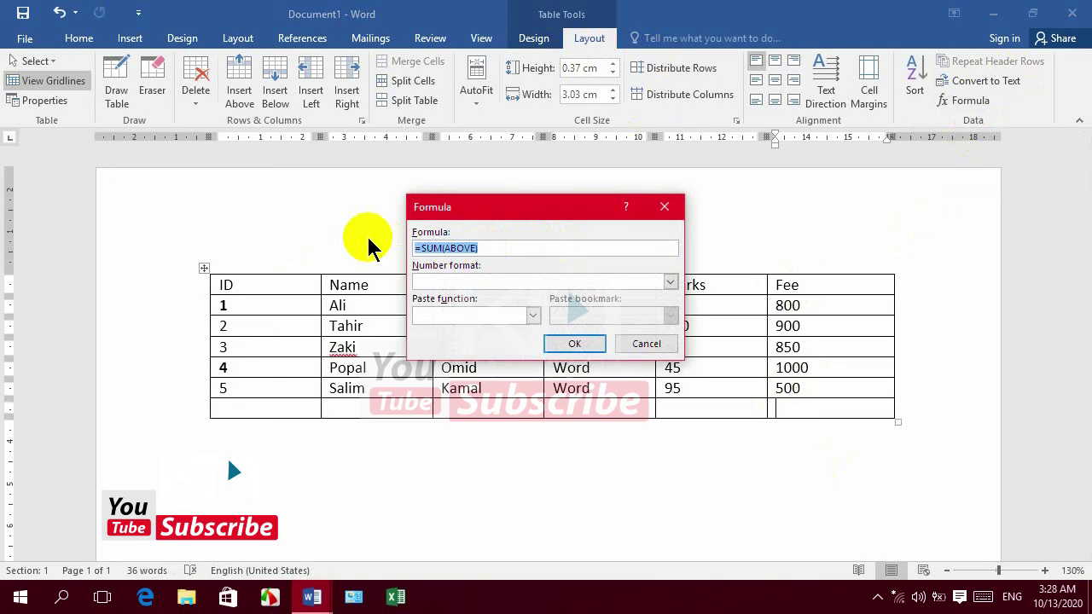
type("=sum(above")
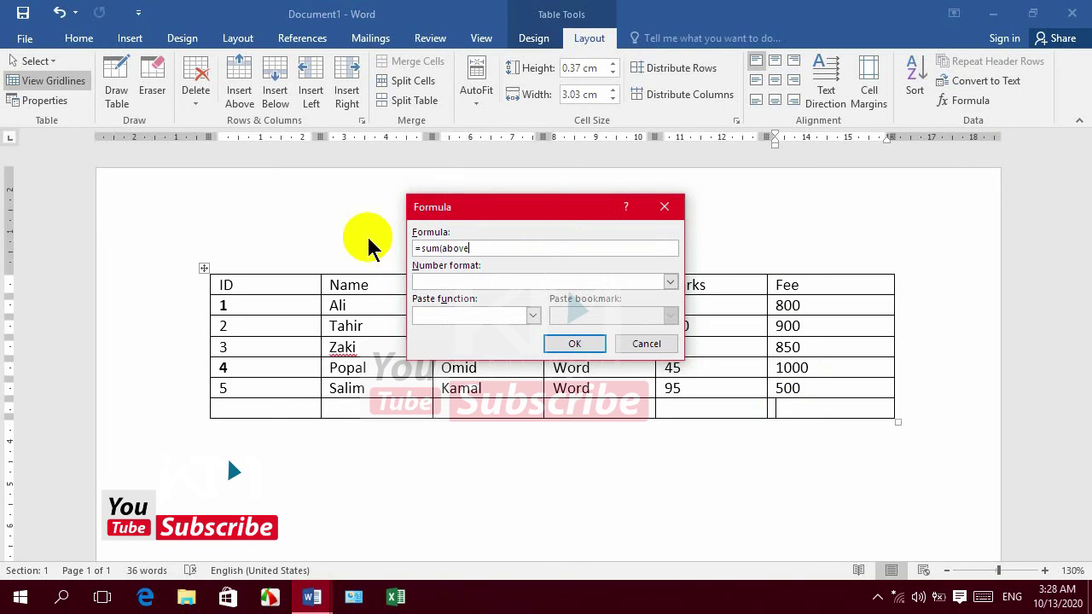
left_click(567, 343)
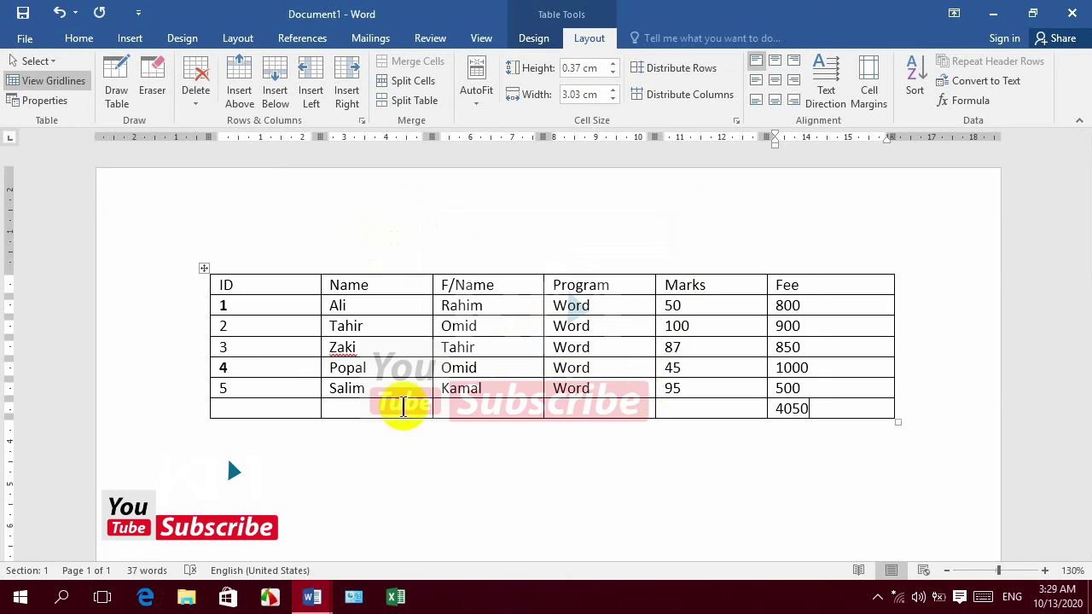
left_click(314, 406)
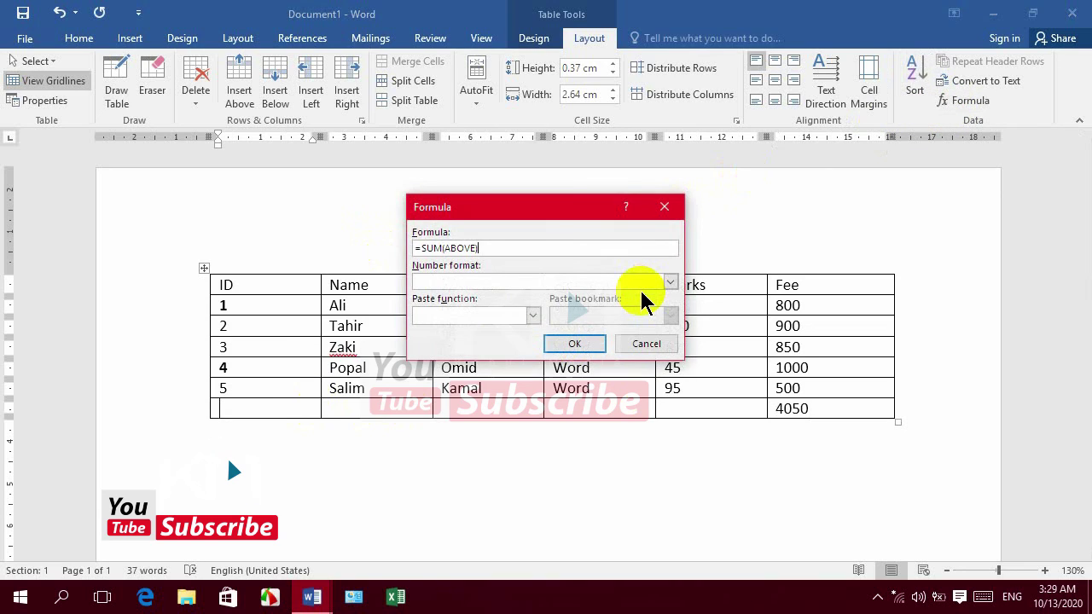
Replace the suggested formula in the ID cell with =COUNT(ABOVE), showing 5.
left_click_drag(495, 248, 365, 255)
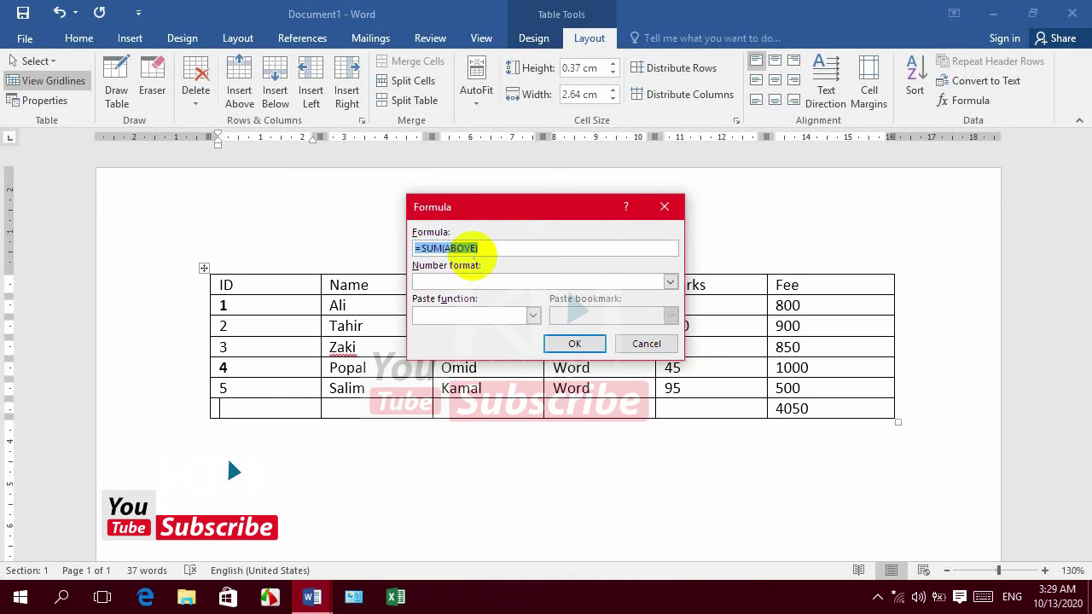
type("=count")
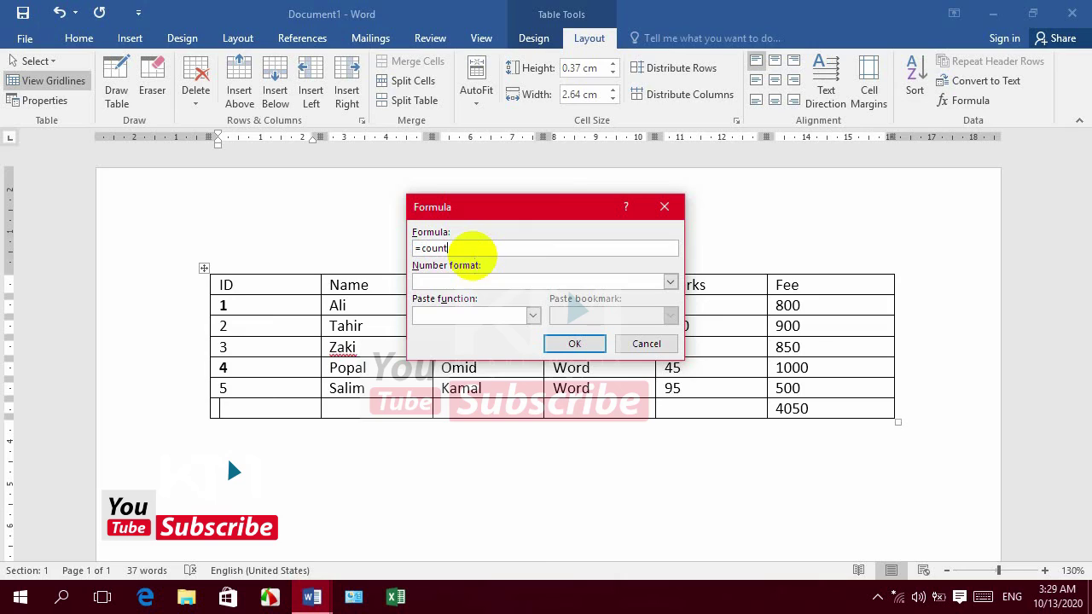
type("(ab")
type(")")
key("Return")
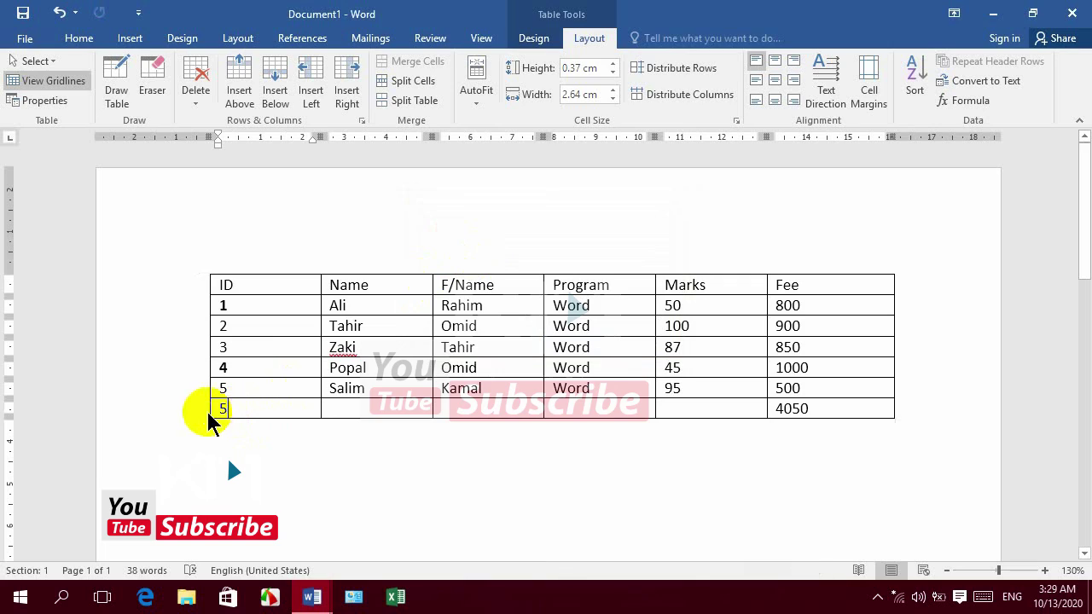
left_click_drag(232, 409, 209, 412)
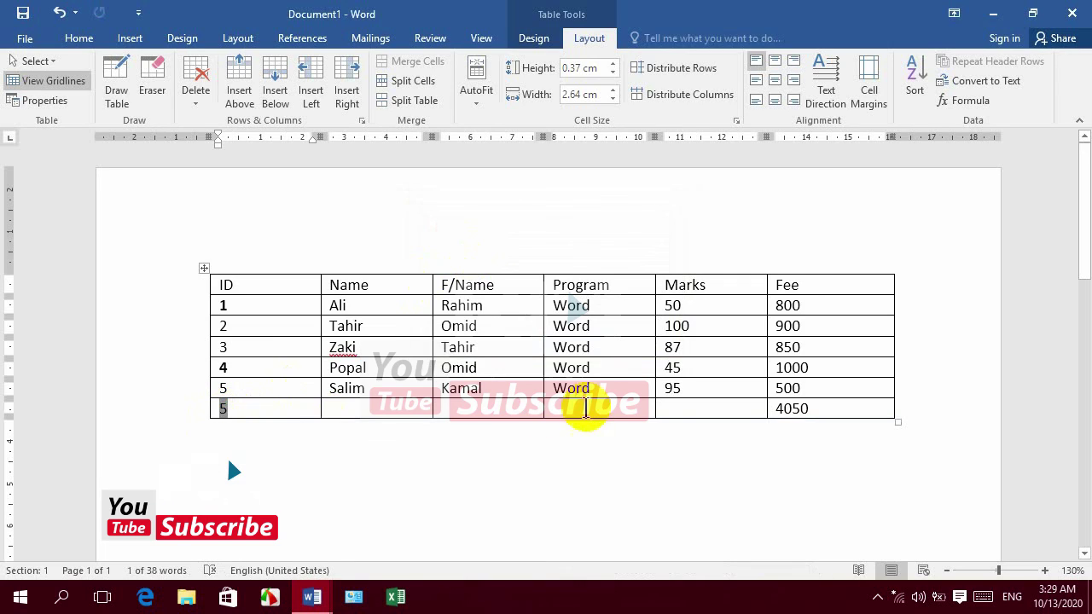
left_click(709, 409)
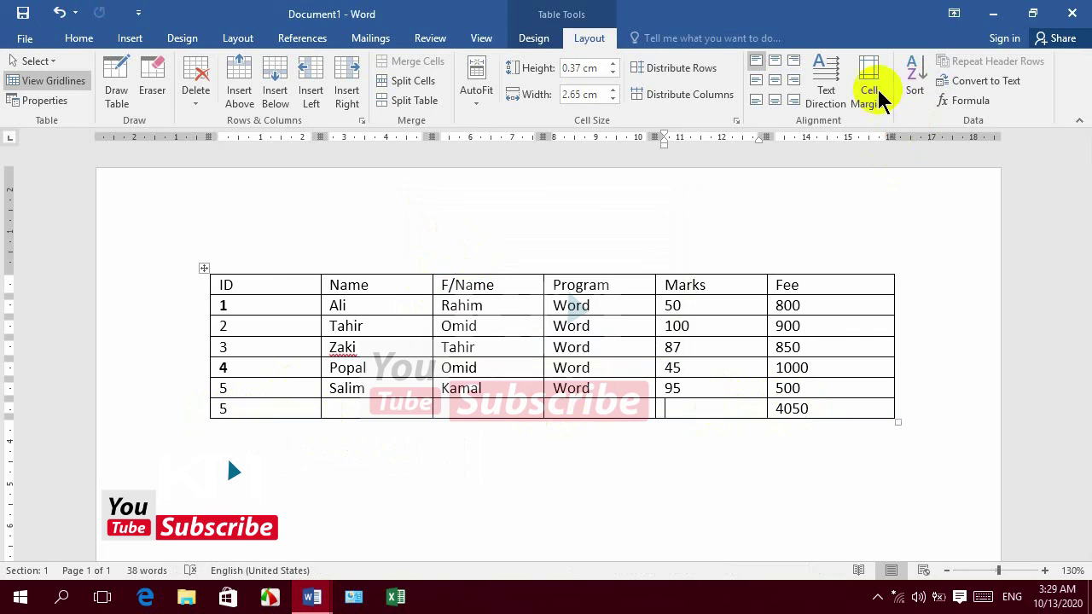
left_click(911, 90)
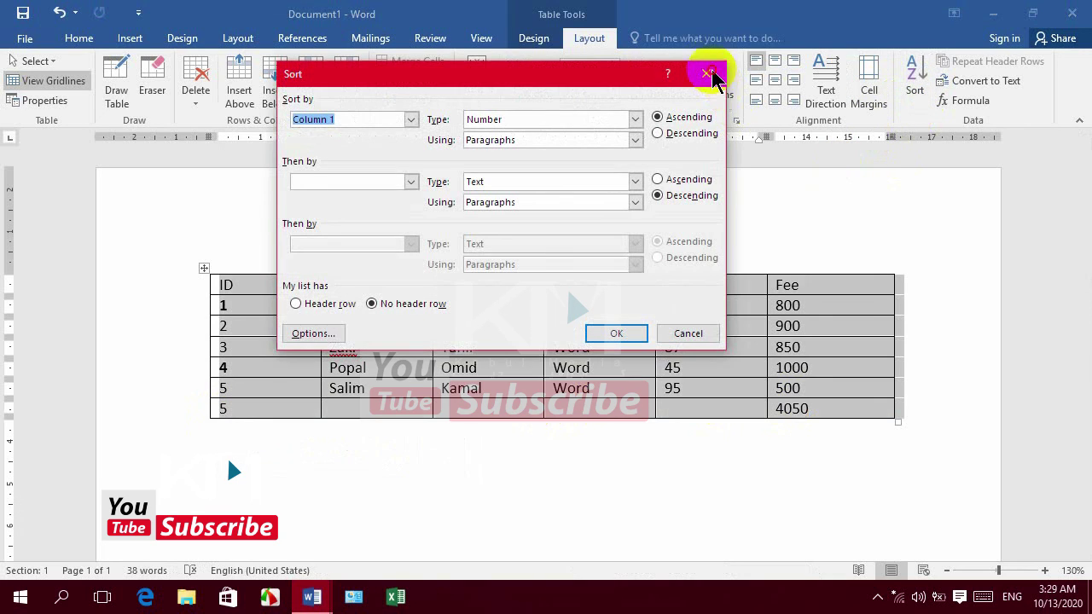
left_click(706, 74)
left_click(955, 101)
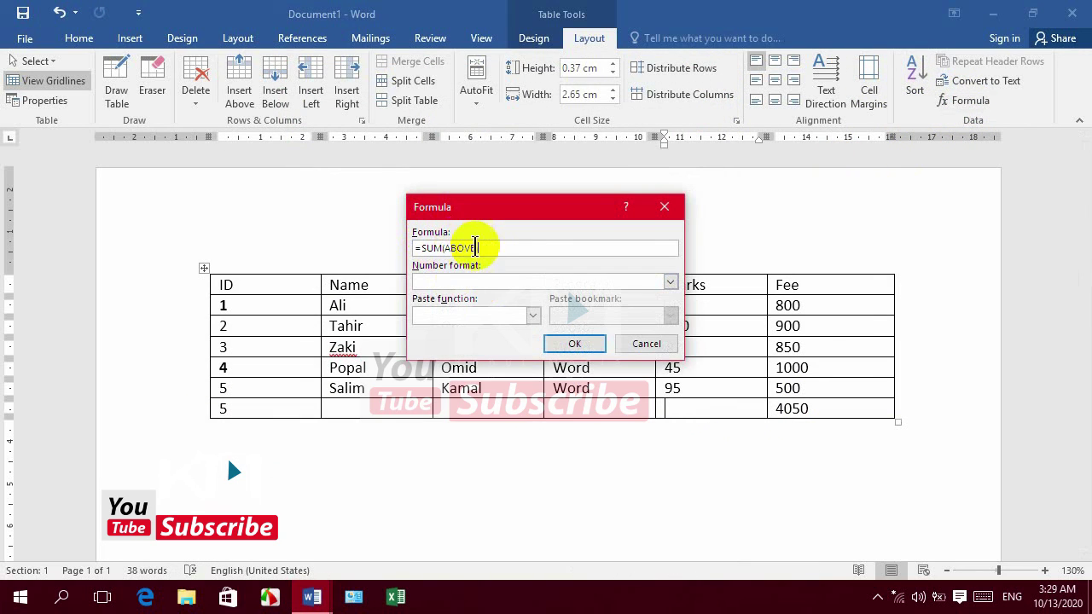
left_click_drag(480, 248, 312, 276)
key("BackSpace")
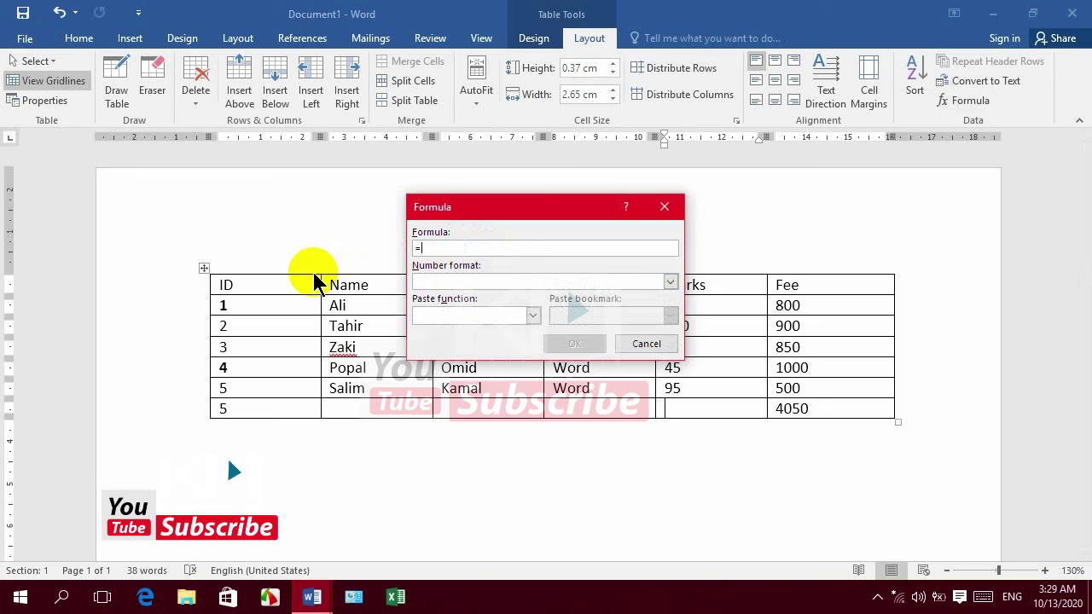
type("max(")
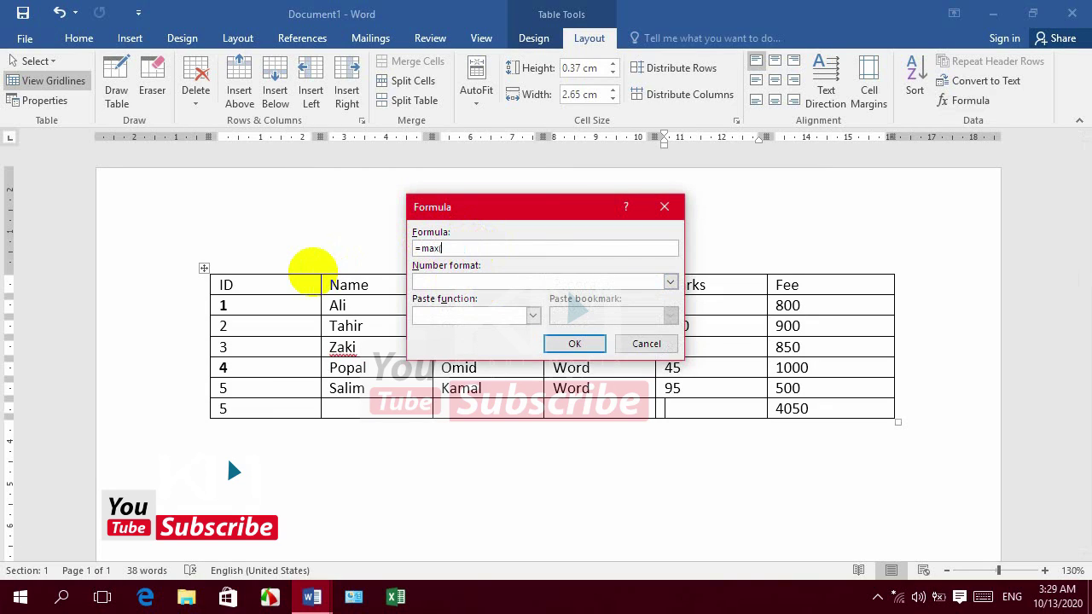
type("e")
type(")")
key("Return")
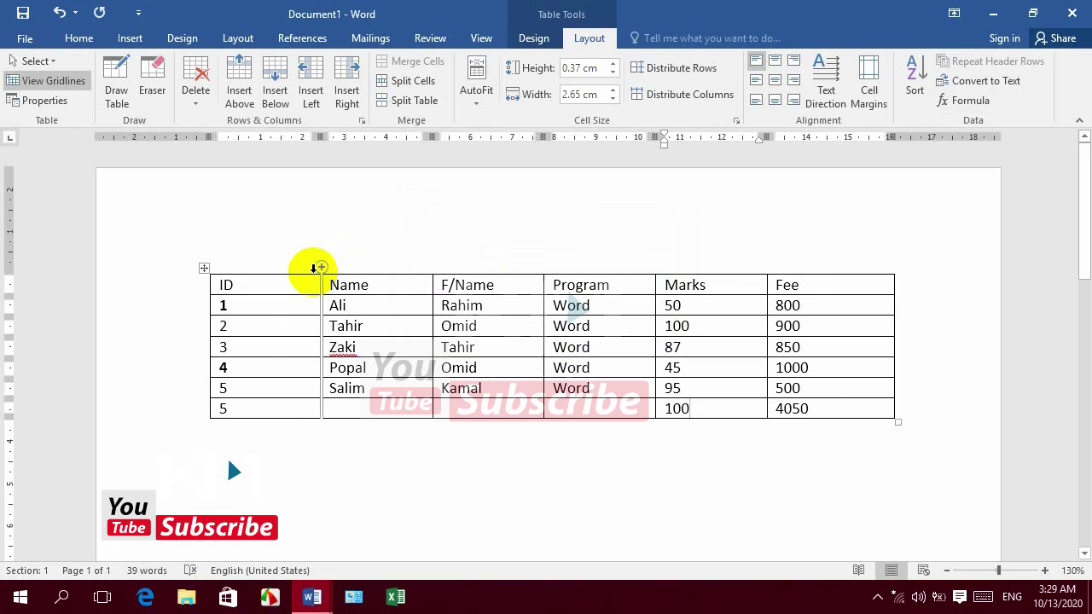
key("BackSpace")
key("BackSpace")
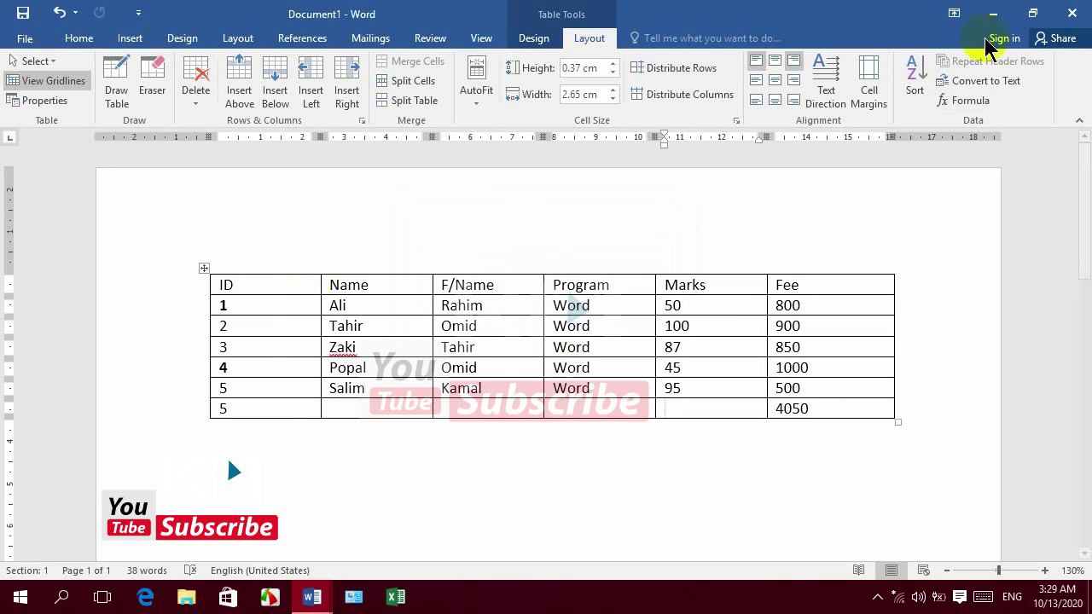
left_click(969, 101)
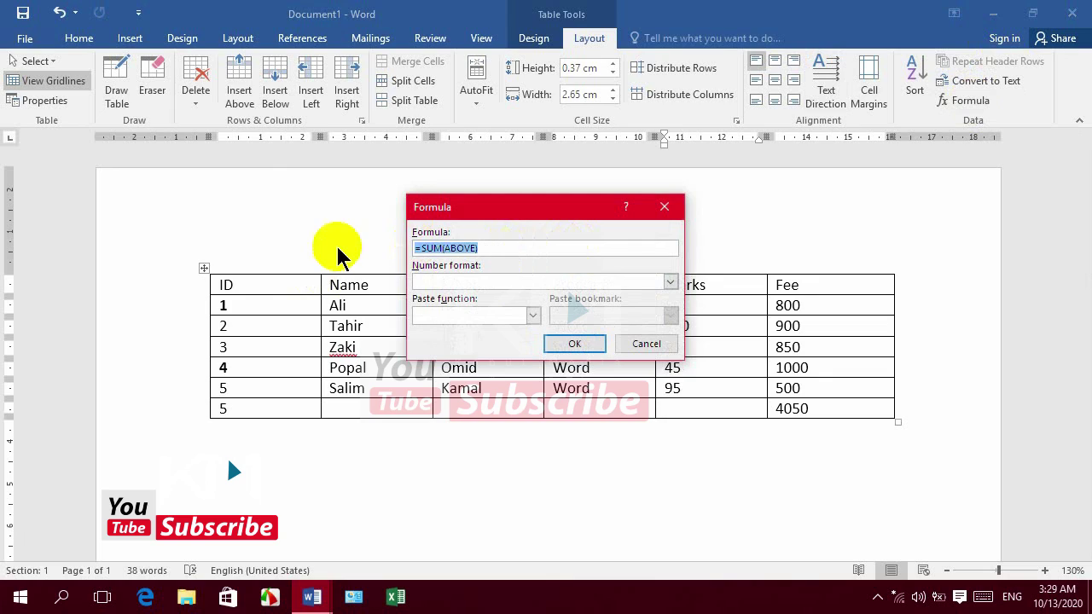
type("=min(")
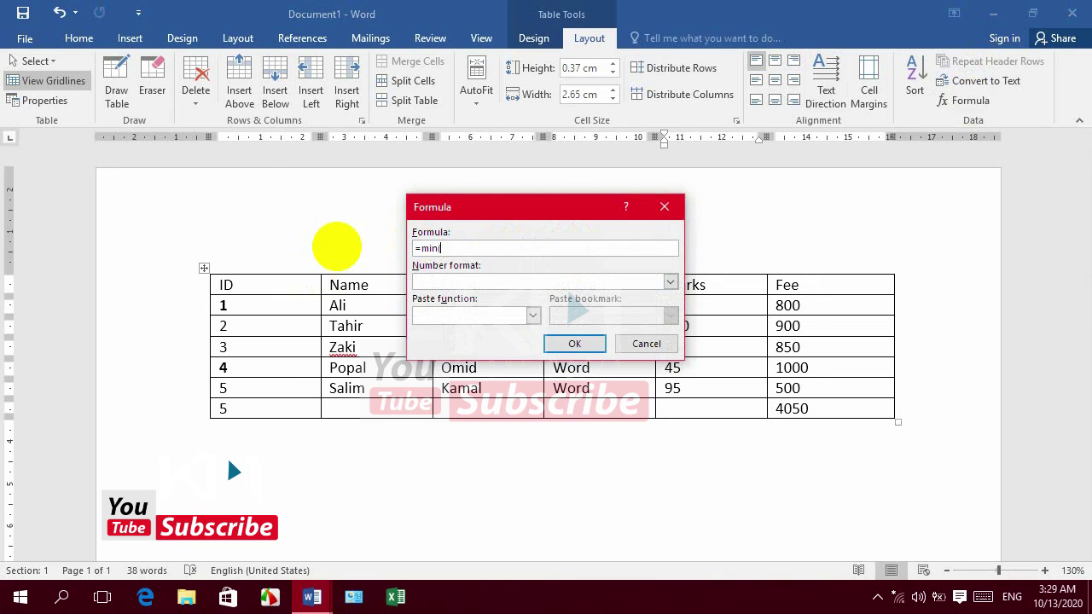
type("abov")
type(")")
key("Return")
key("ctrl+z")
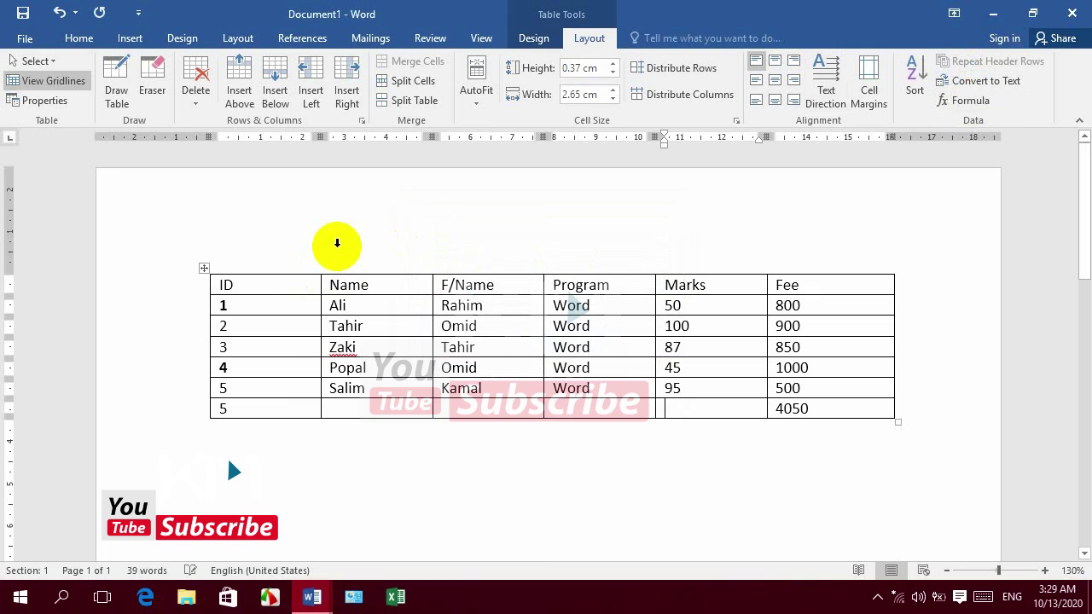
Enter =AVERAGE(ABOVE) in the totals row's Marks cell, giving 75.4.
left_click(955, 82)
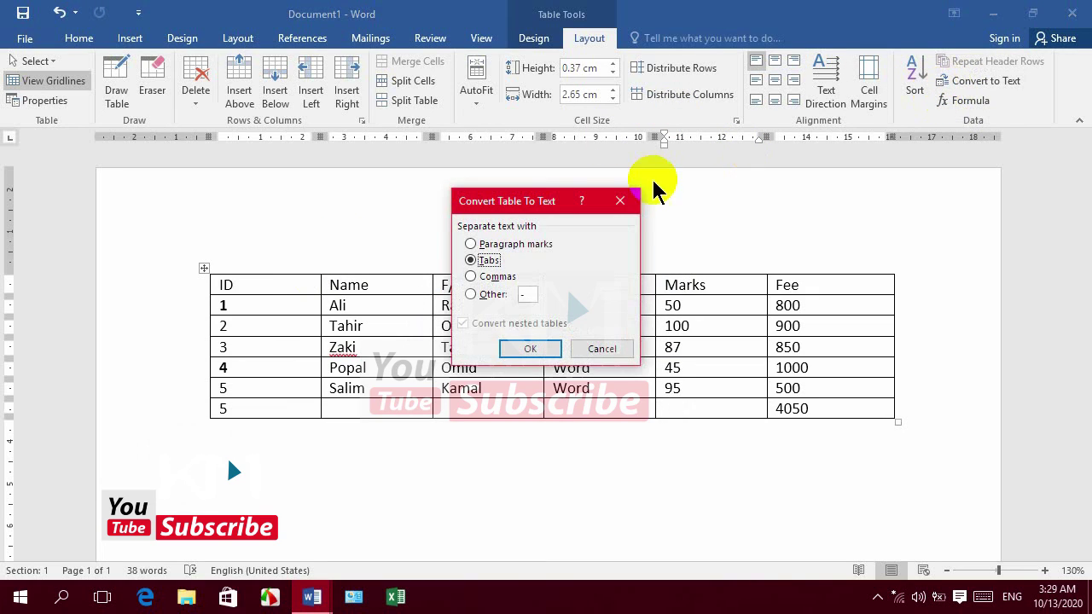
left_click(618, 201)
left_click(968, 100)
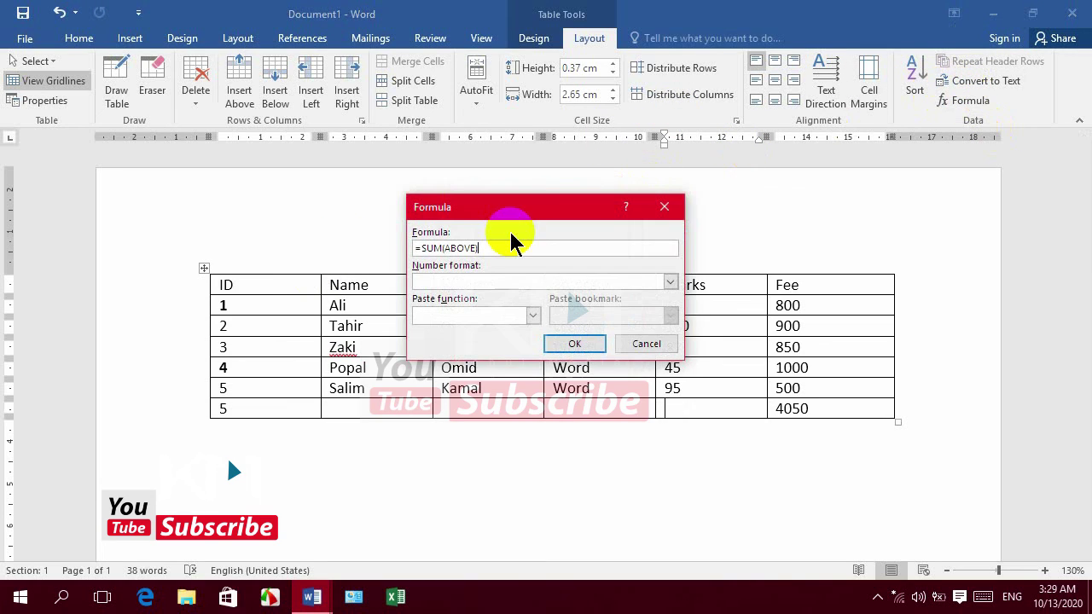
left_click_drag(493, 248, 308, 254)
type("=a")
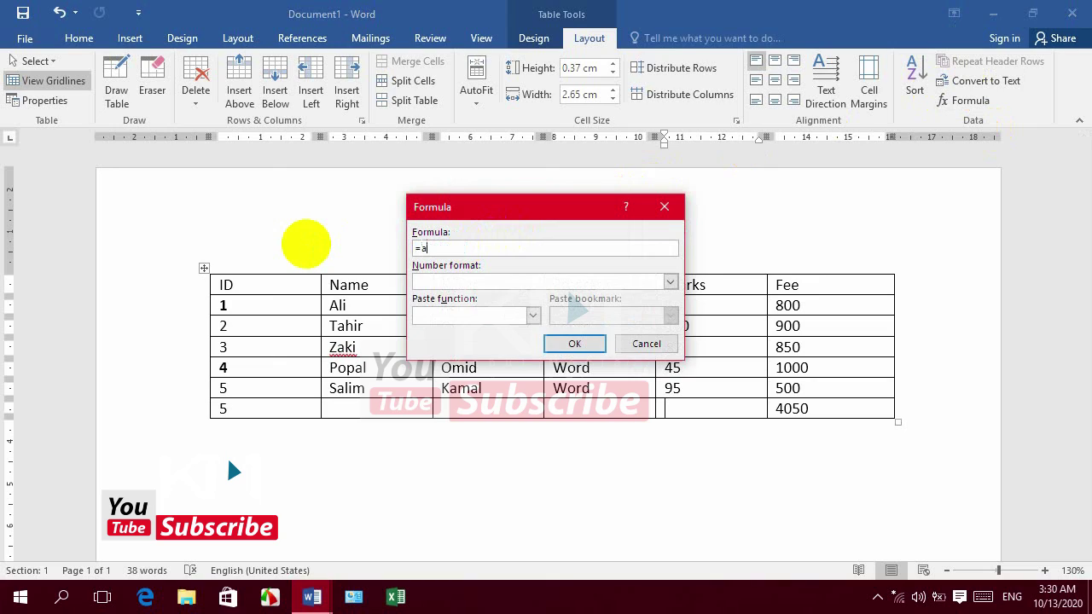
type("rag")
type("(")
type("a")
type(")")
key("Return")
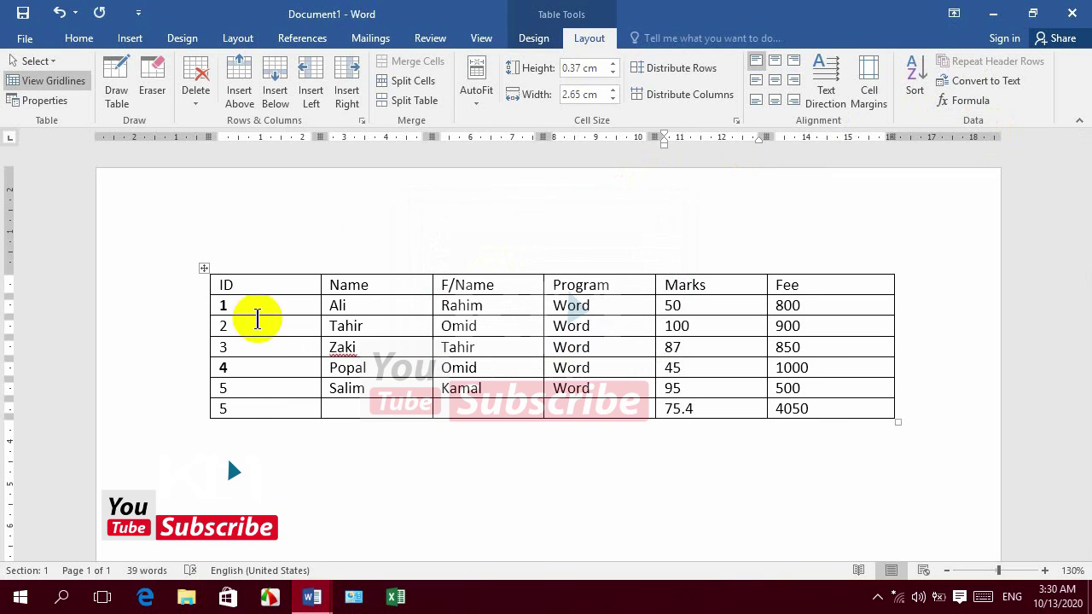
left_click(226, 433)
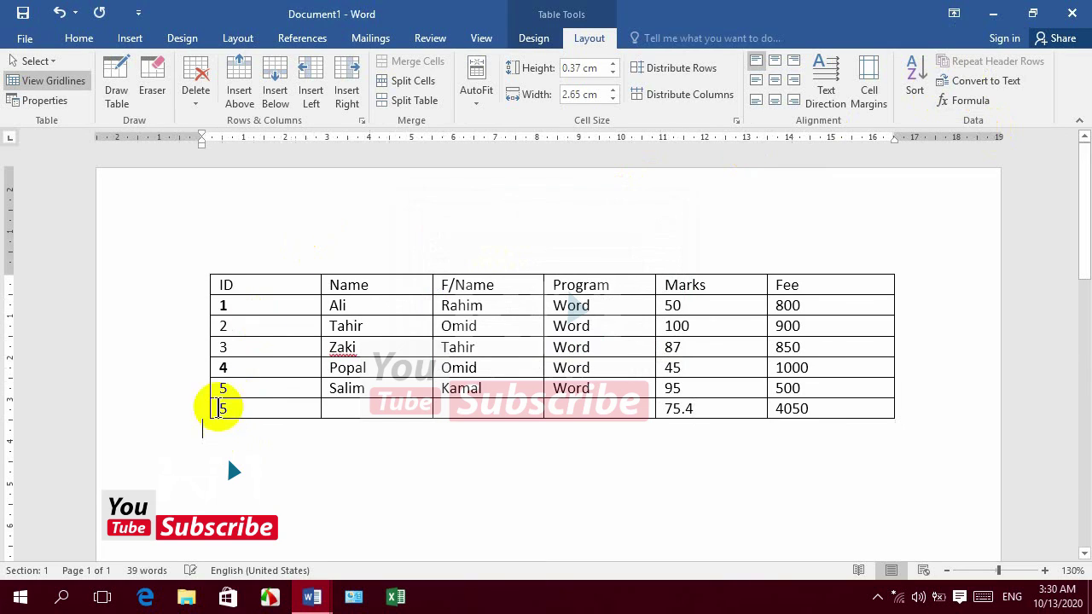
left_click(138, 40)
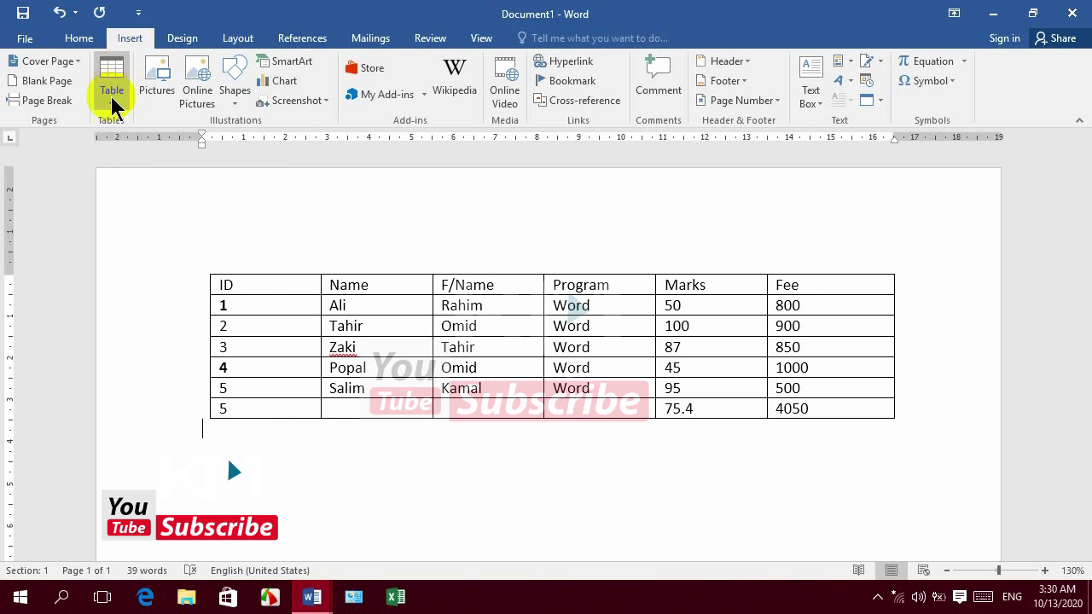